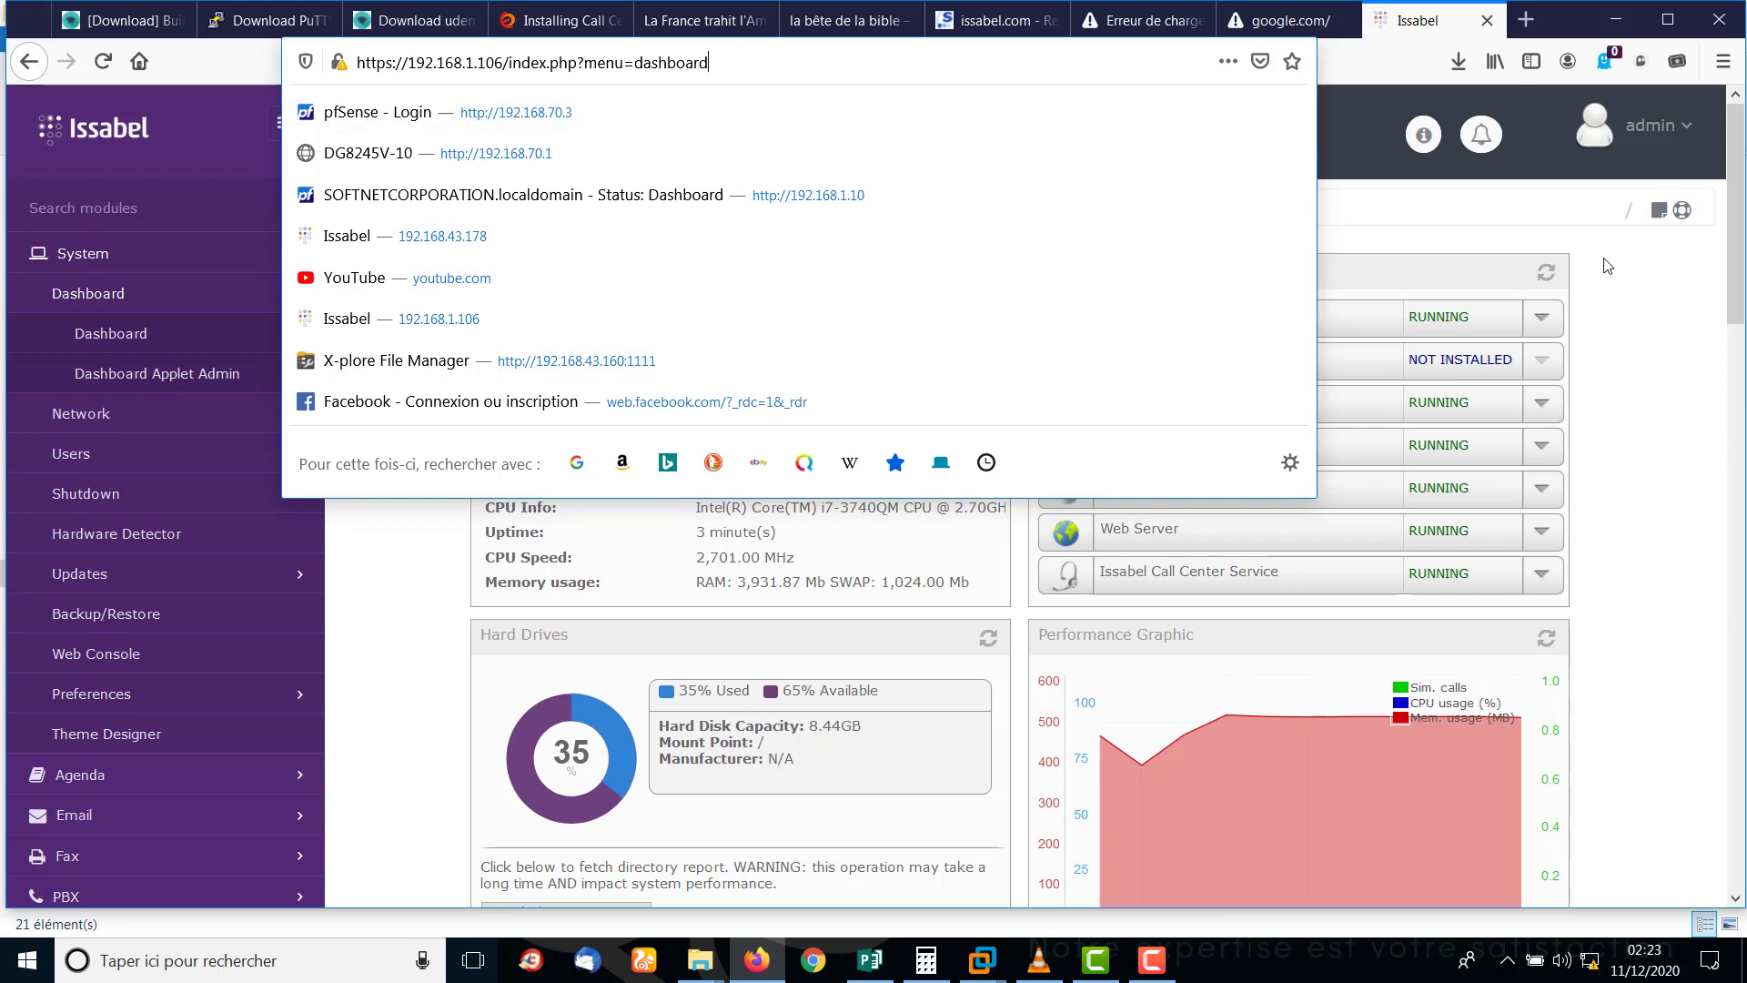
click(1607, 266)
click(745, 59)
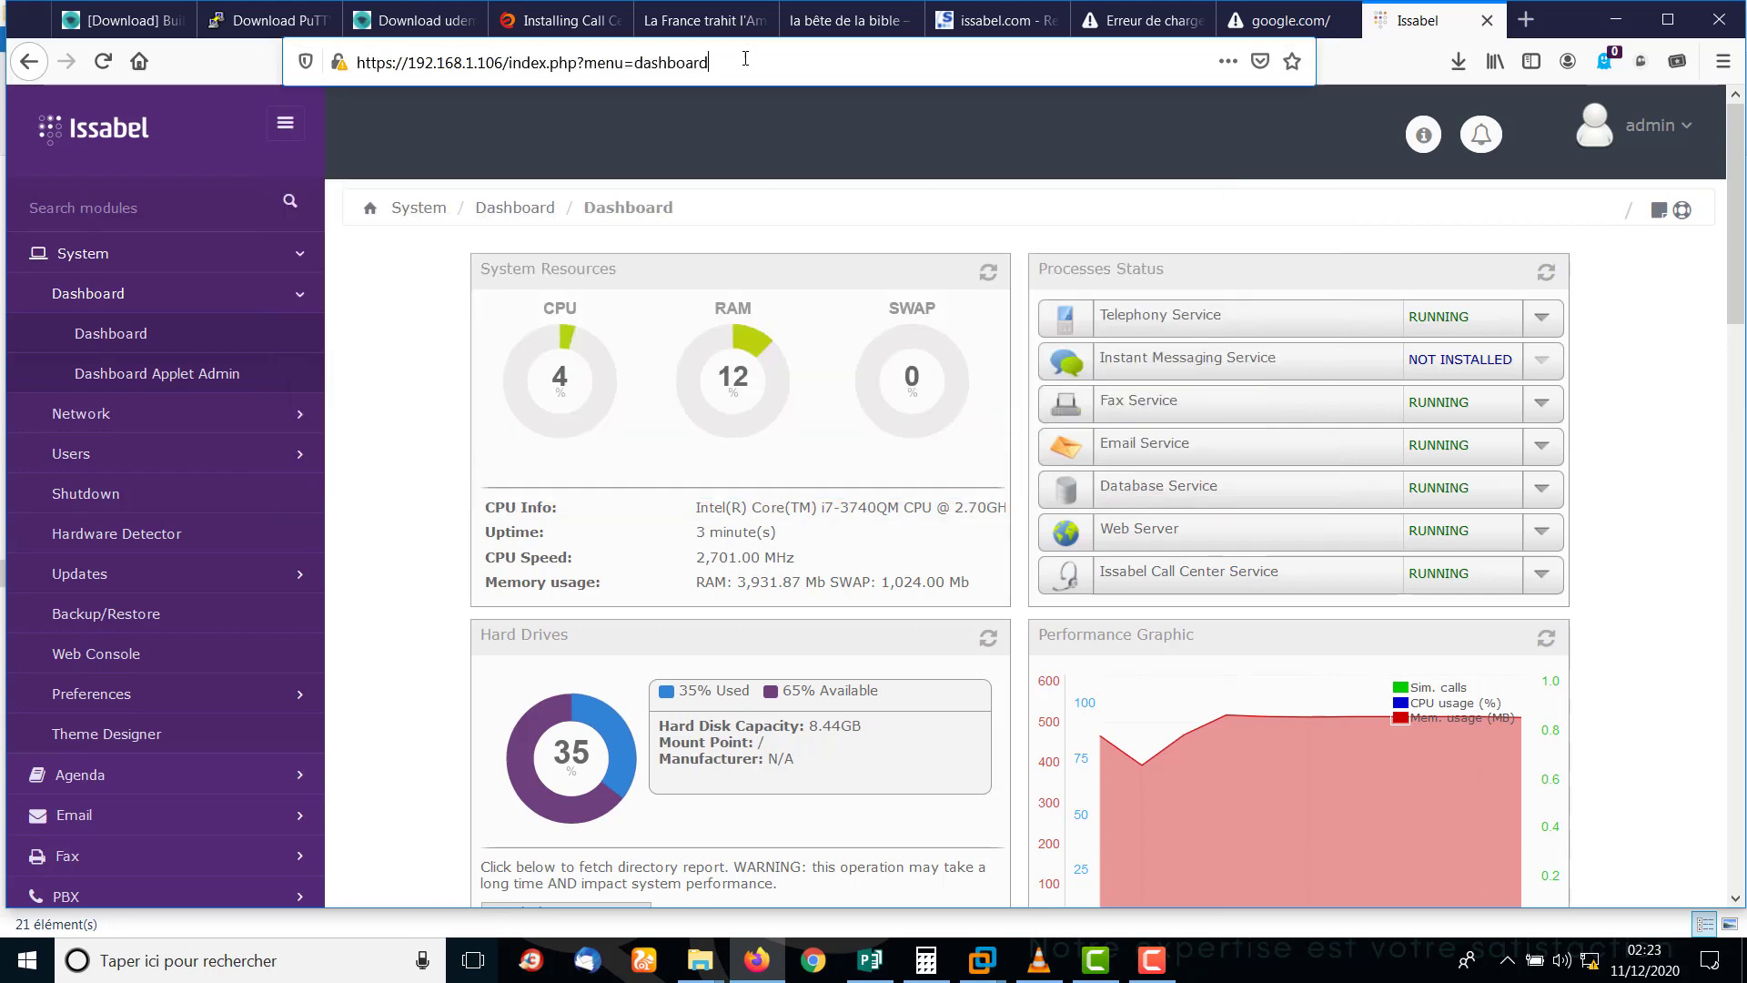
drag(745, 58, 350, 62)
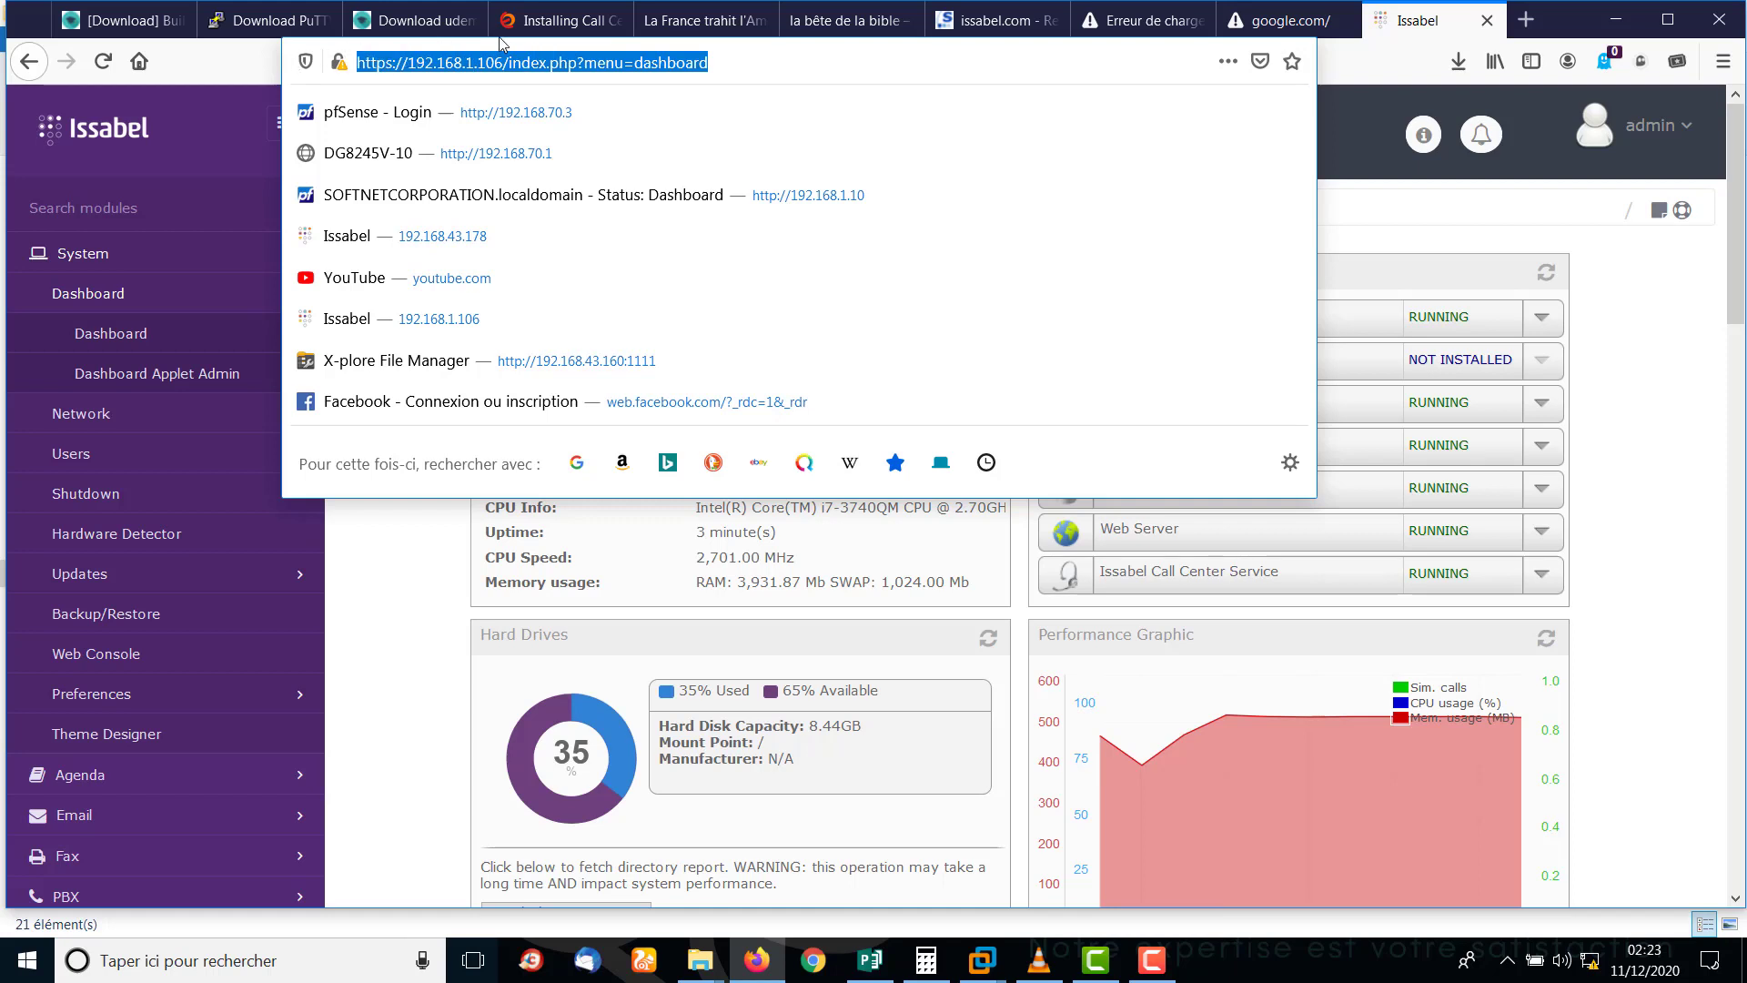
click(1694, 377)
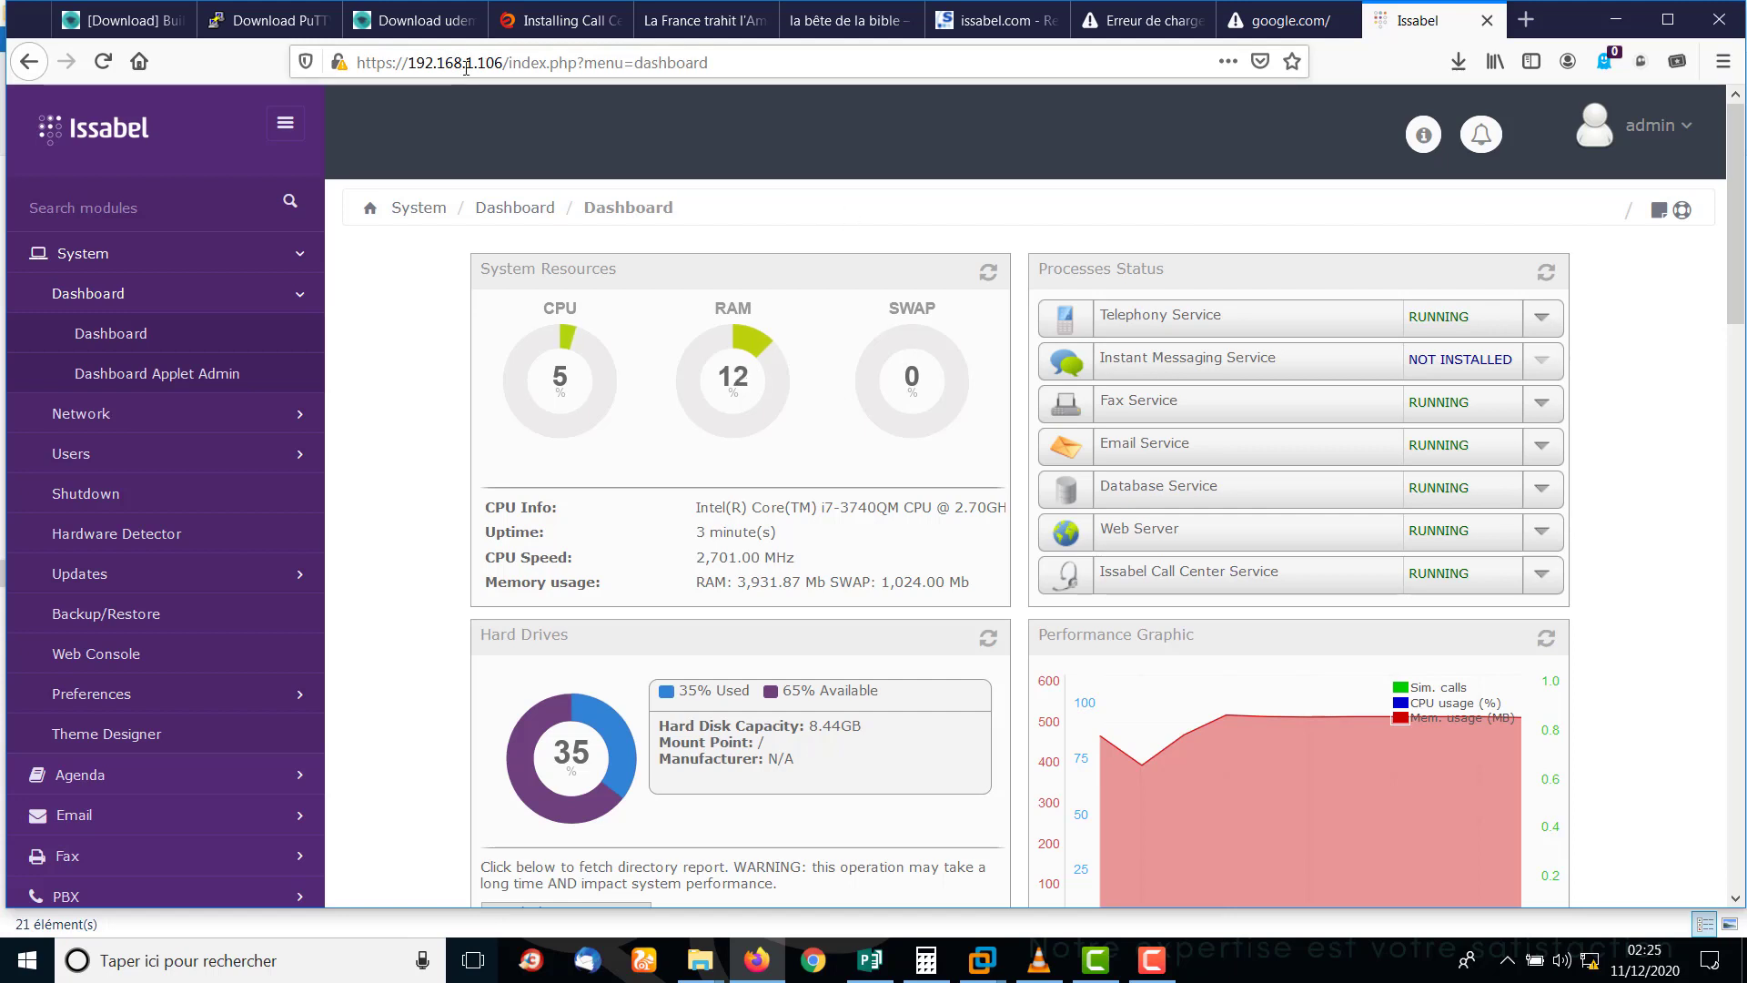
click(503, 62)
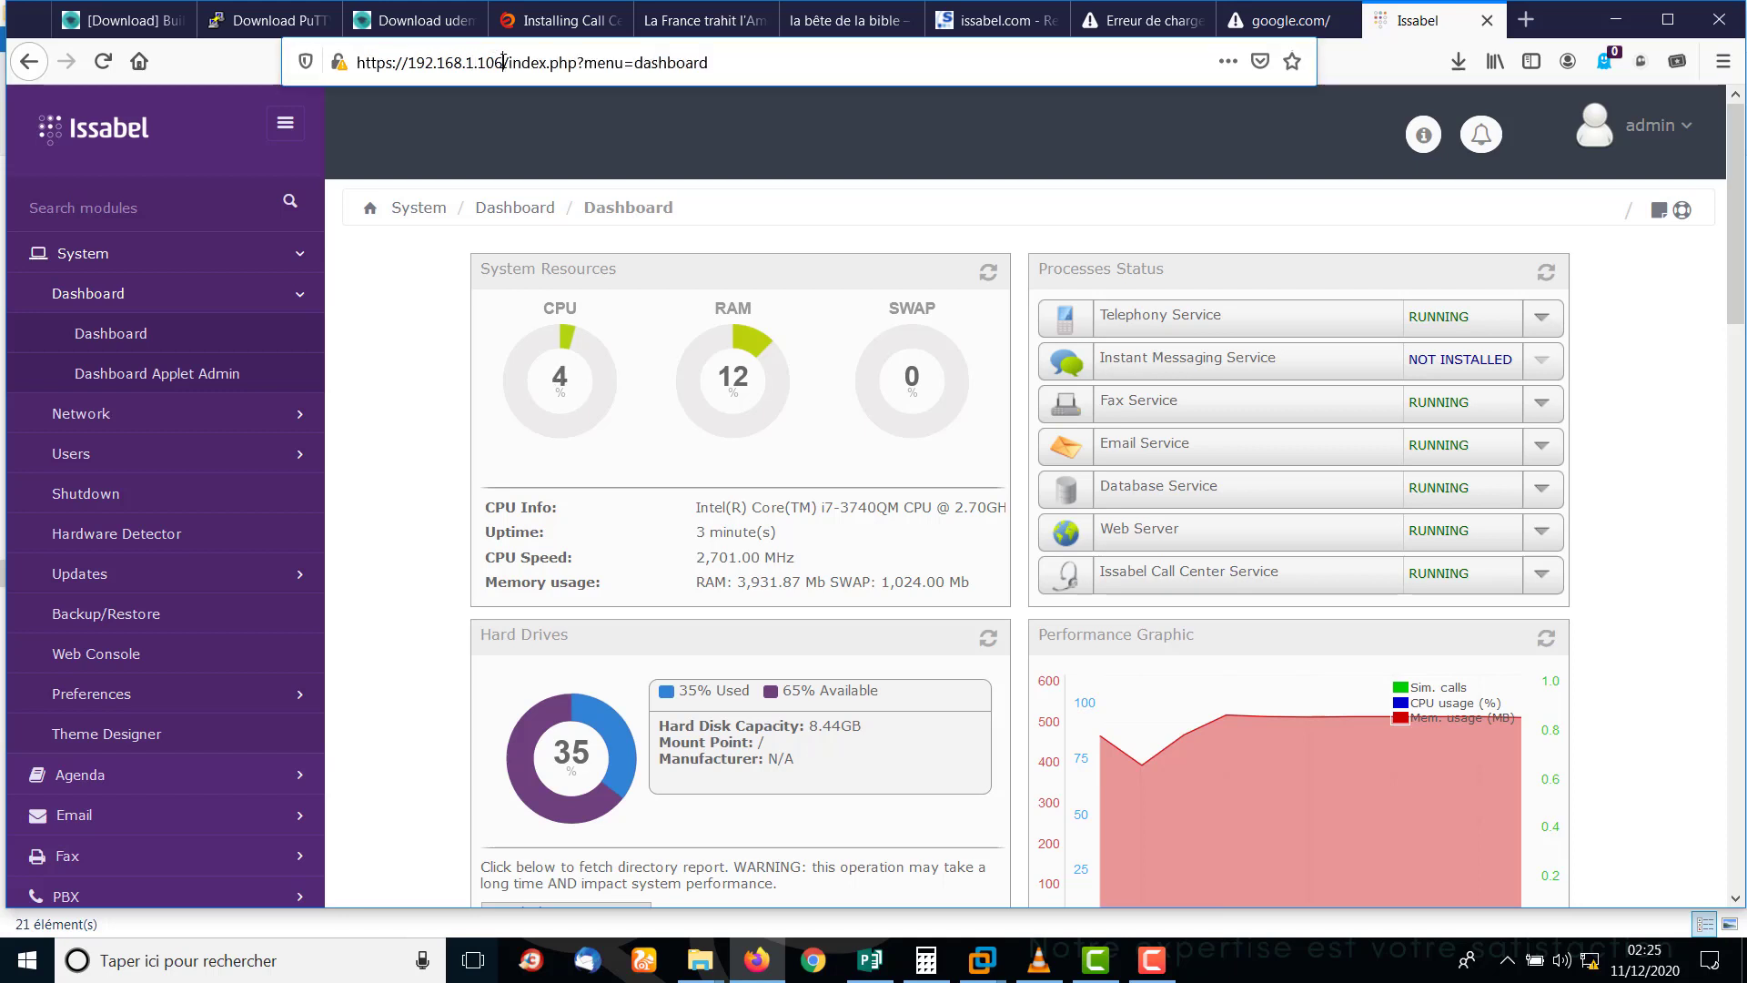
mouse_move(504, 62)
mouse_down()
mouse_move(344, 60)
mouse_move(522, 57)
mouse_up()
click(803, 71)
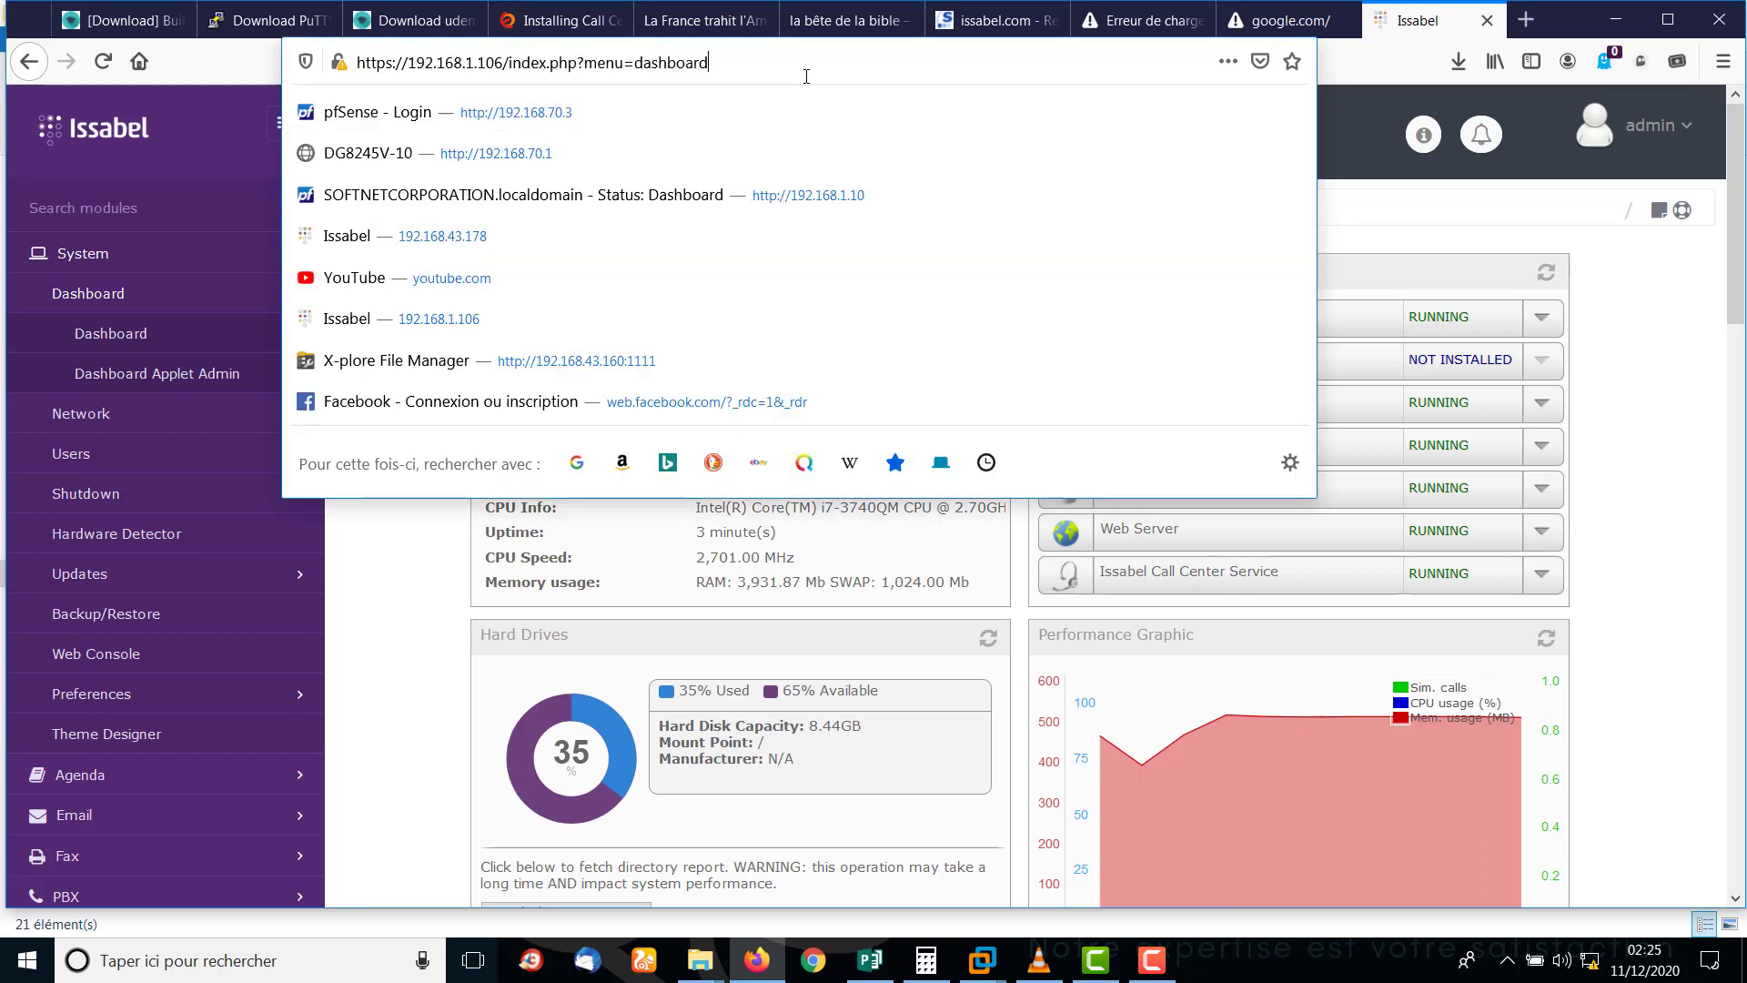
click(1682, 383)
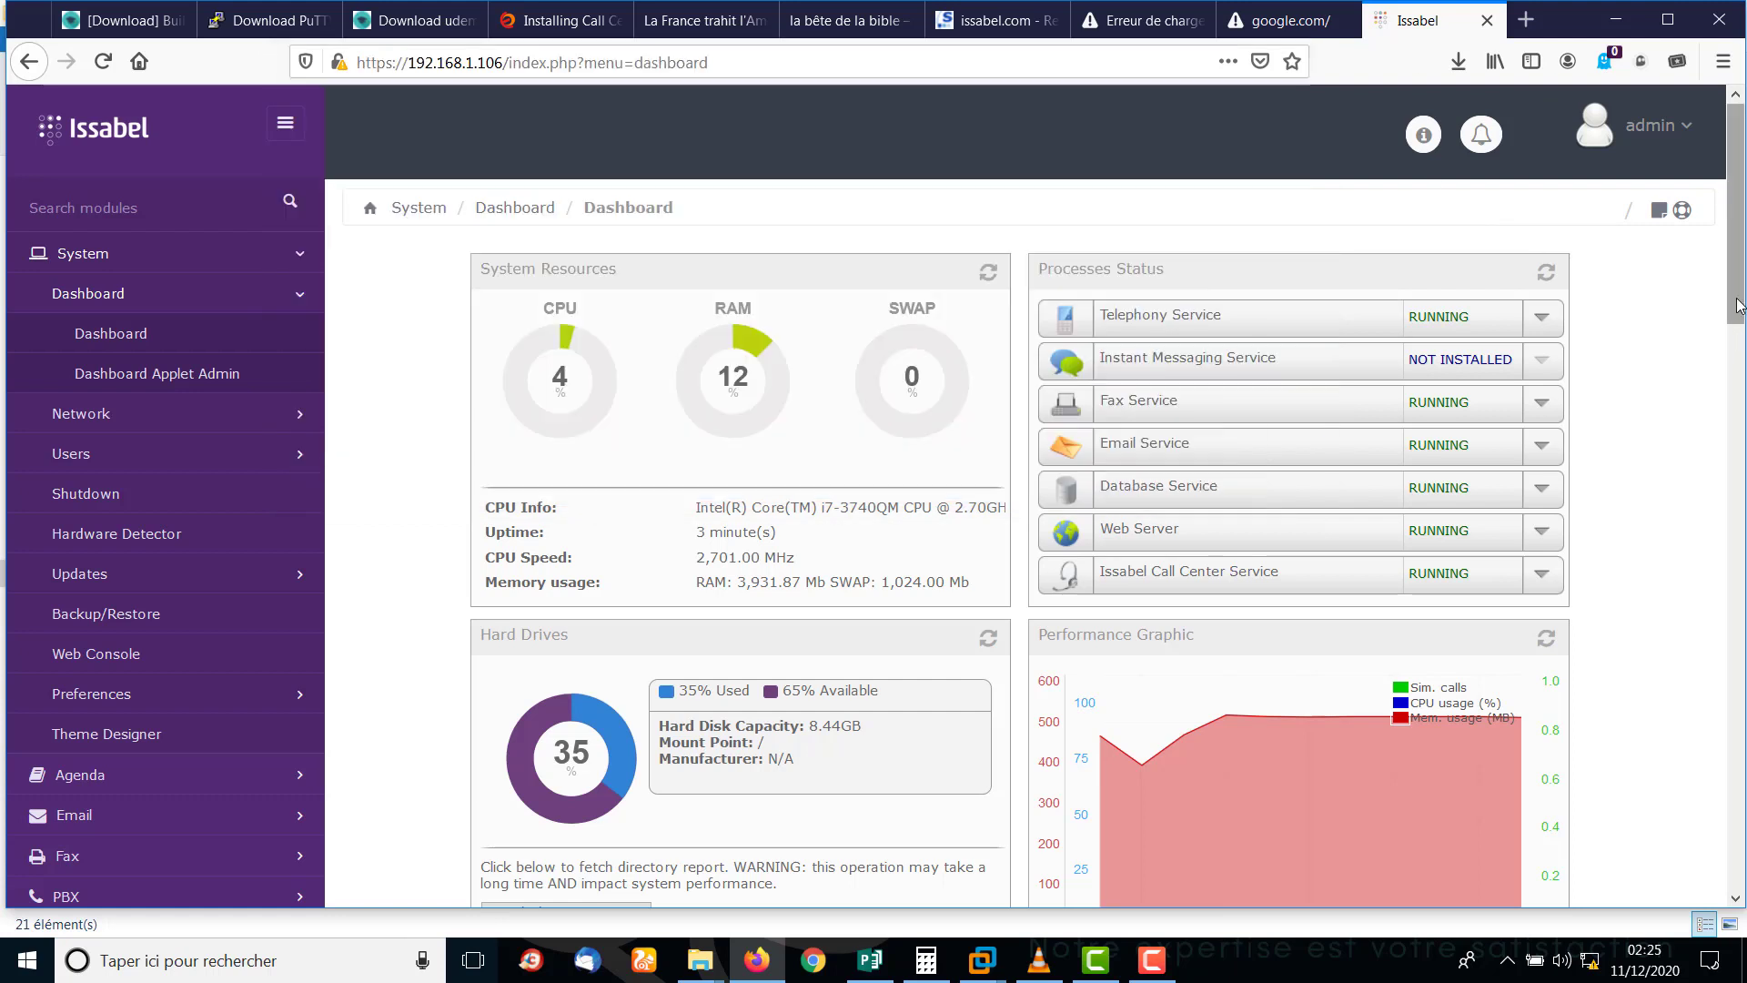
Open Call Center Configuration, showing Asterisk server 127.0.0.1 and dialer status Running.
drag(1737, 309, 1740, 377)
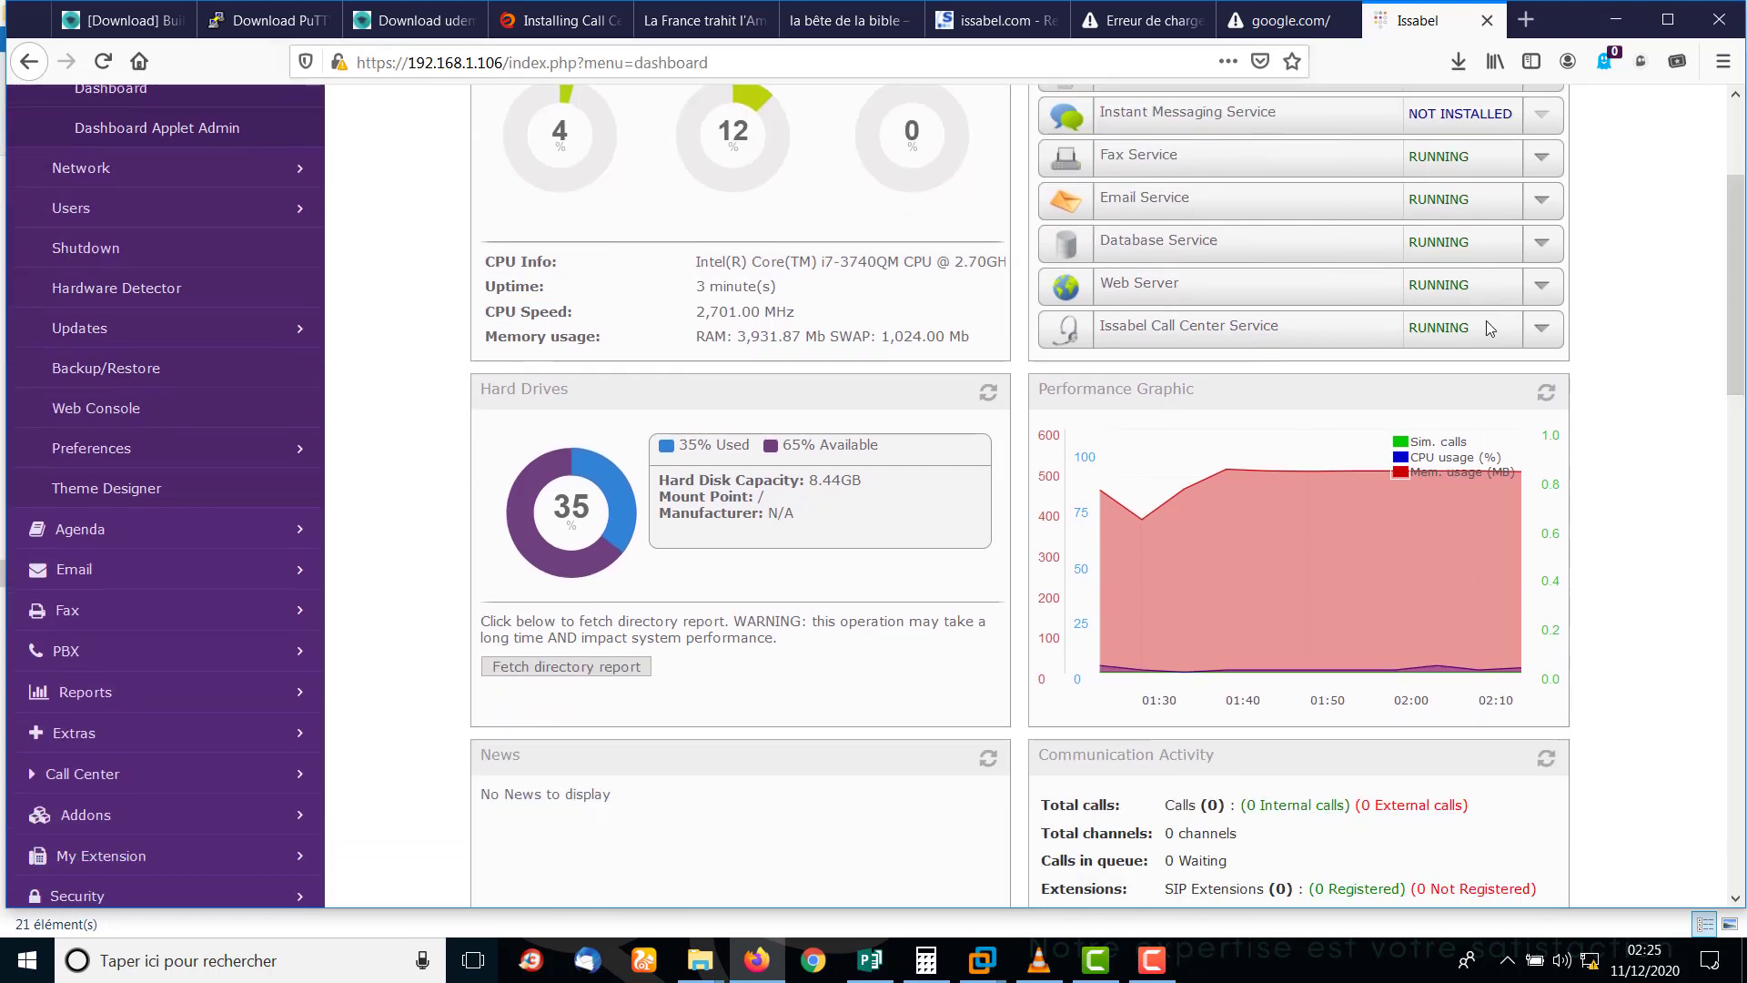
click(1541, 335)
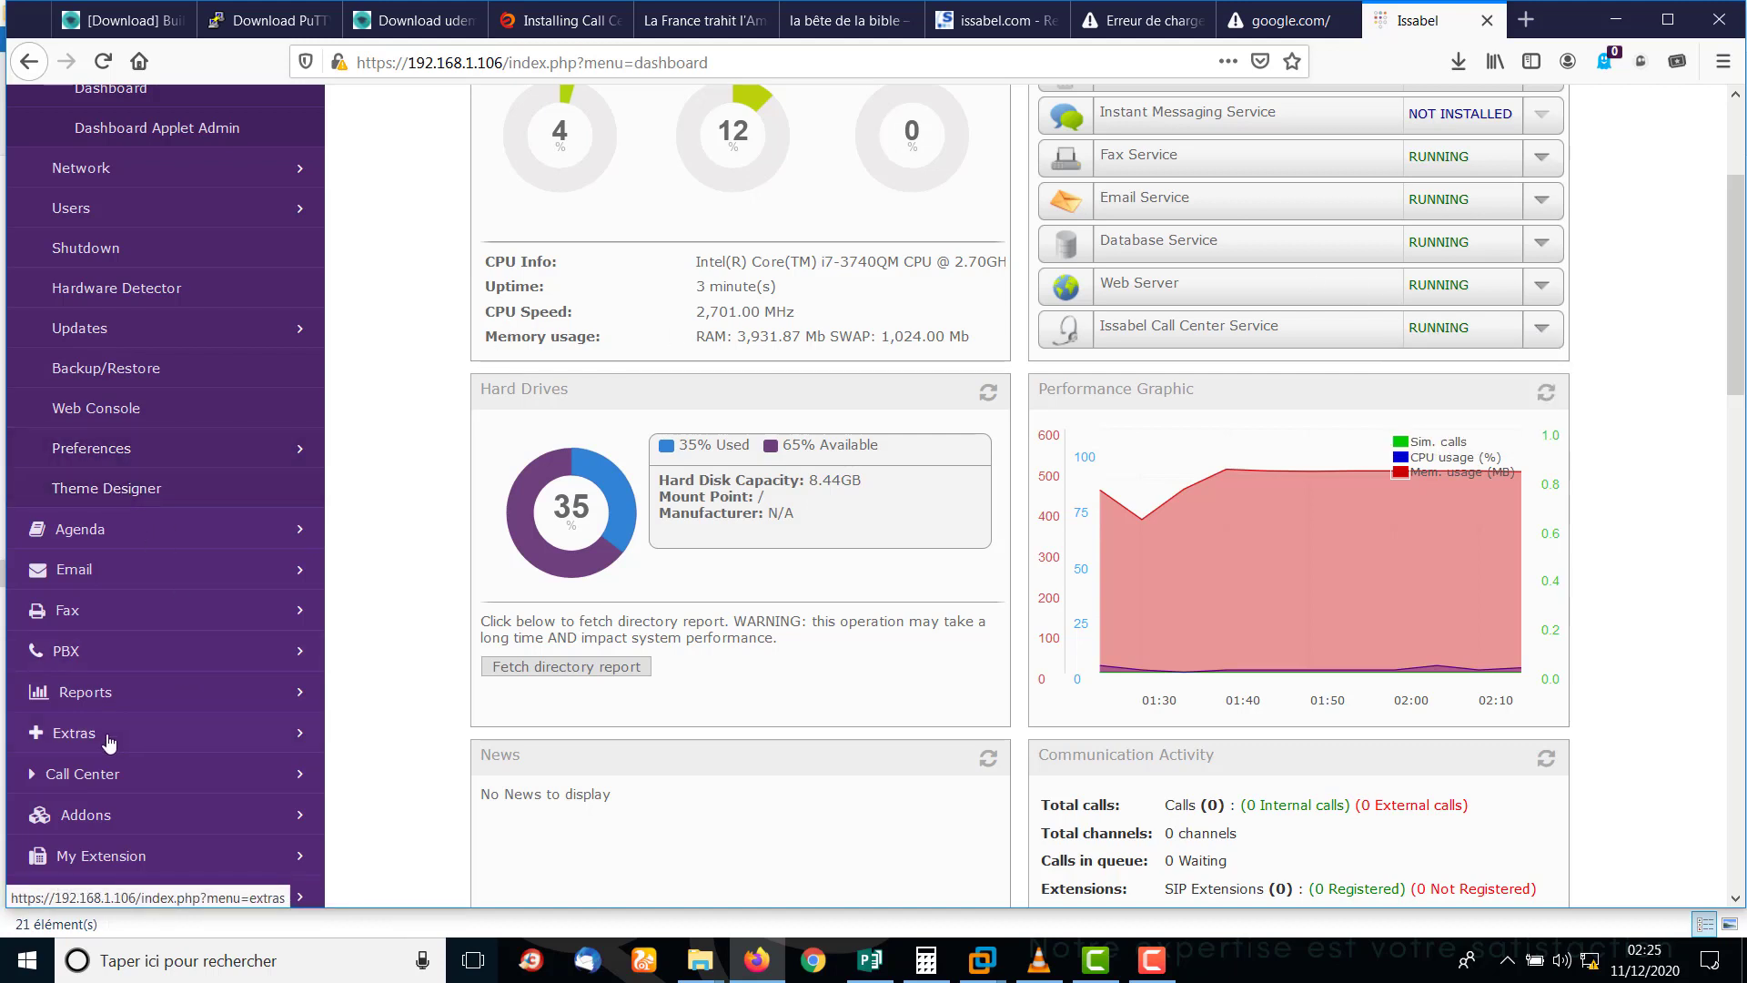
click(76, 775)
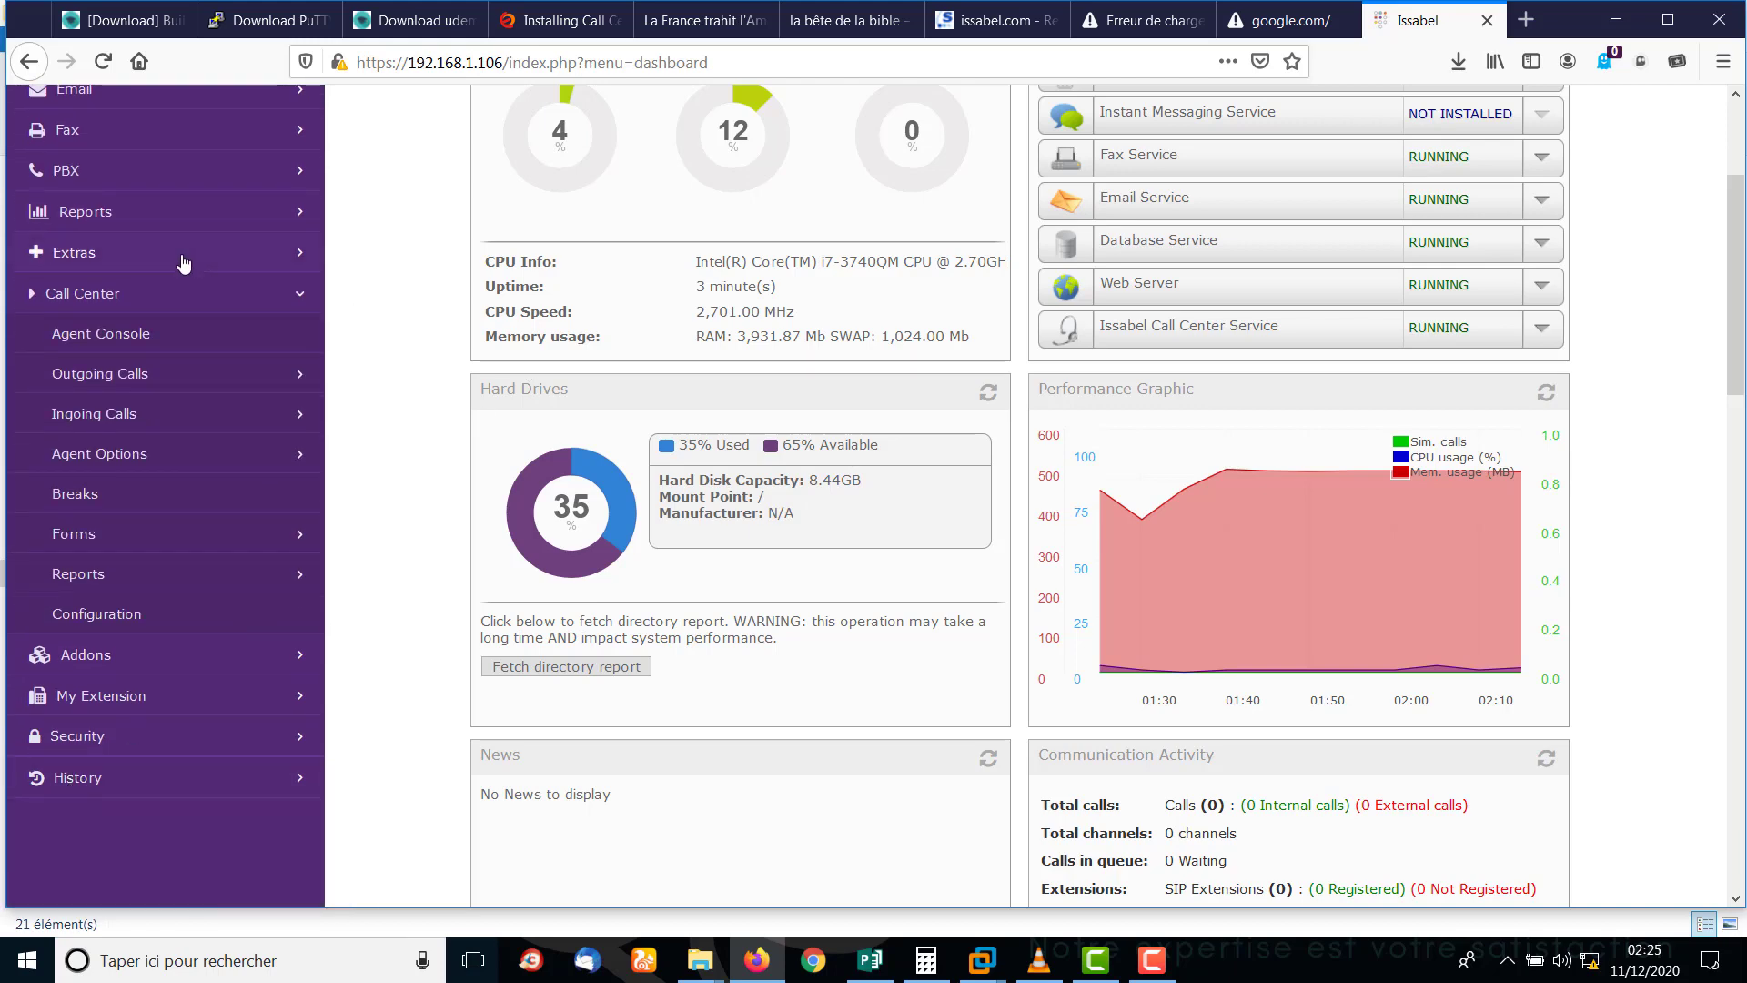
click(89, 625)
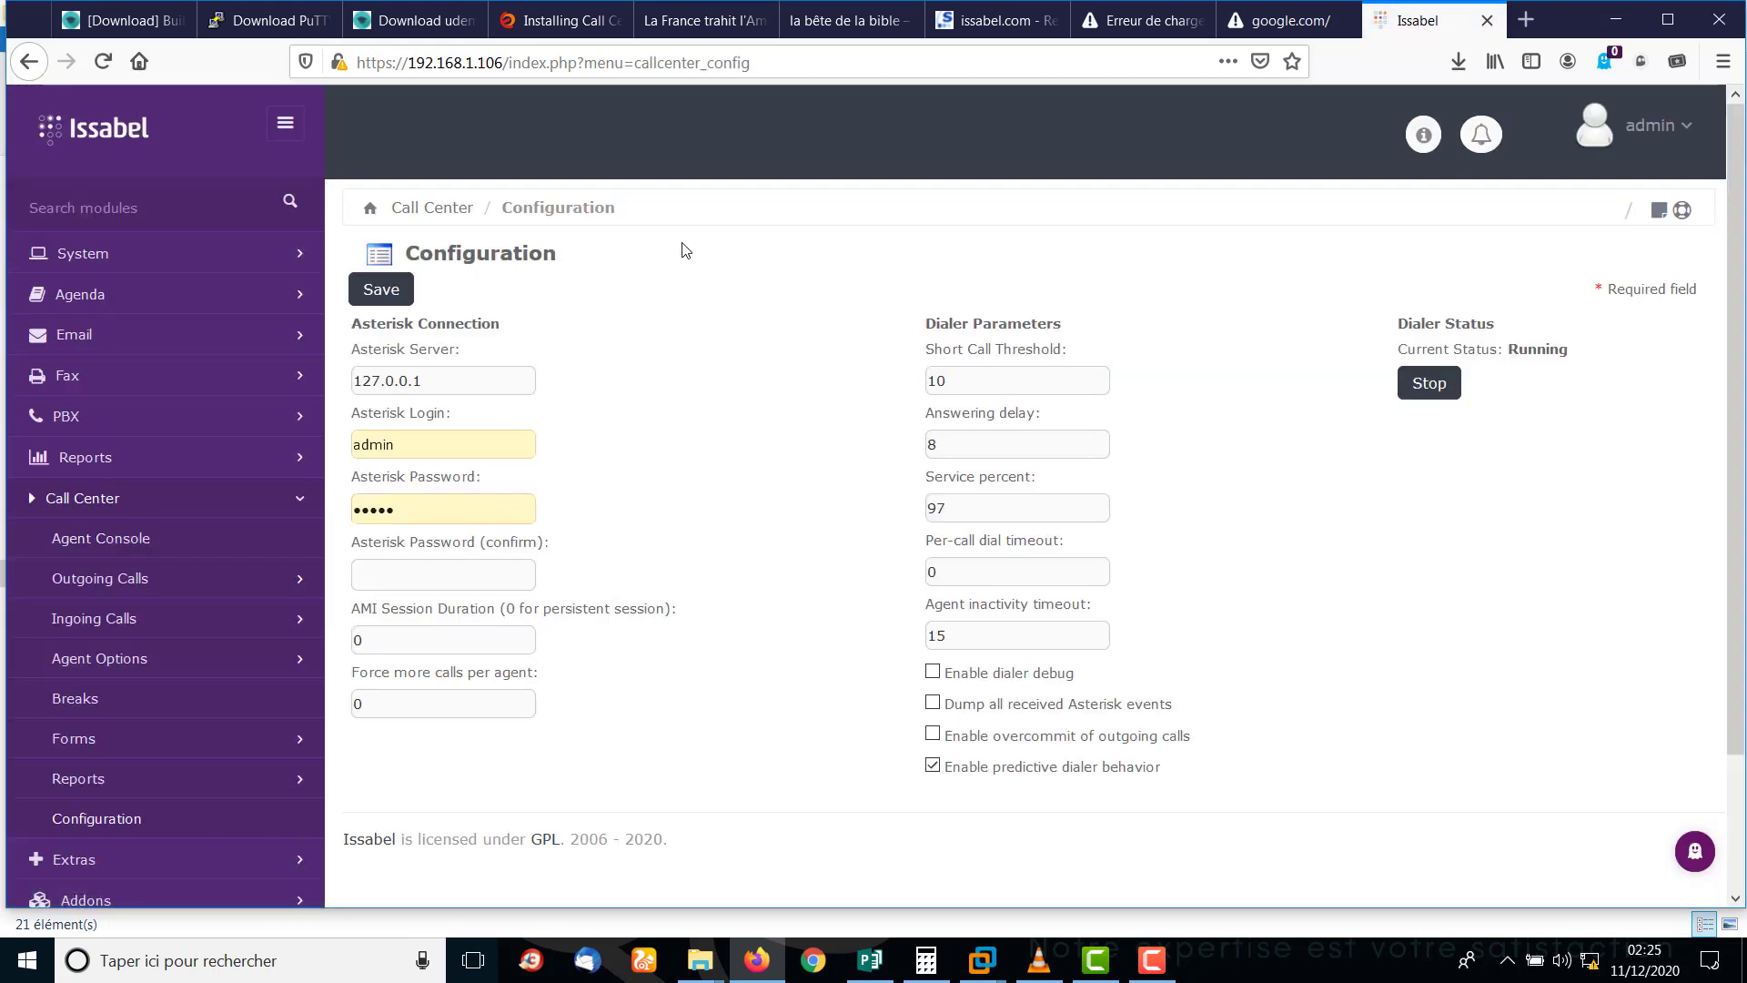
scroll(1738, 296, down, 1)
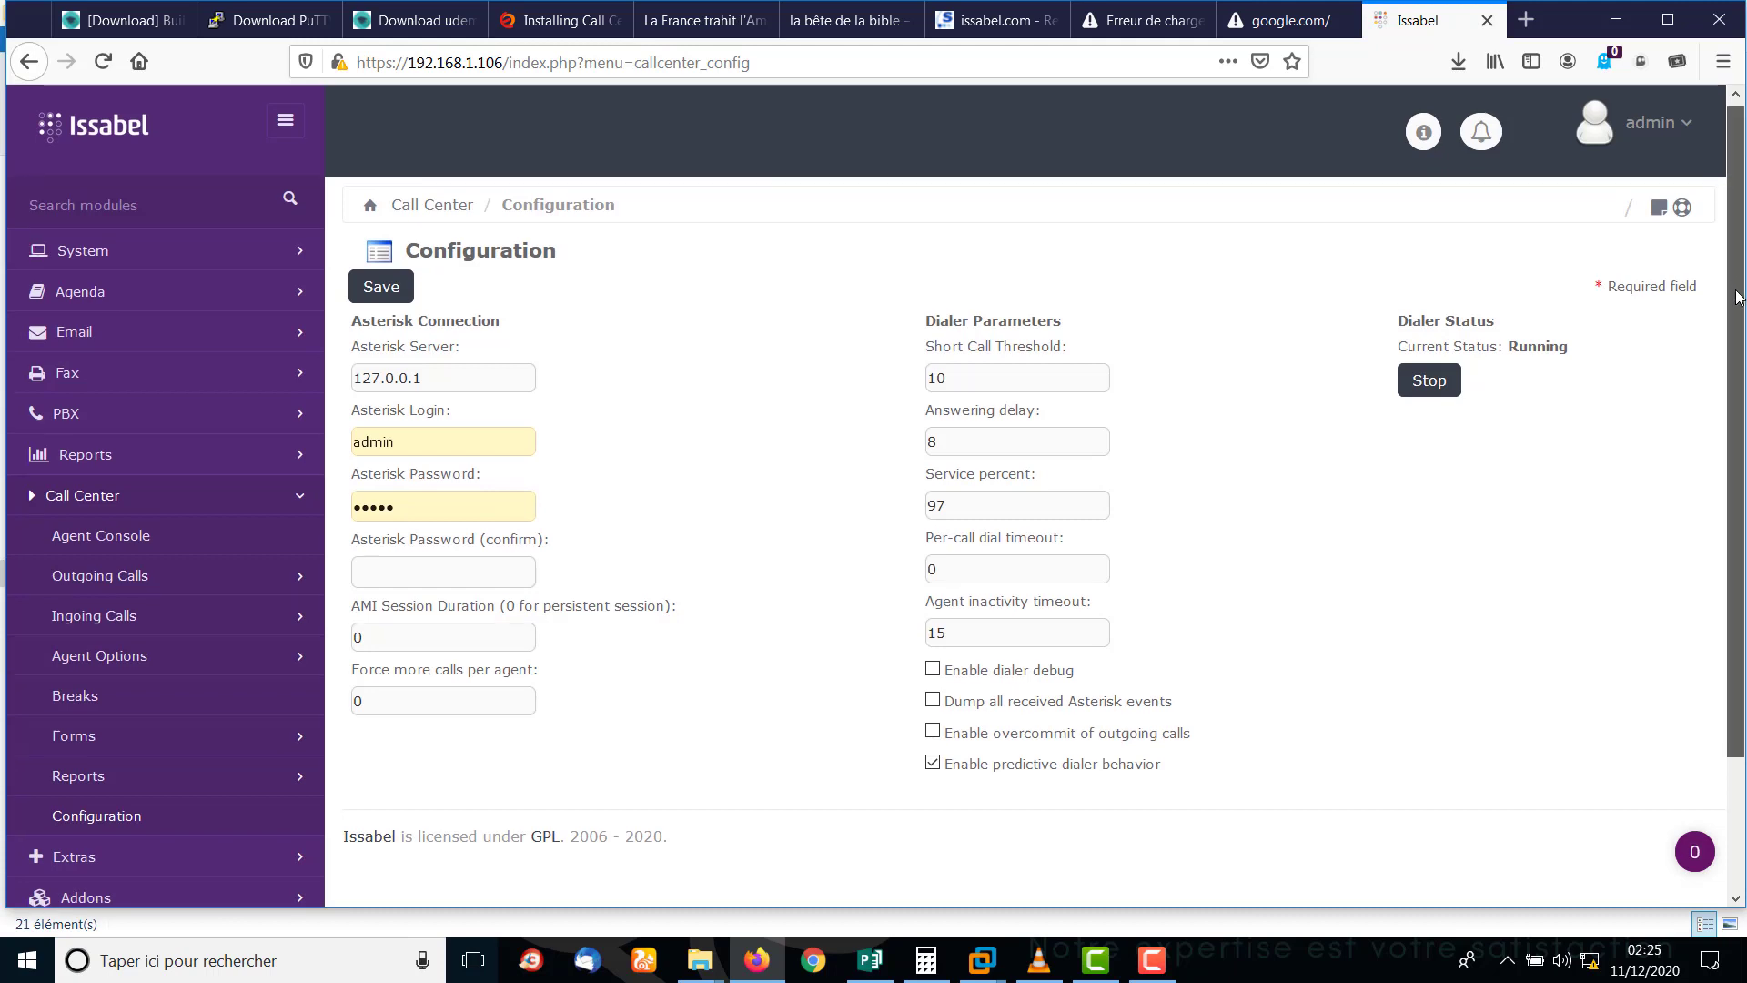
mouse_move(1738, 296)
mouse_down()
mouse_move(1742, 418)
mouse_move(1742, 266)
mouse_up()
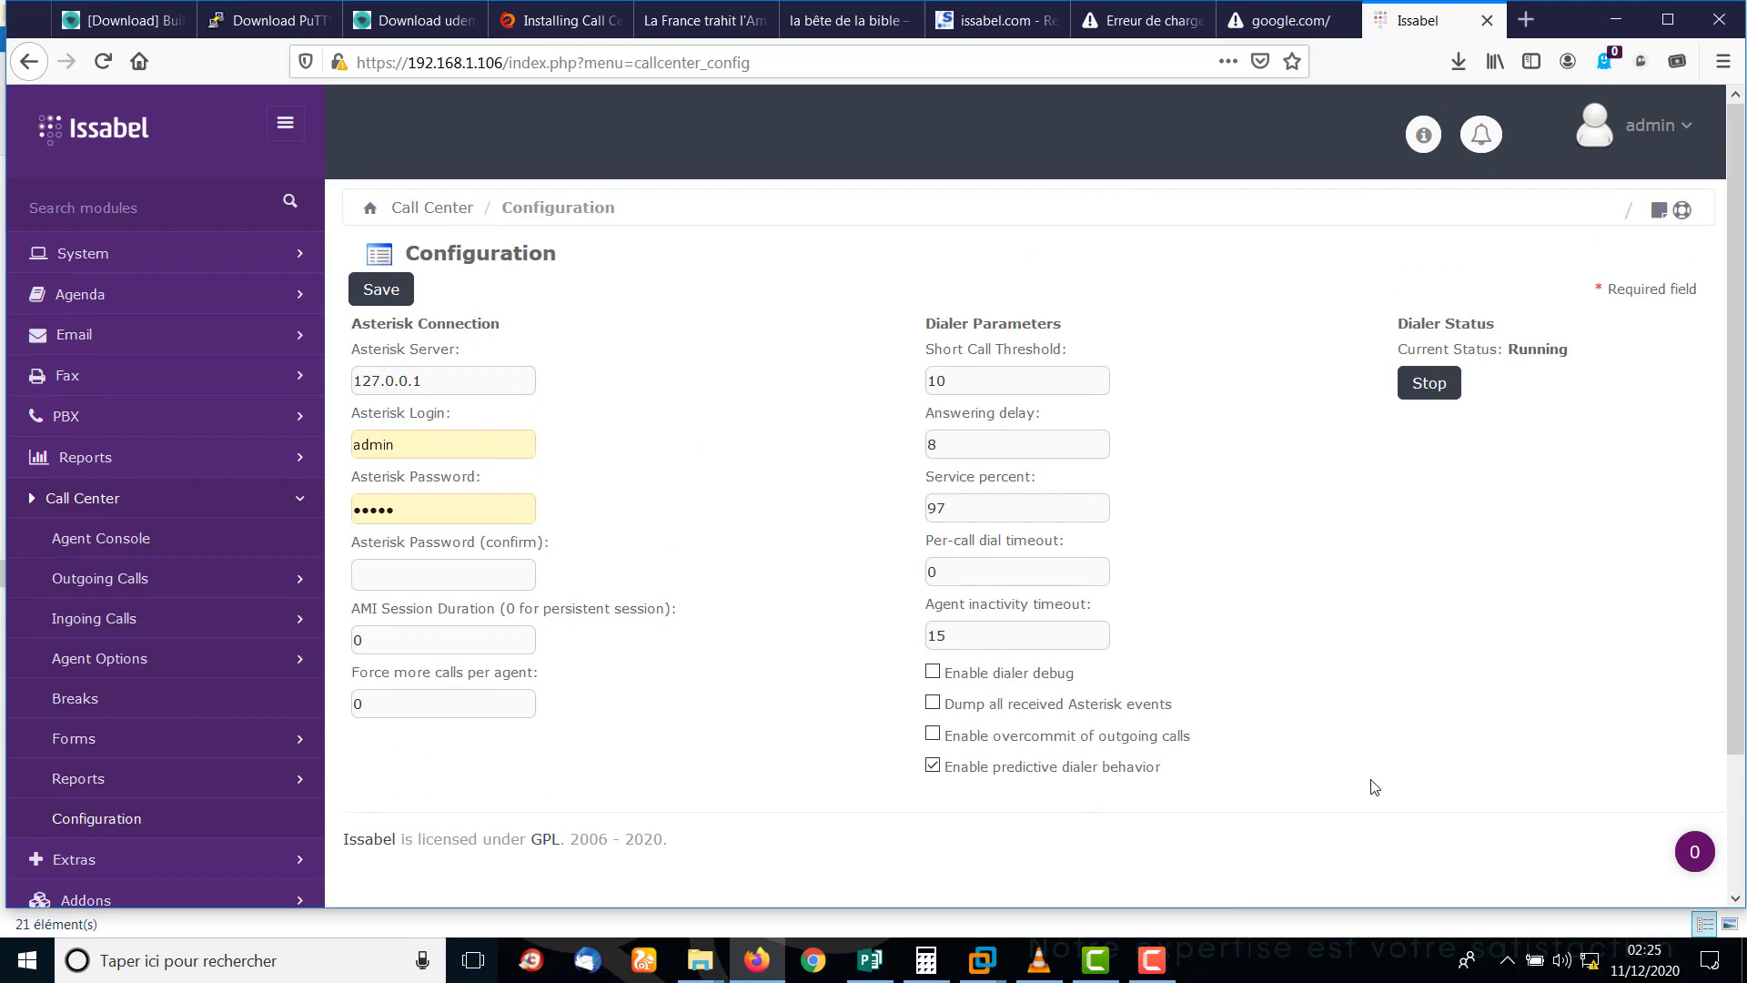
click(1150, 972)
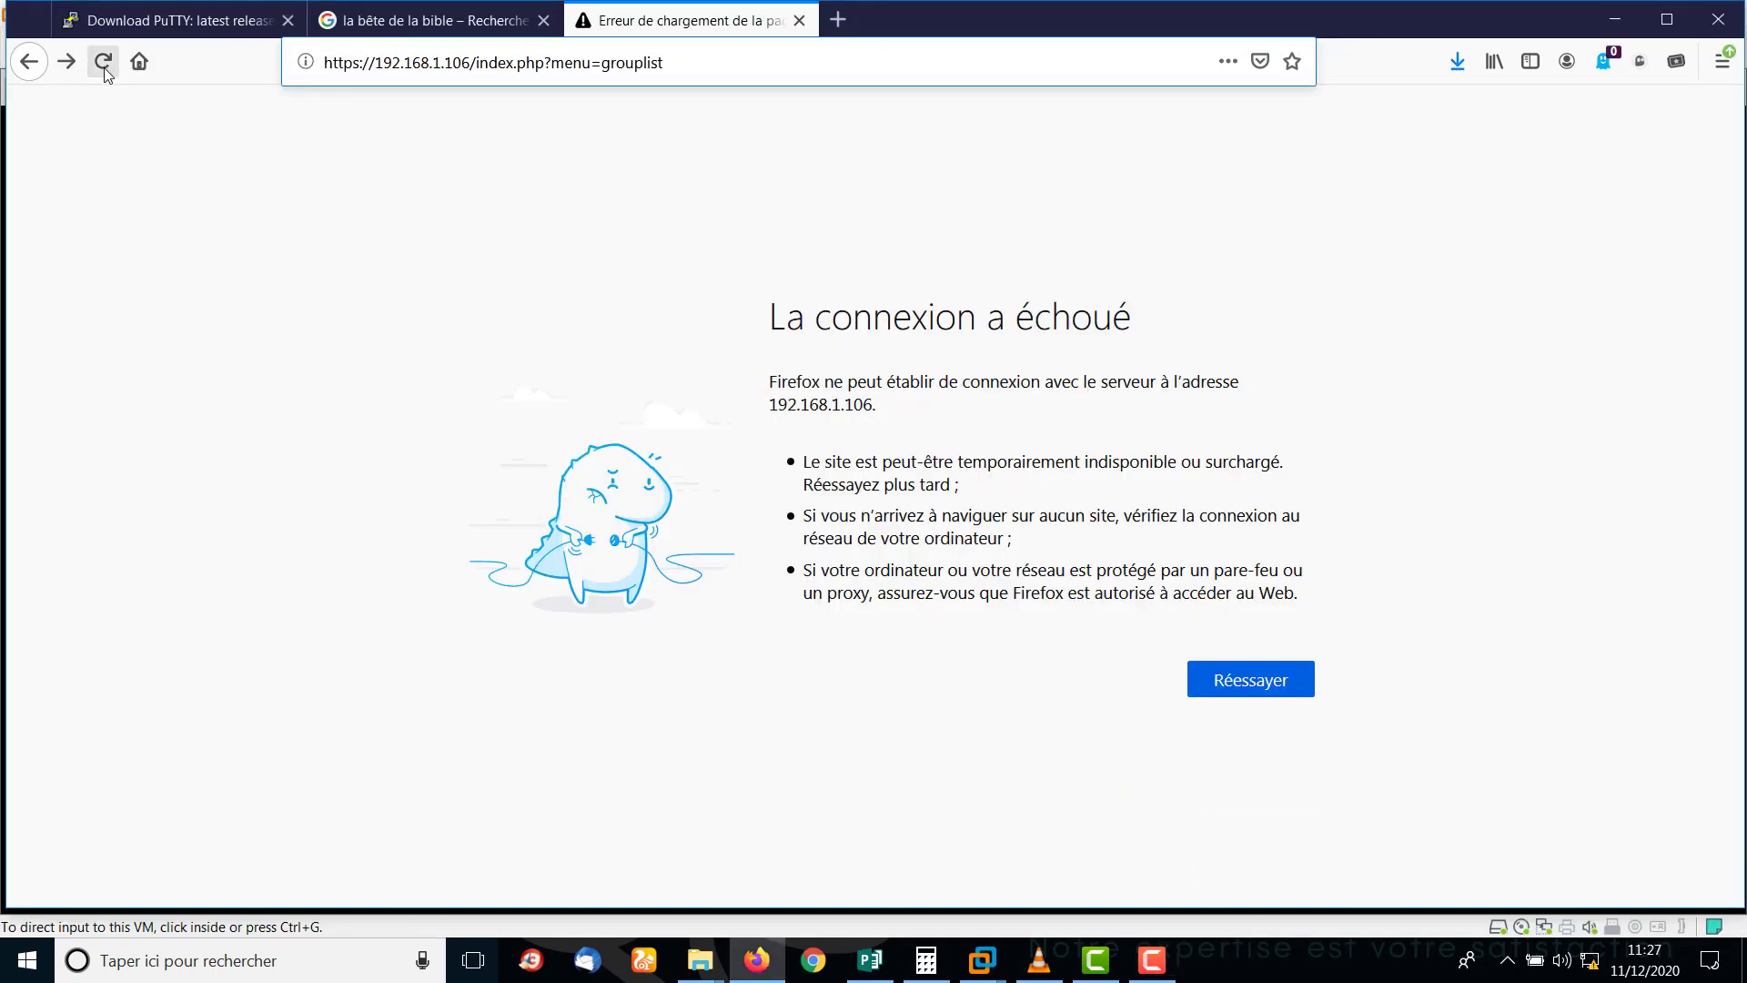
Reload the page and check the extensions under PBX > PBX Configuration.
click(103, 61)
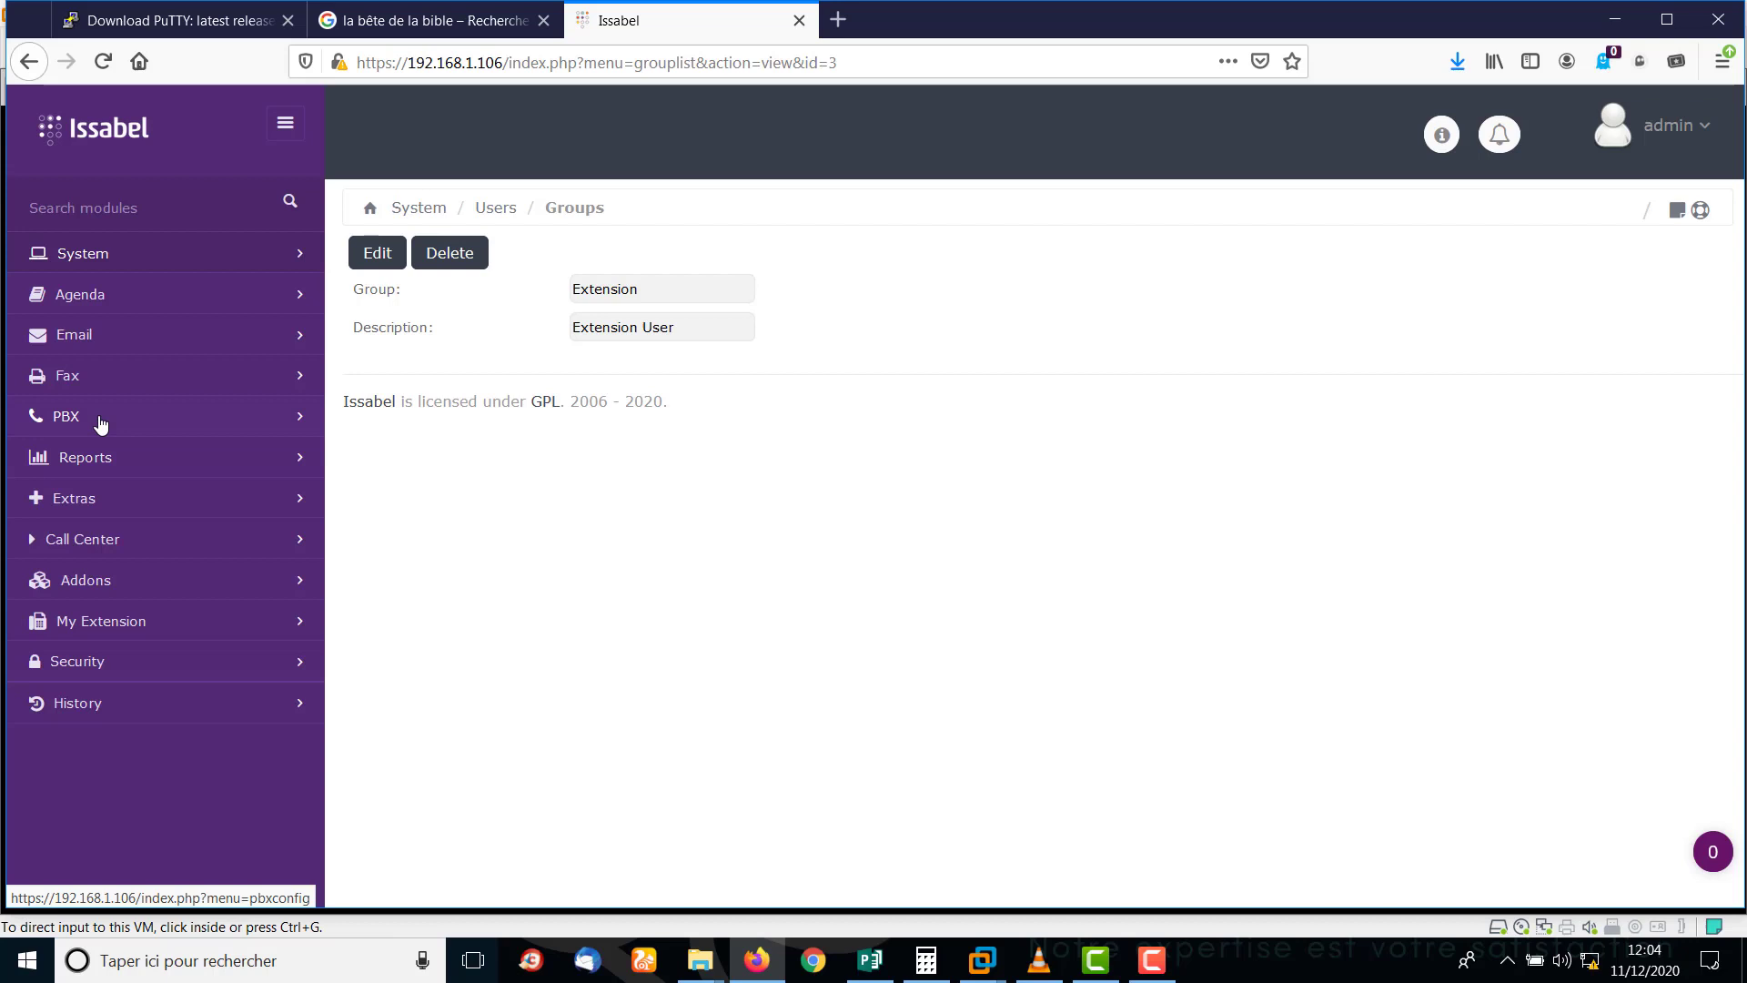
click(97, 419)
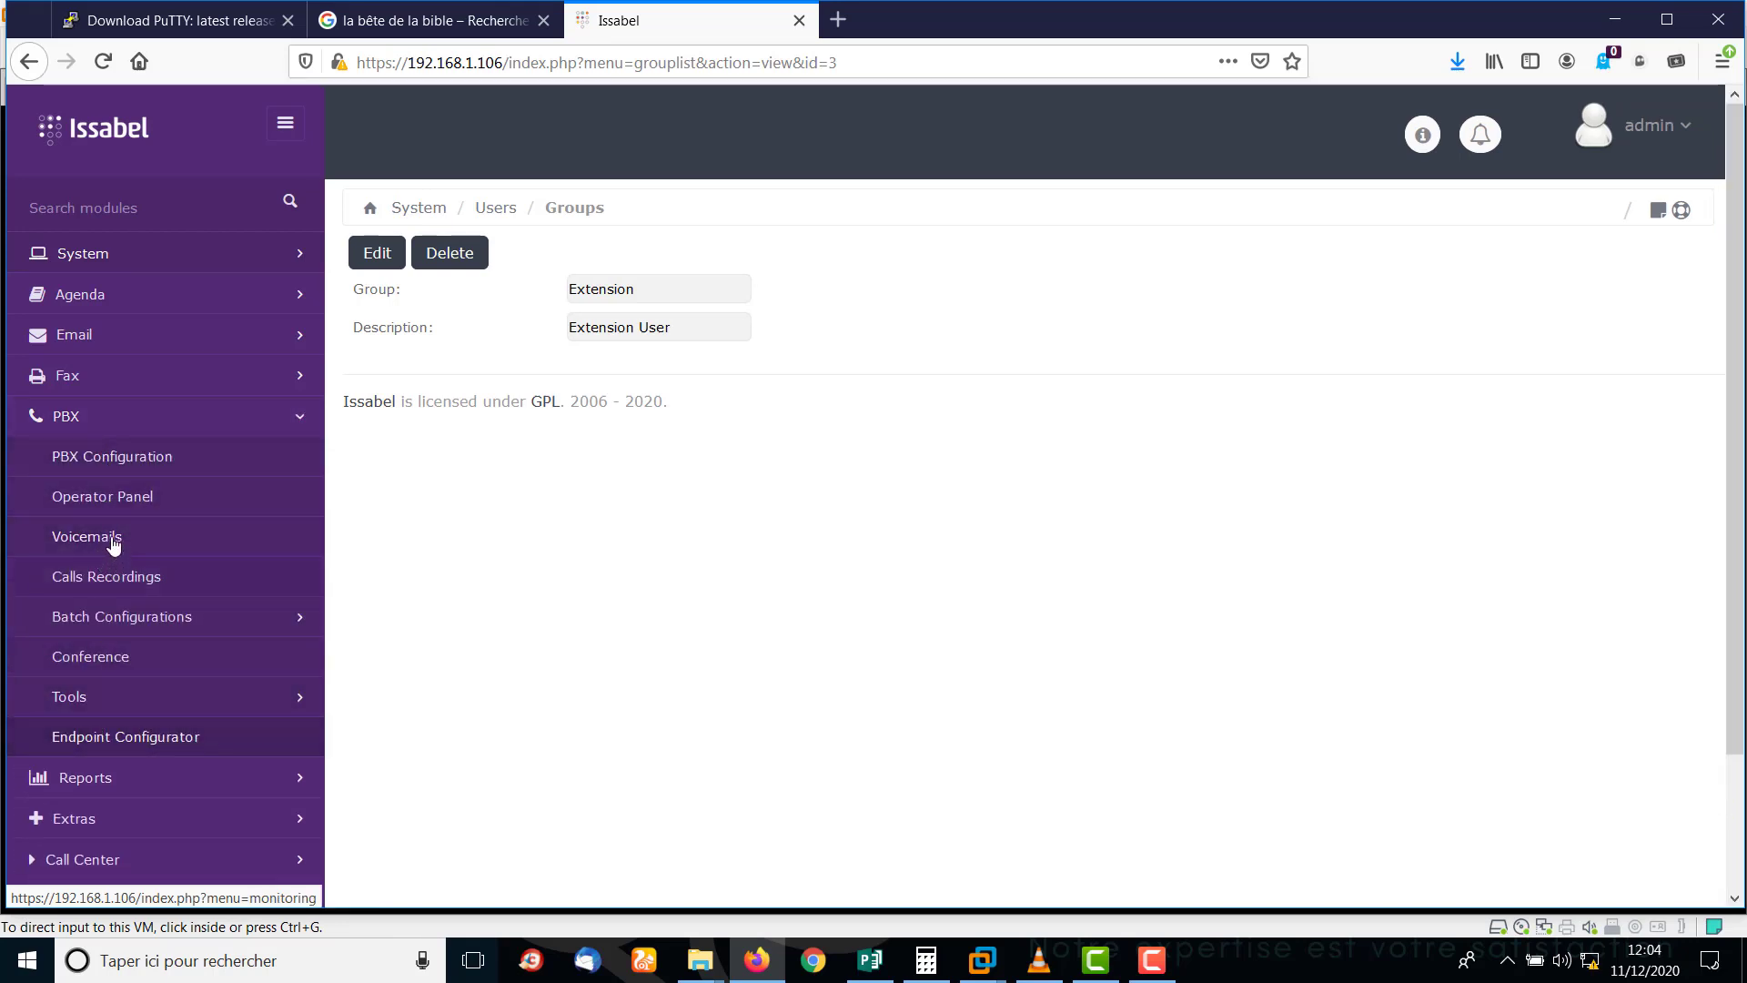
click(117, 473)
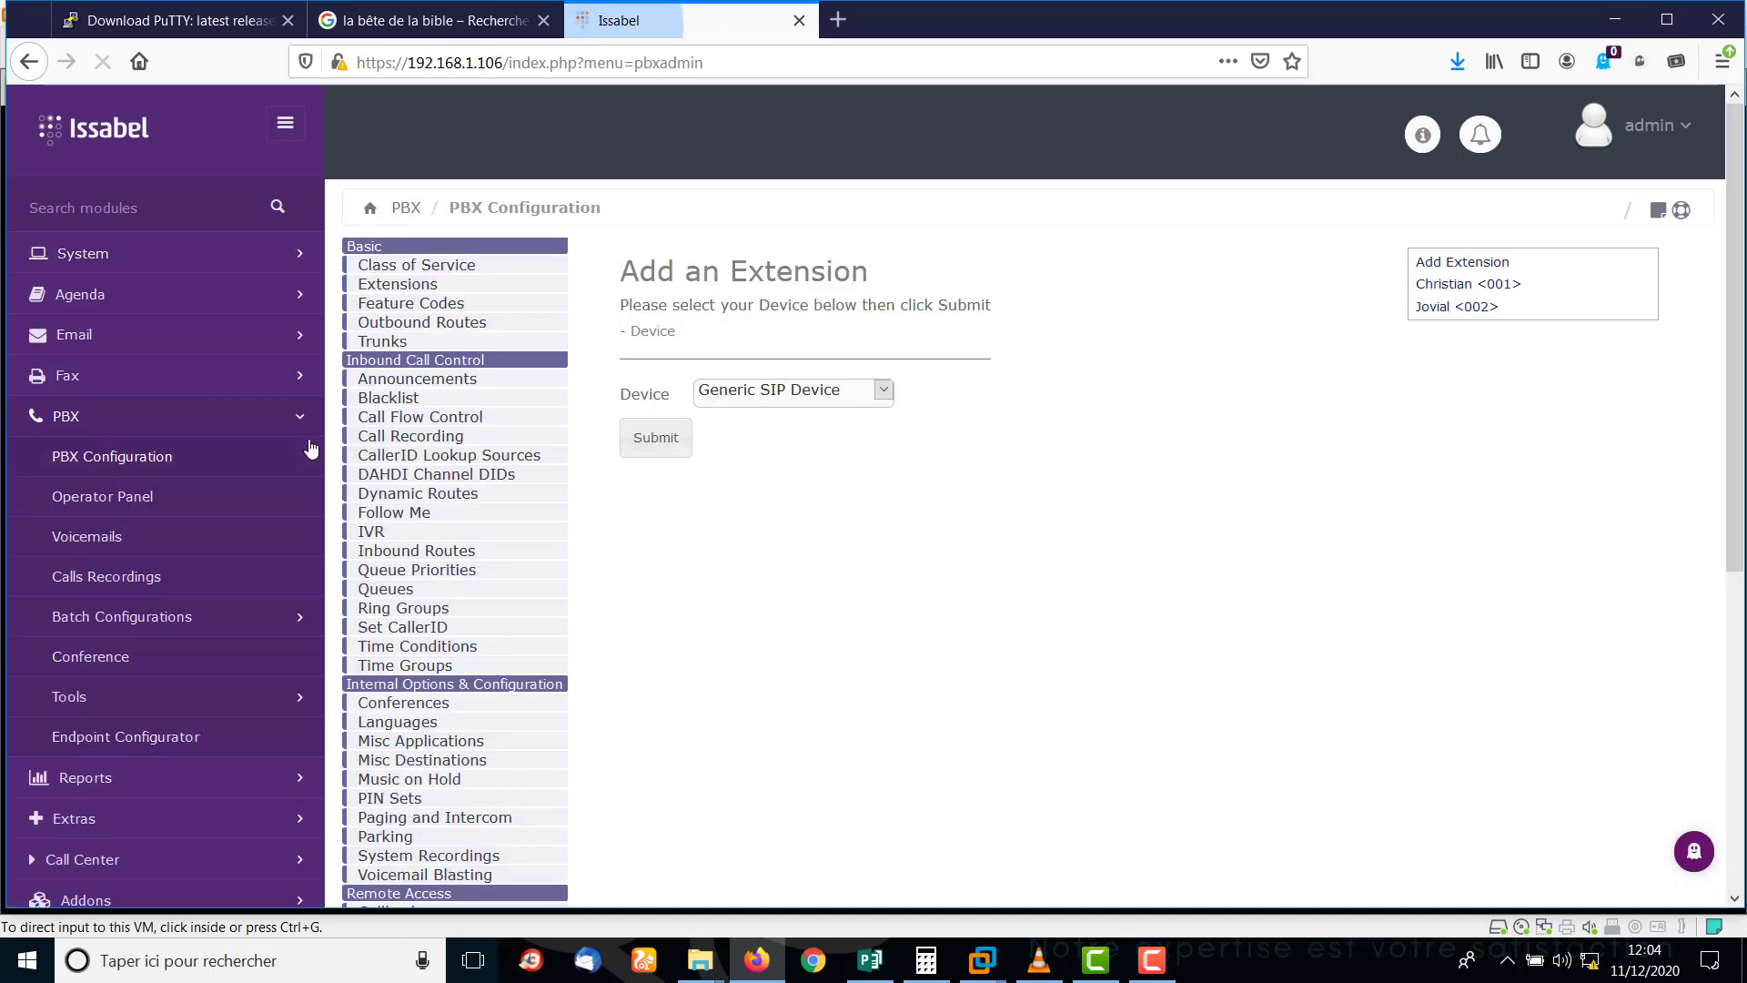
click(401, 285)
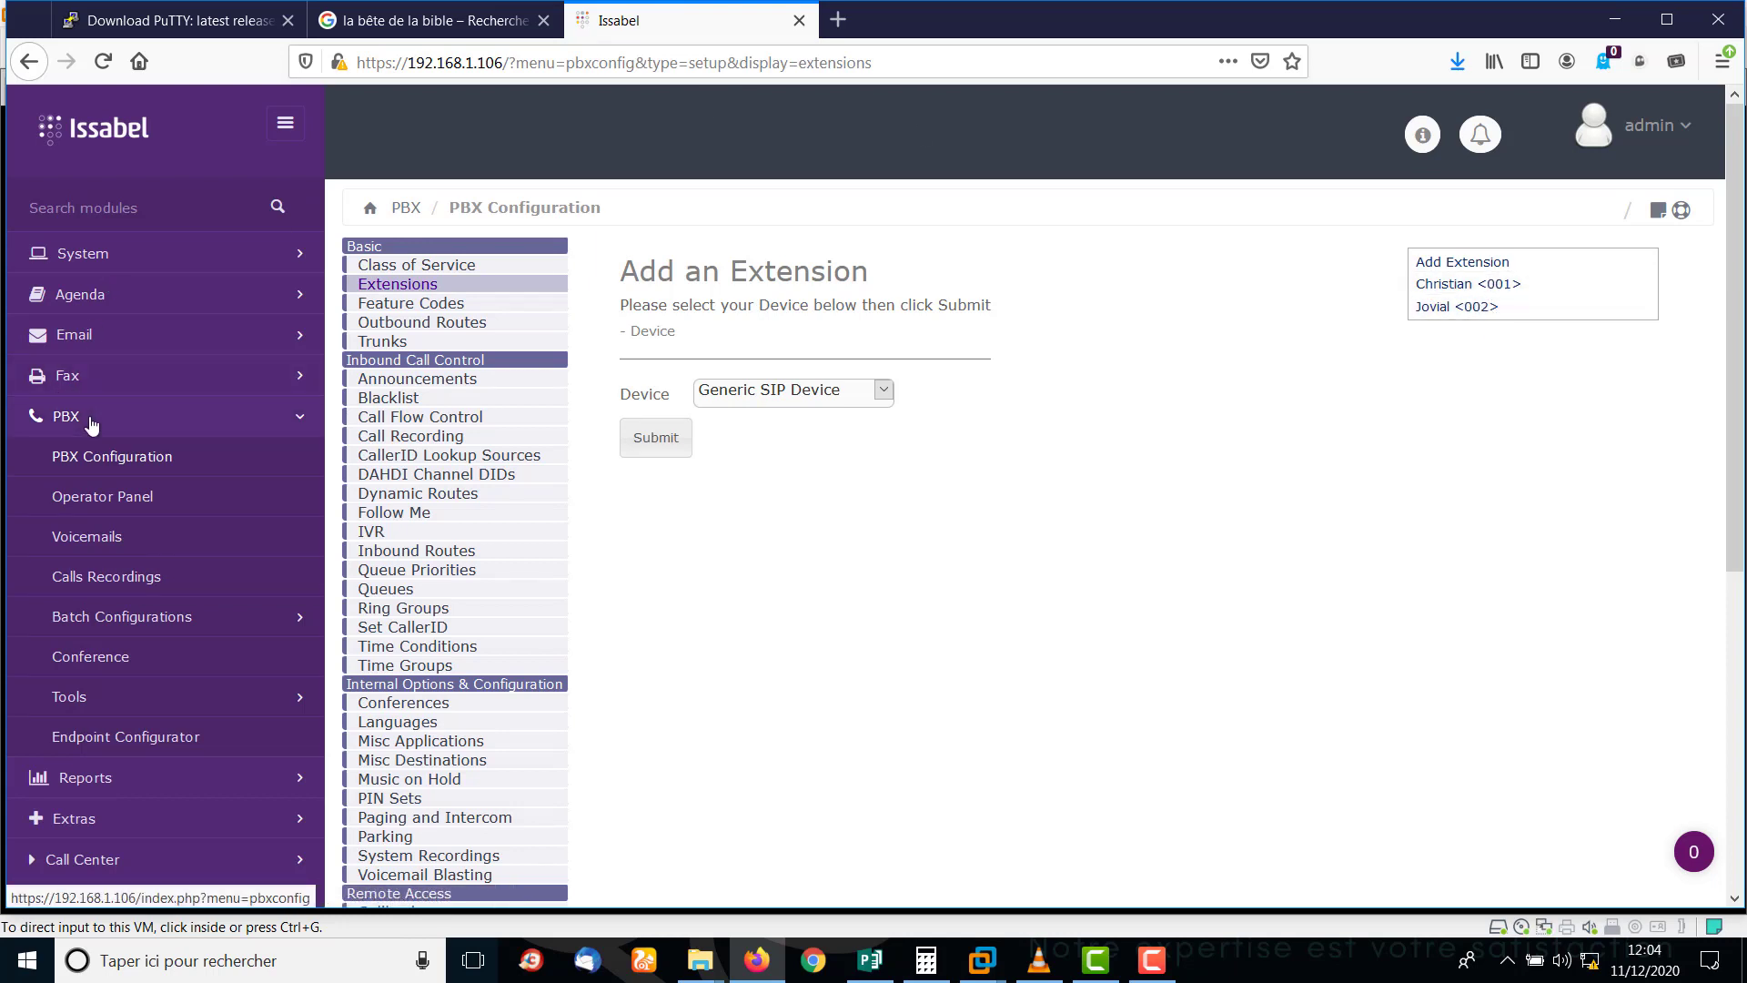
click(41, 419)
Go to System > Users > Groups to list Administrator, Operator and Extension.
click(170, 253)
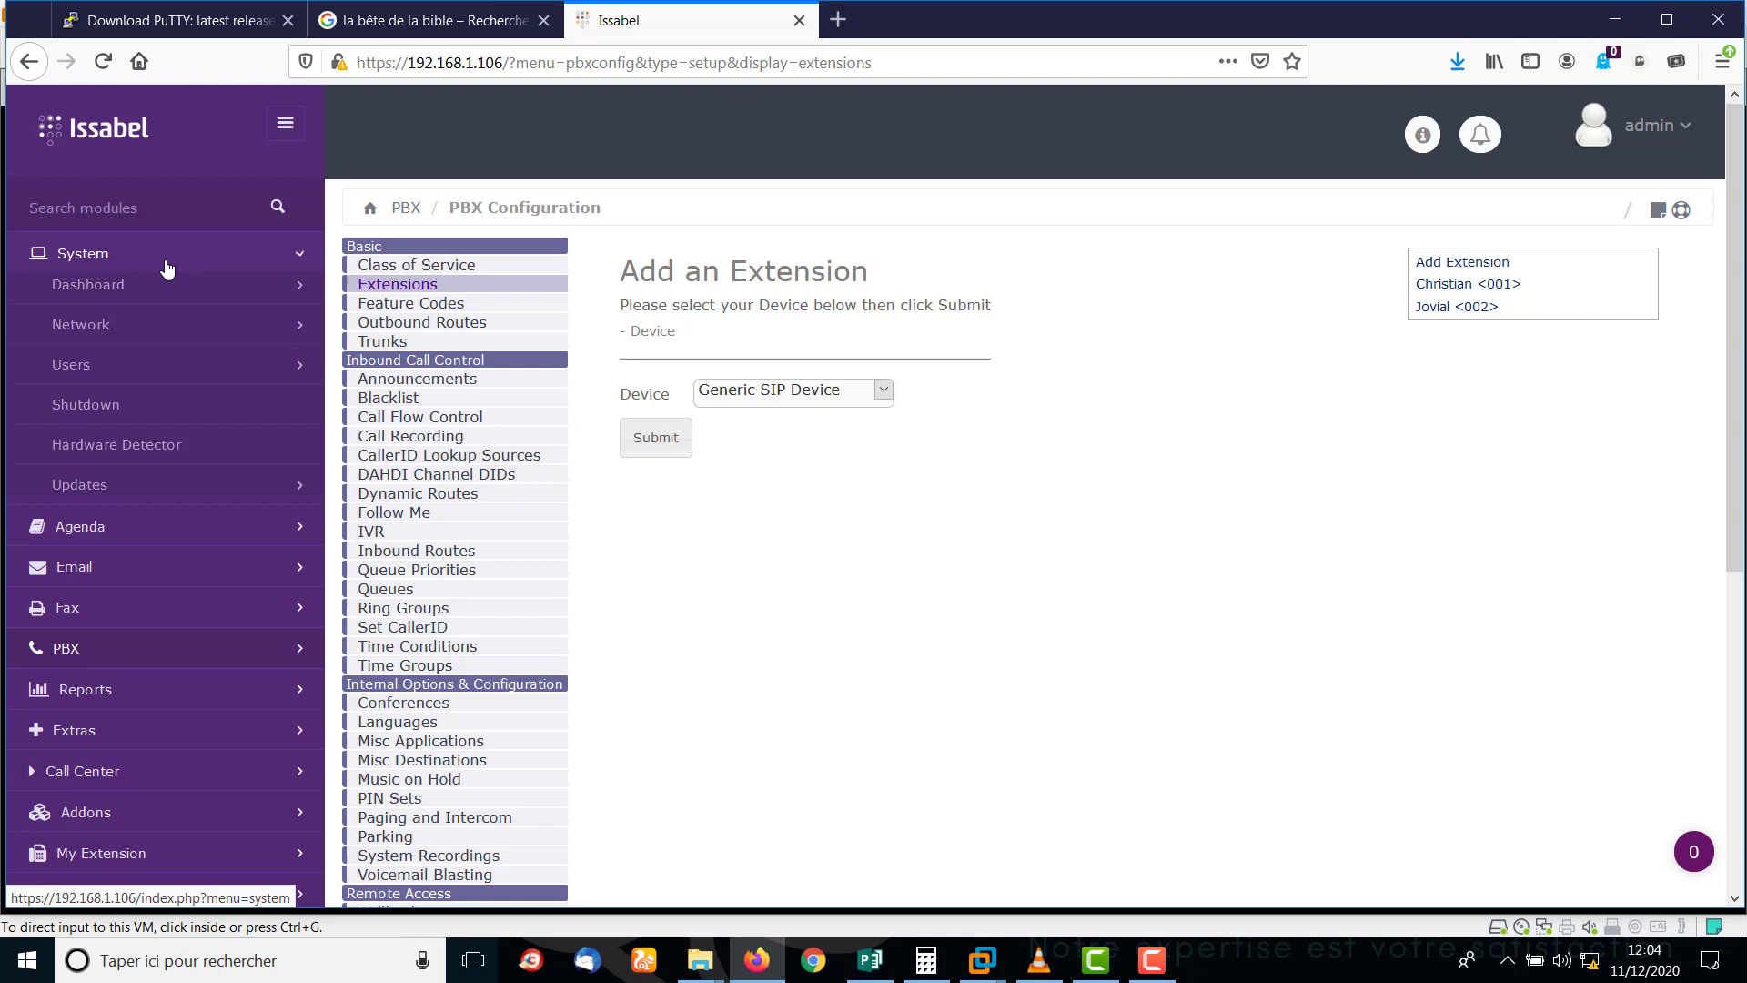
click(89, 375)
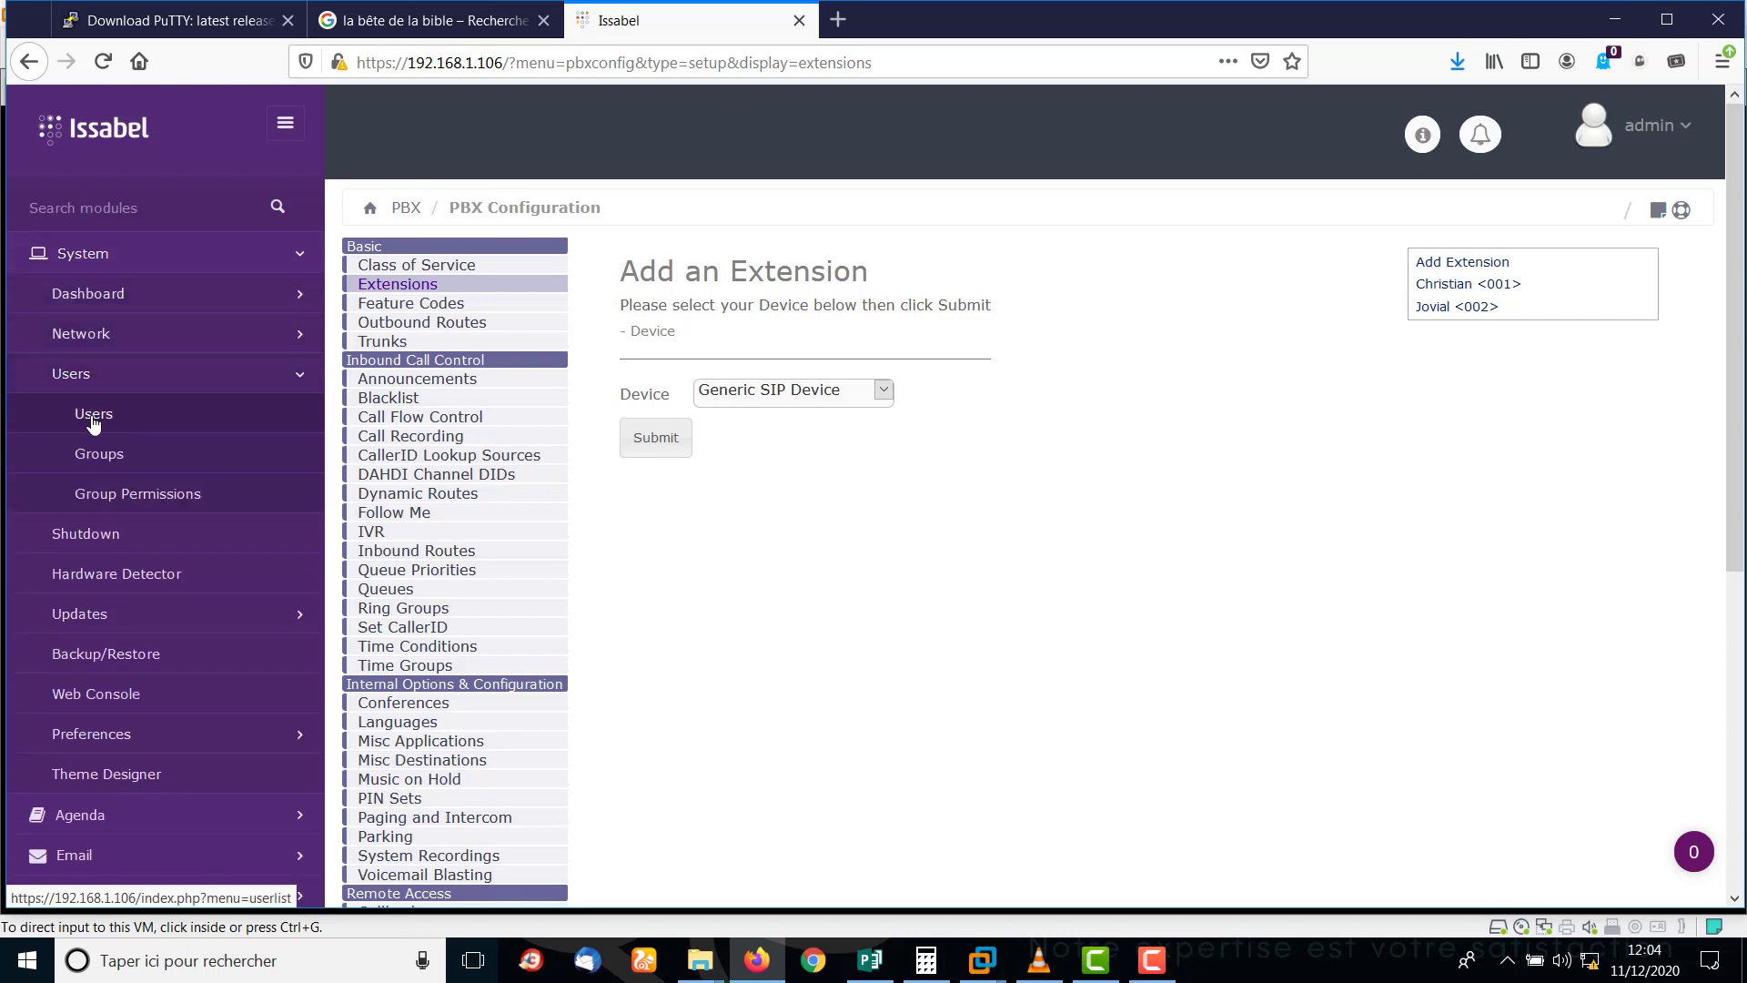
click(98, 457)
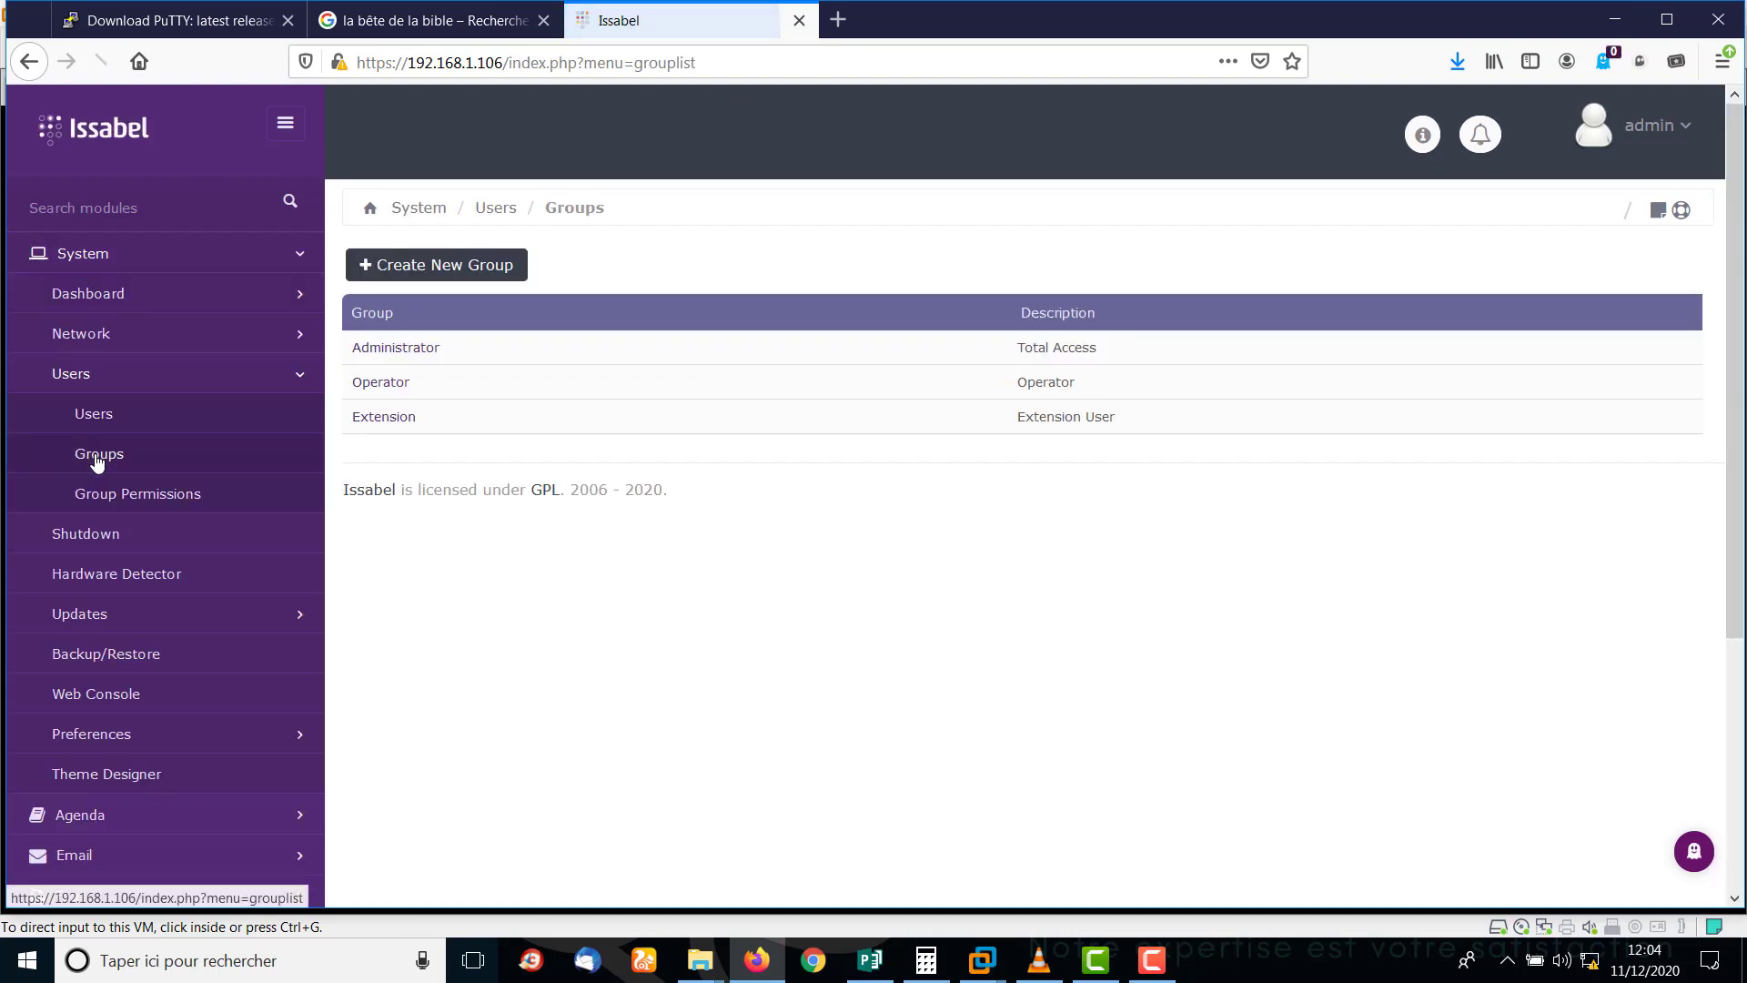
Start a new group and name it 'SUPERVISEUR SOFTNET CORPORATION'.
click(446, 273)
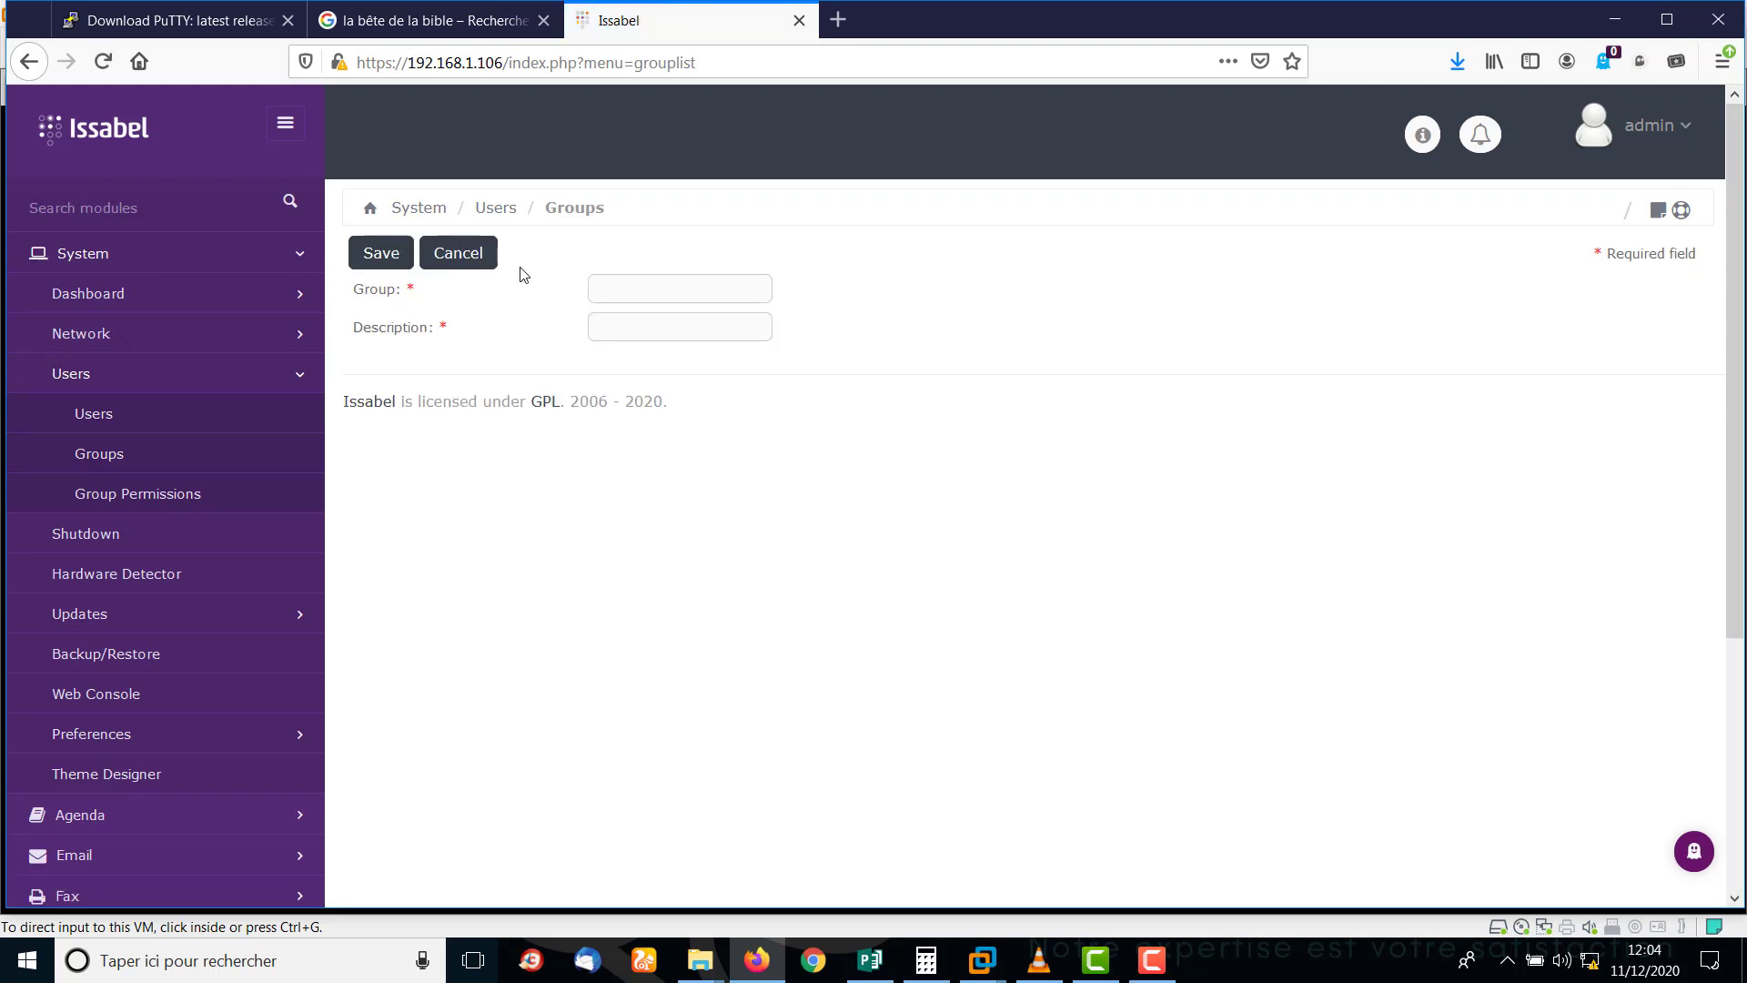
click(611, 289)
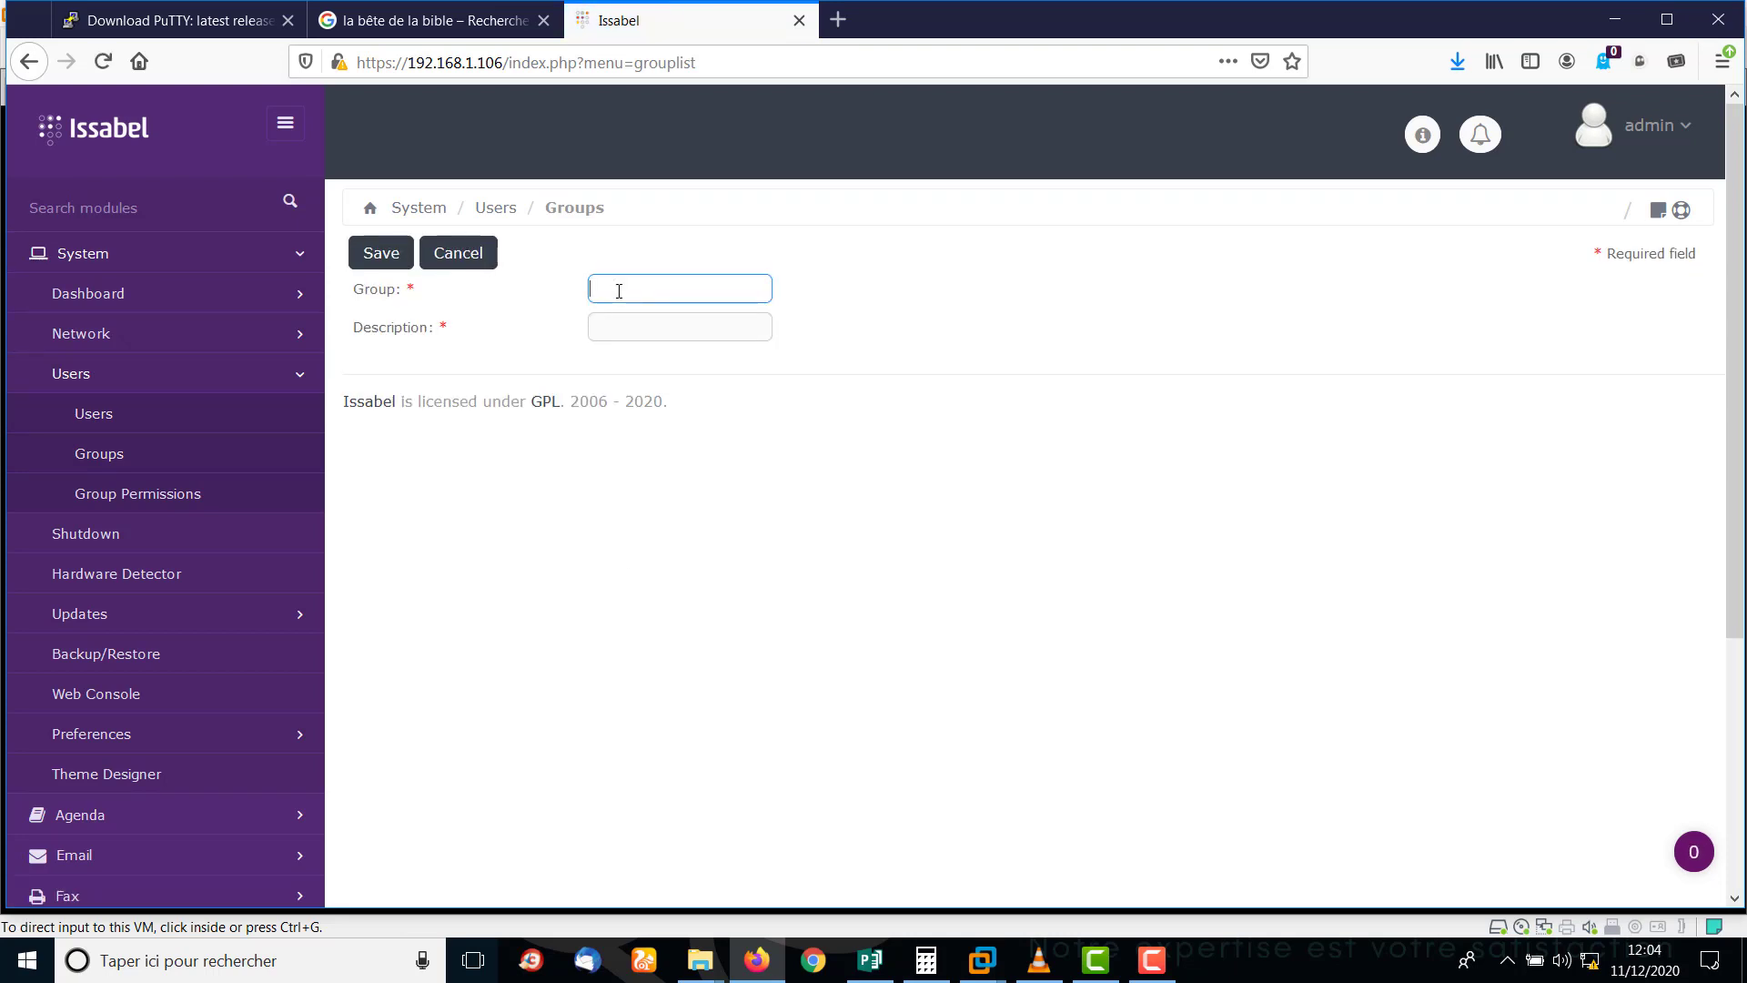
text(SUPER)
key(BackSpace)
key(BackSpace)
key(BackSpace)
key(BackSpace)
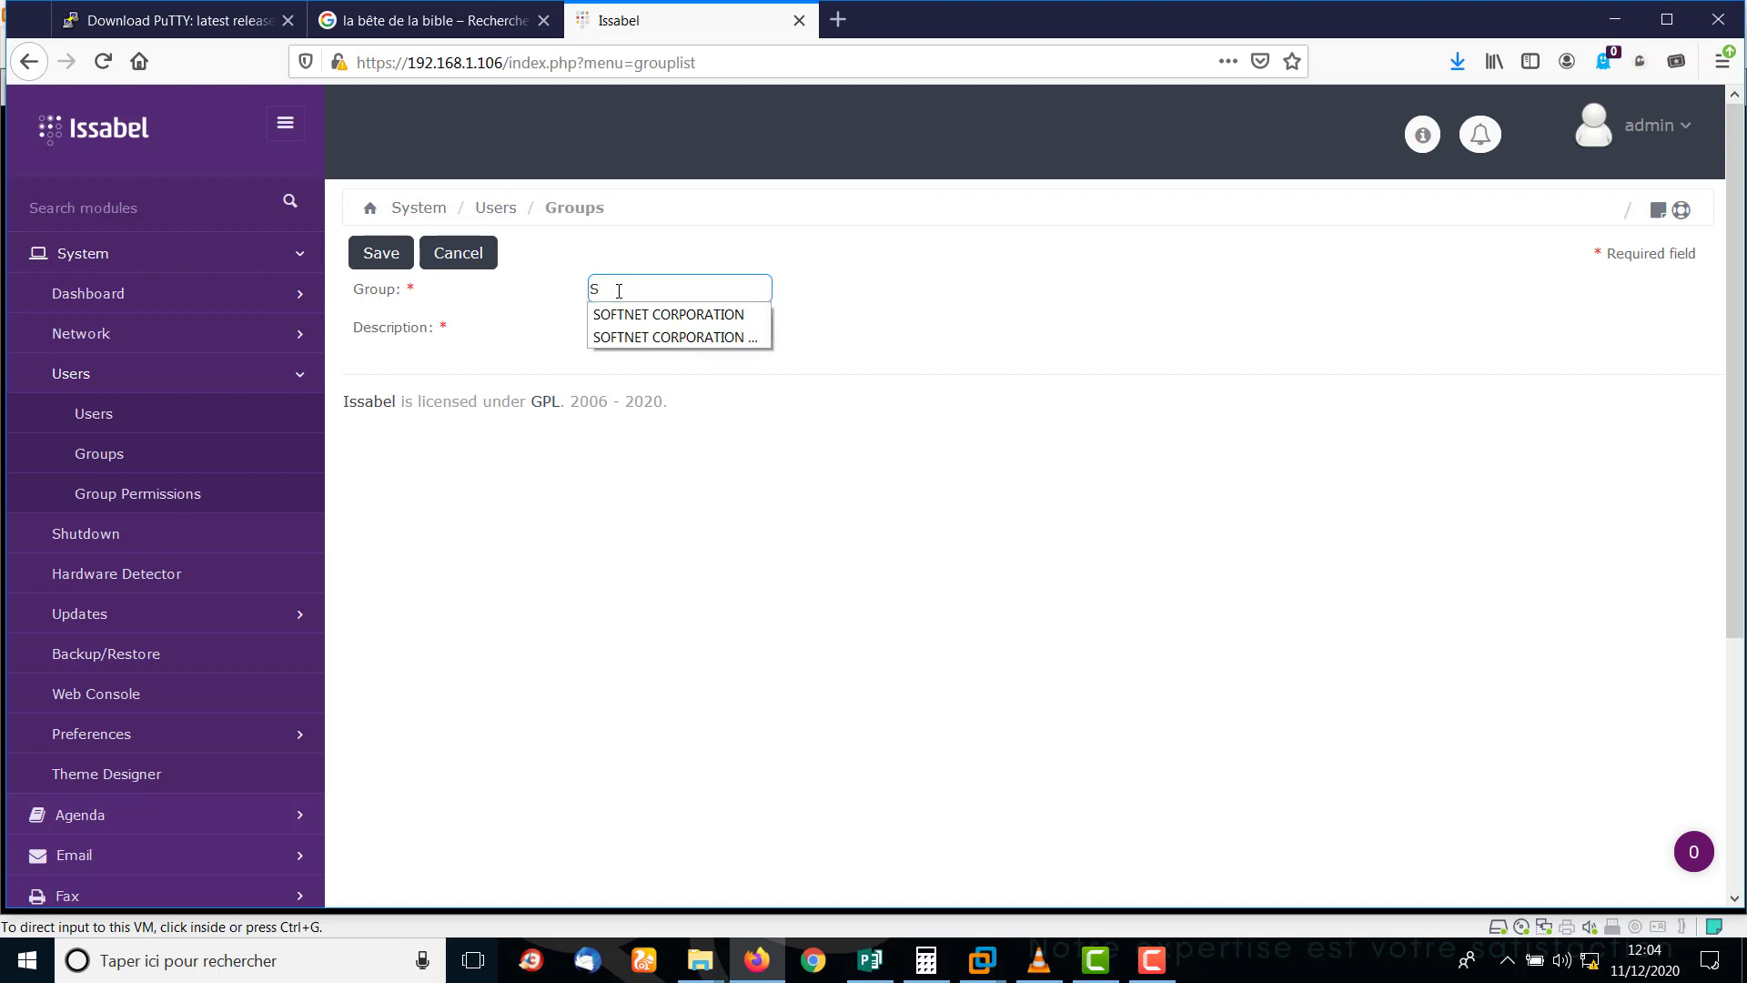
click(672, 337)
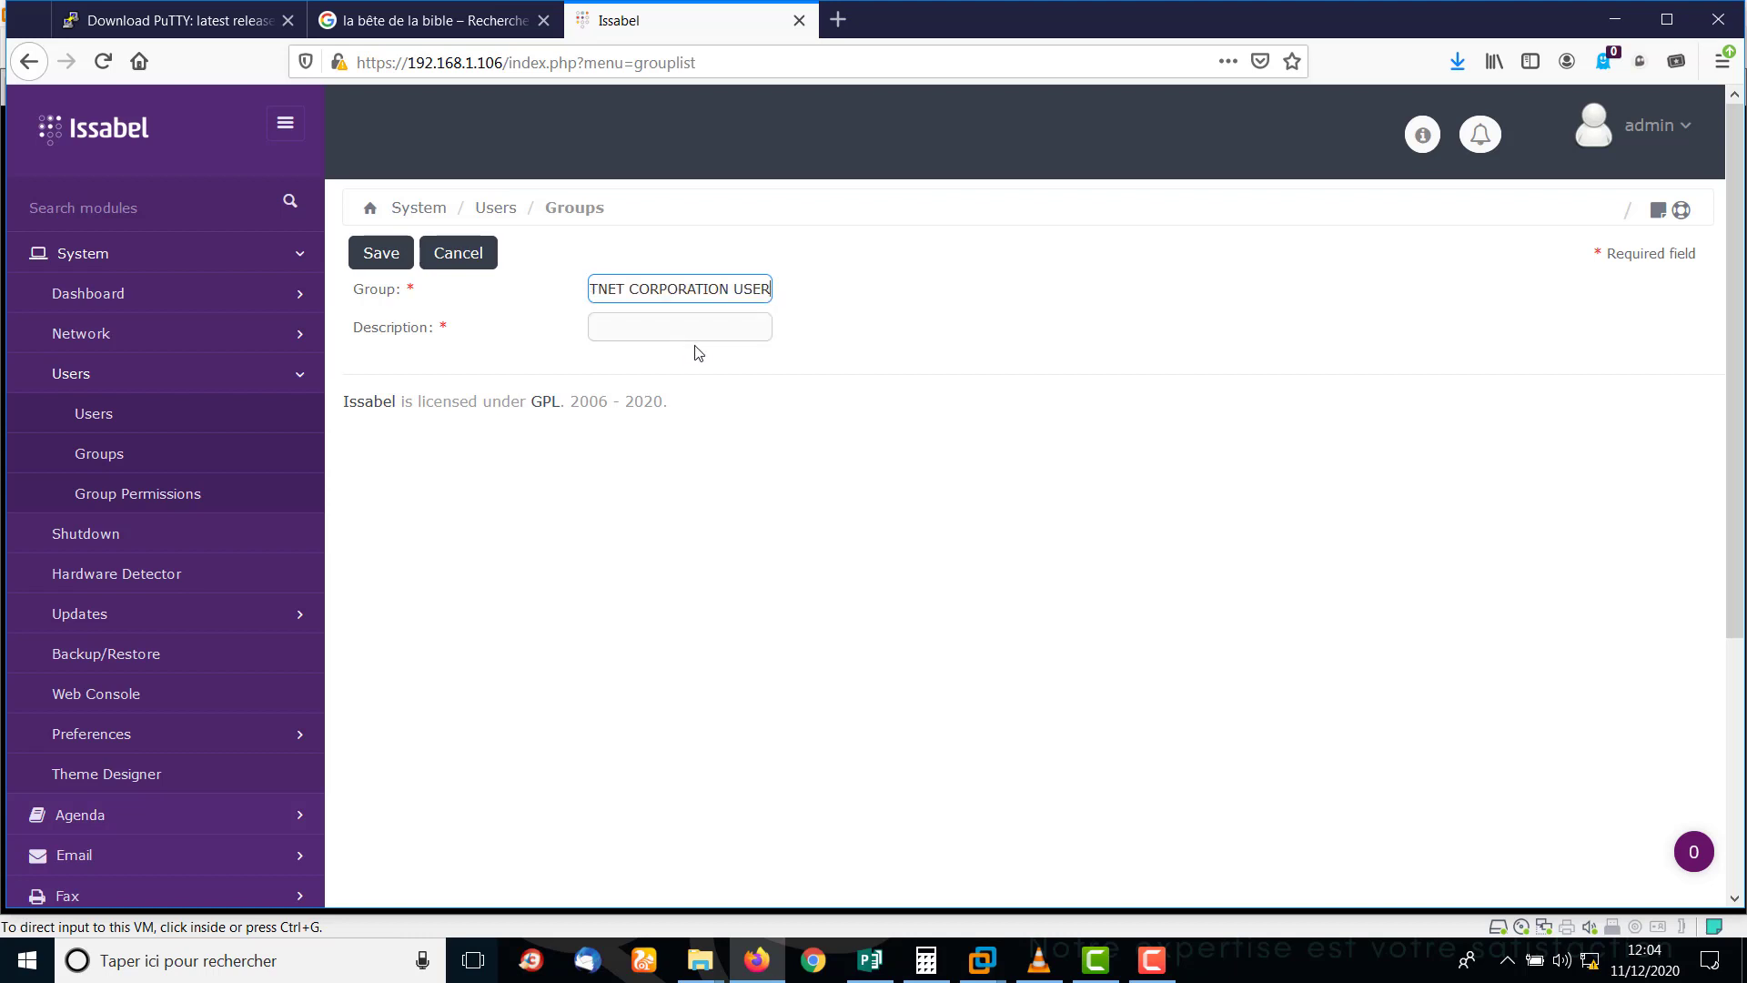
double_click(740, 293)
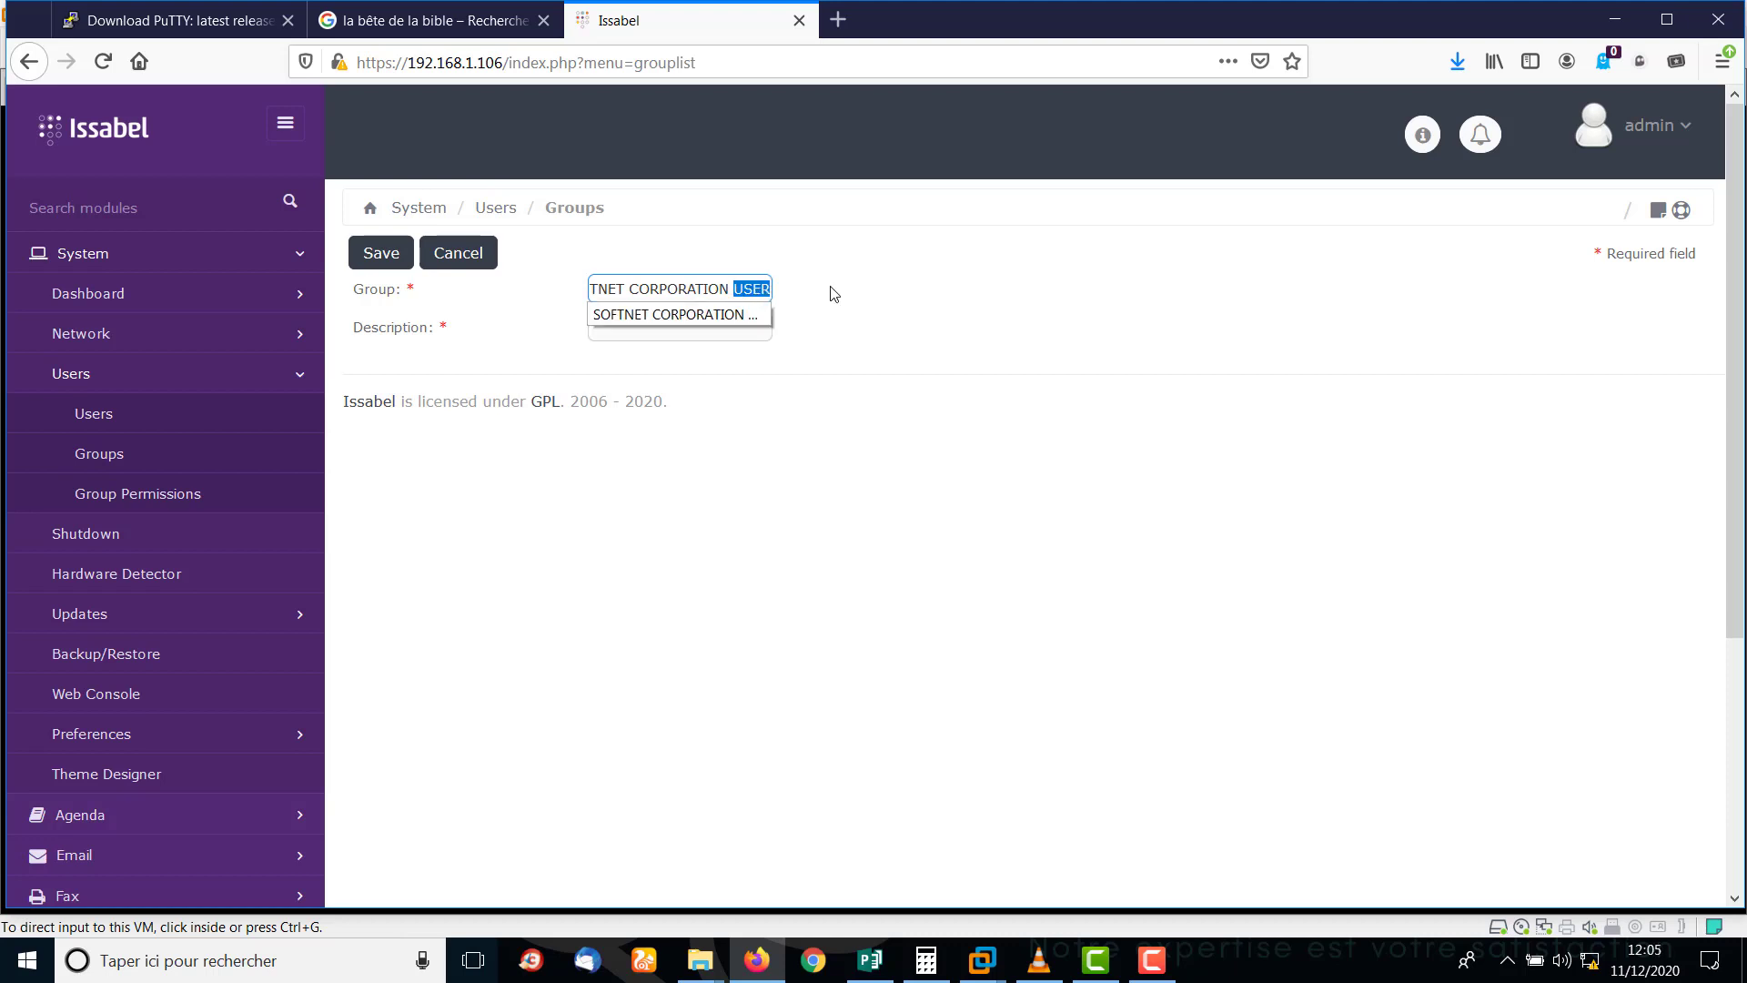
key(BackSpace)
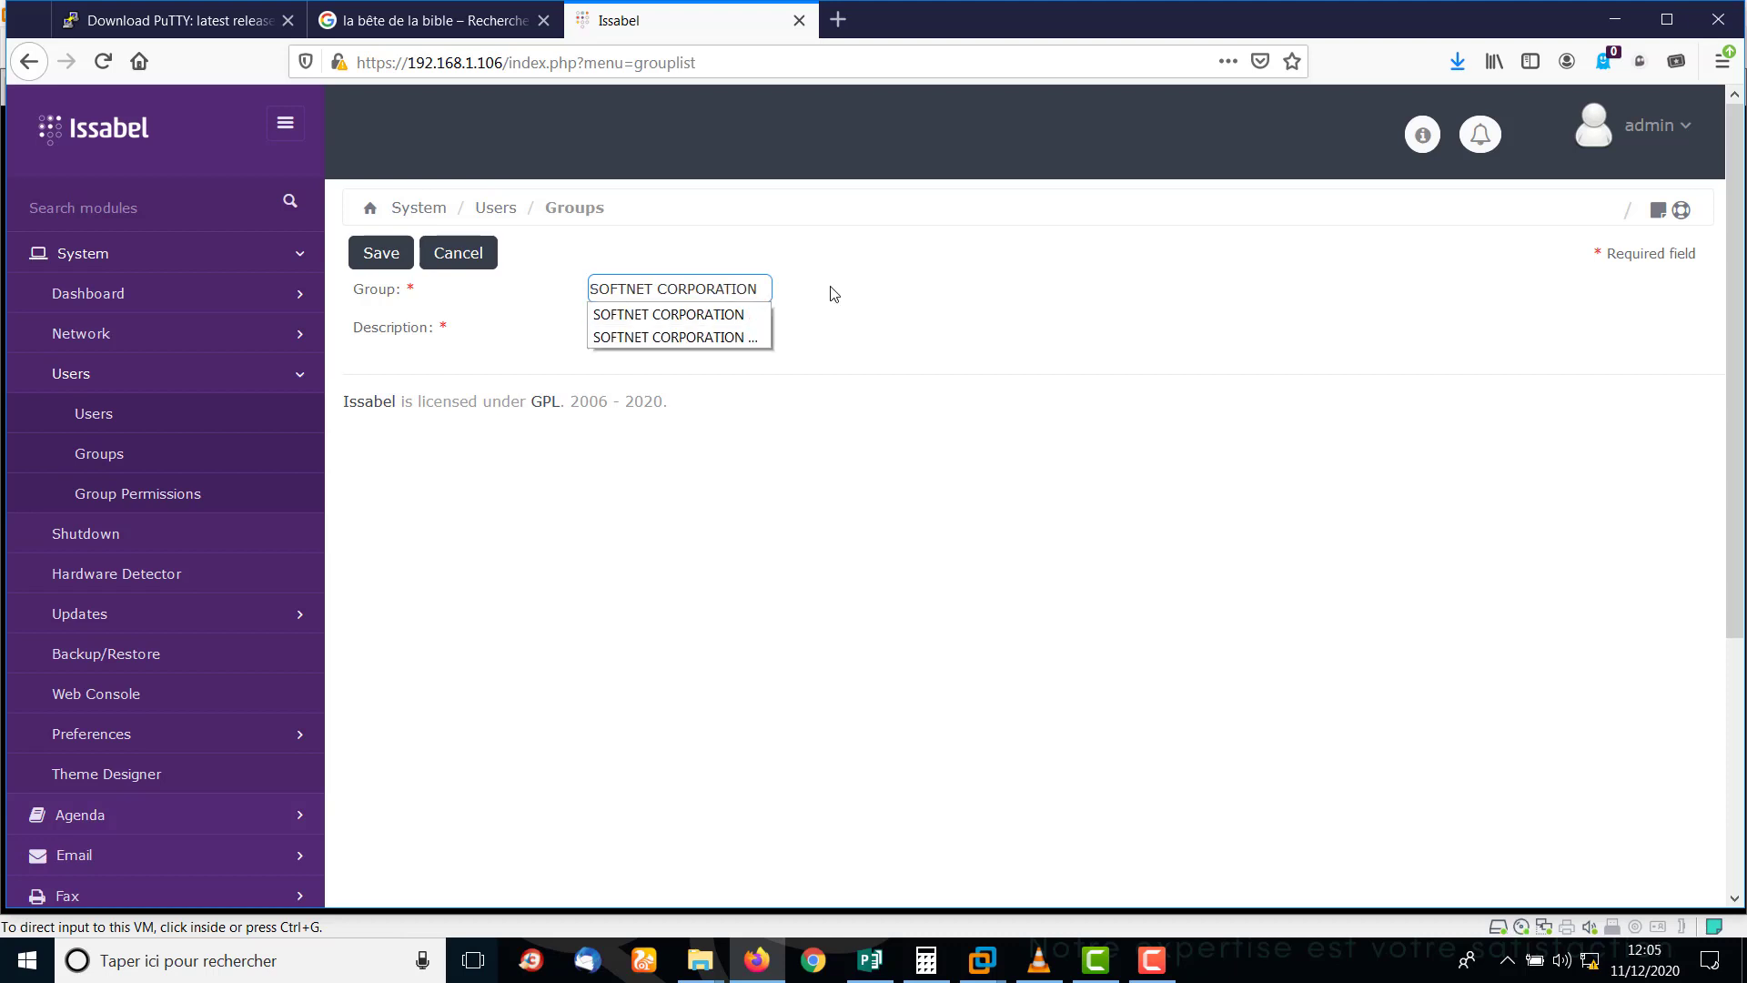
text(SUP)
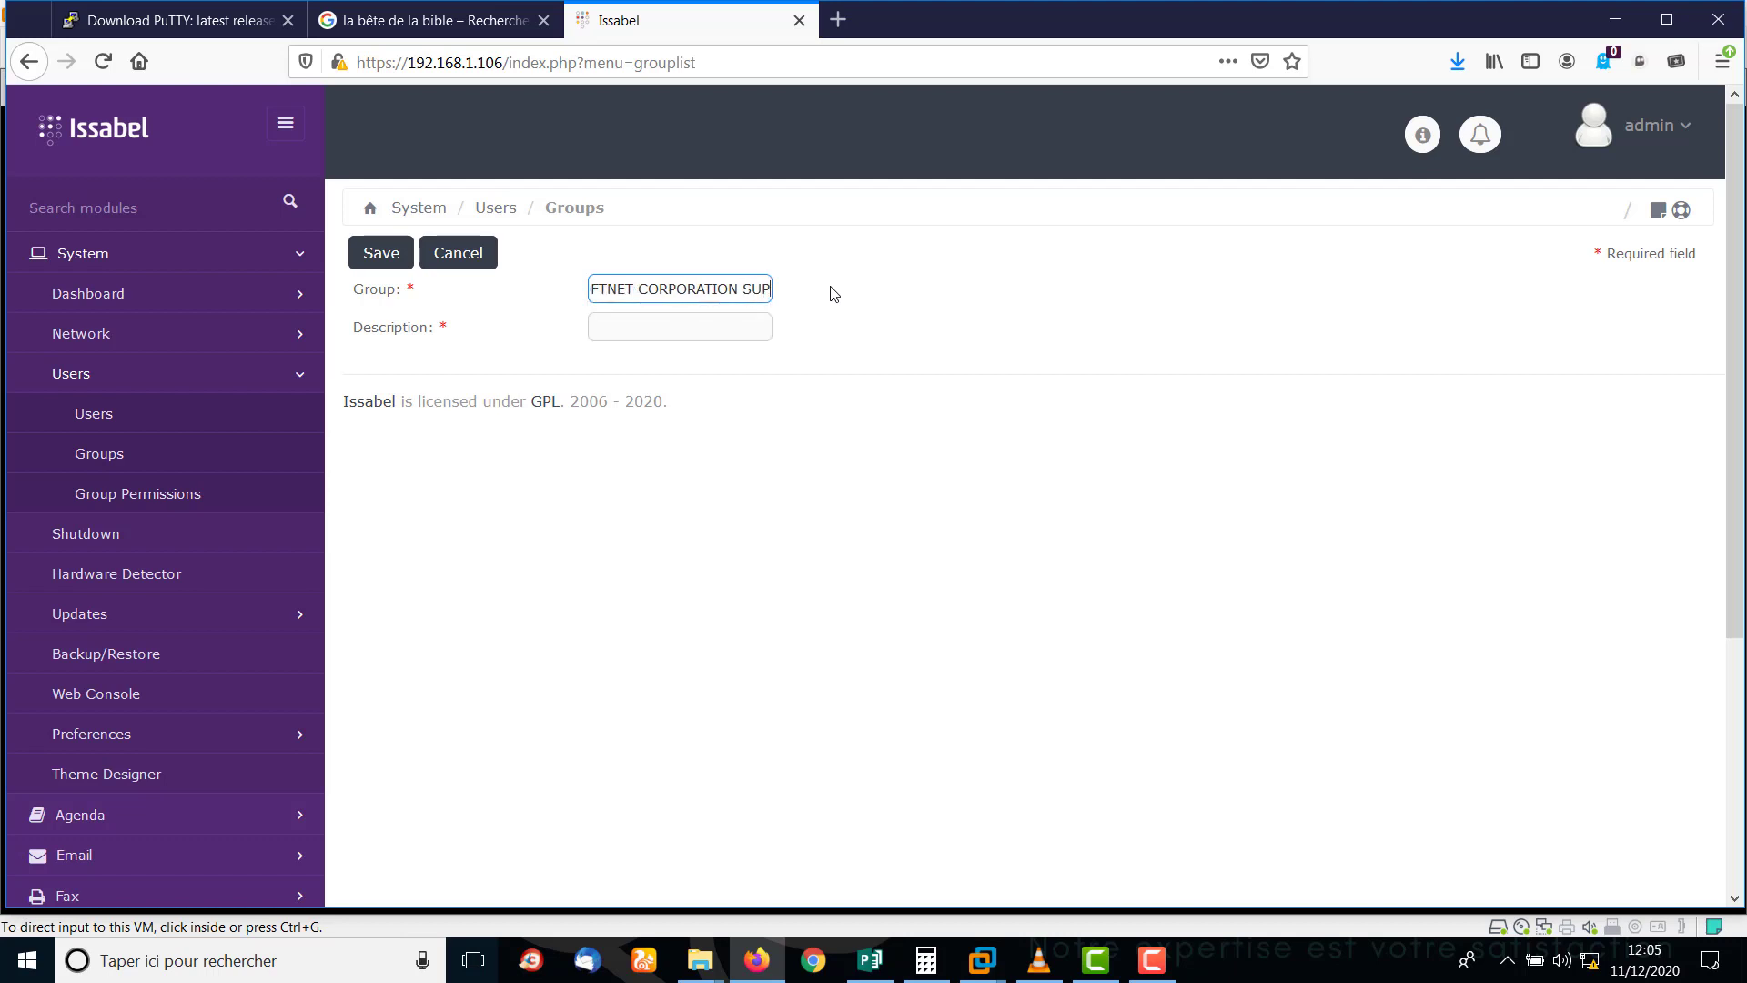
text(ERVISEUR)
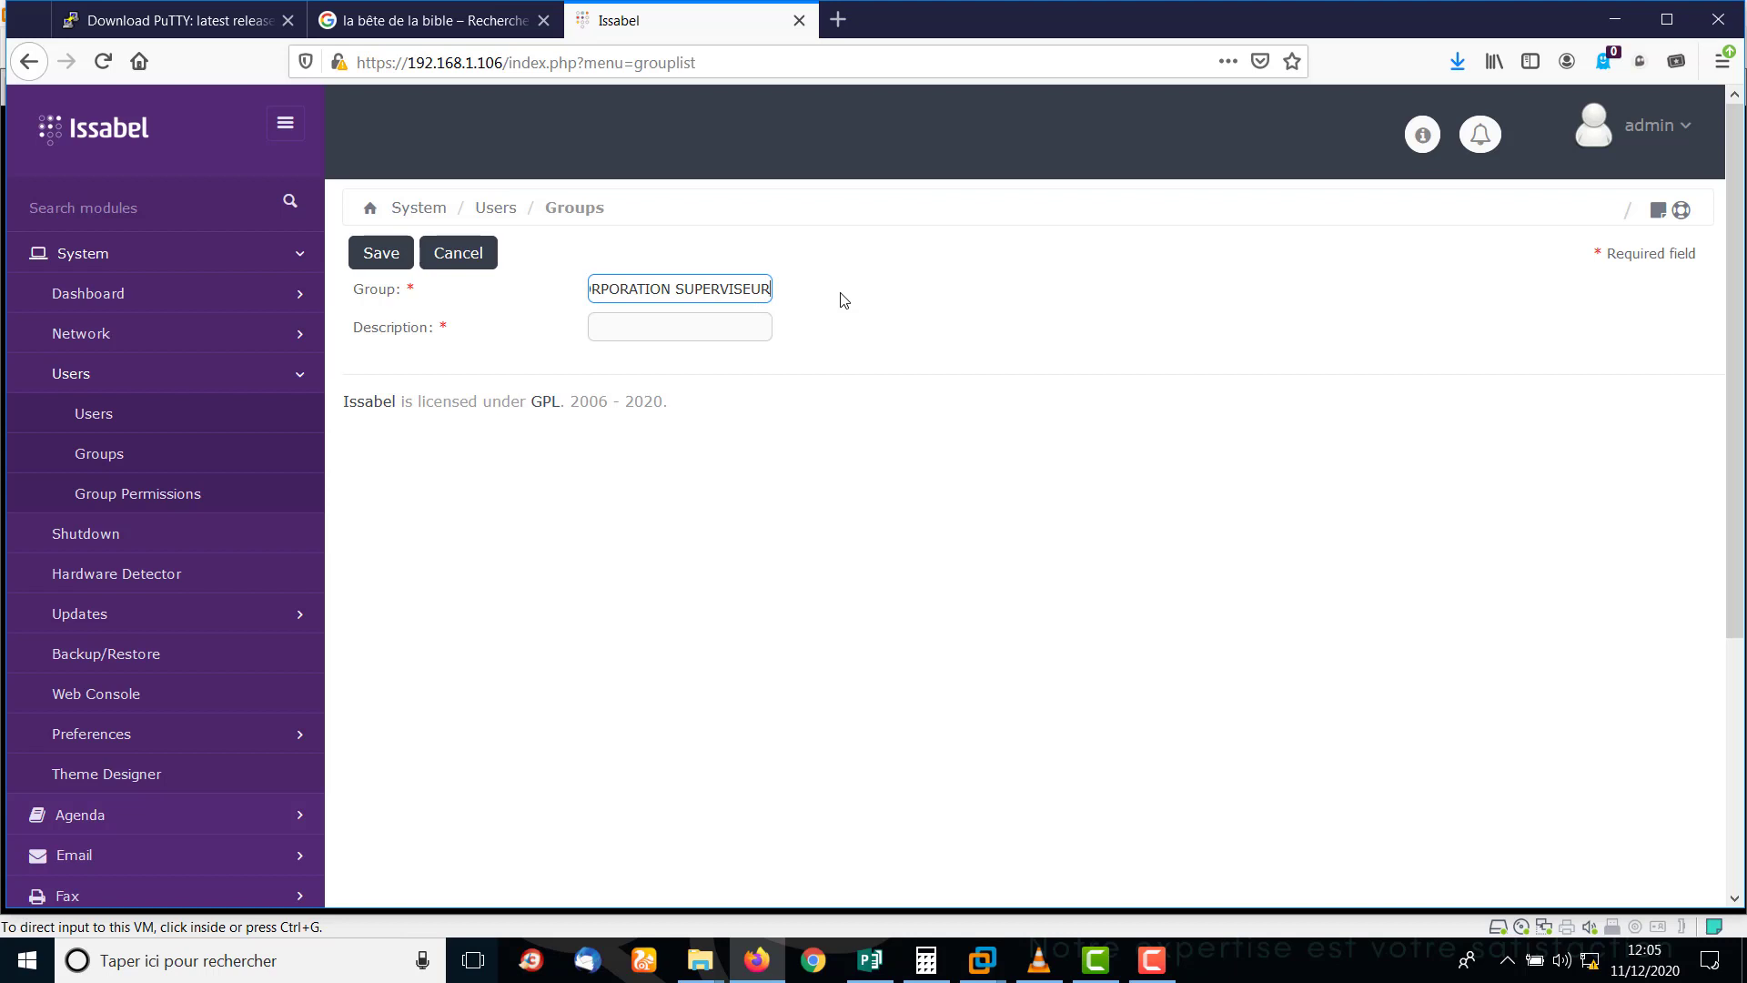
key(ctrl+shift+Left)
key(ctrl+c)
key(BackSpace)
key(Escape)
key(ctrl+v)
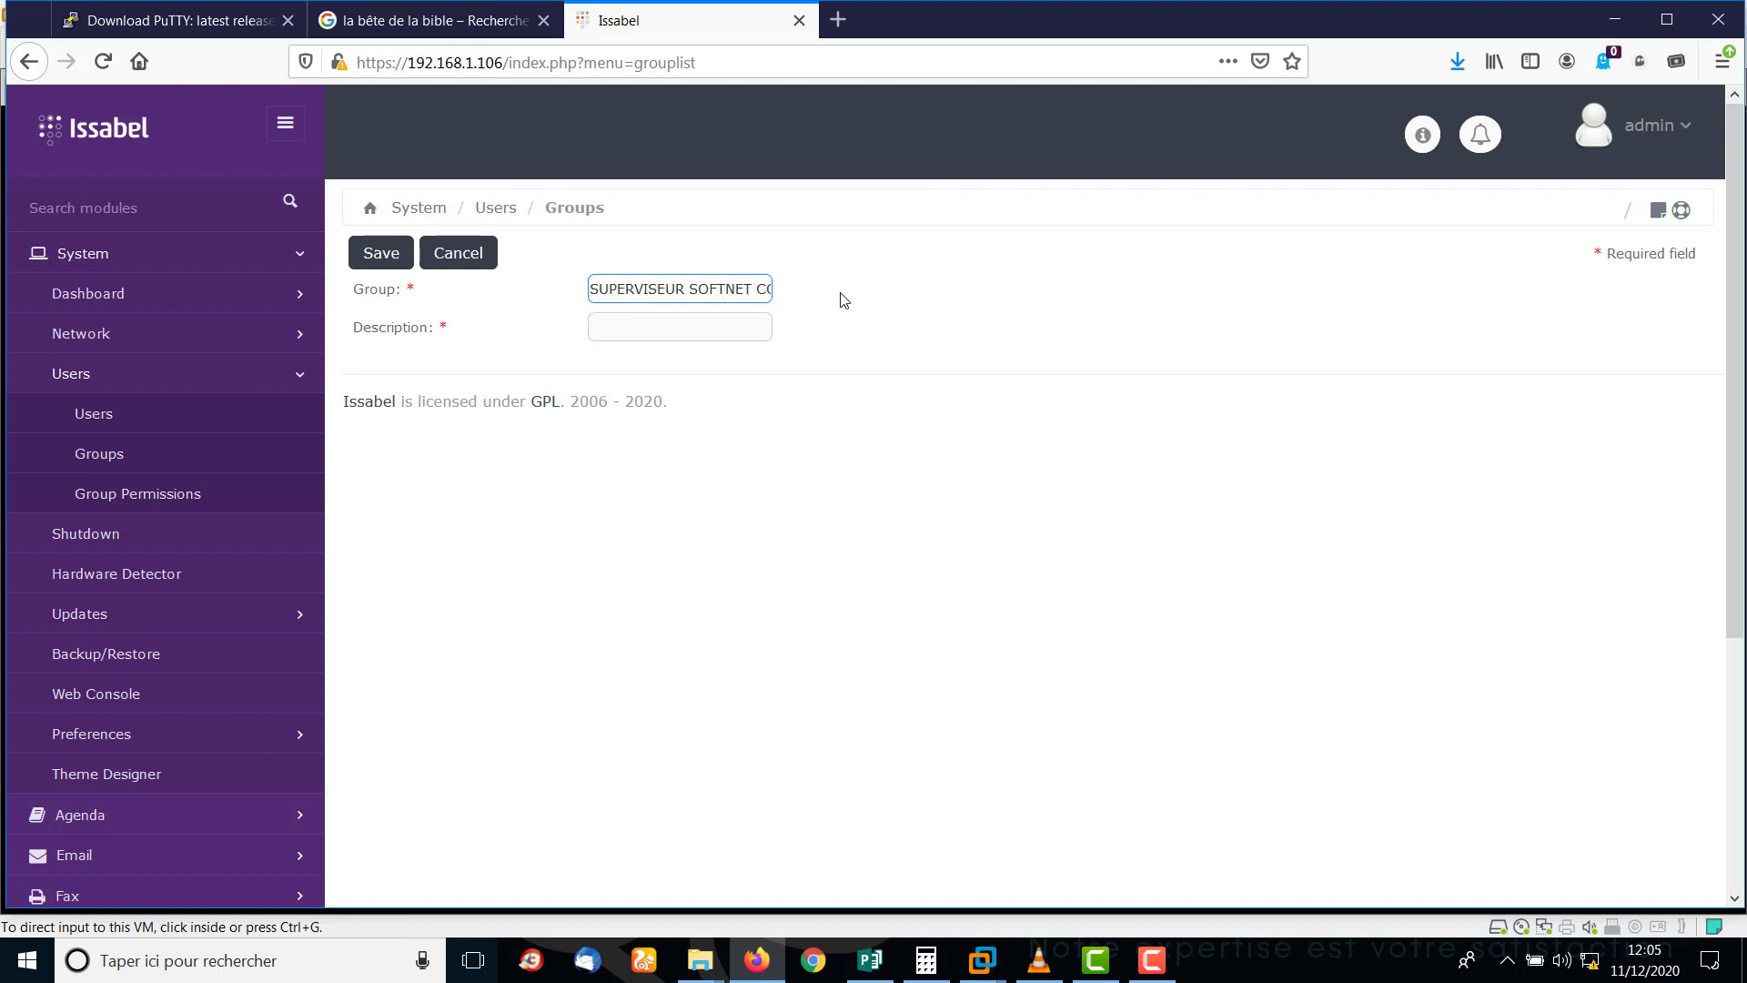
click(634, 324)
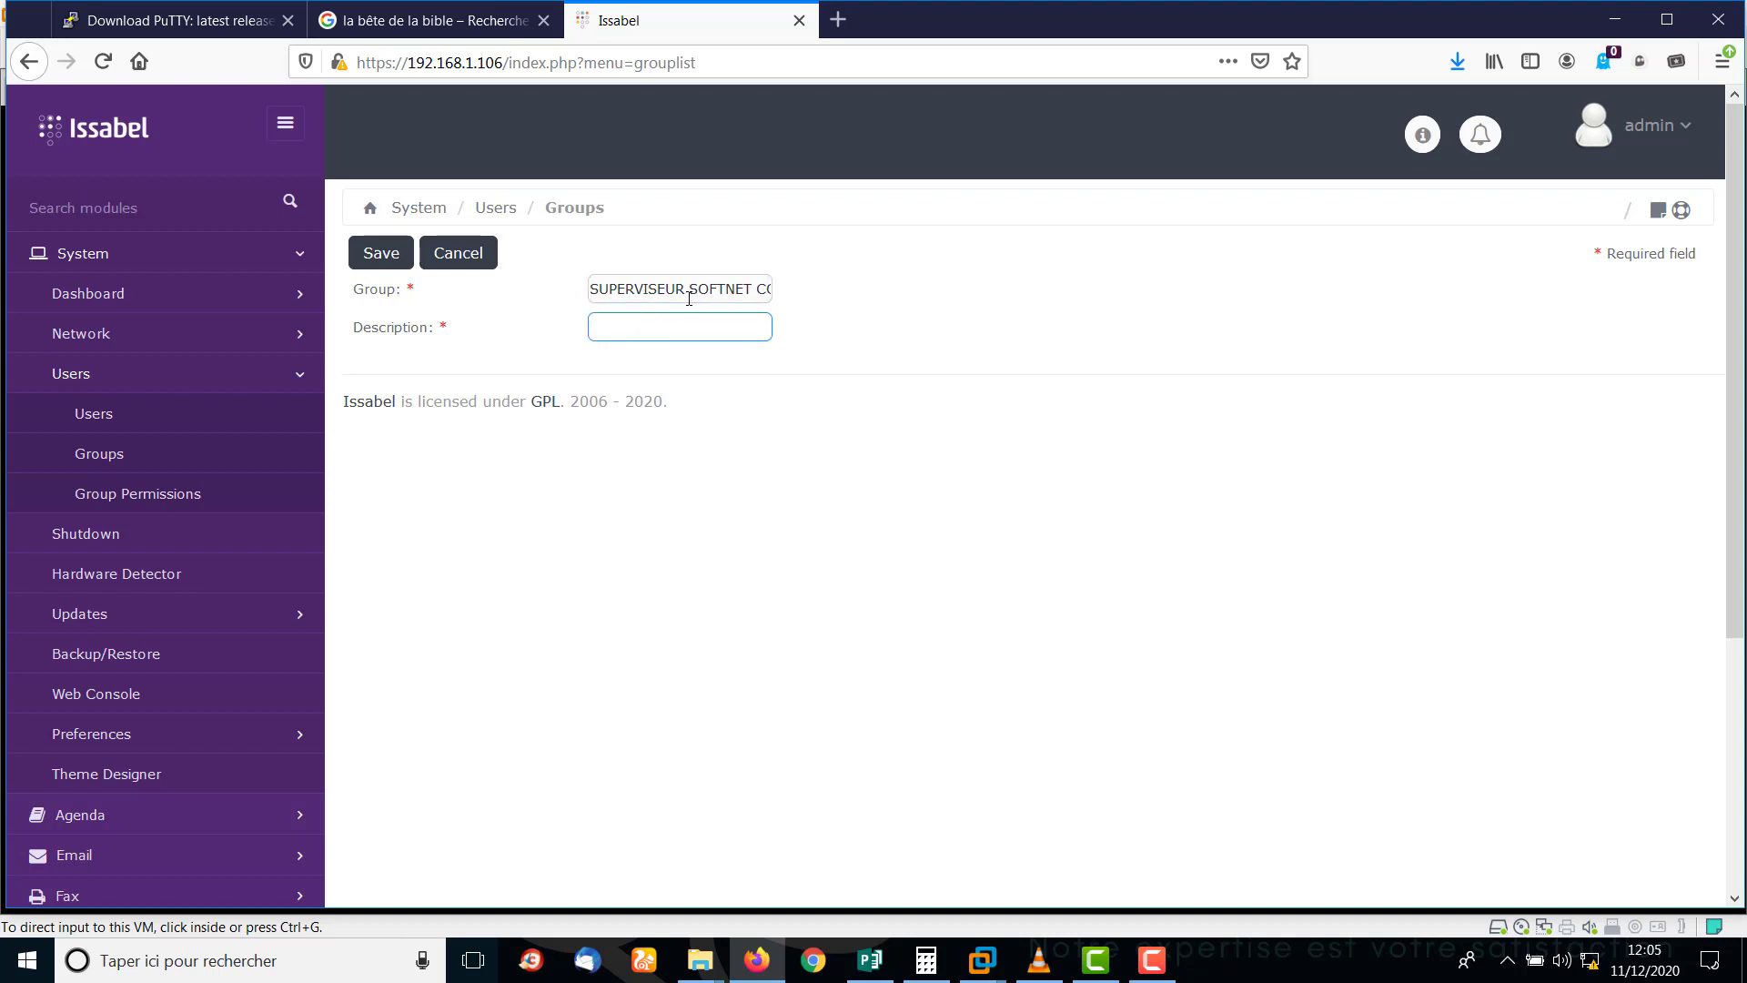
drag(692, 291, 540, 285)
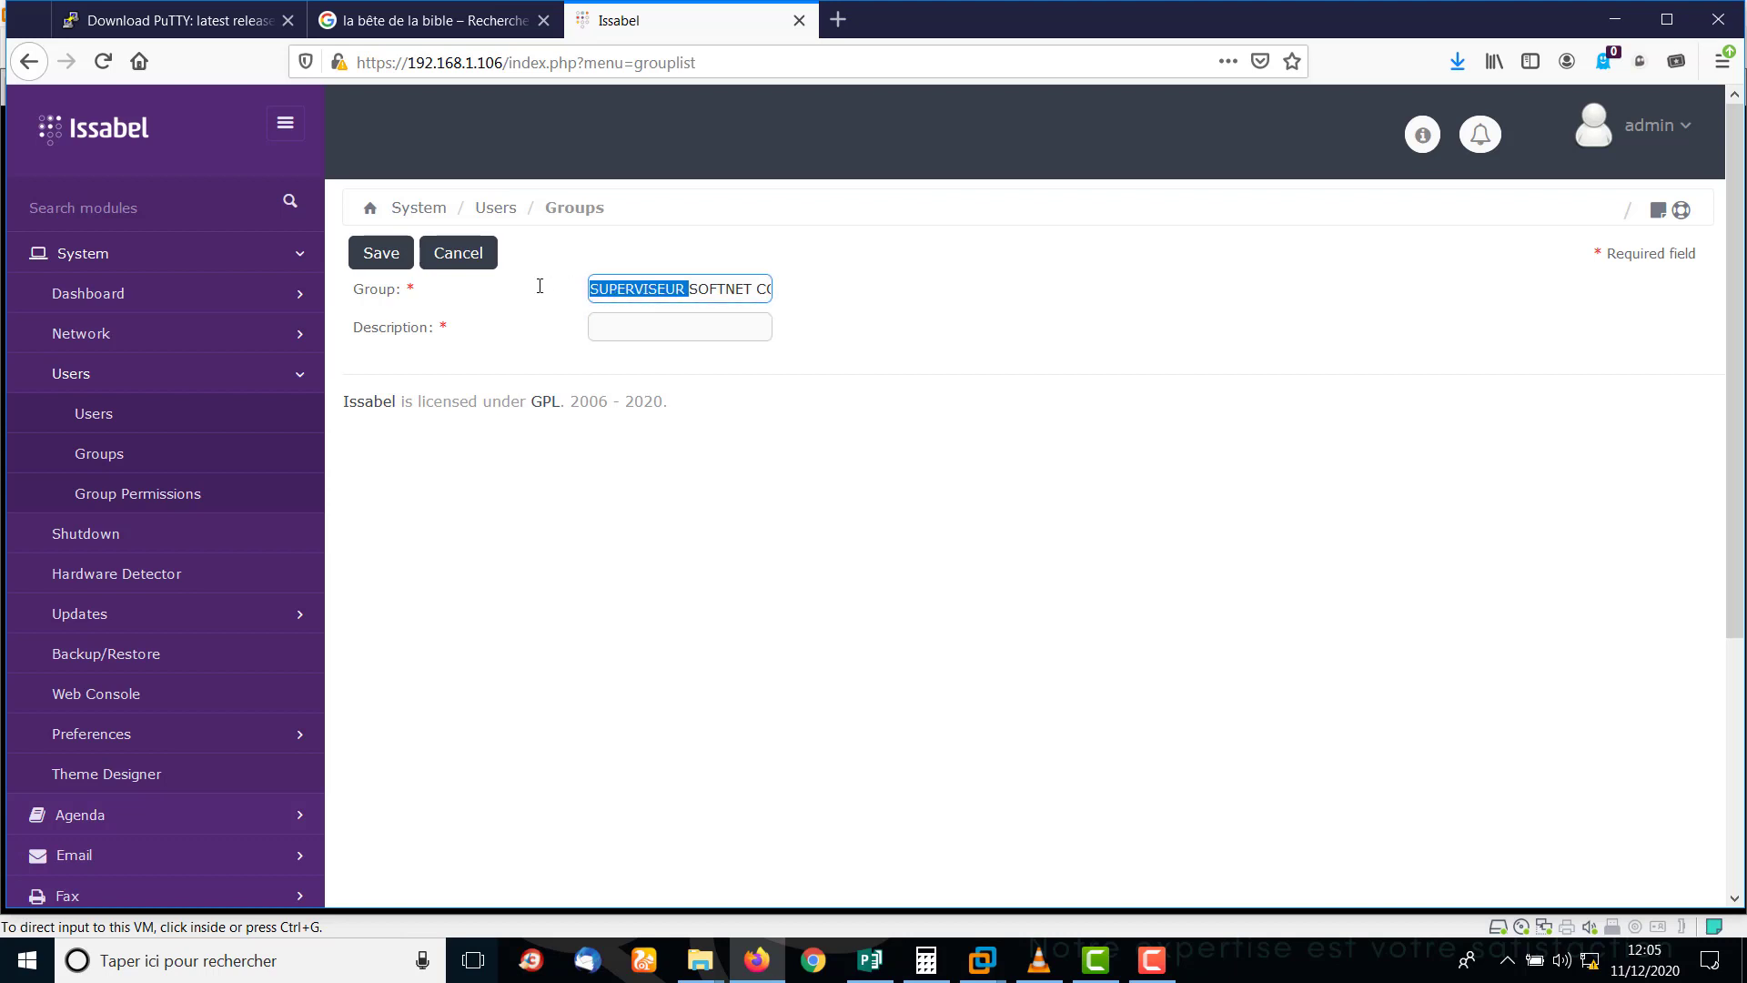
Set the group description to 'Superviseur' and save the group.
click(676, 327)
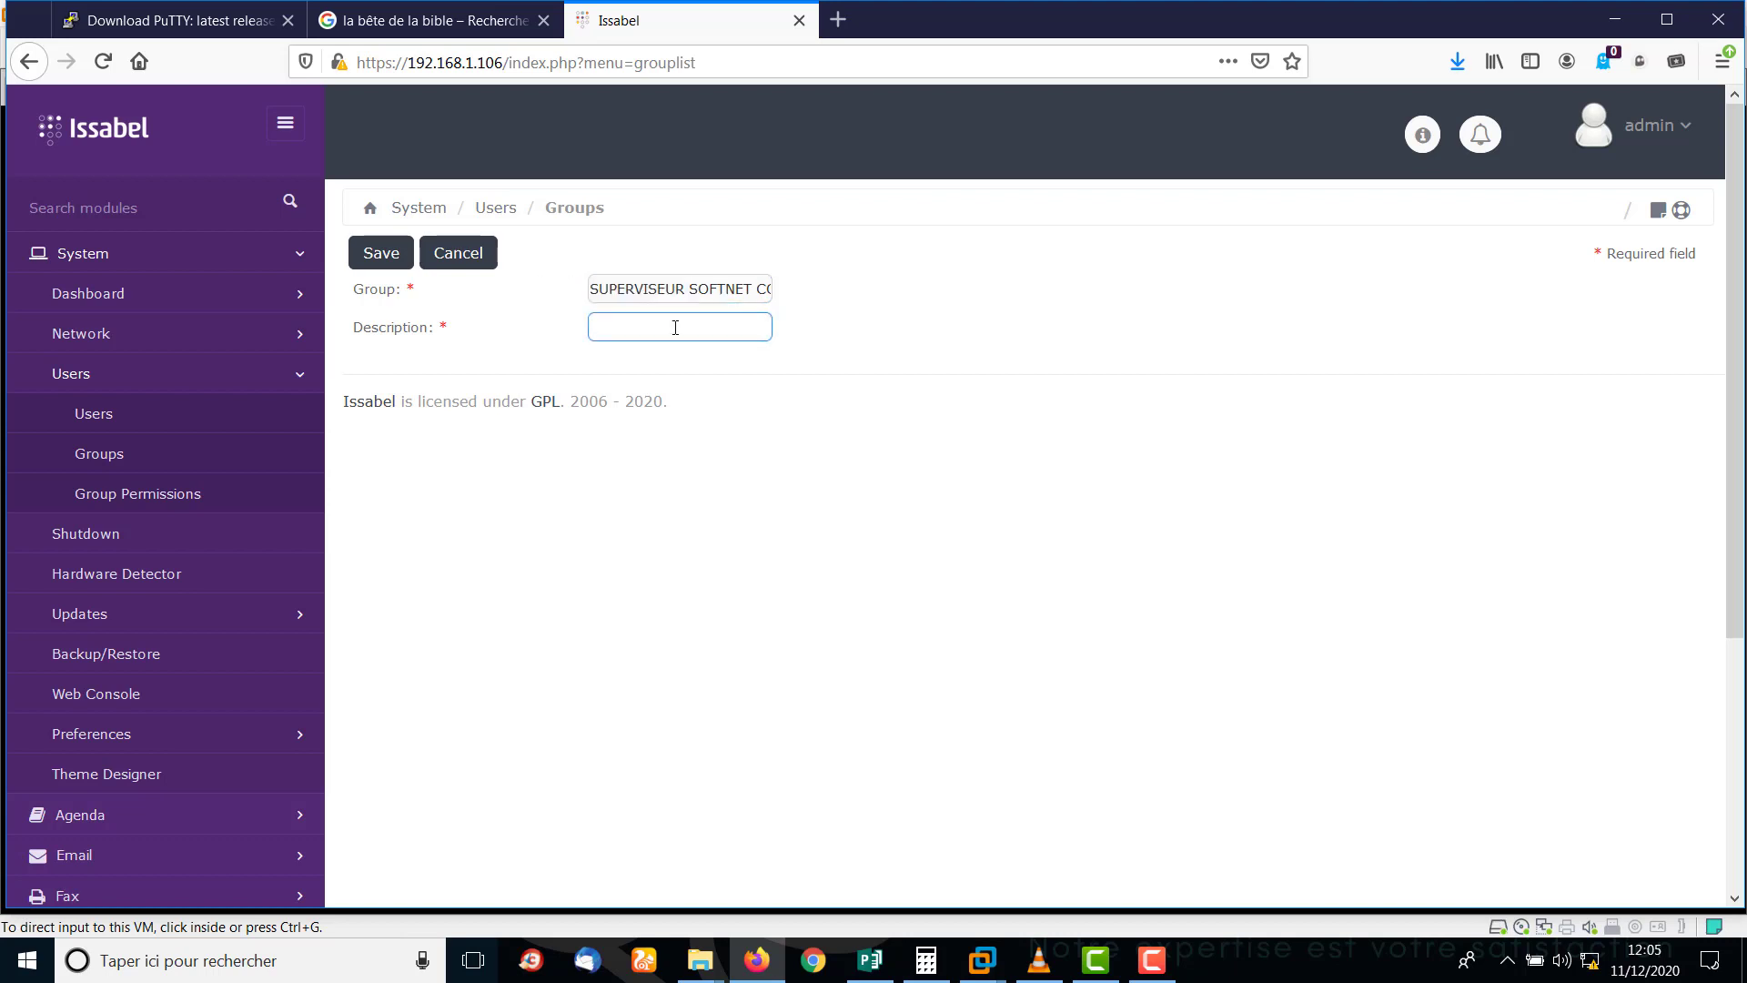
text(Super)
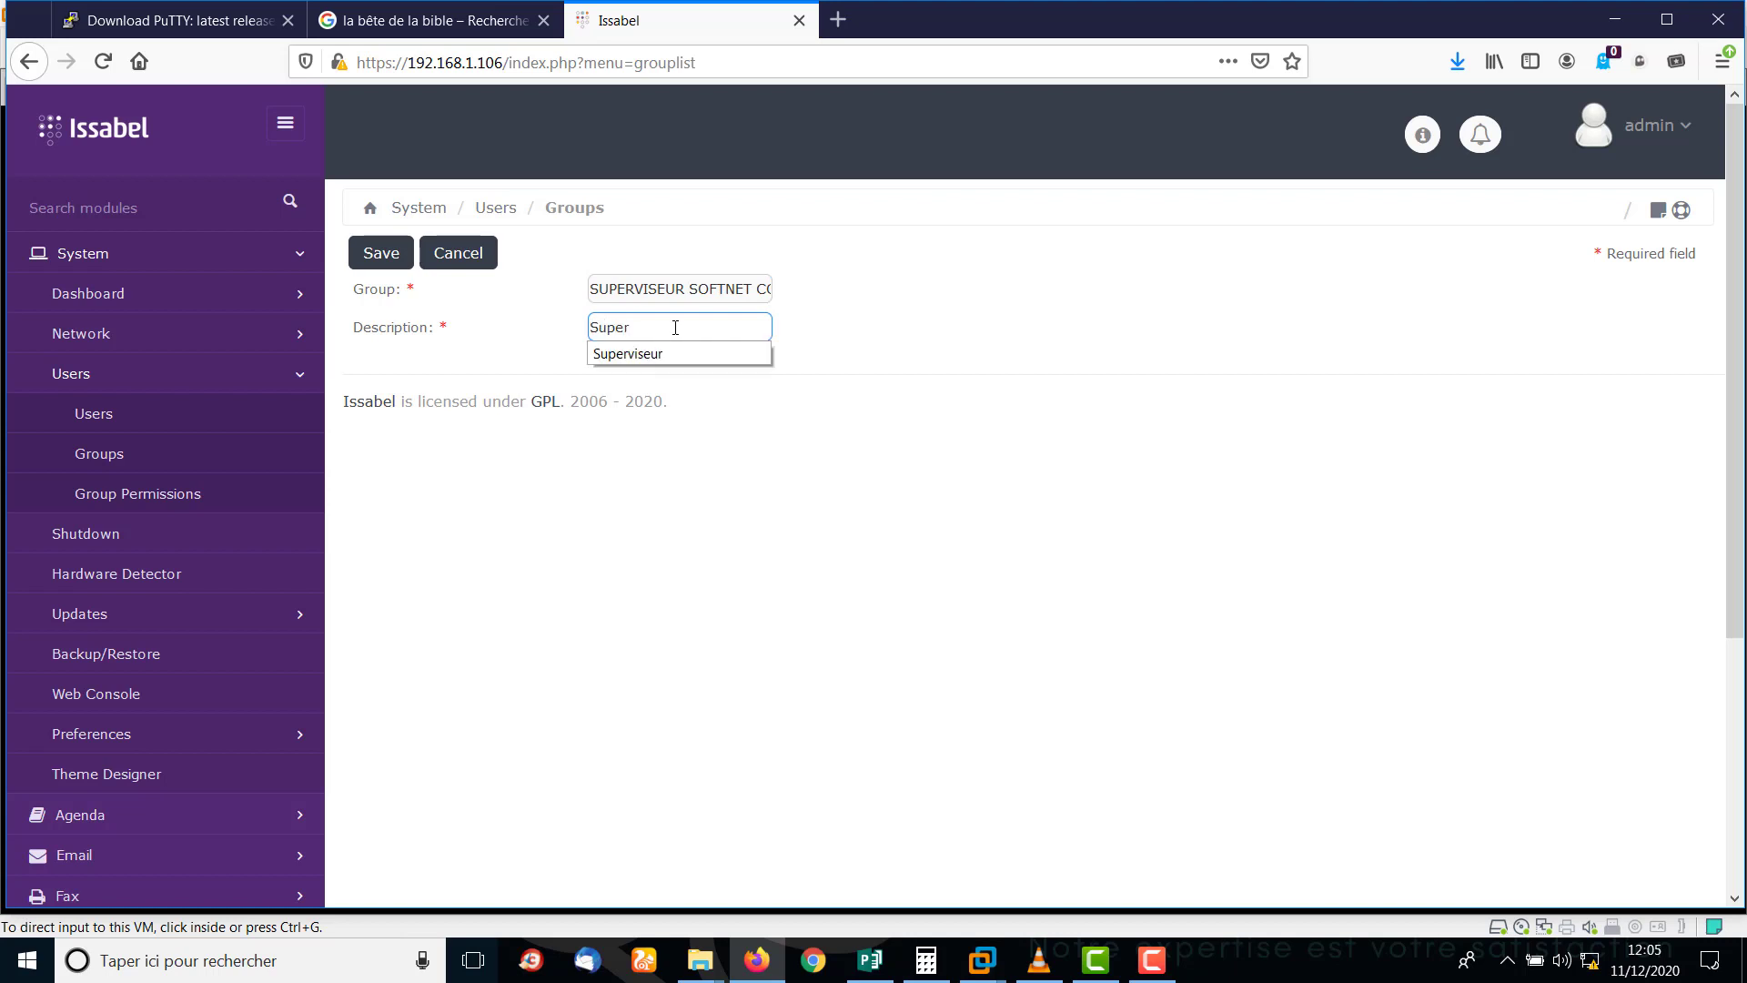
text(viseur)
click(651, 355)
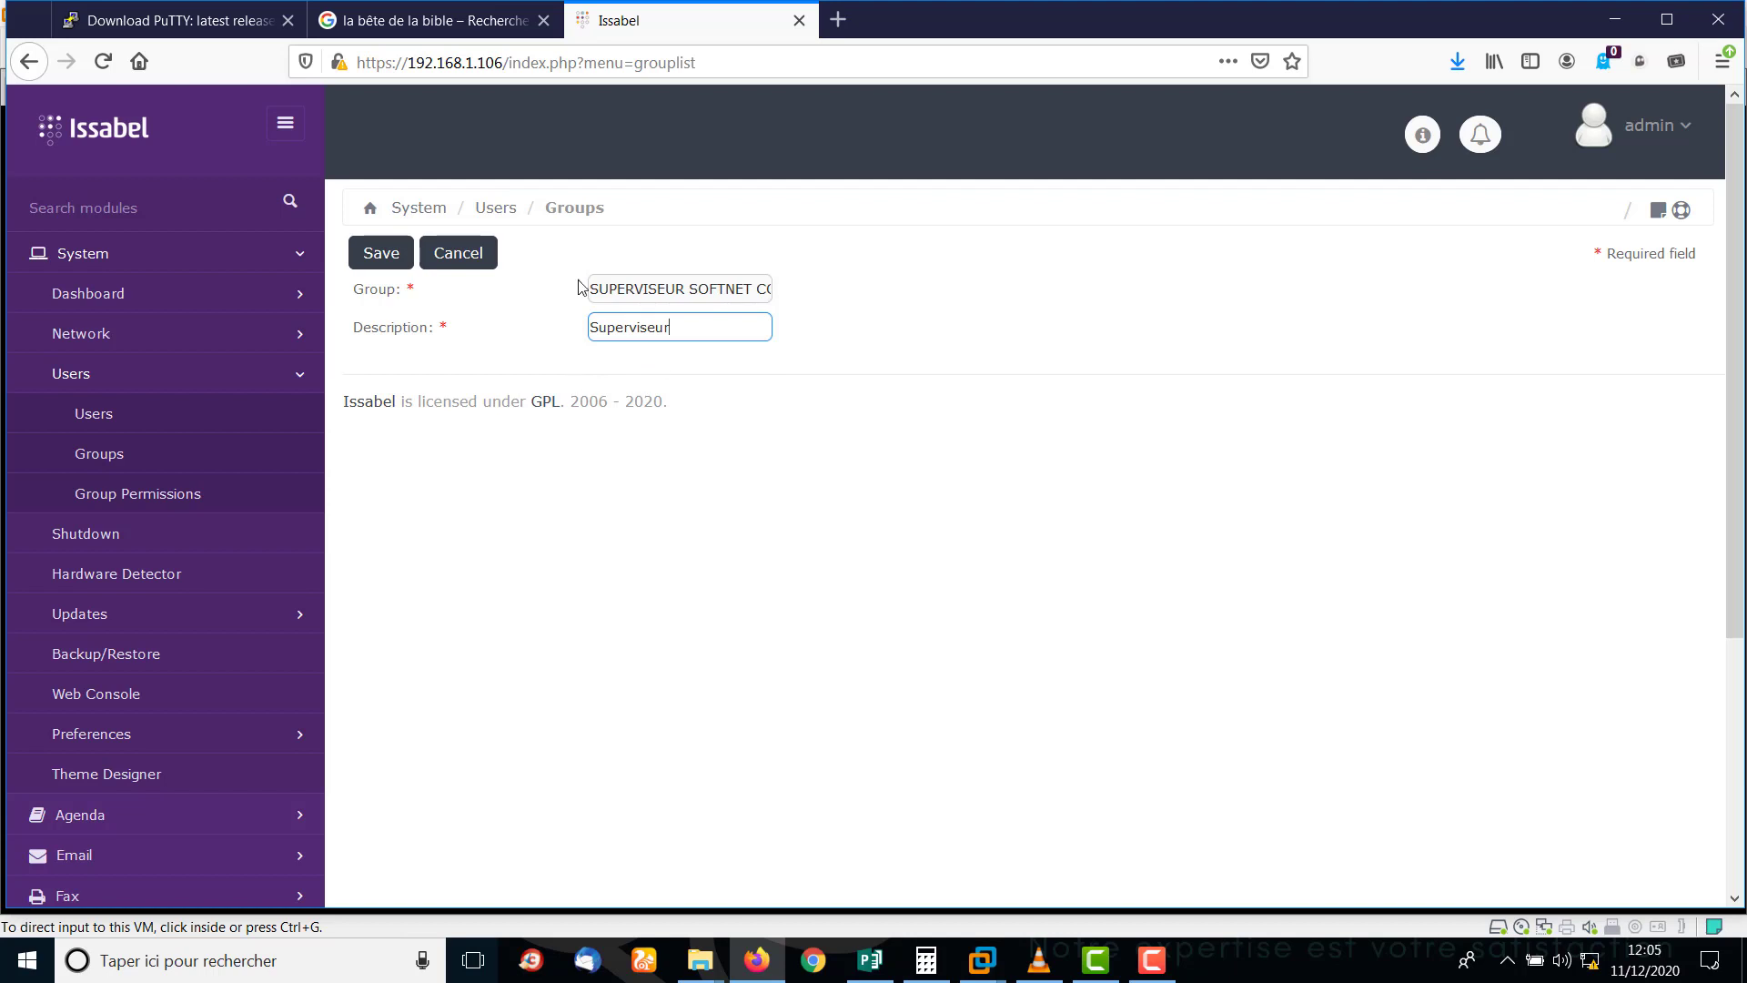
click(380, 259)
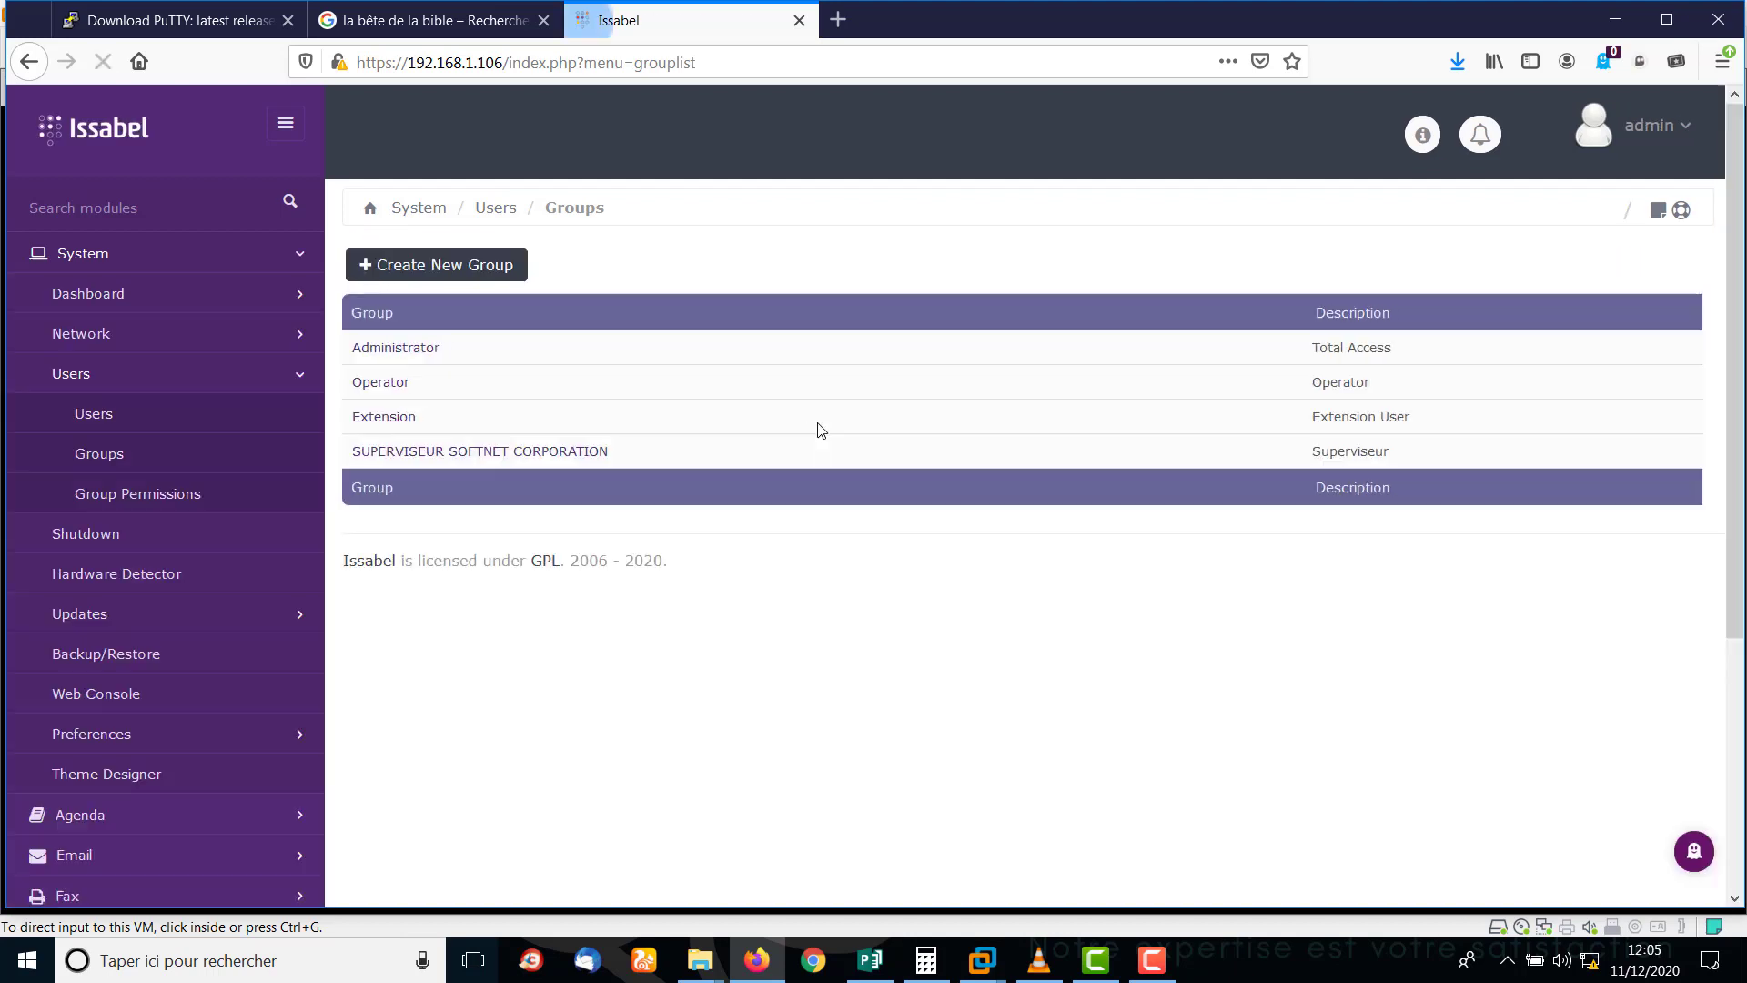
Create the group 'SOFTNET CORPORATION USER' with description 'User' and save it.
click(410, 267)
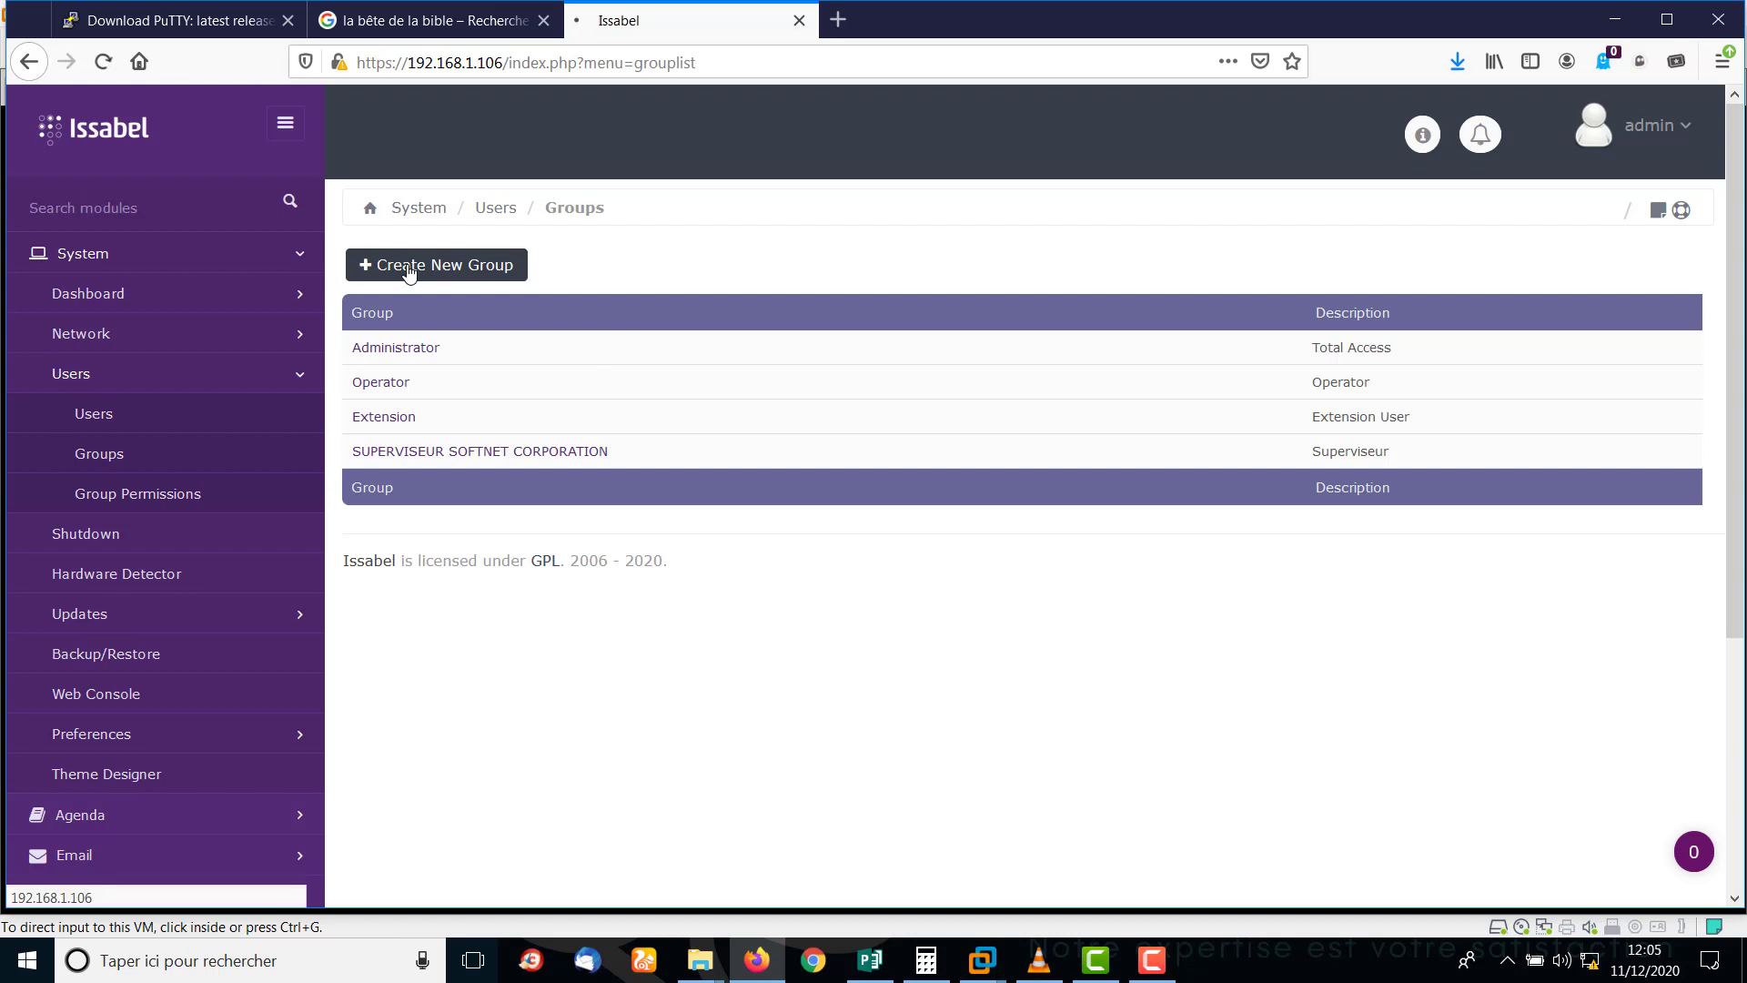
click(622, 291)
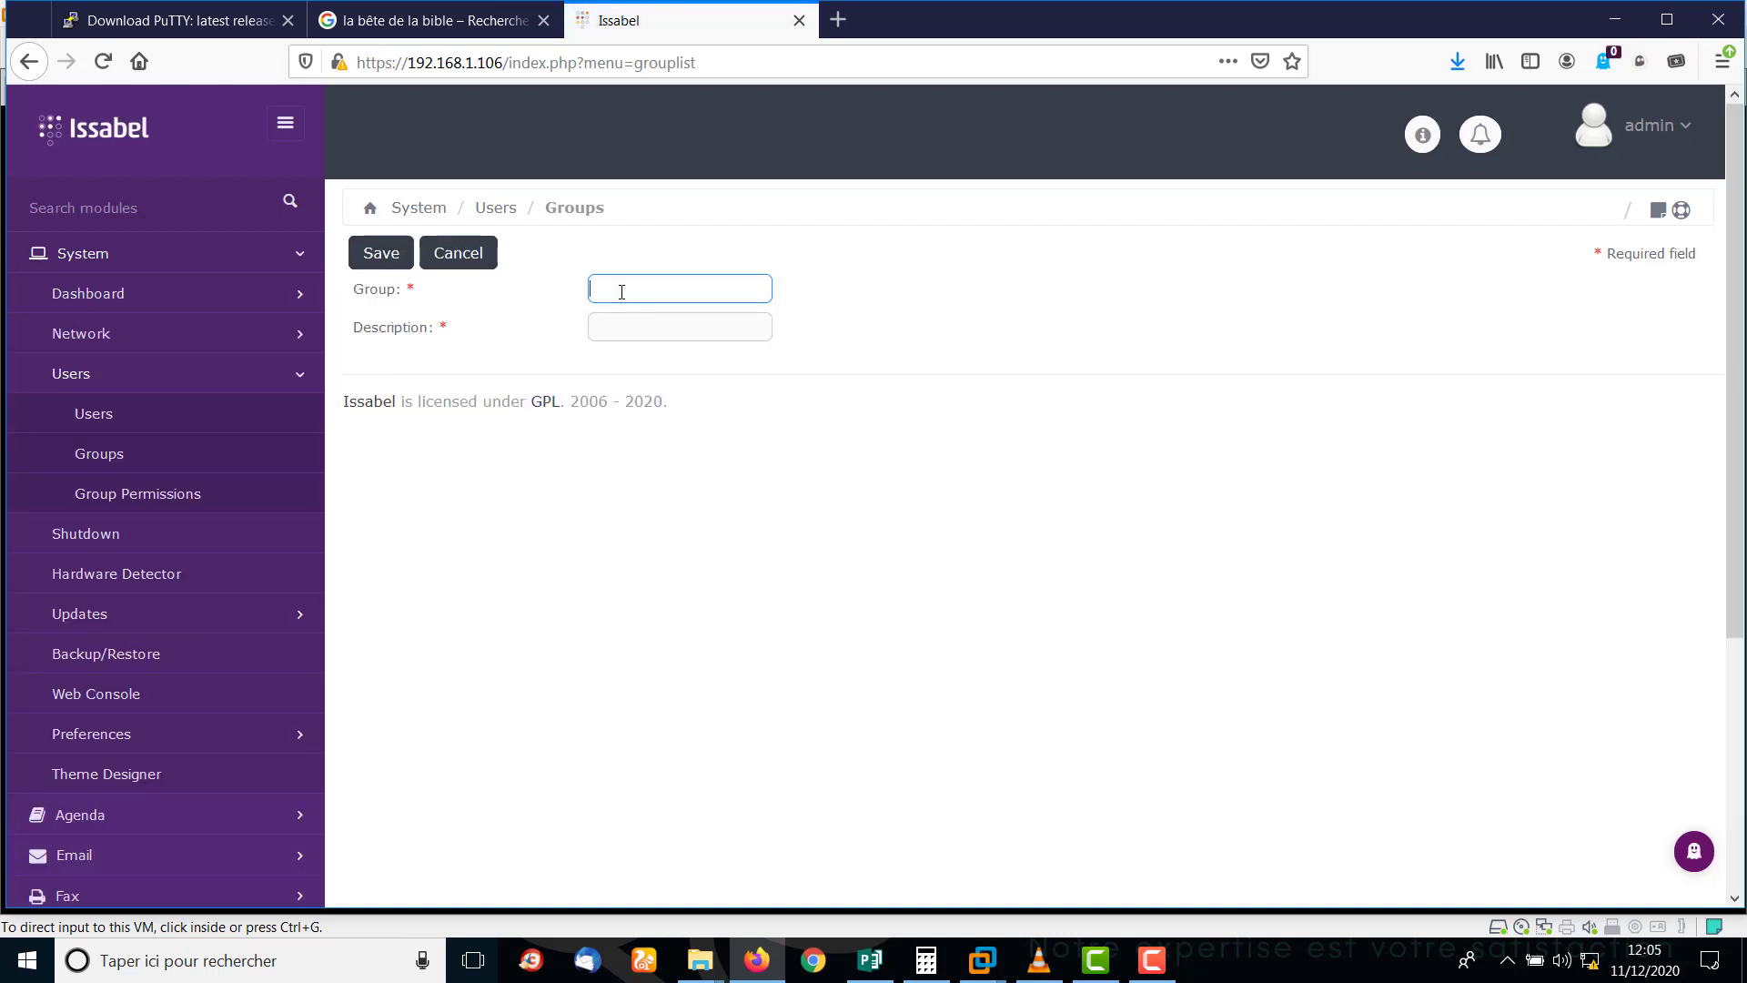
text(s)
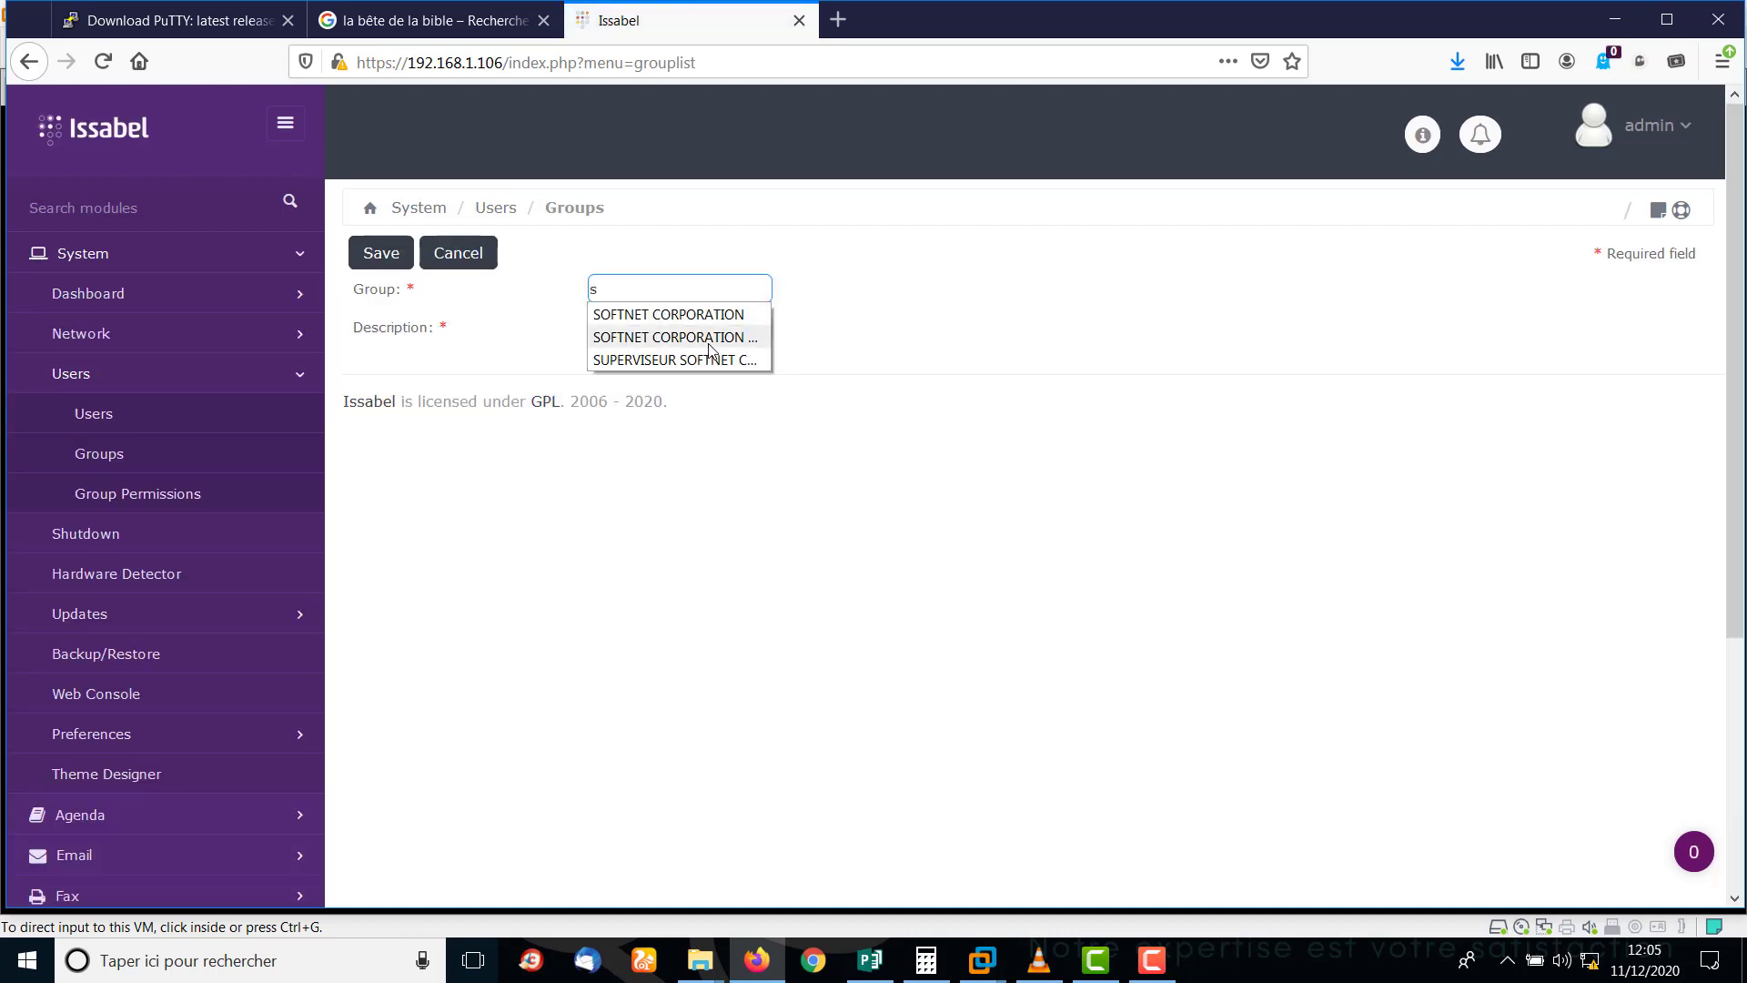
click(711, 338)
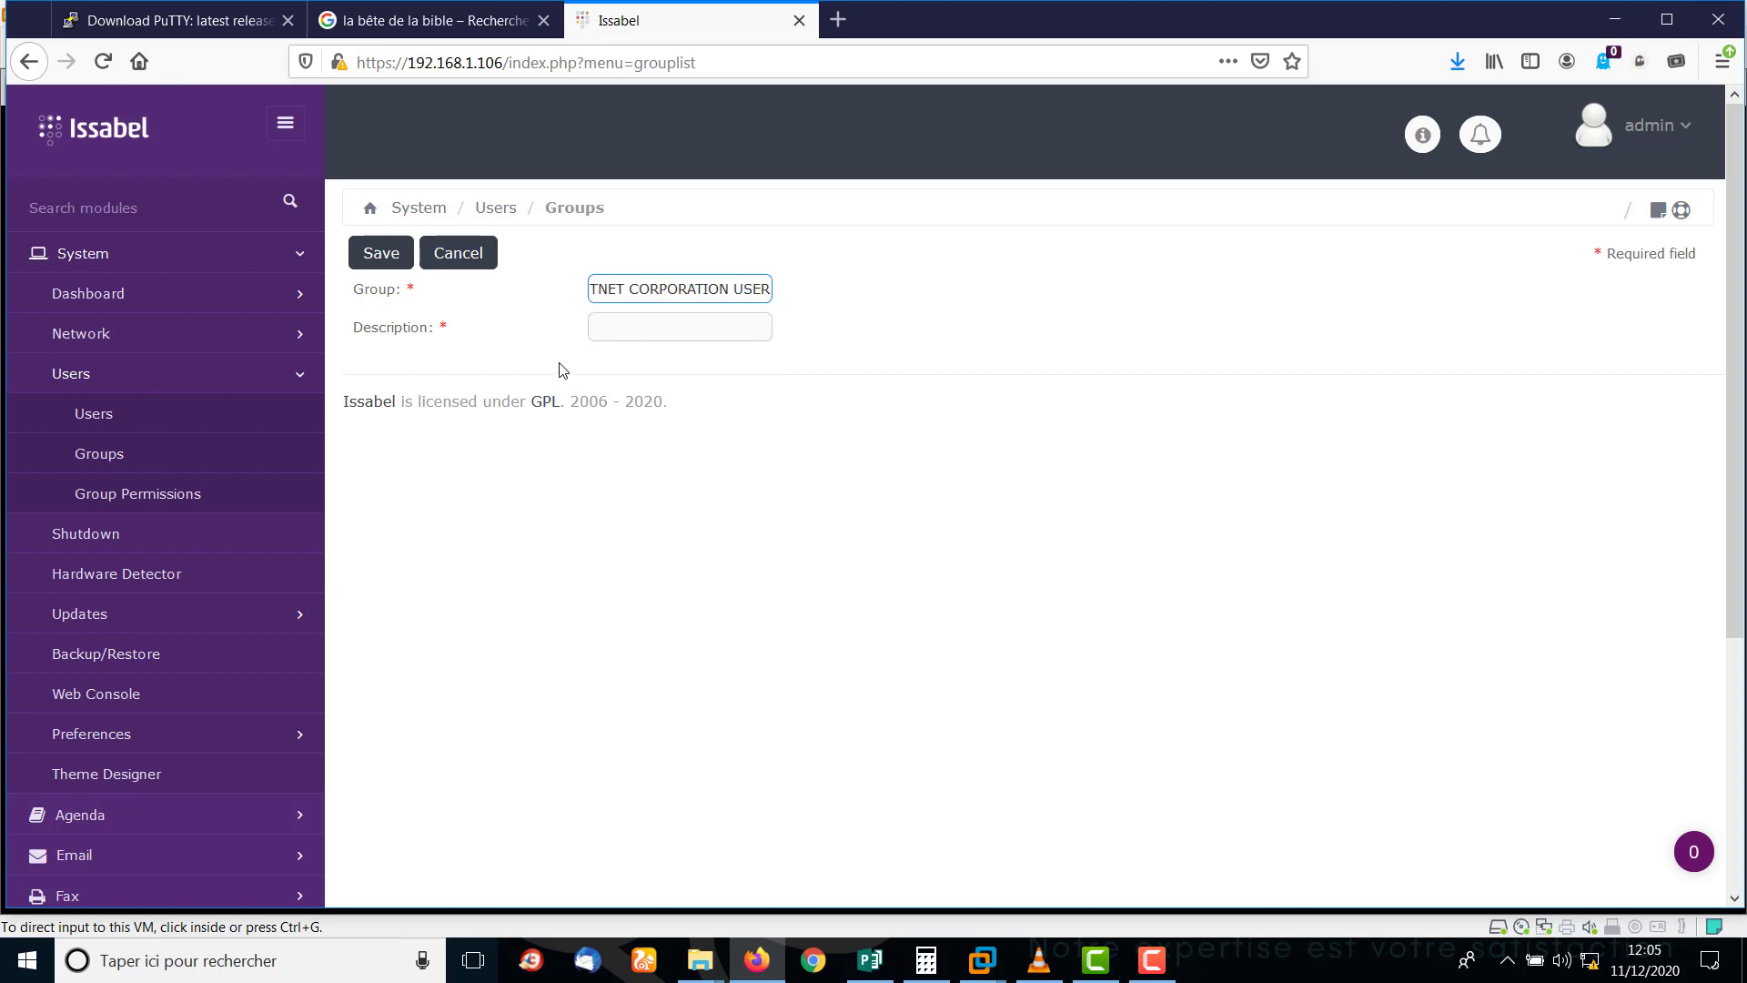
click(617, 334)
text(User)
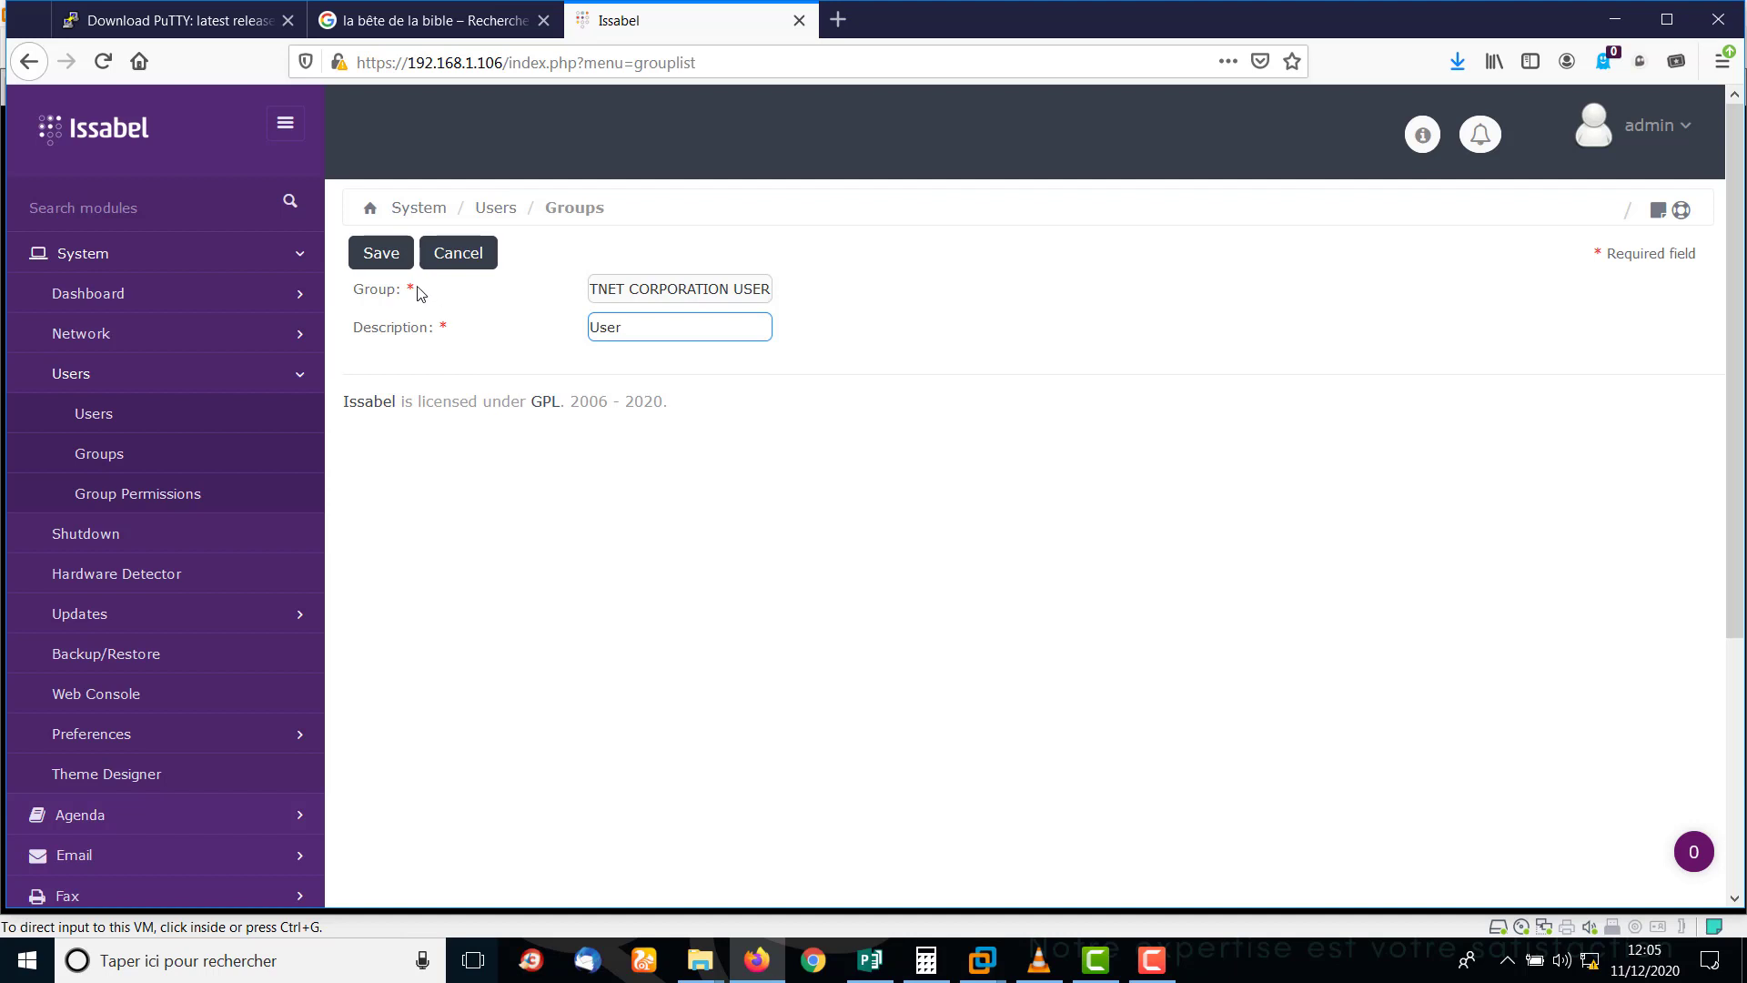
click(379, 263)
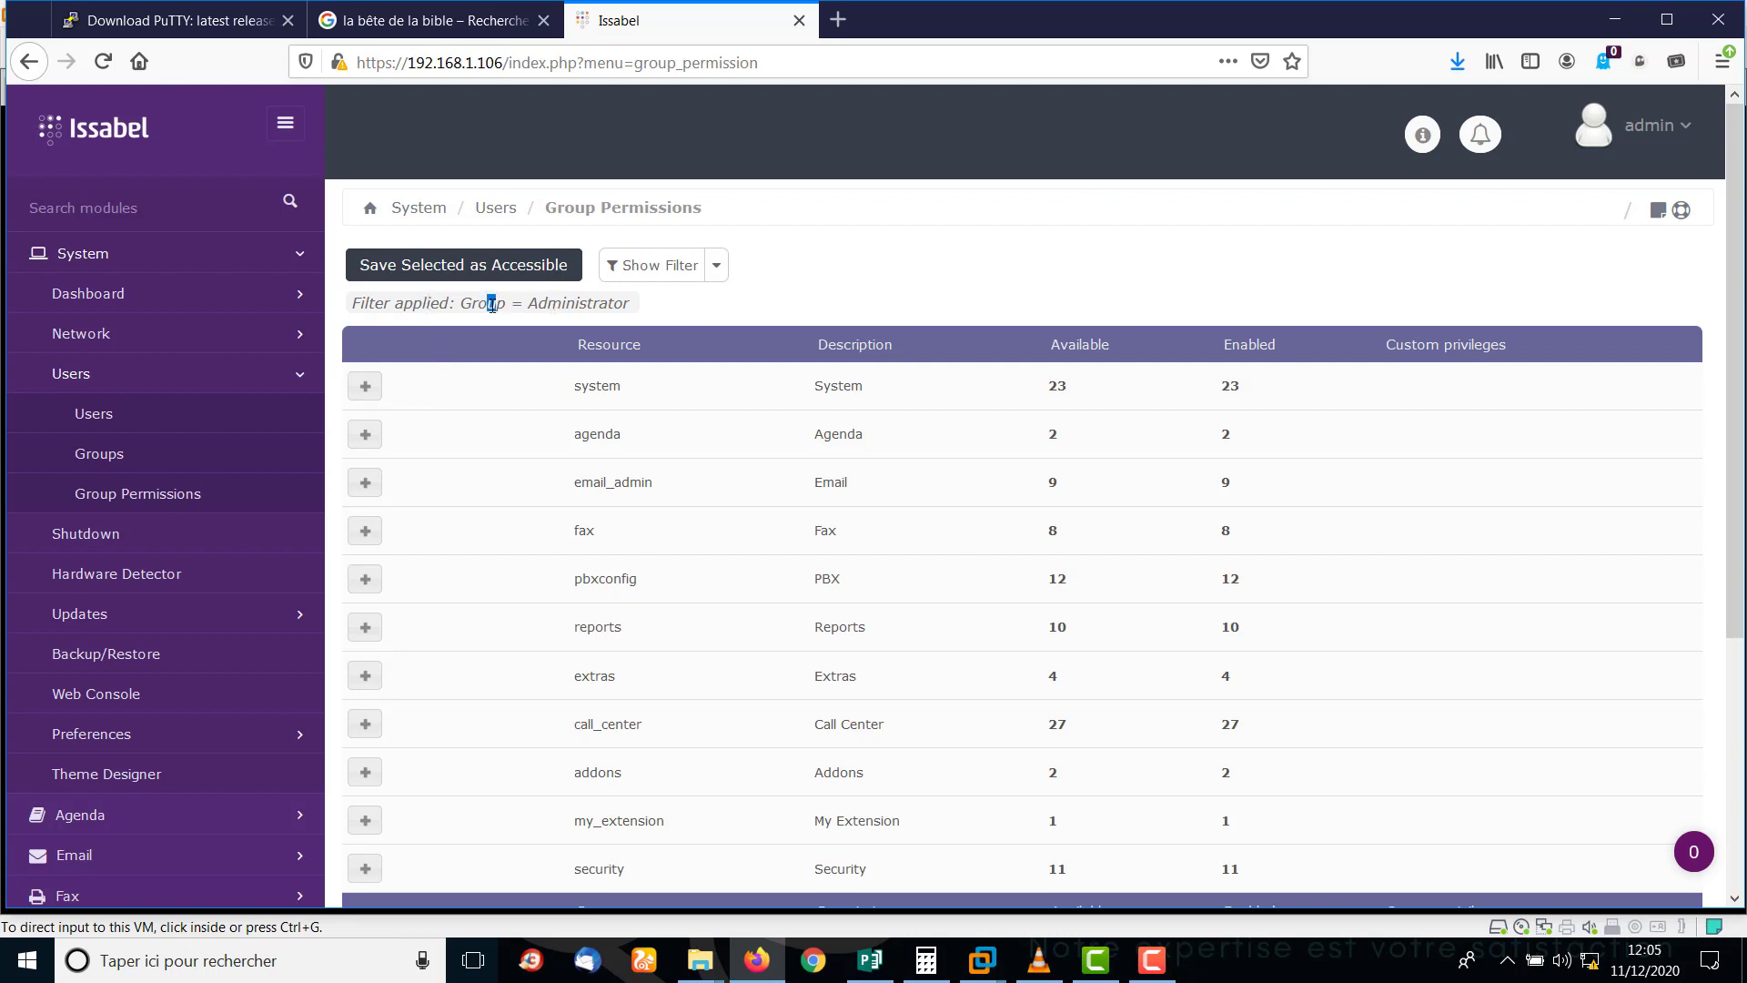
Filter Group Permissions to the SUPERVISEUR SOFTNET CORPORATION group.
drag(491, 305, 468, 304)
click(413, 304)
click(416, 267)
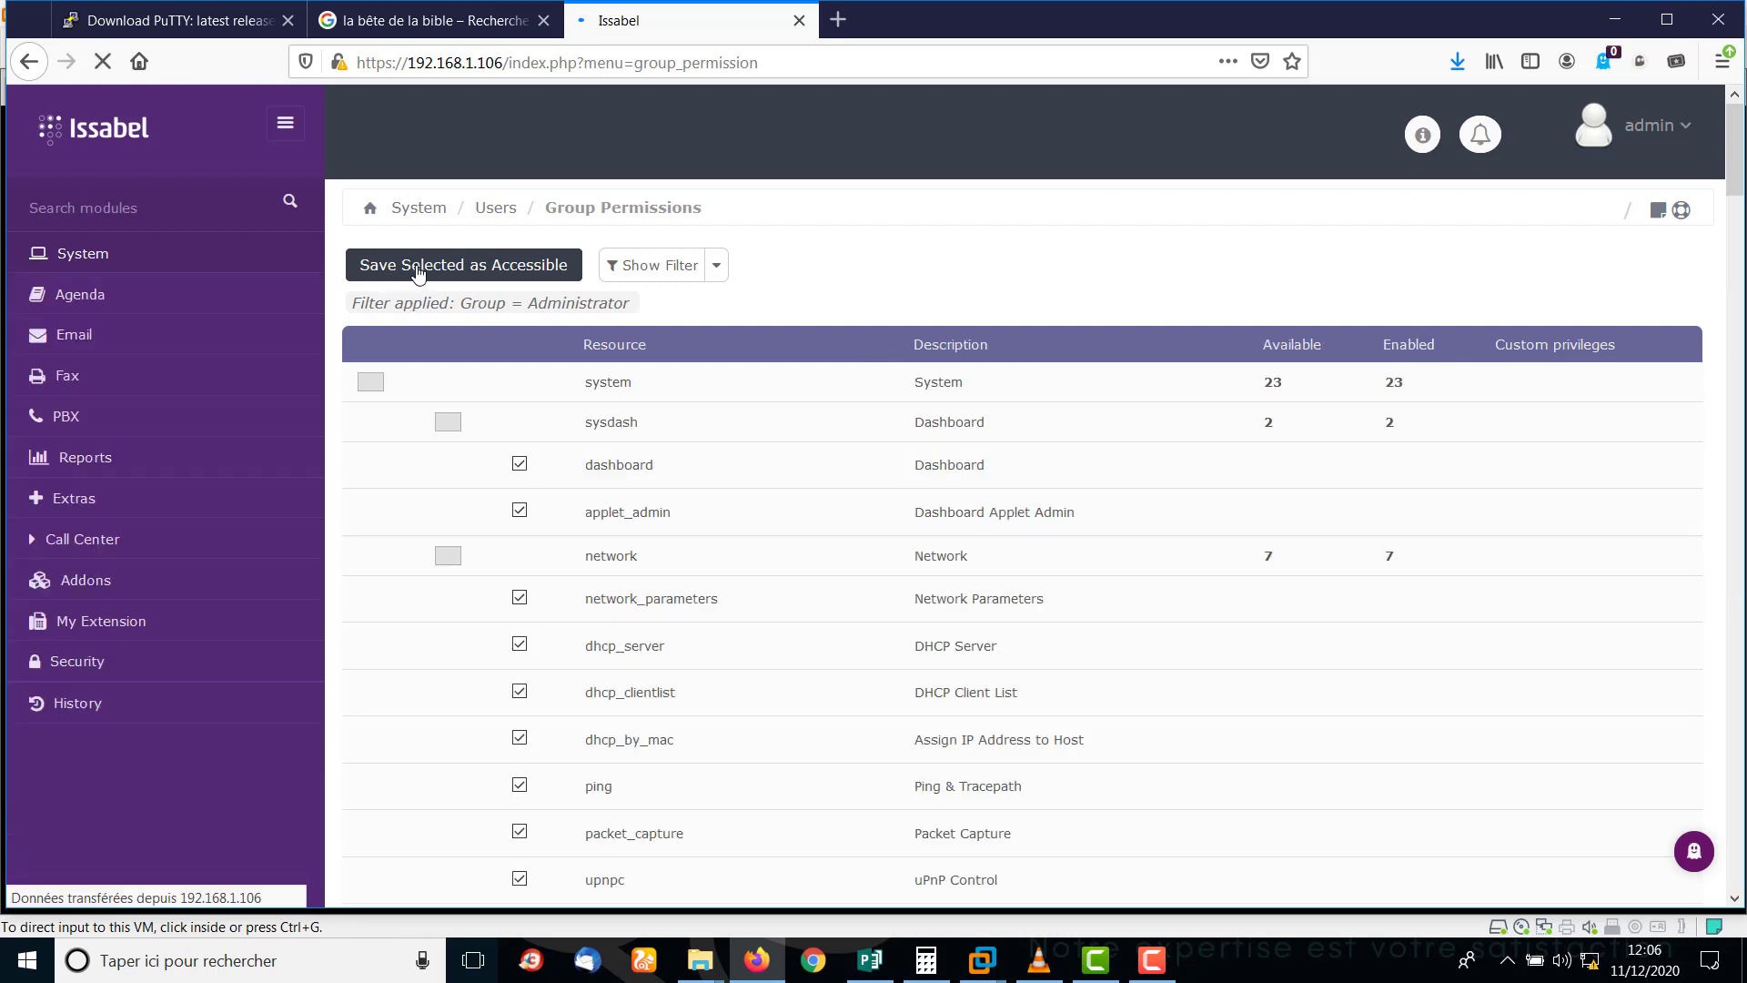
click(716, 266)
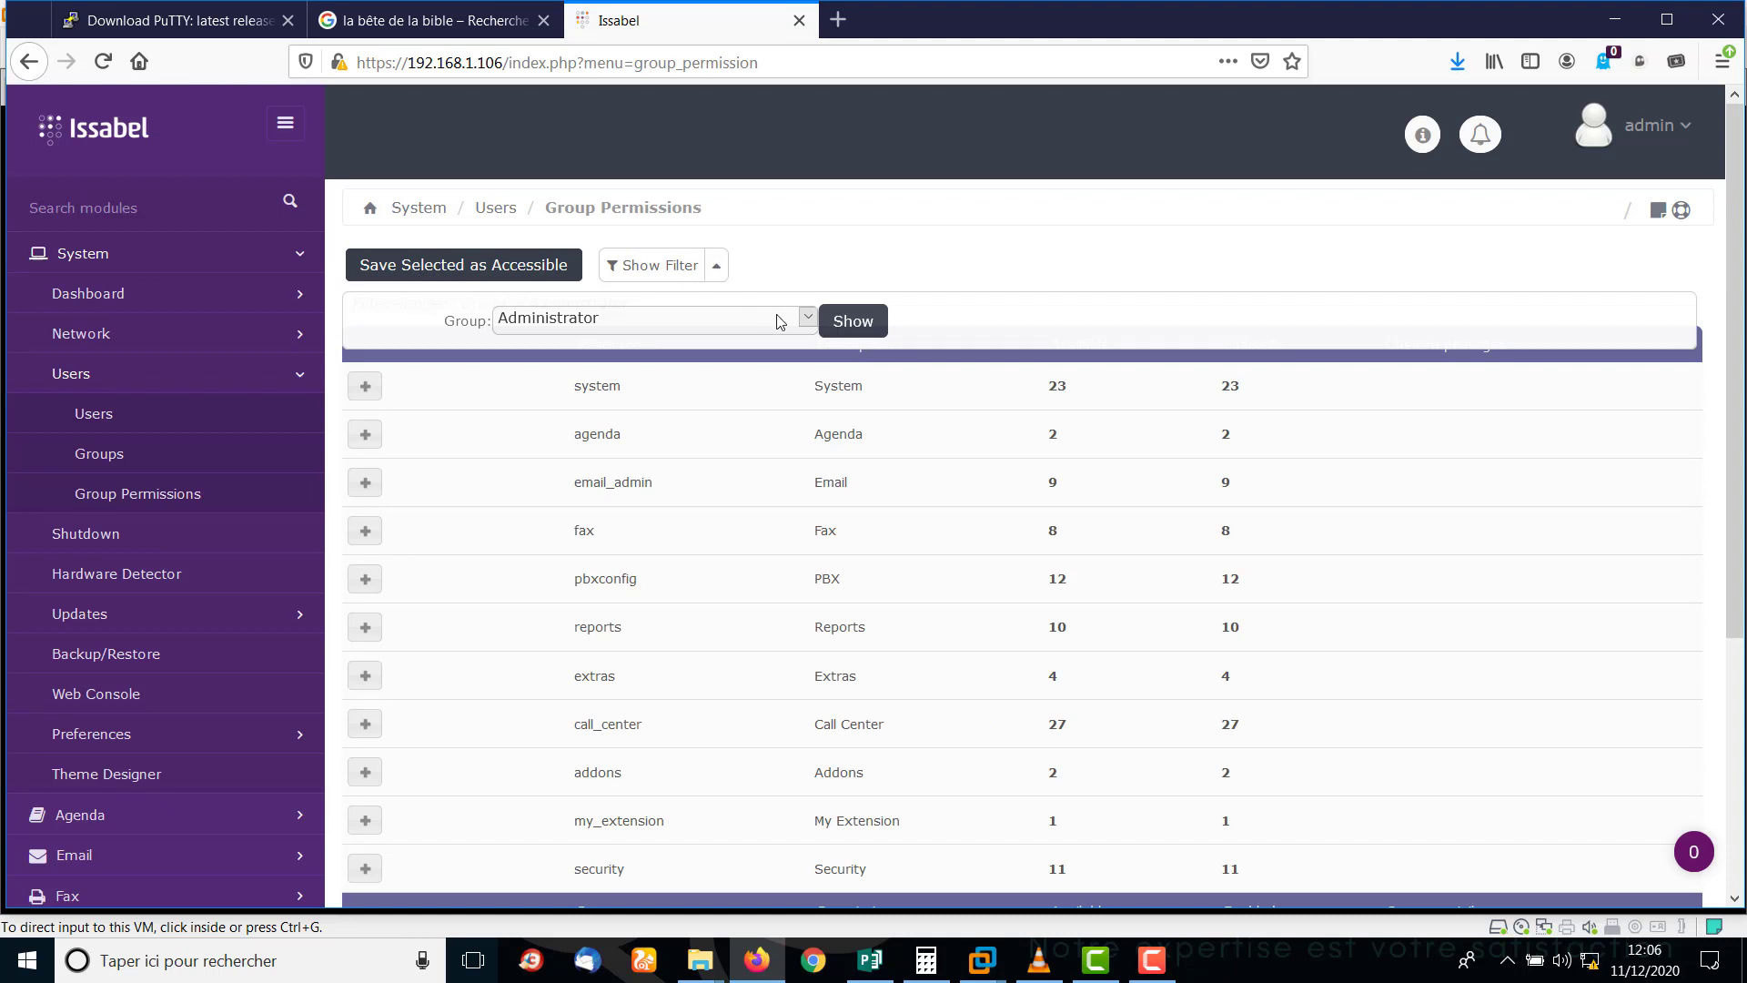
click(807, 319)
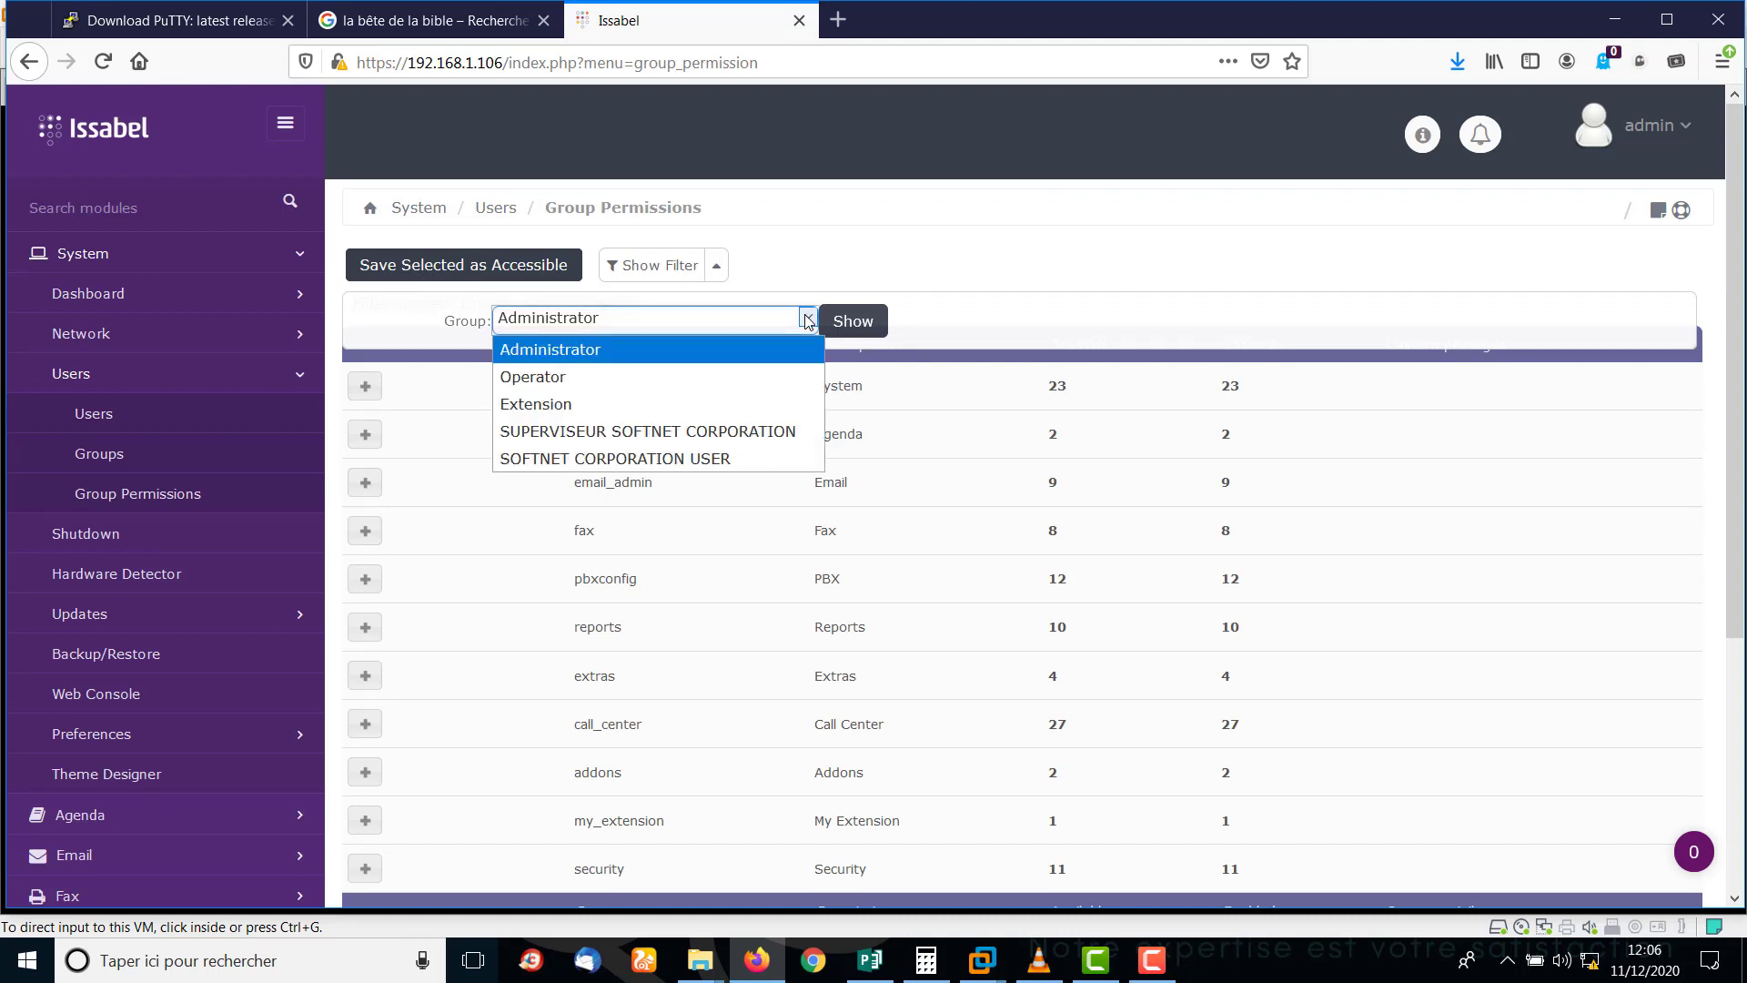
click(660, 434)
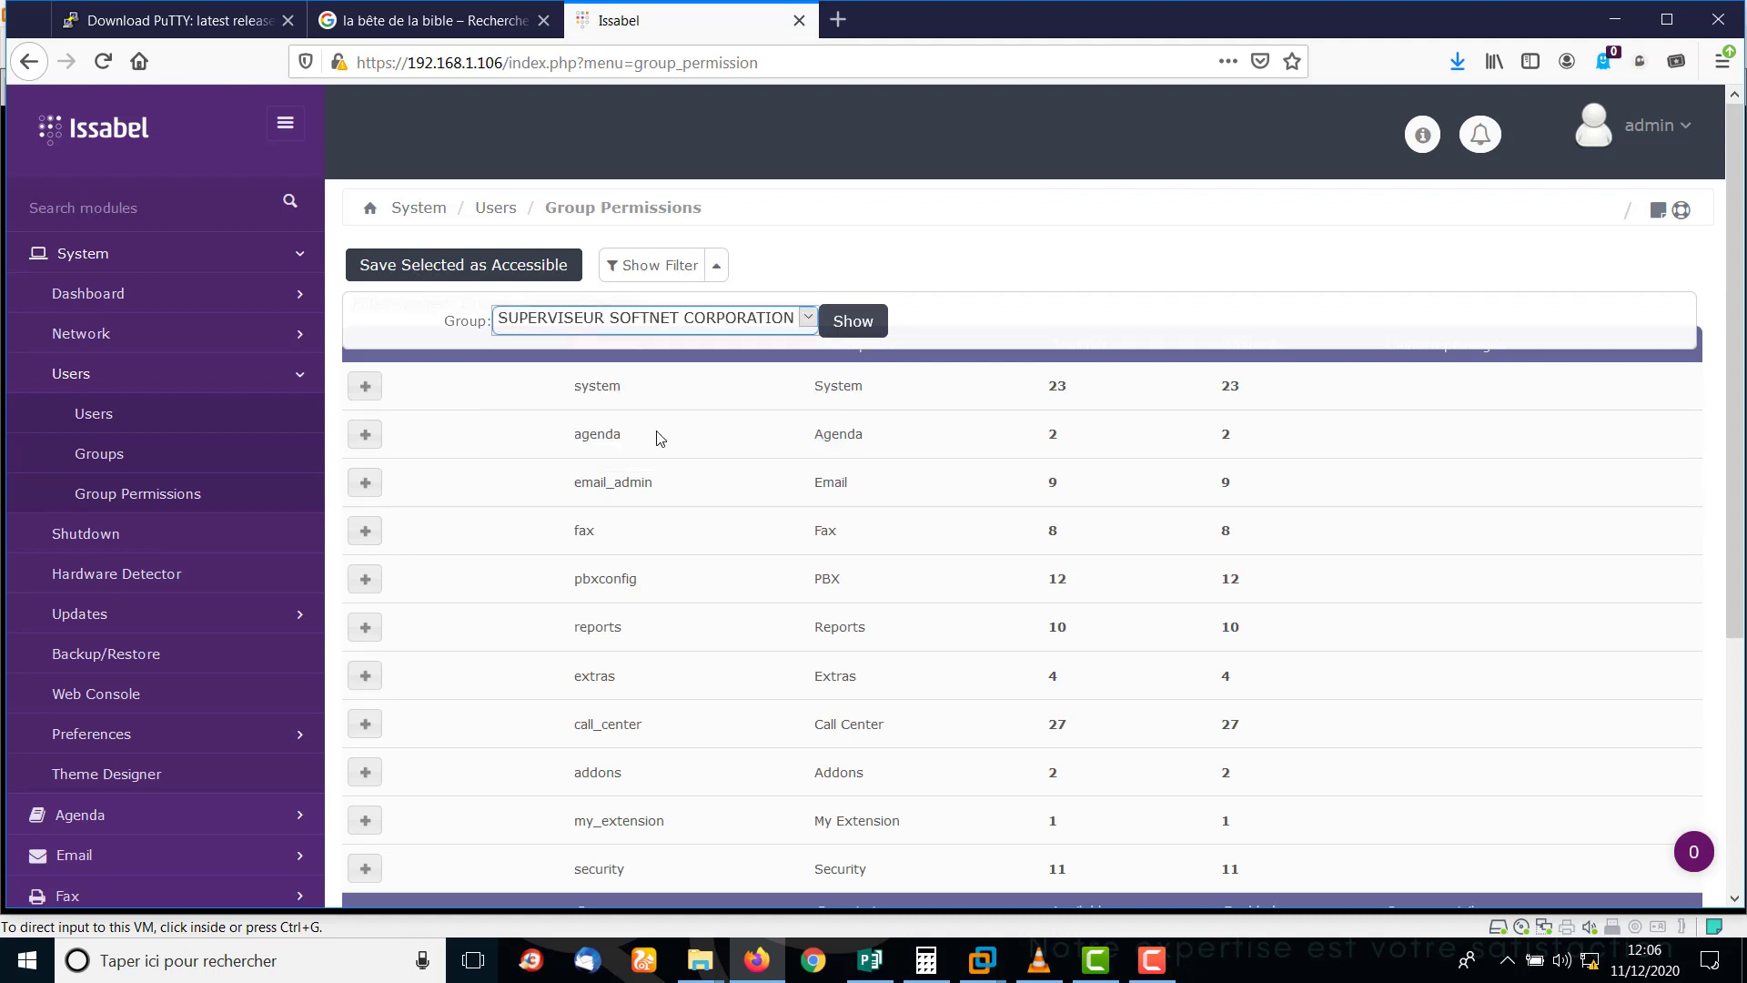
click(853, 323)
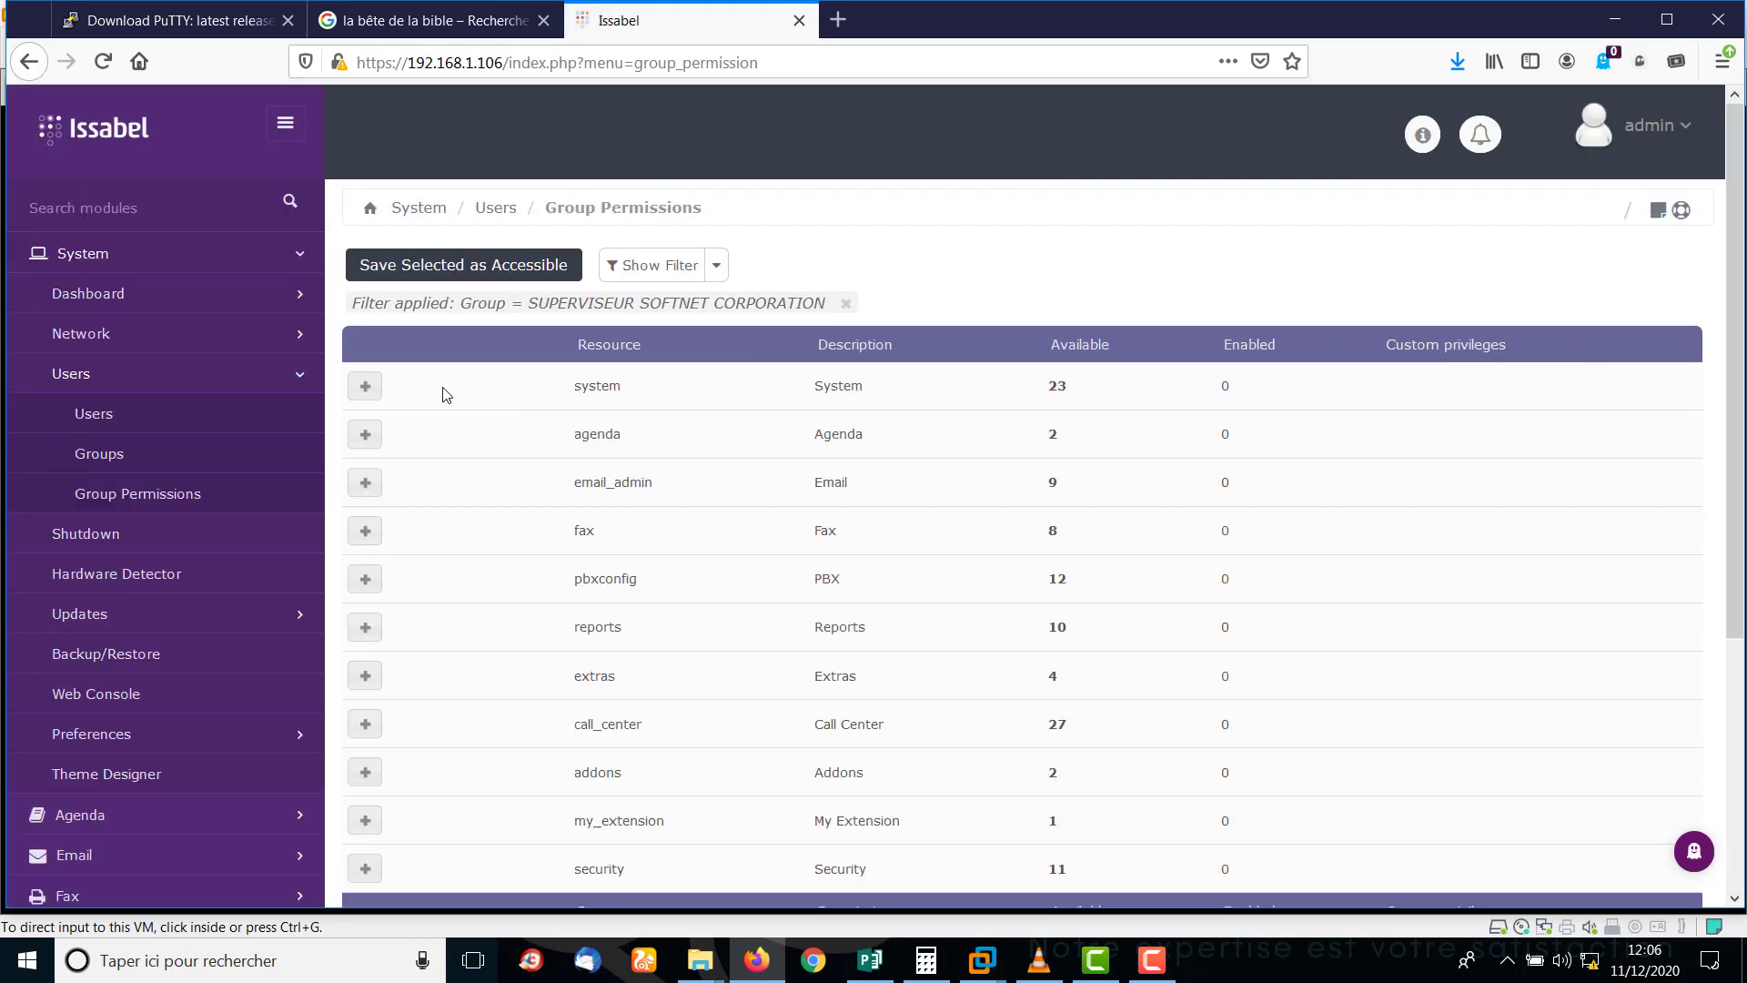
click(366, 387)
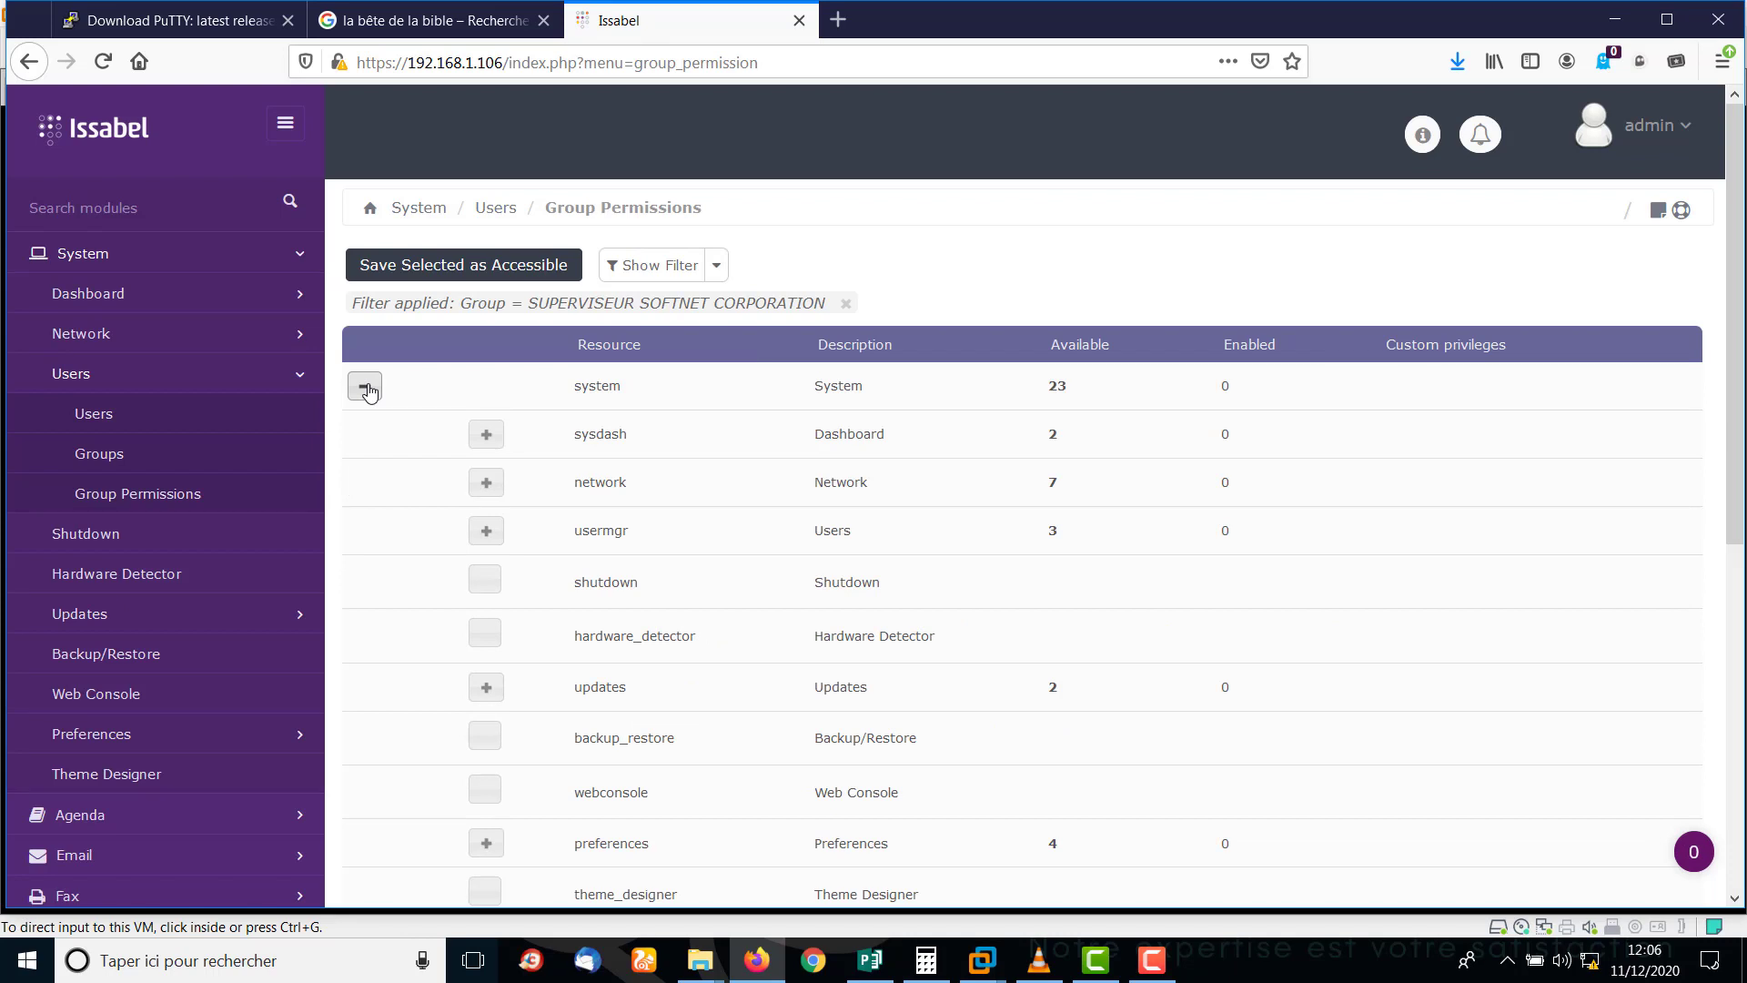
click(367, 388)
click(716, 266)
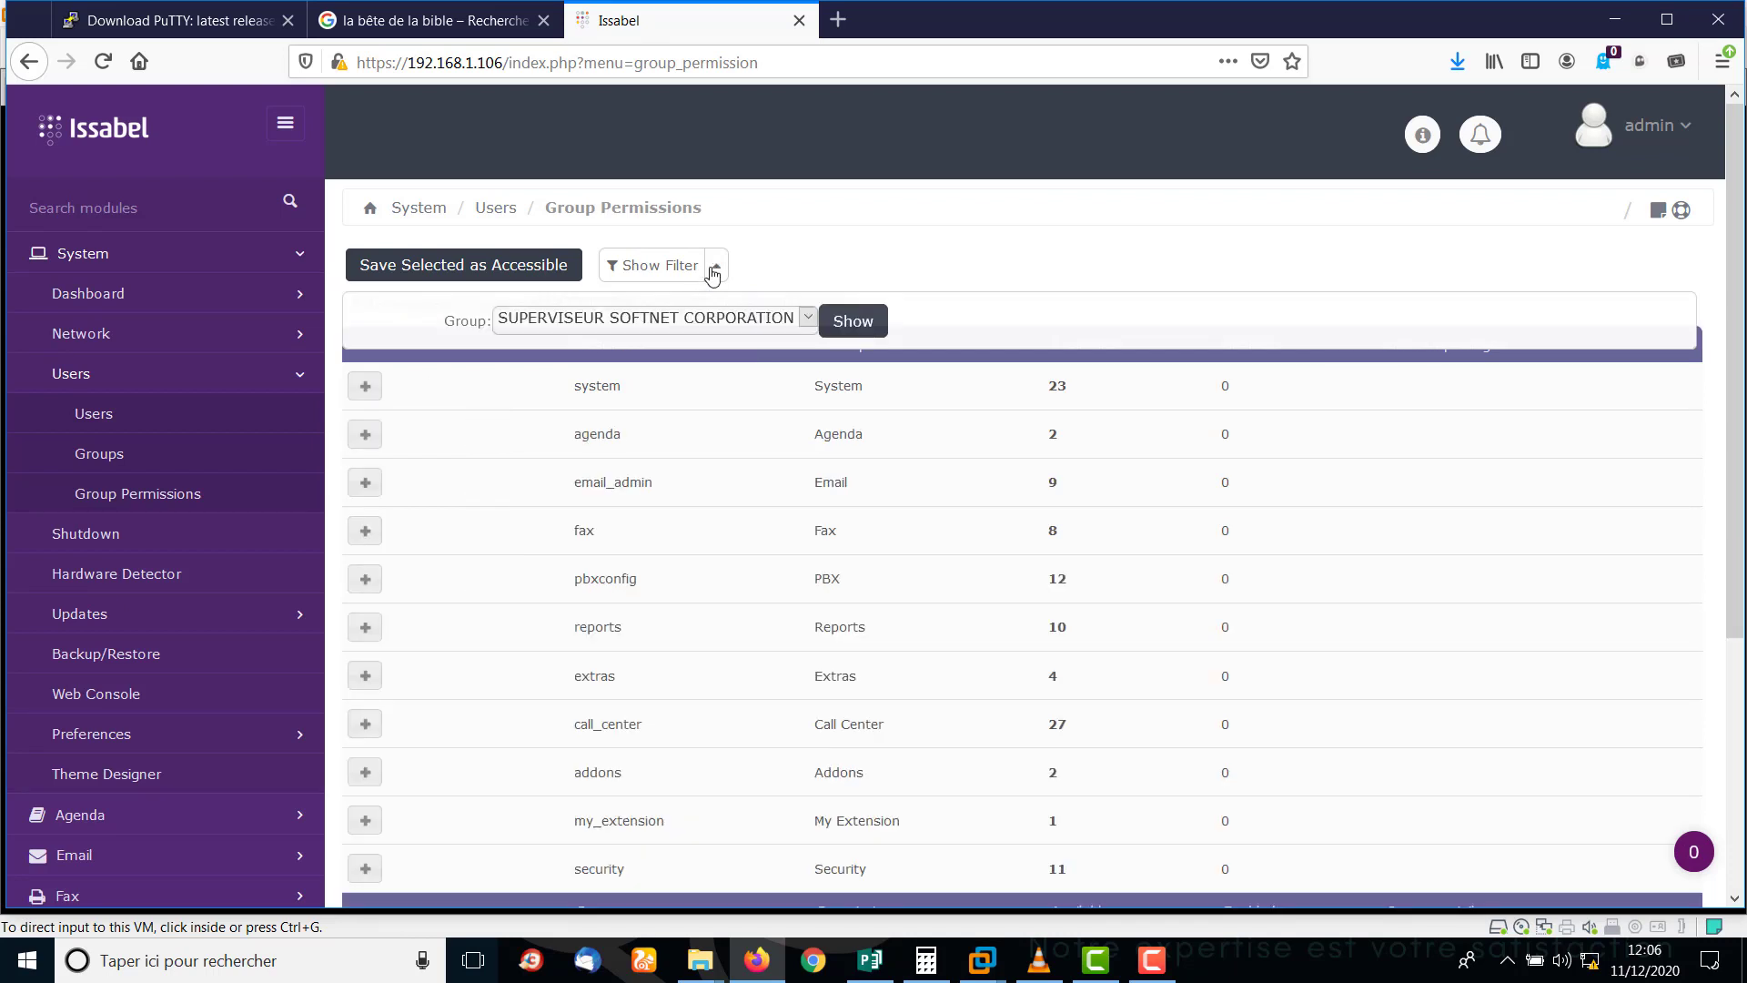
click(713, 270)
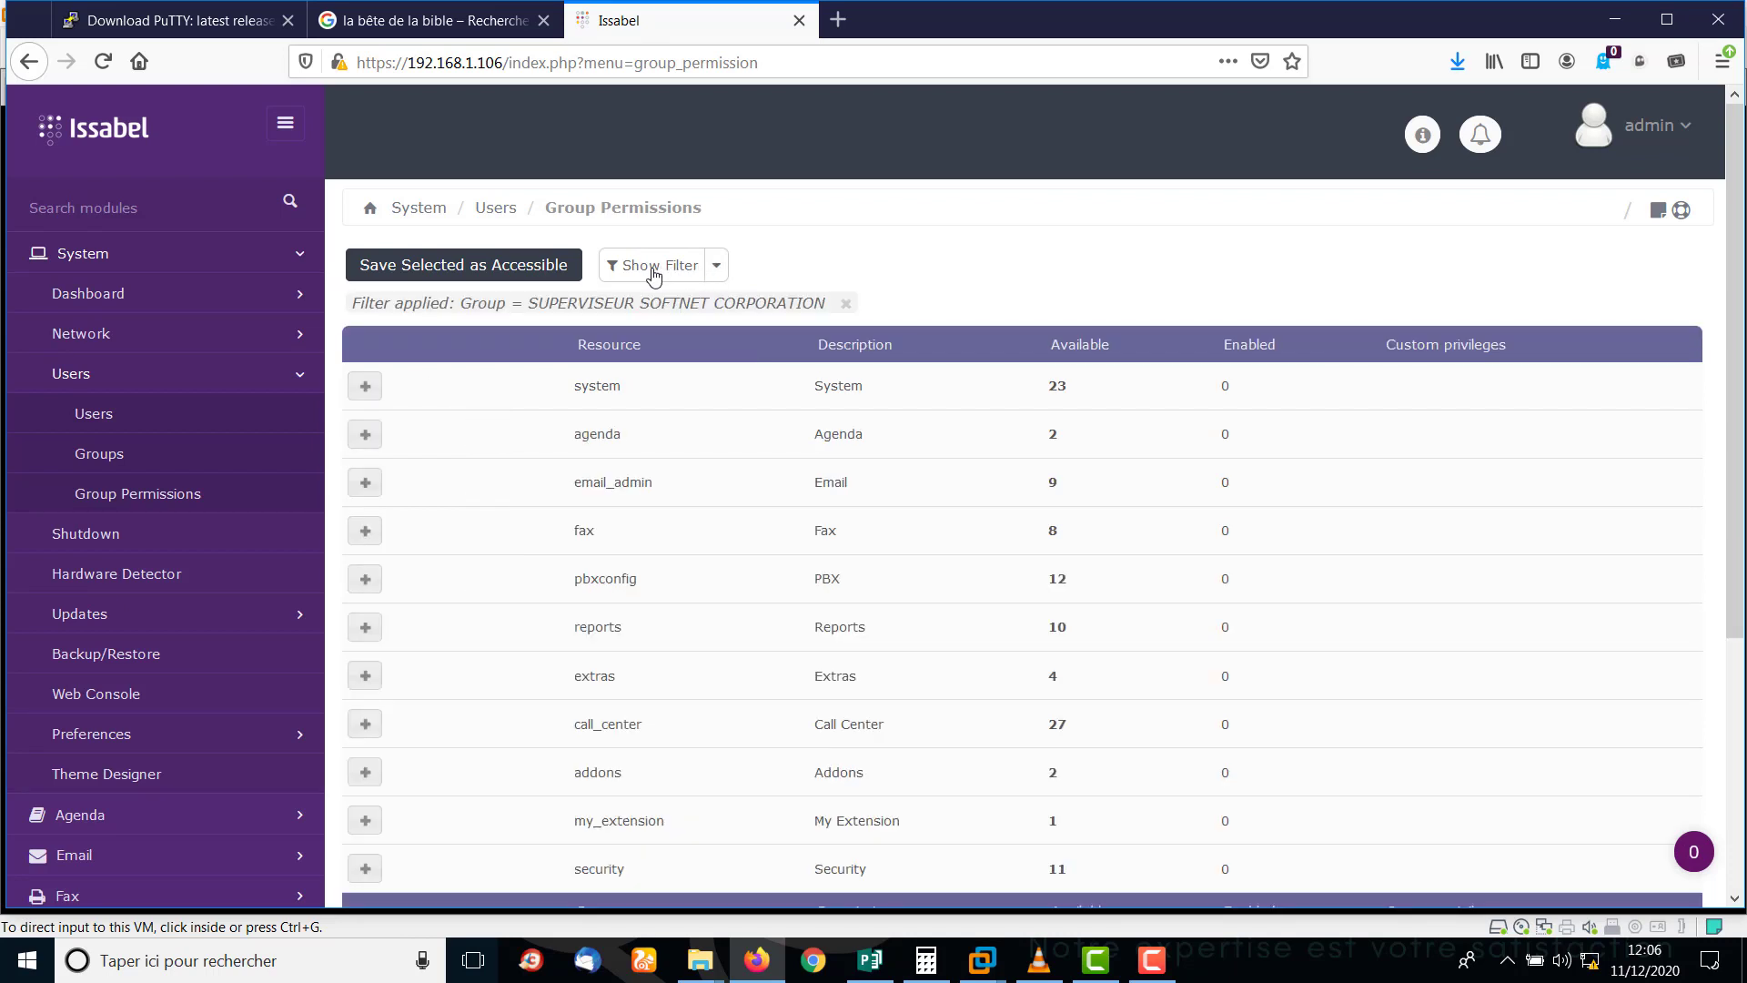
click(715, 265)
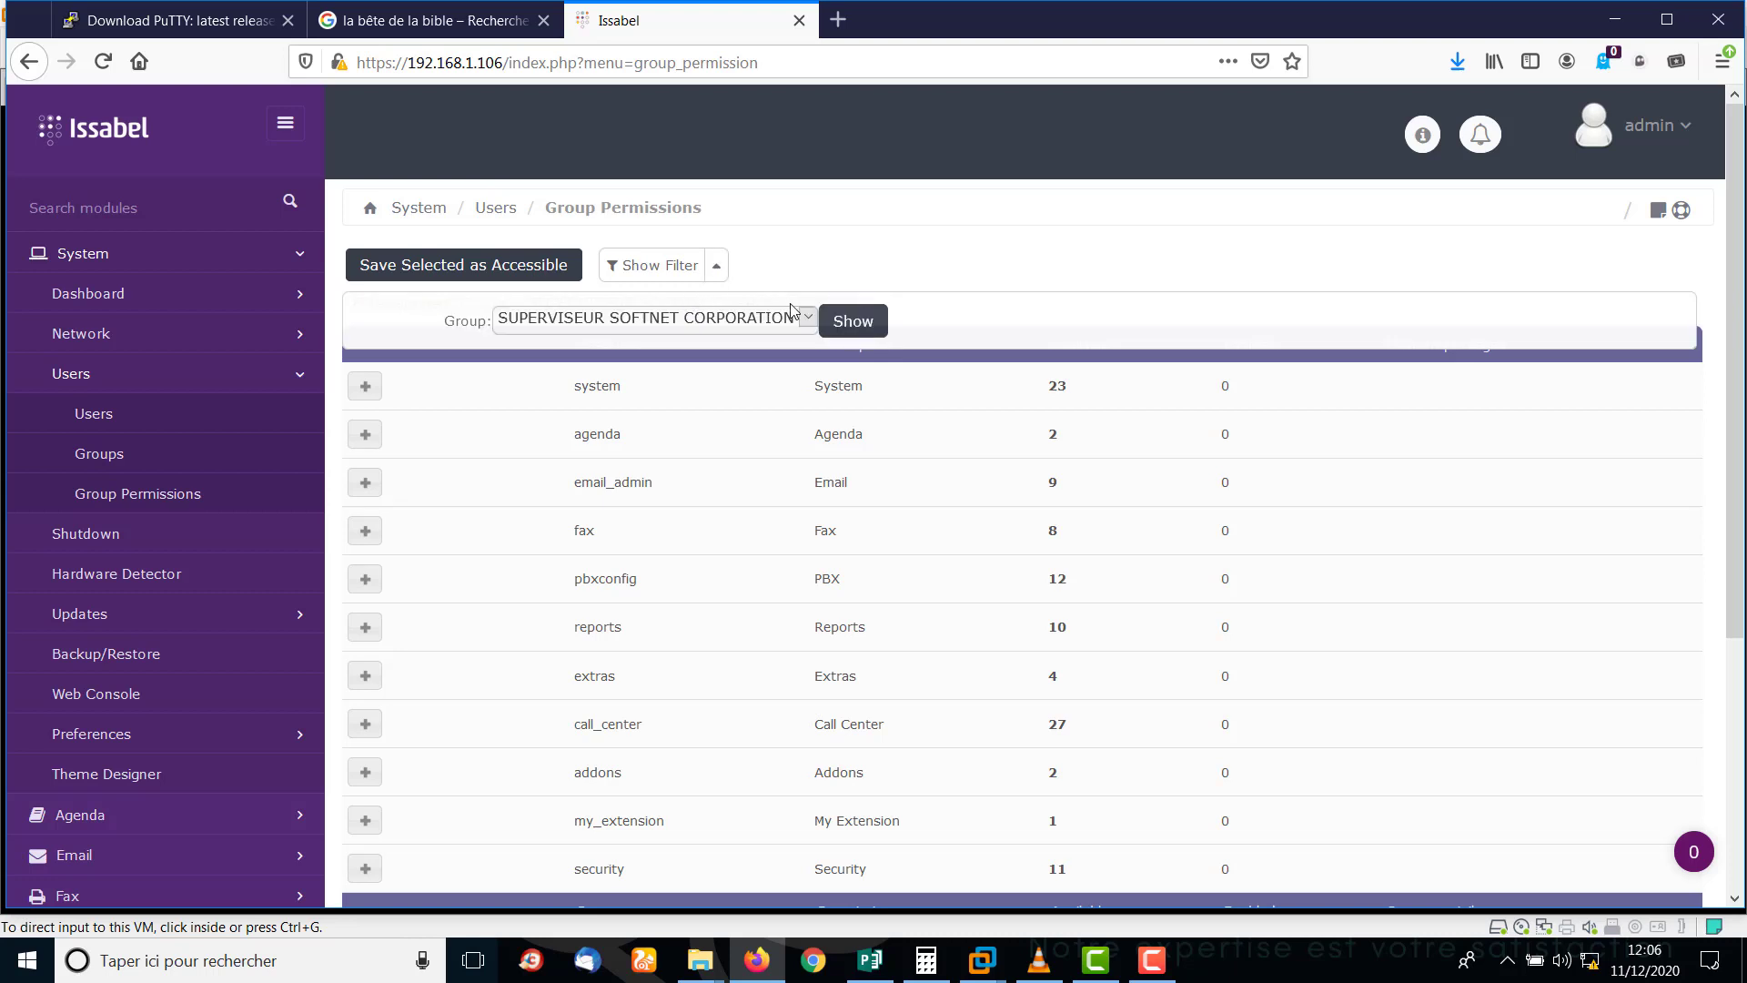
click(852, 322)
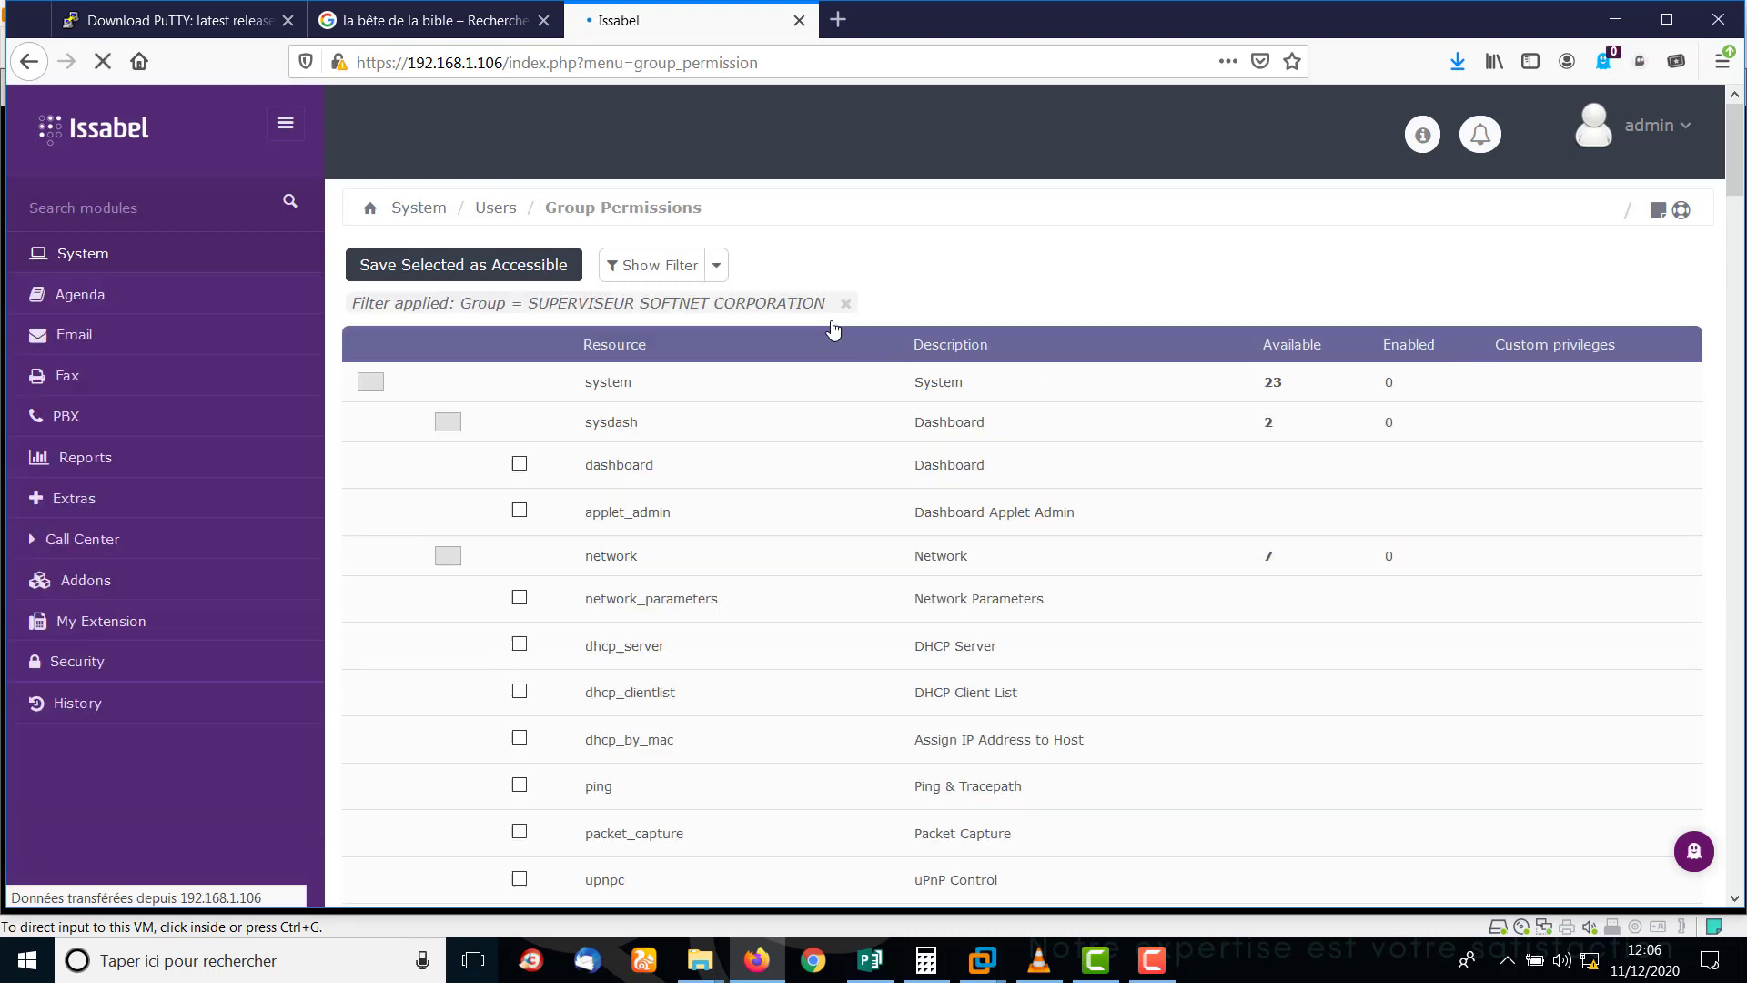
click(365, 388)
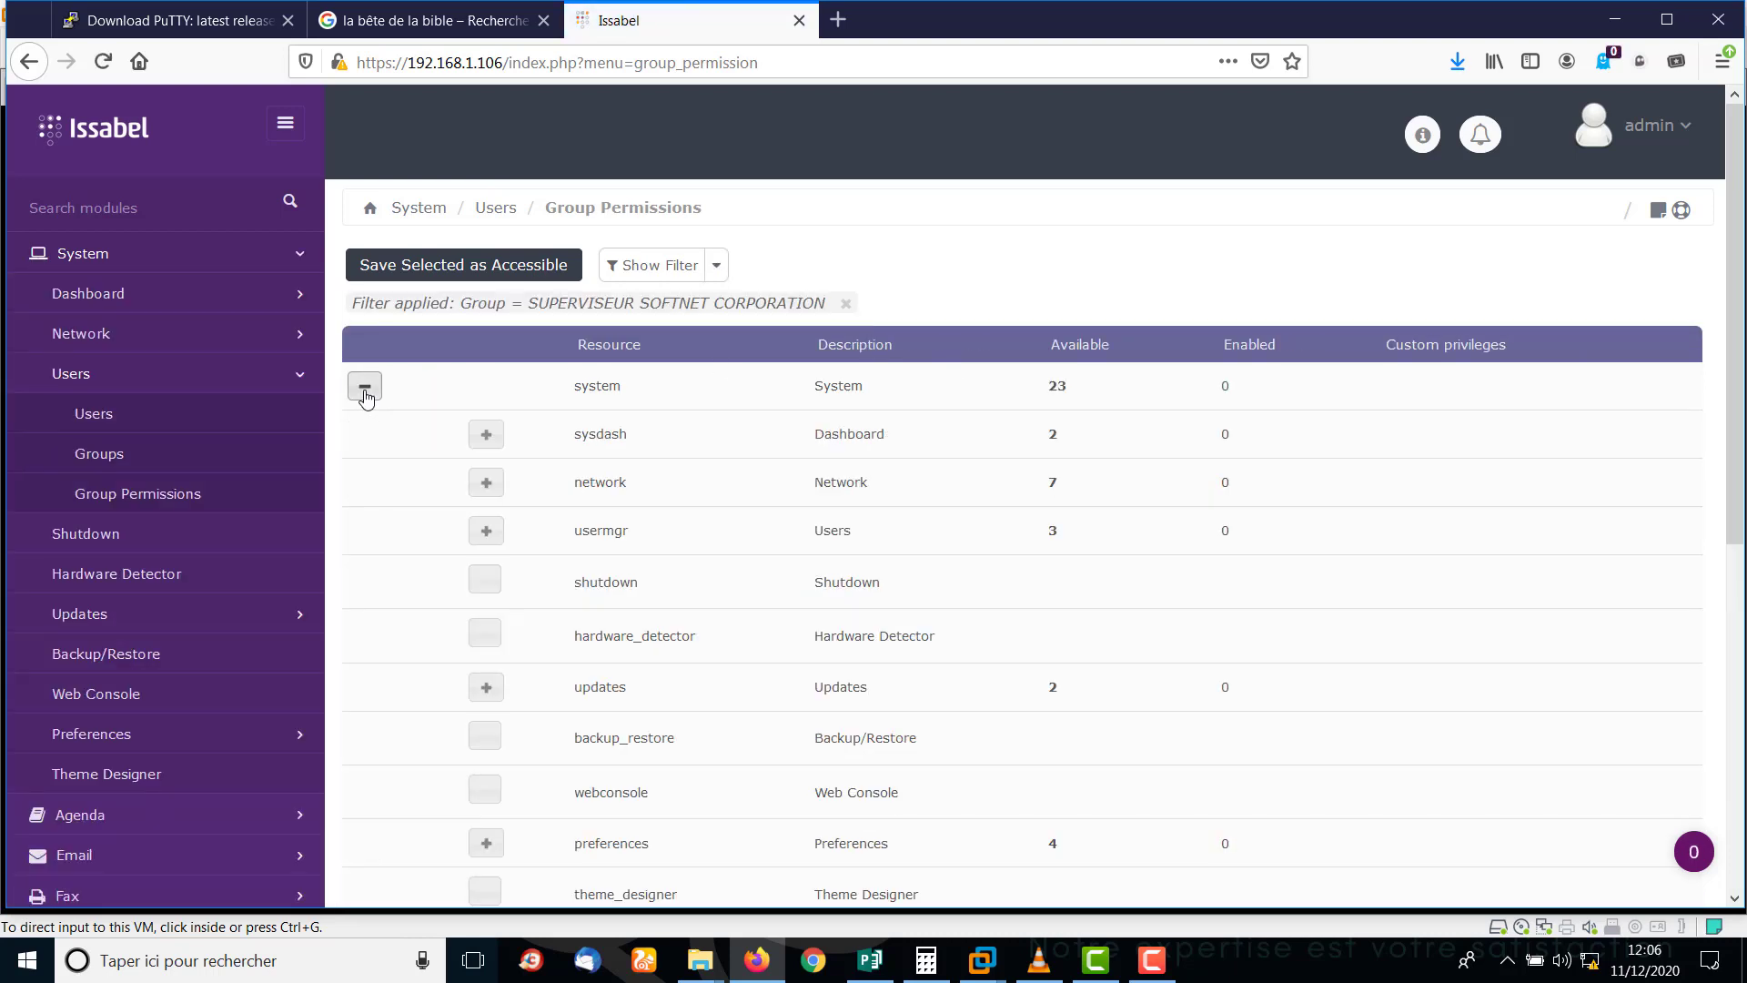
click(487, 437)
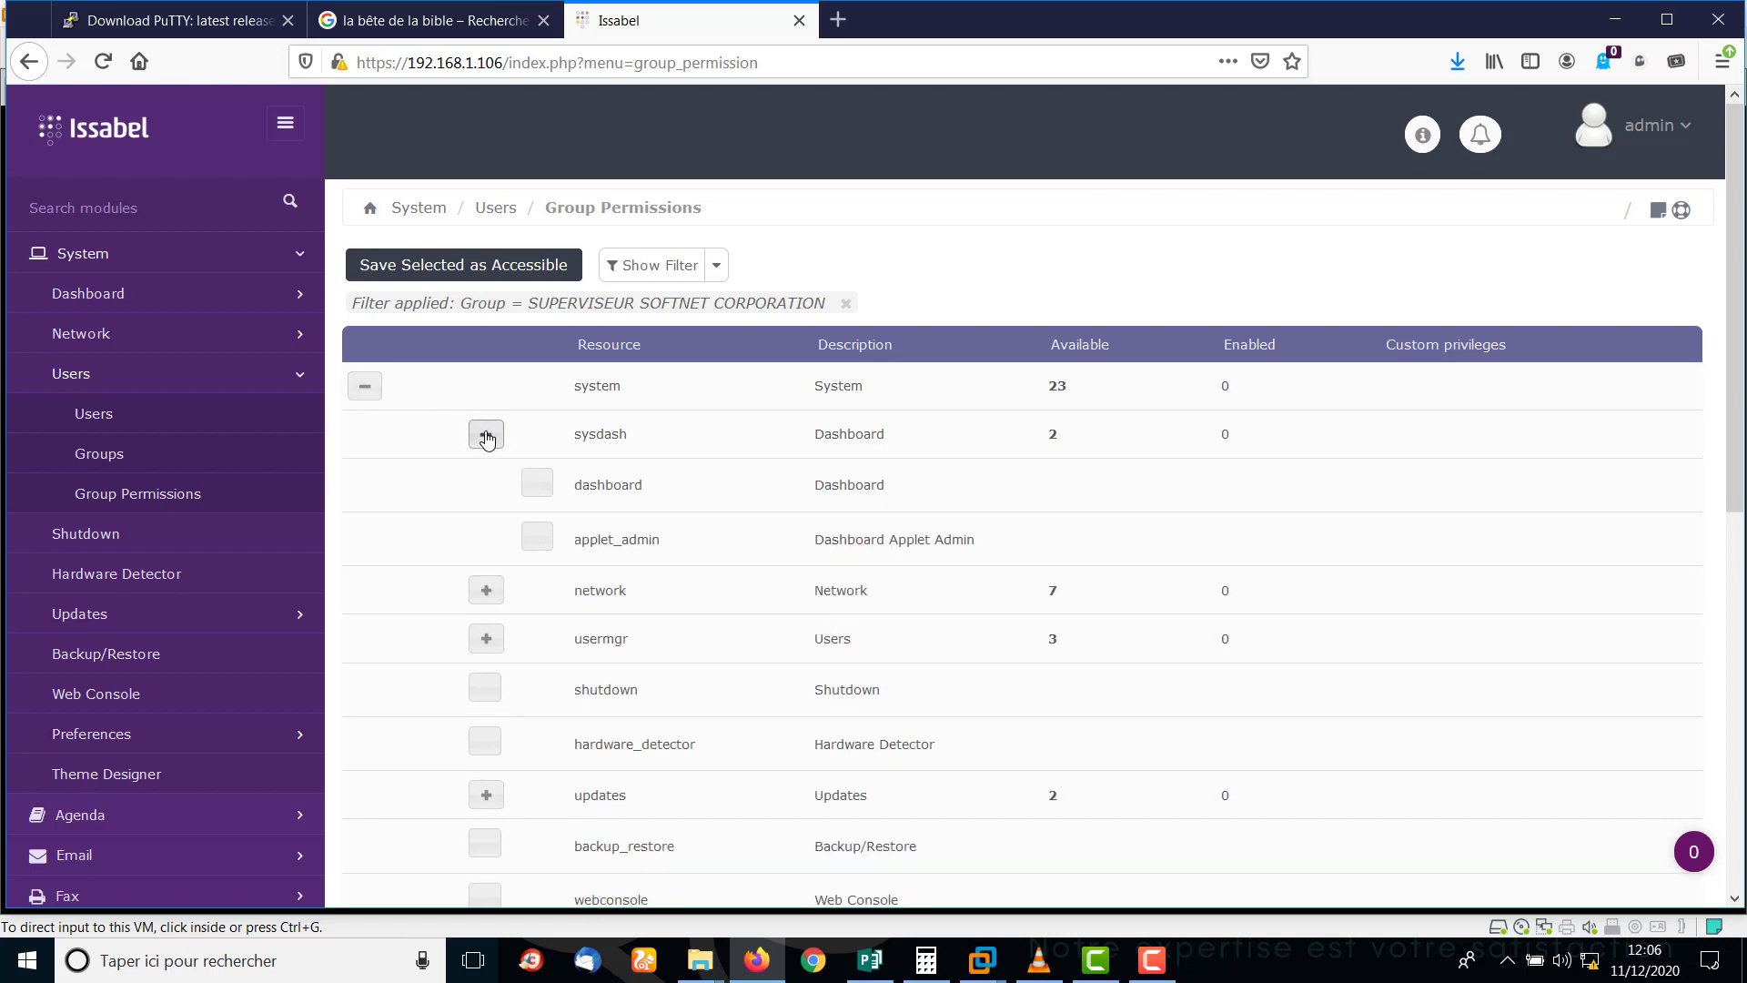
click(537, 486)
click(536, 538)
click(365, 390)
click(365, 389)
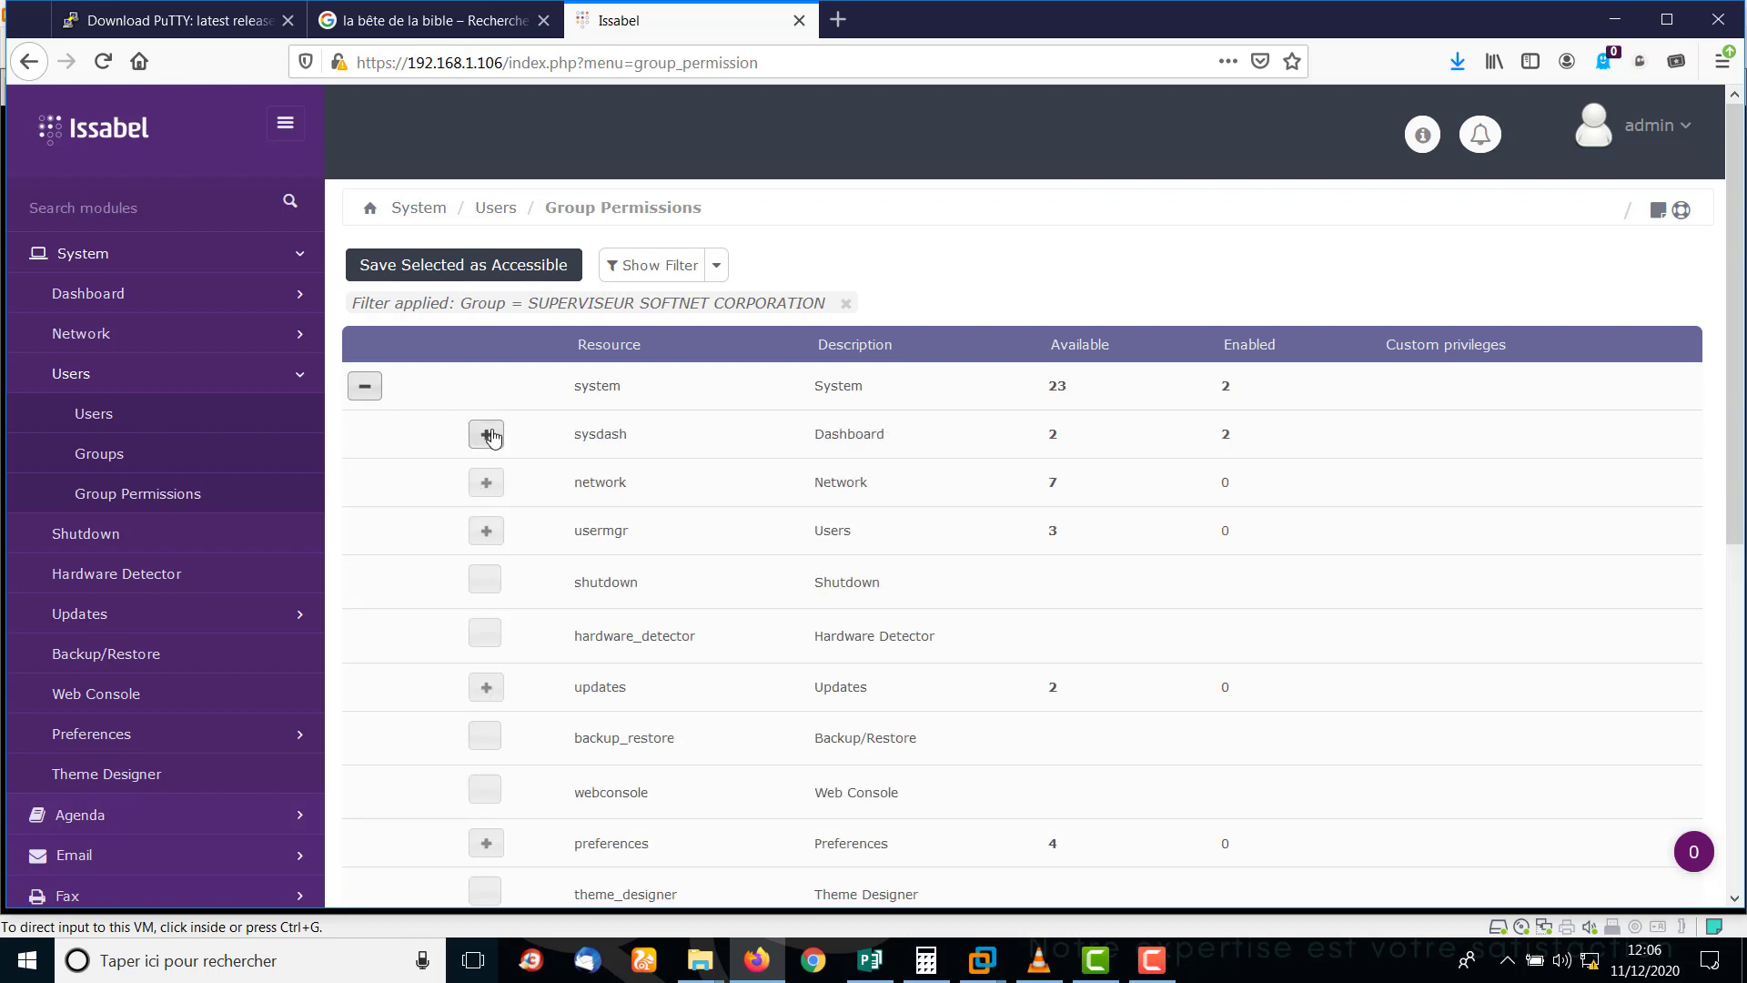
click(1158, 978)
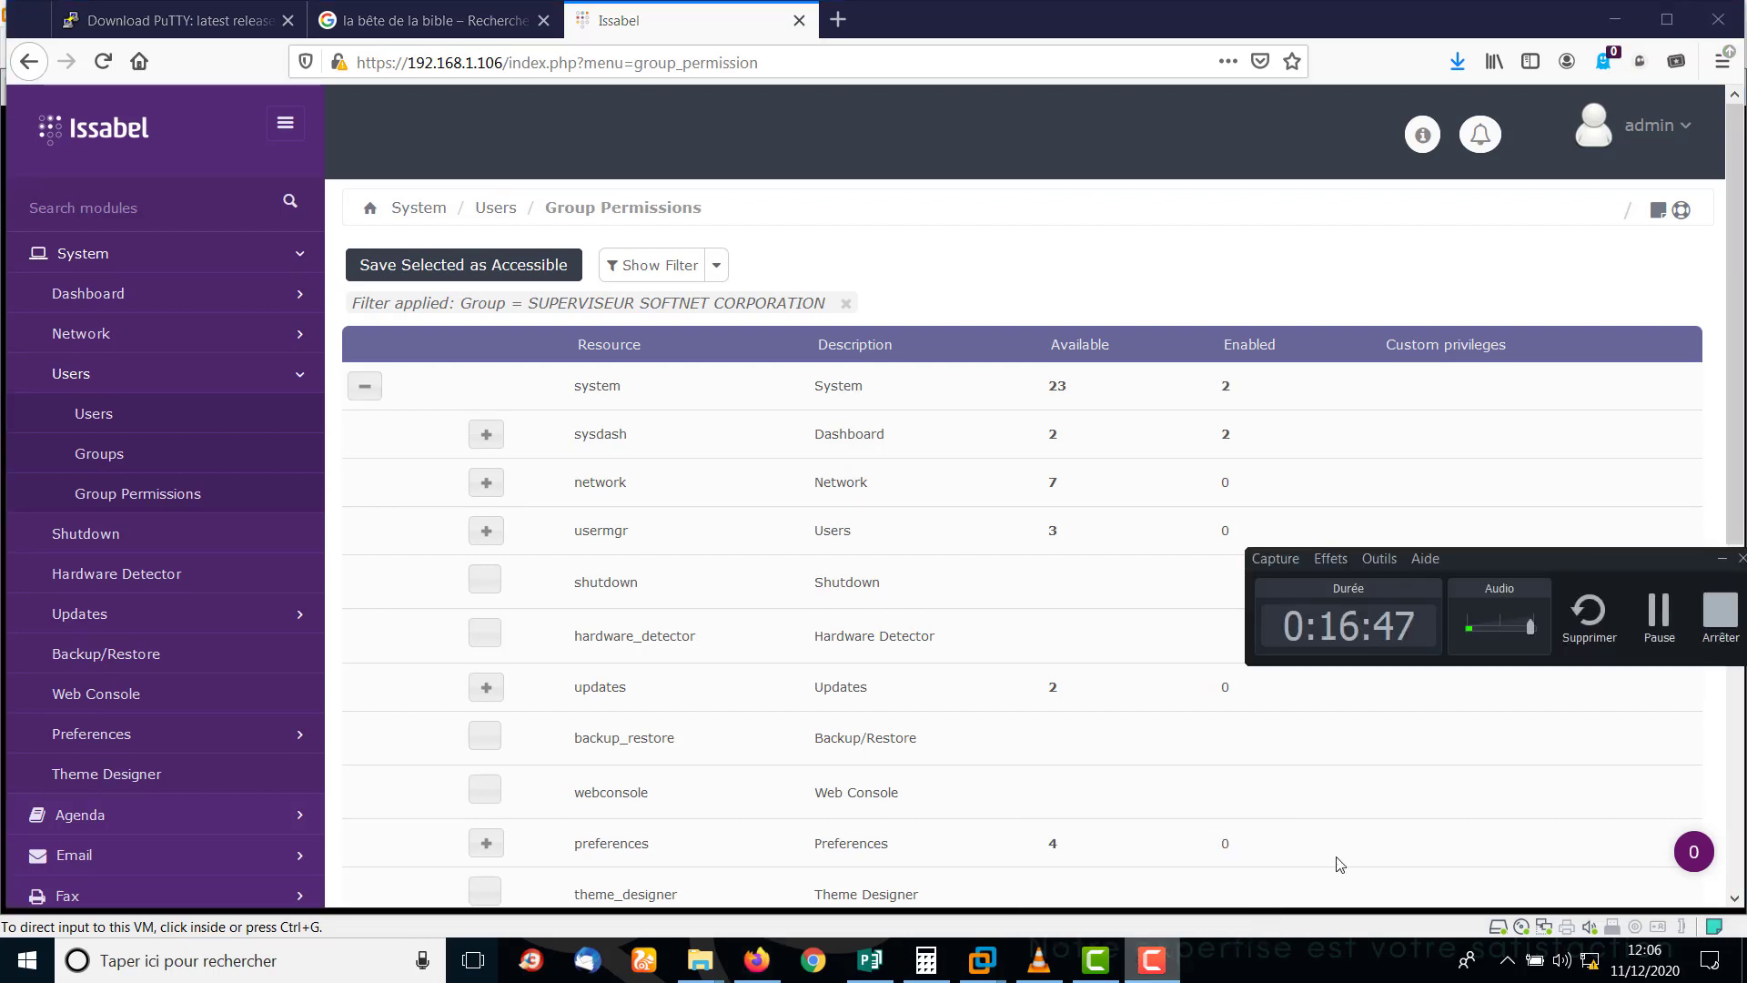
click(1648, 627)
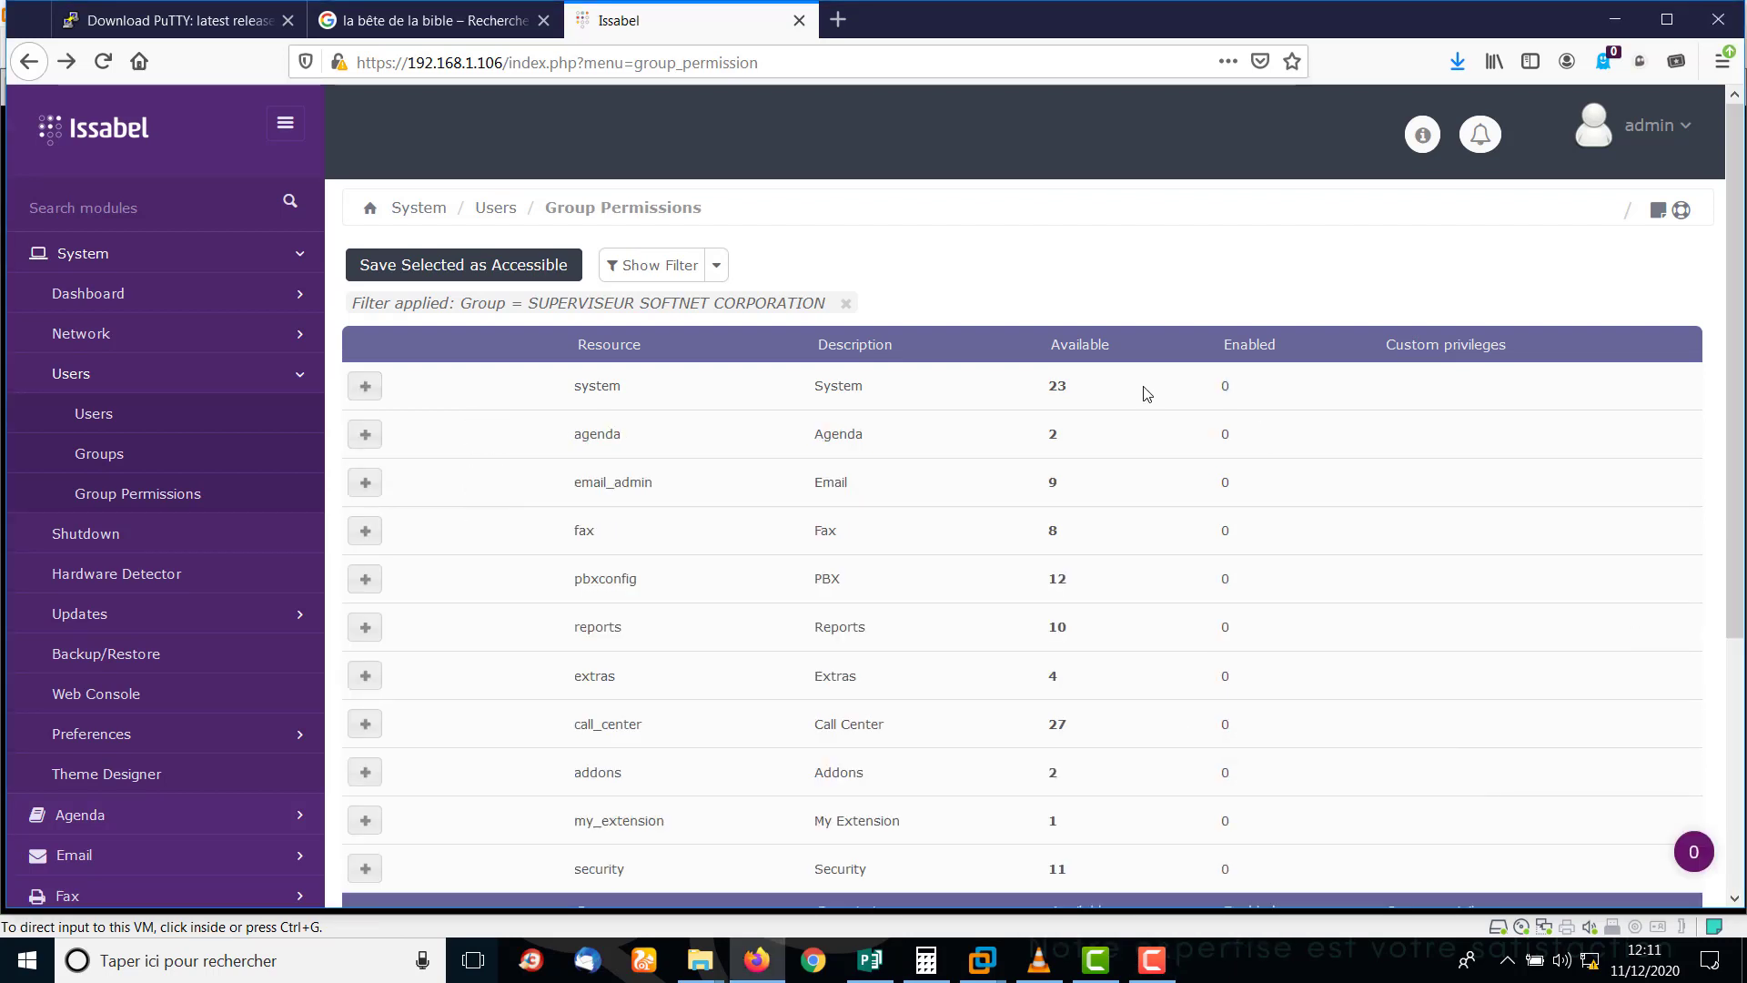
Browse the system and agenda permissions, then expand call_center to list its 27 resources.
click(718, 269)
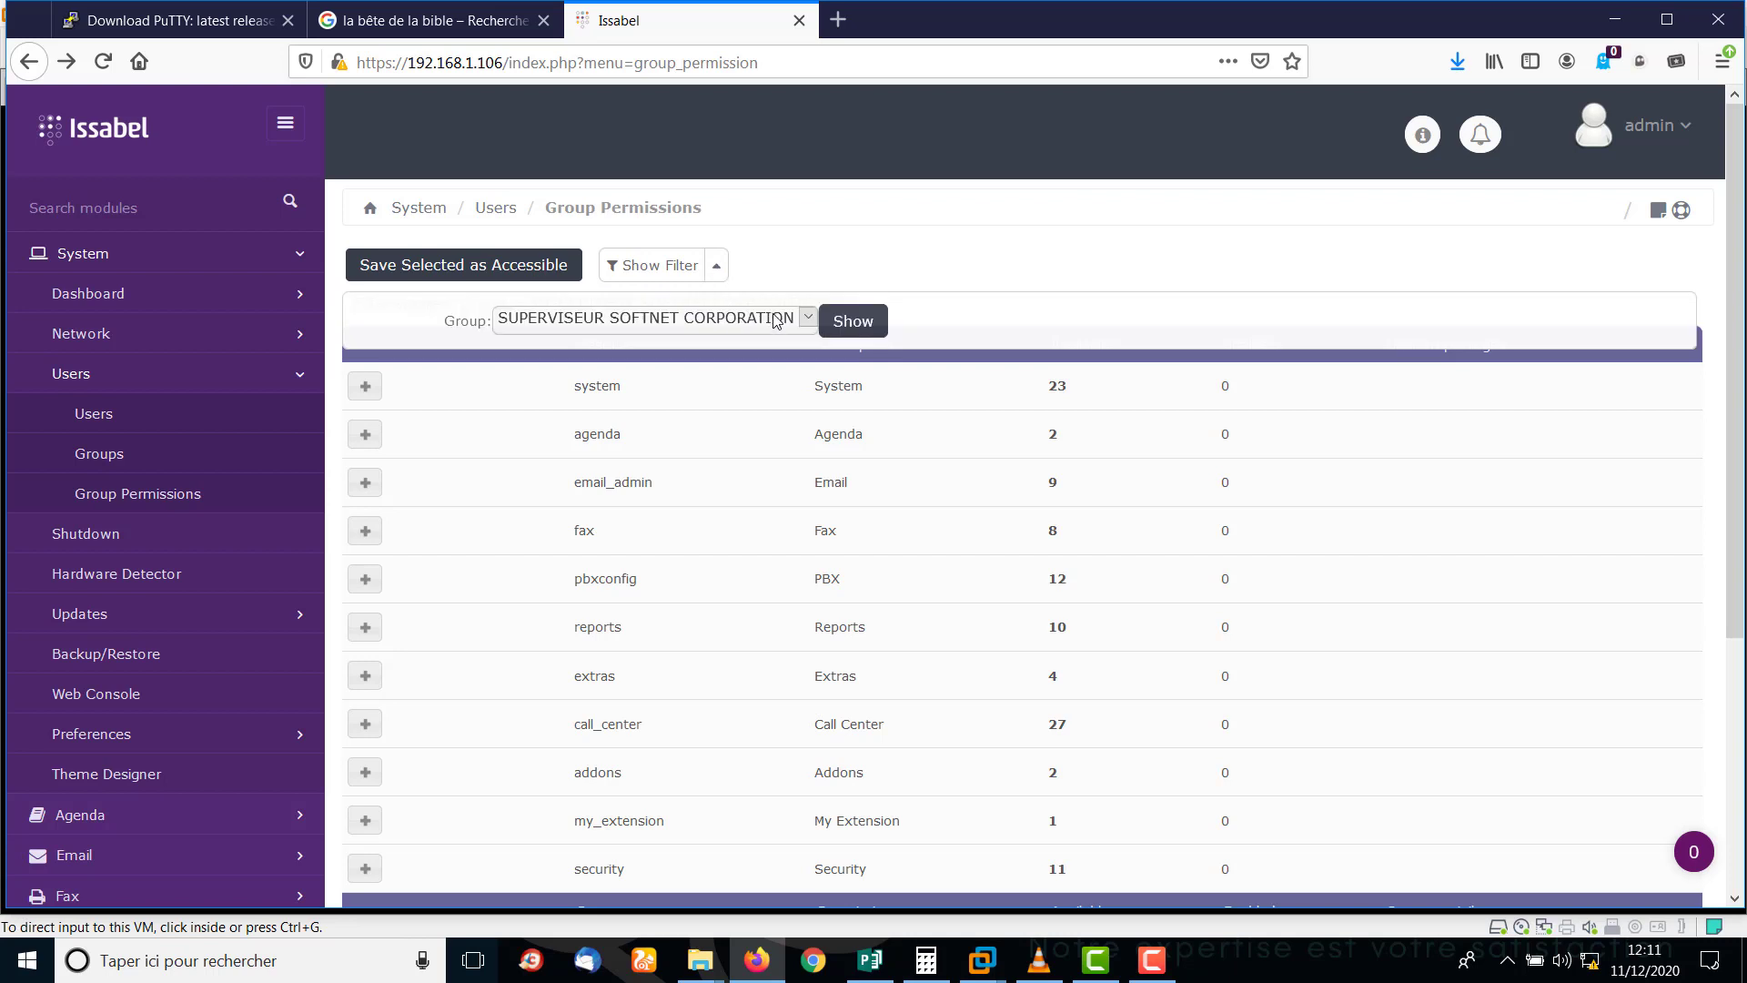
click(365, 387)
click(365, 388)
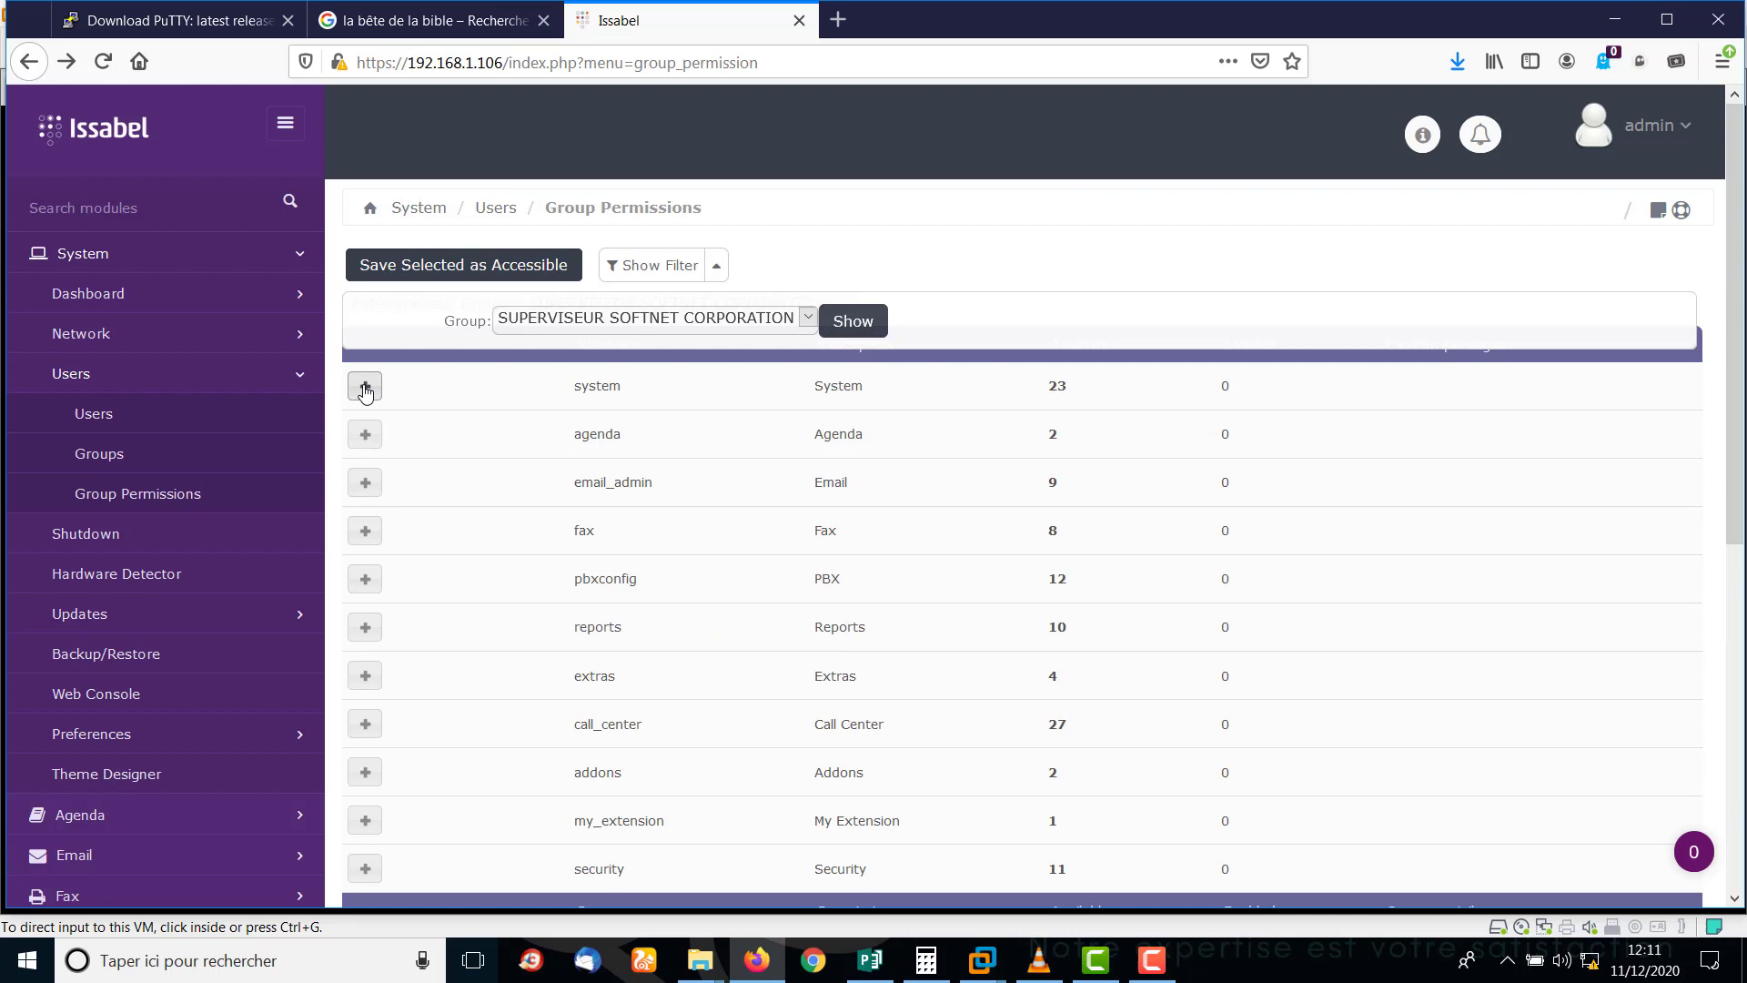
click(367, 436)
click(365, 435)
click(365, 386)
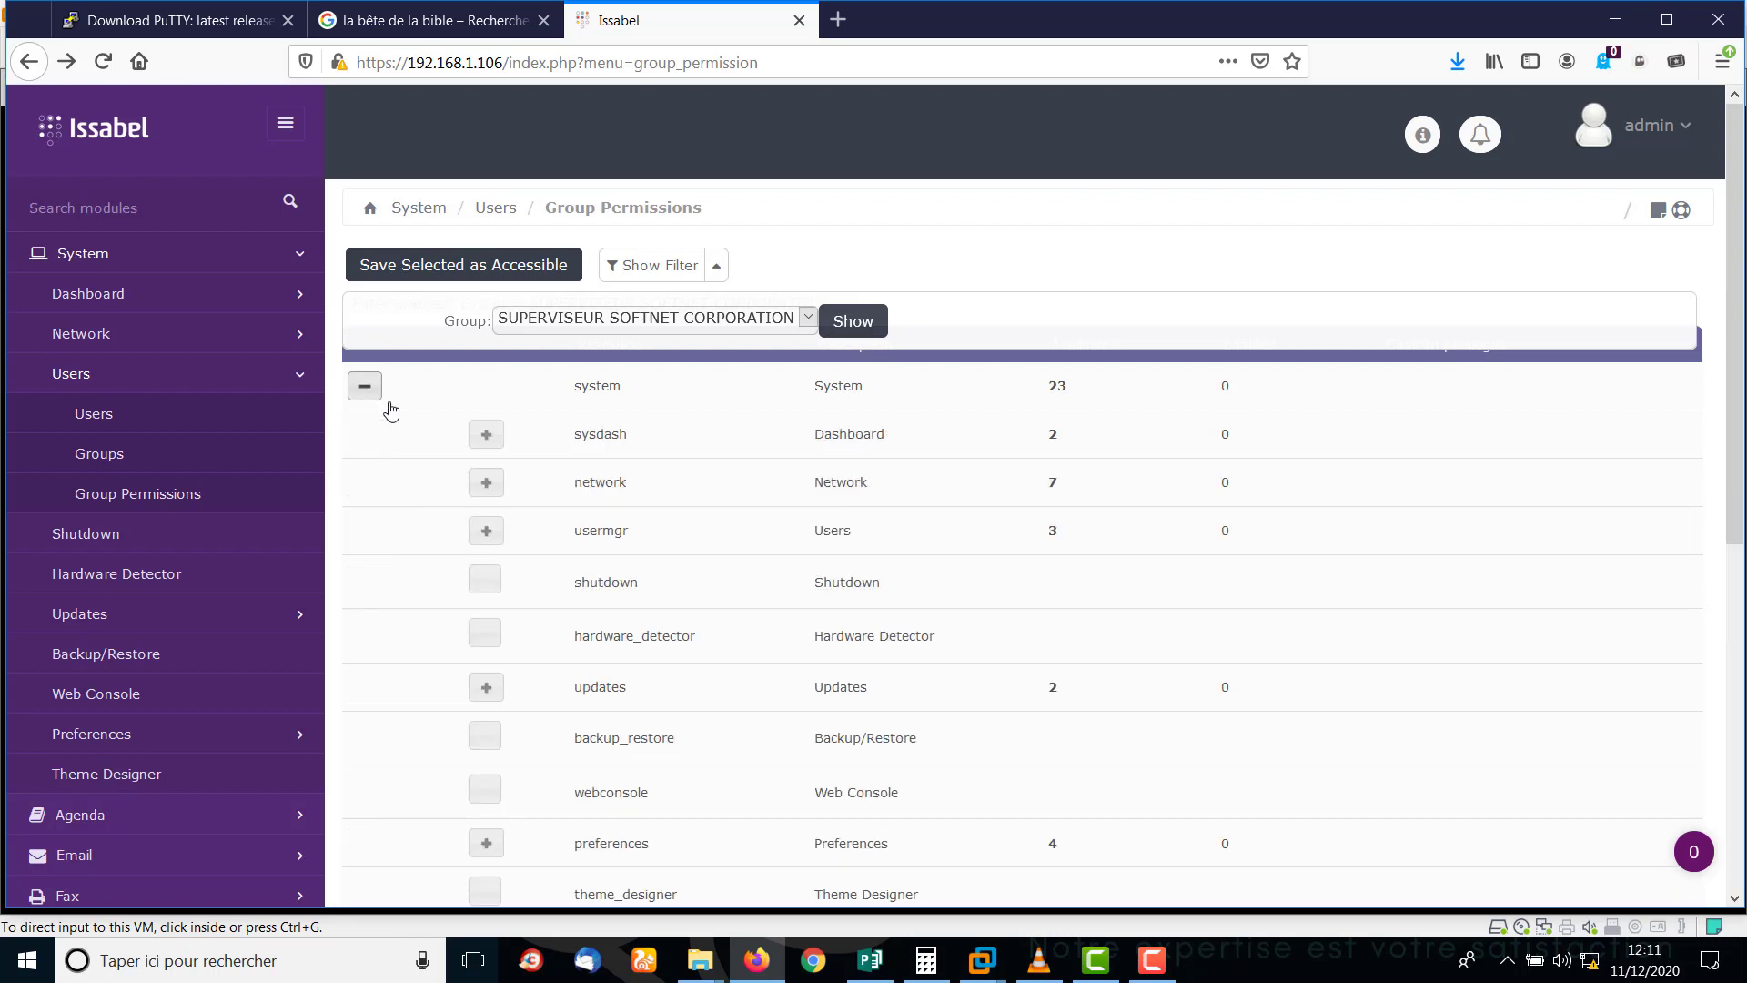
click(488, 435)
click(488, 435)
click(365, 387)
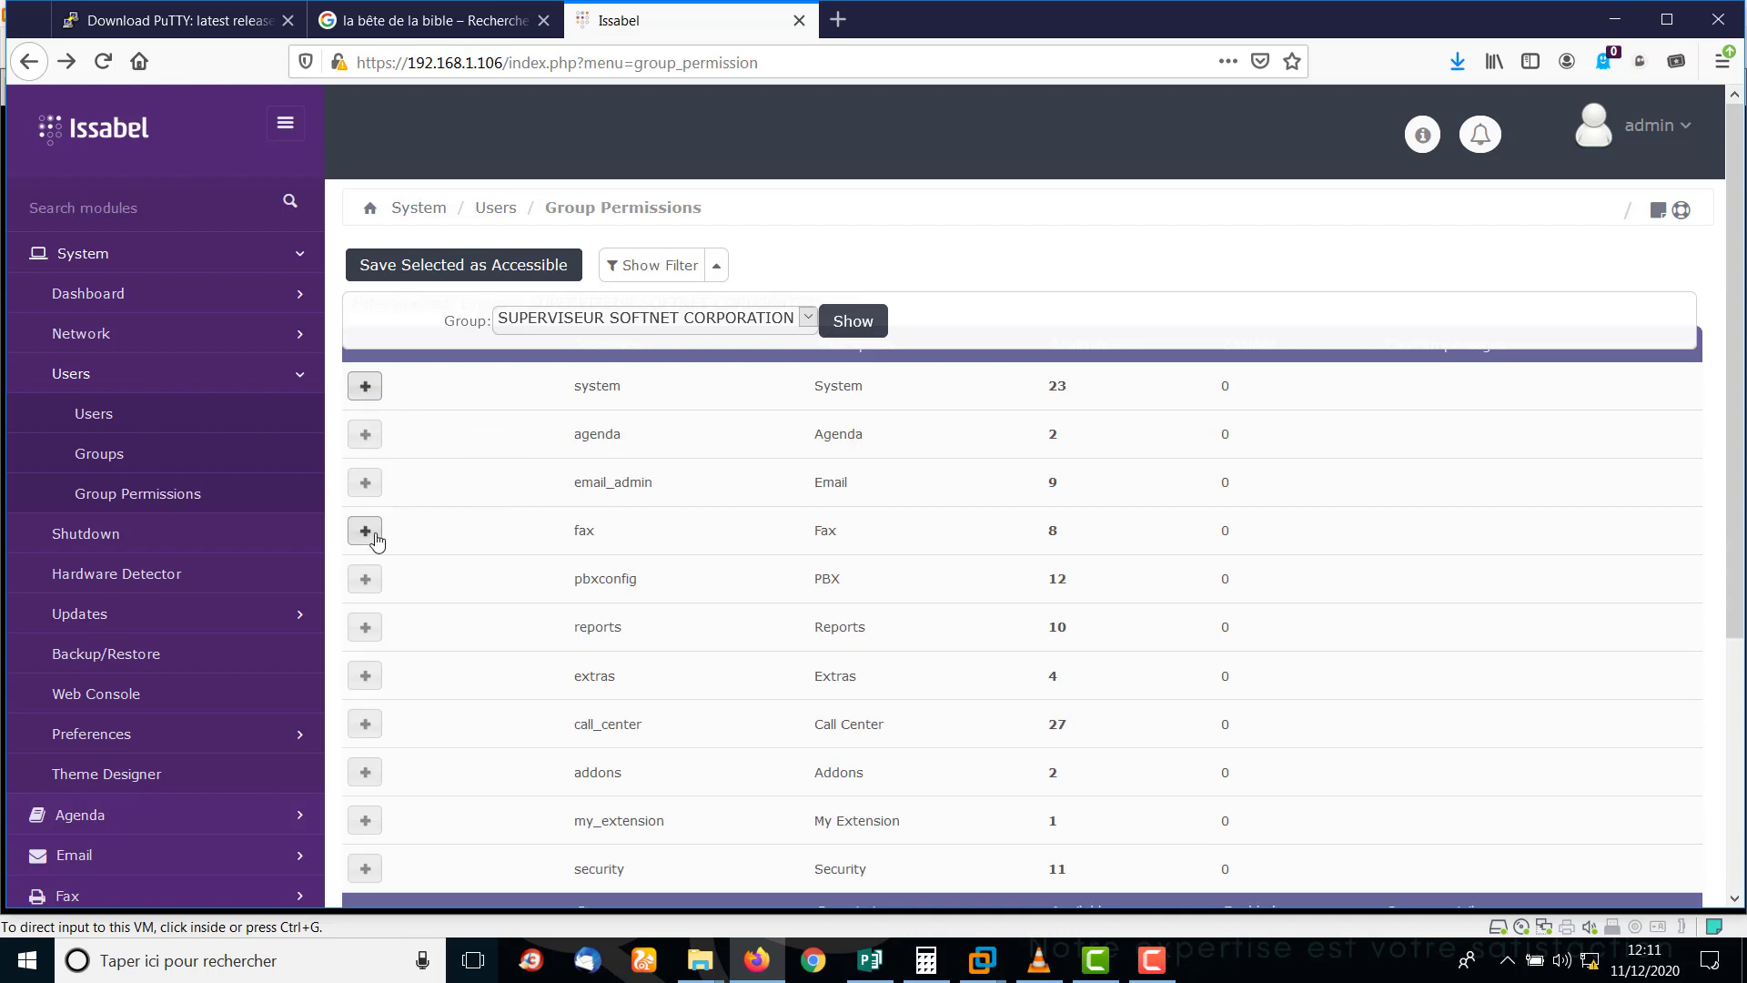
click(364, 725)
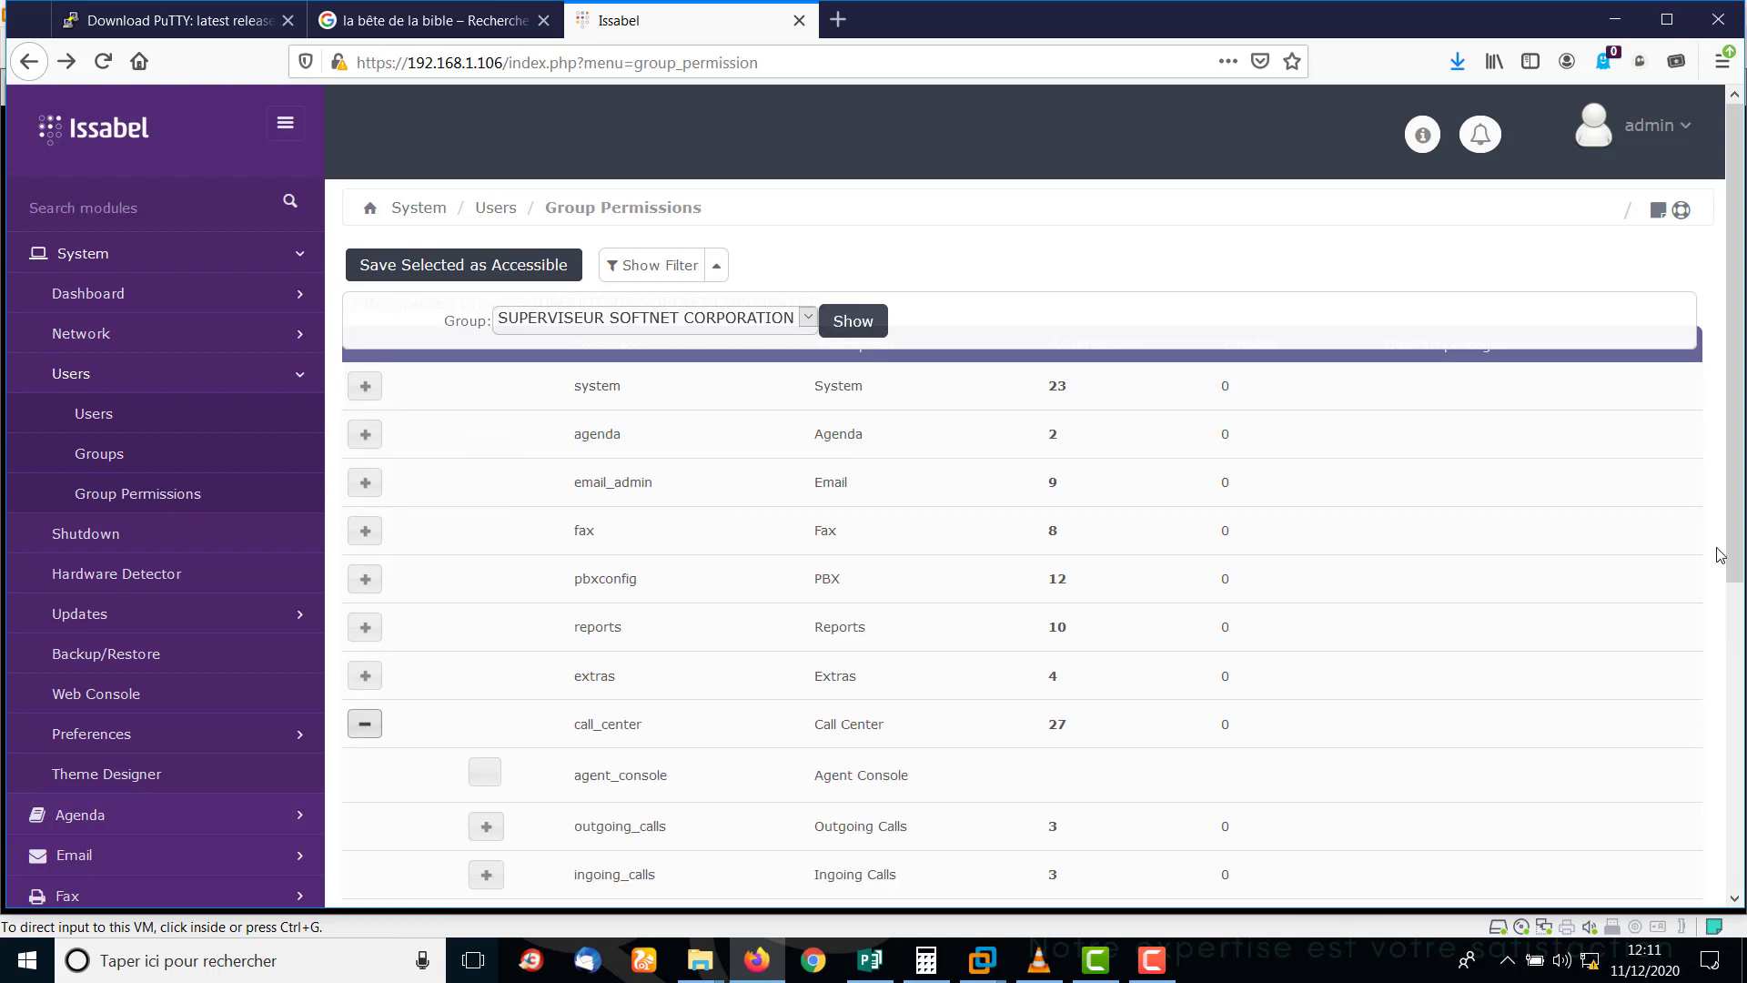
scroll(1740, 446, down, 3)
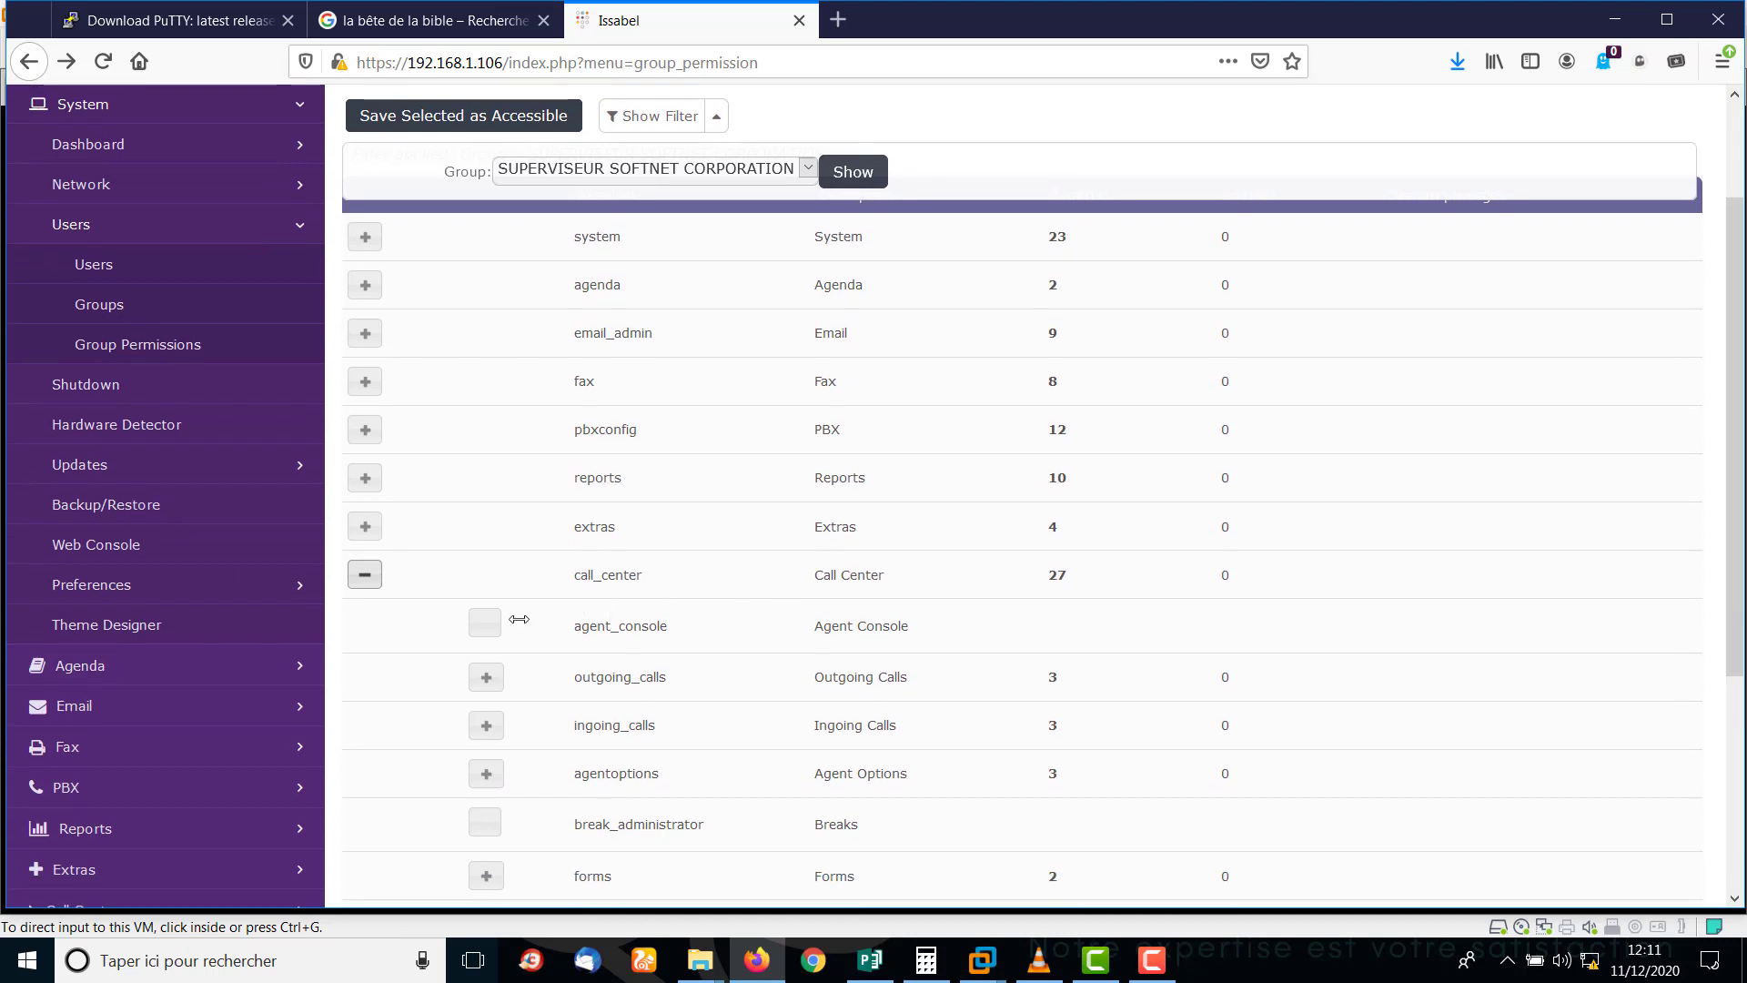
Allow Agent Console plus Campaigns, Do not Call List and External URLs under Outgoing Calls.
click(484, 624)
click(486, 678)
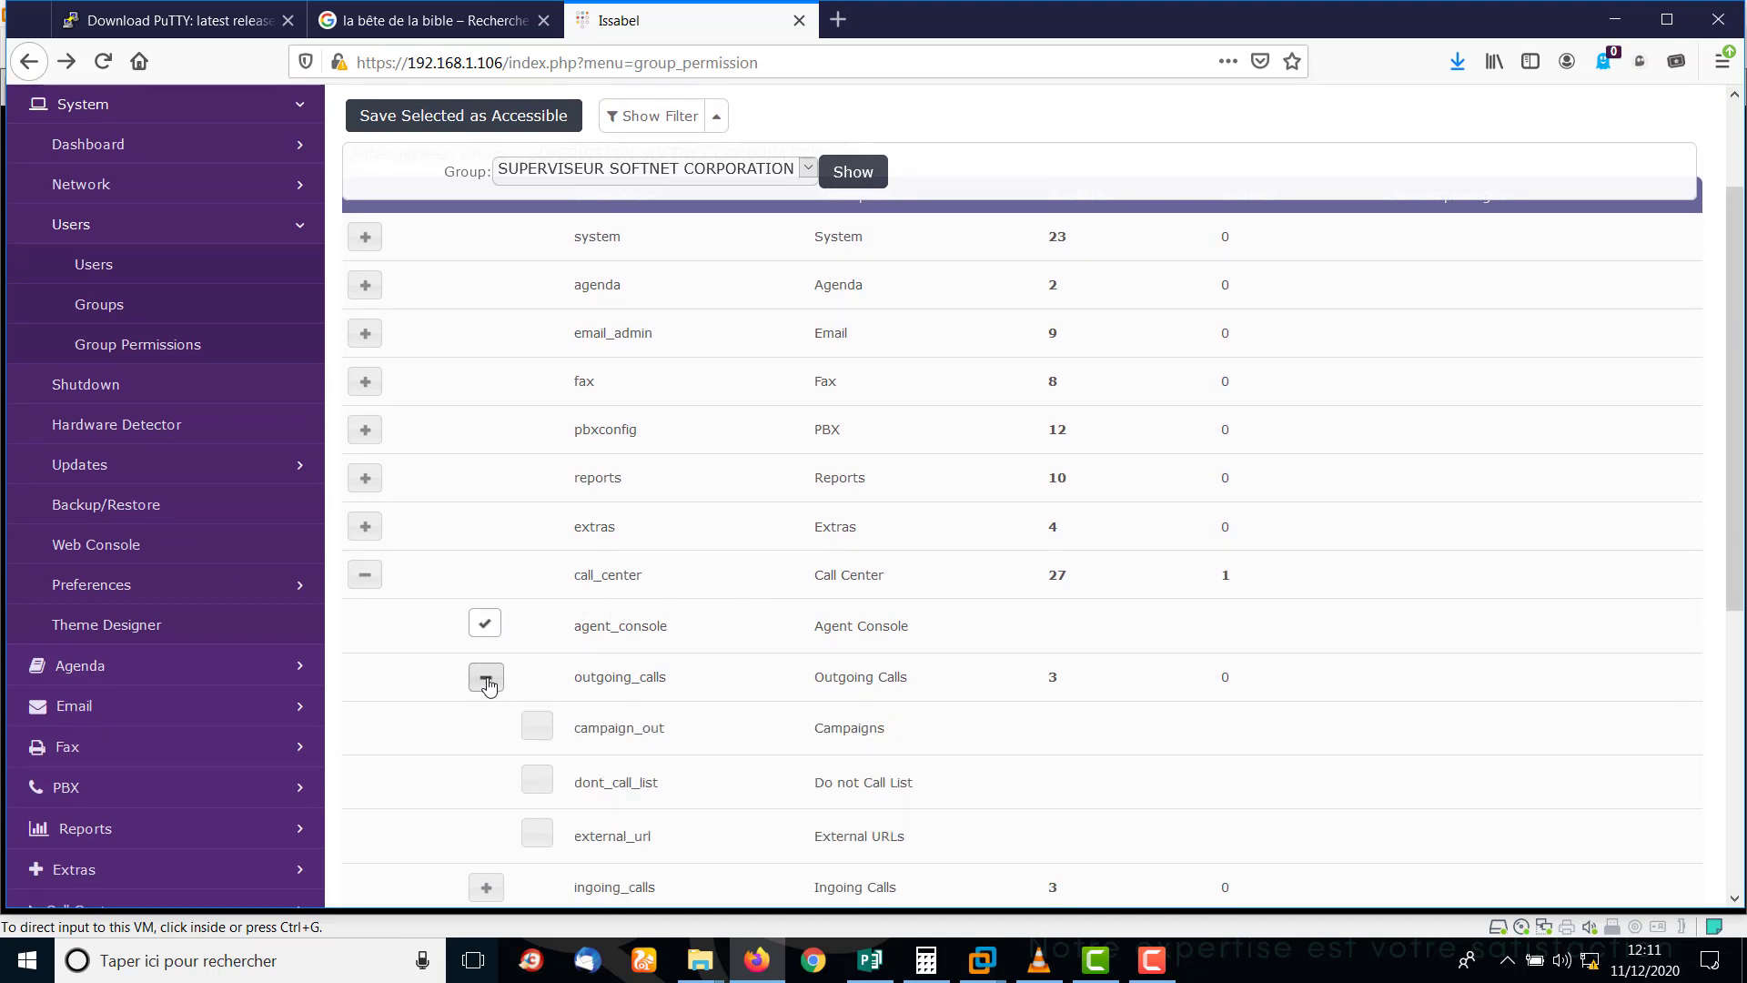
click(537, 726)
click(537, 781)
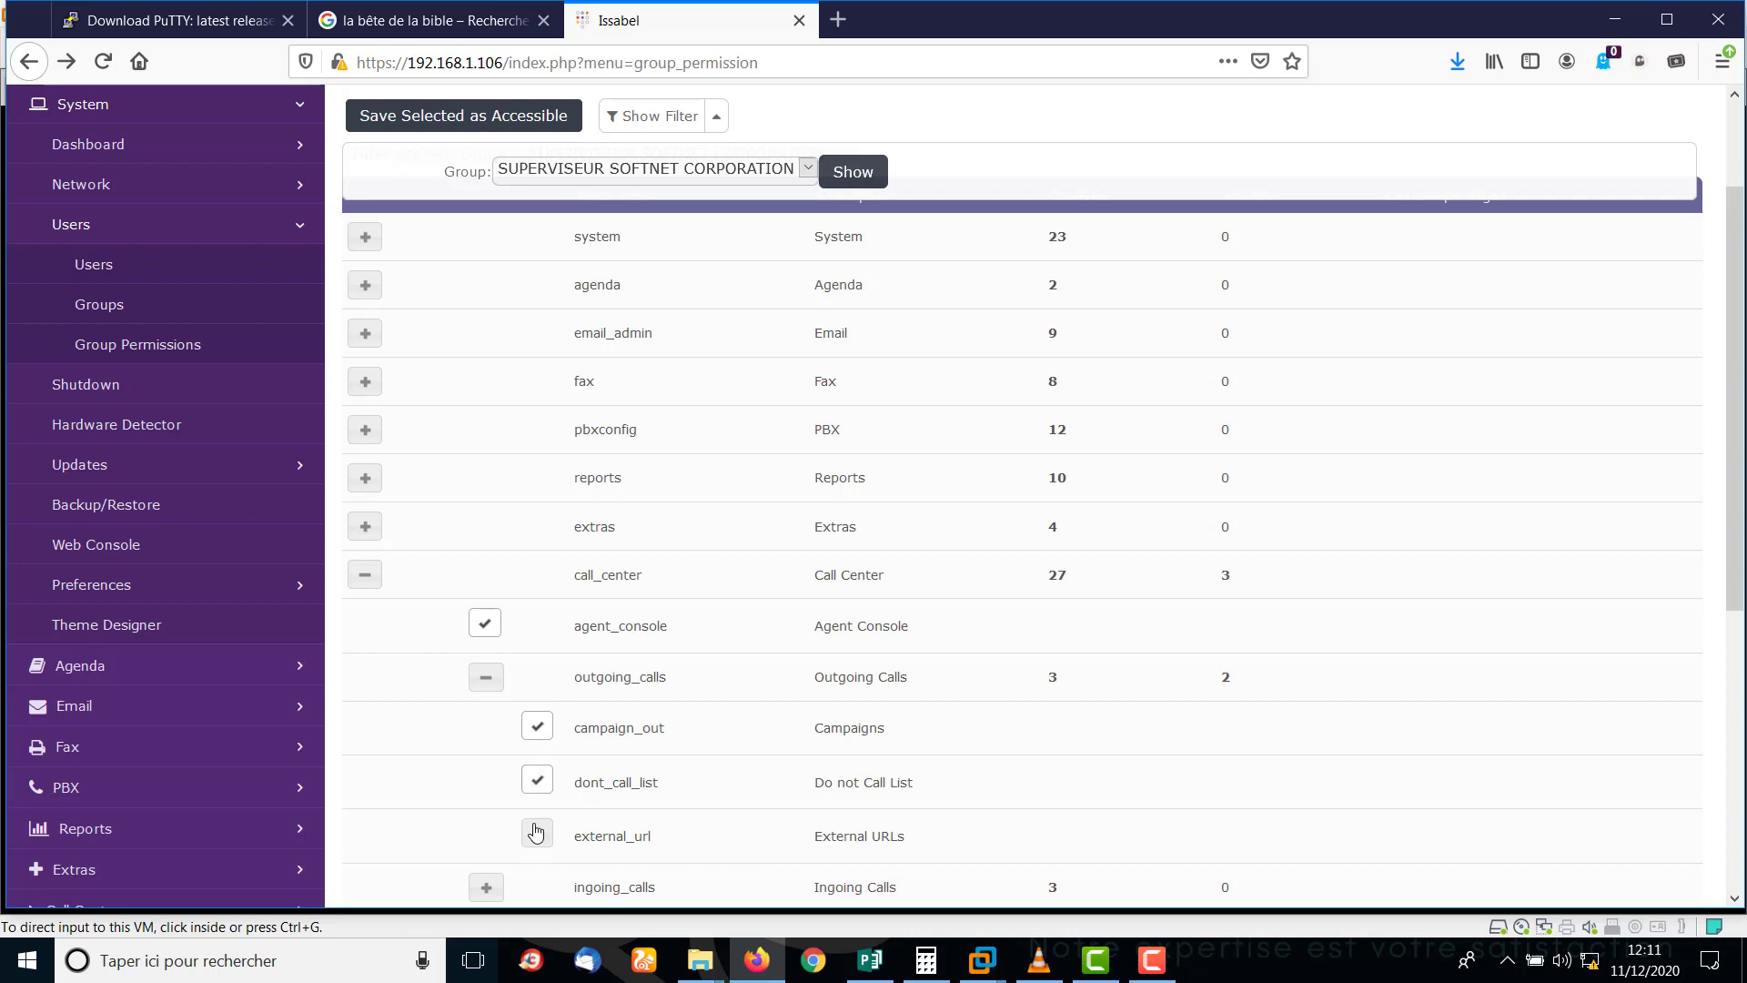
click(536, 832)
scroll(1738, 496, down, 3)
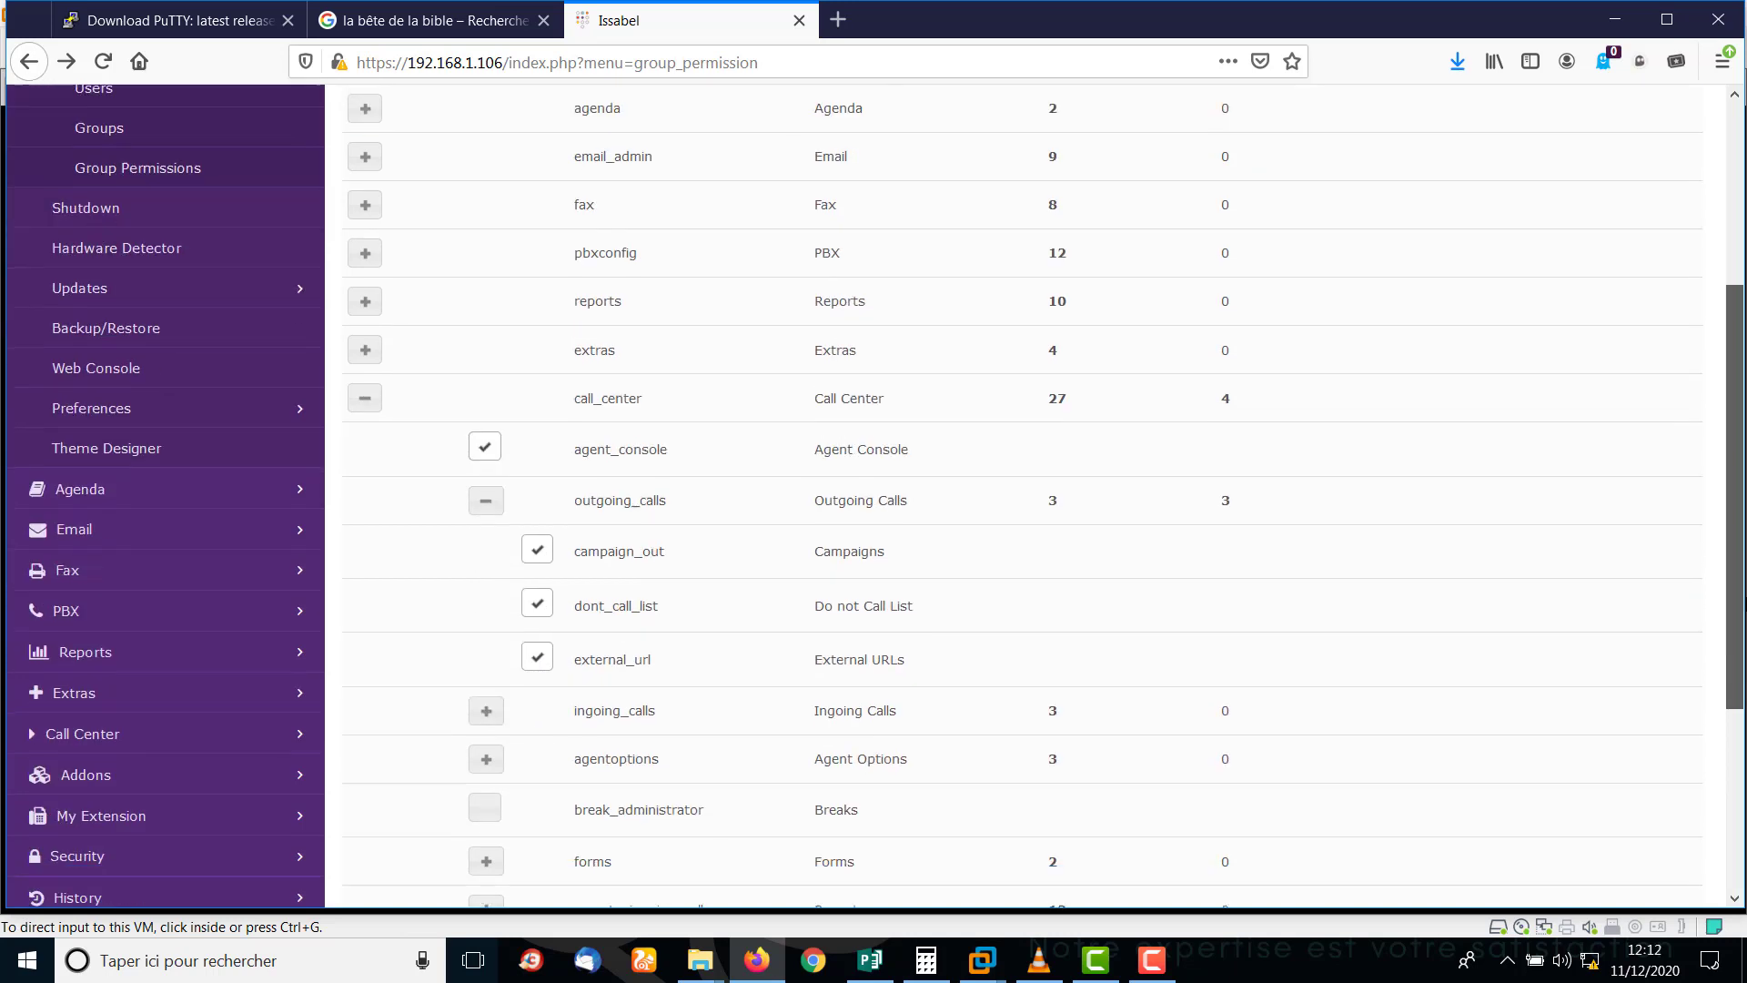
scroll(960, 401, down, 3)
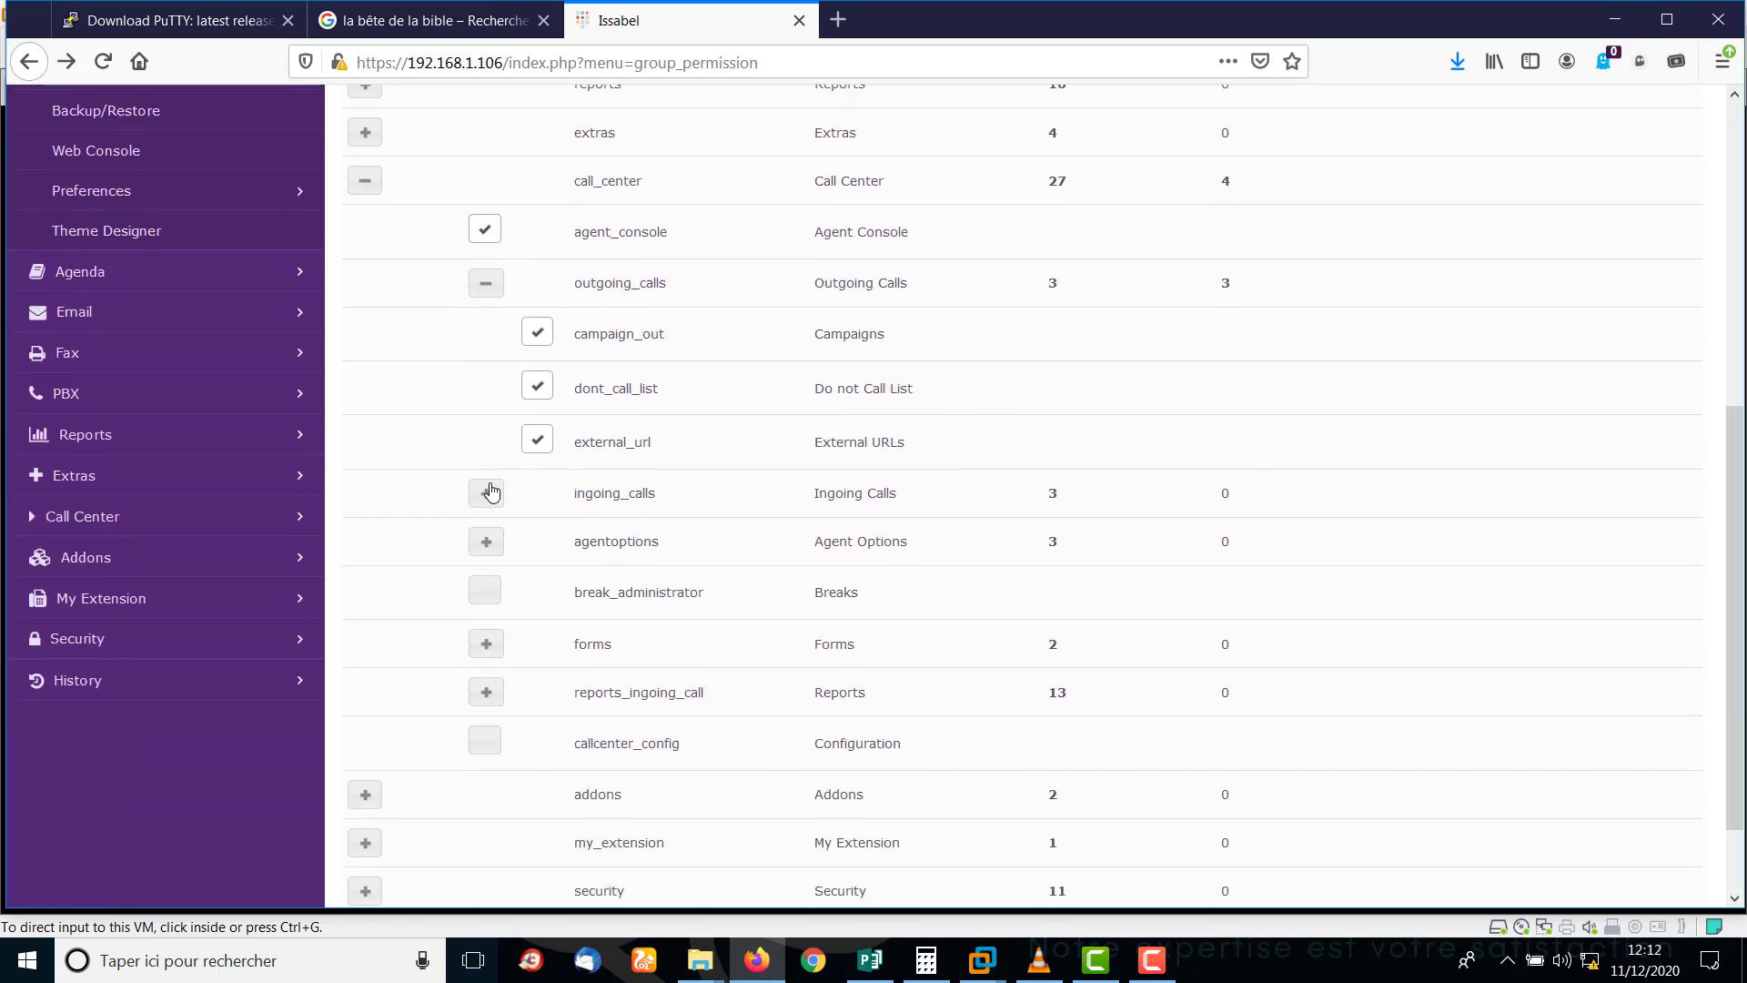
Allow Queues, Clients, Ingoing Campaigns, Agents, ECCP Users and Callback Extensions.
click(488, 493)
click(536, 544)
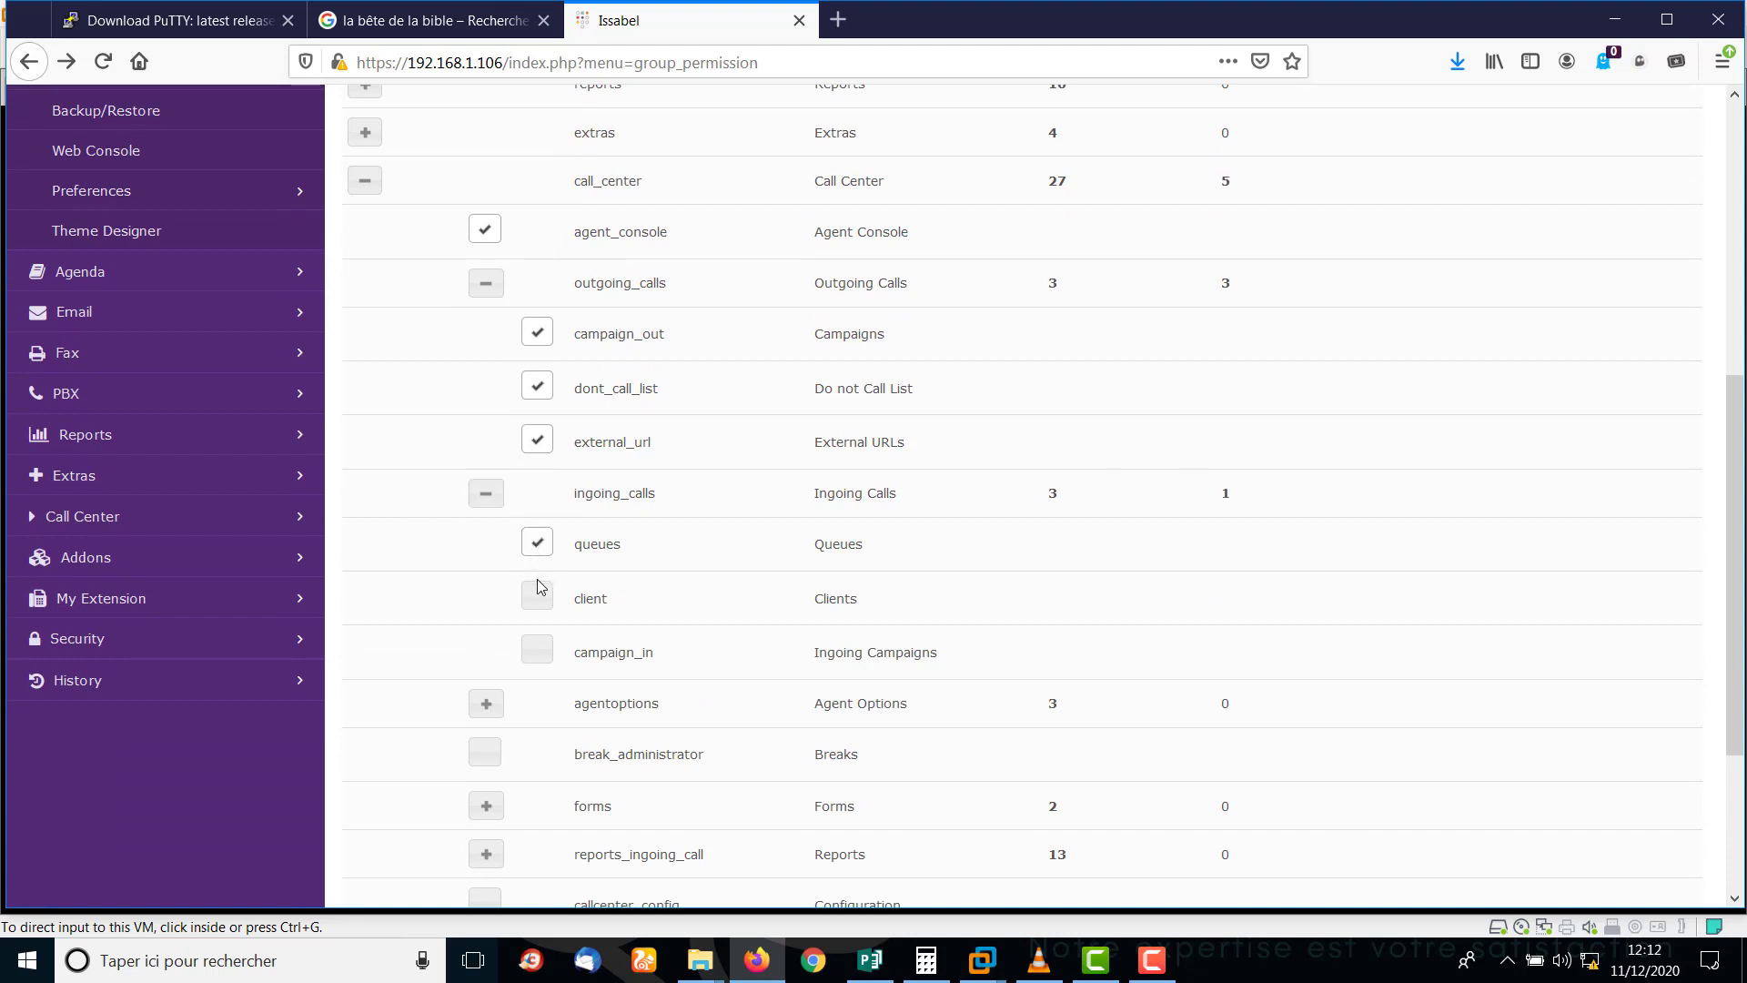
click(538, 592)
click(537, 650)
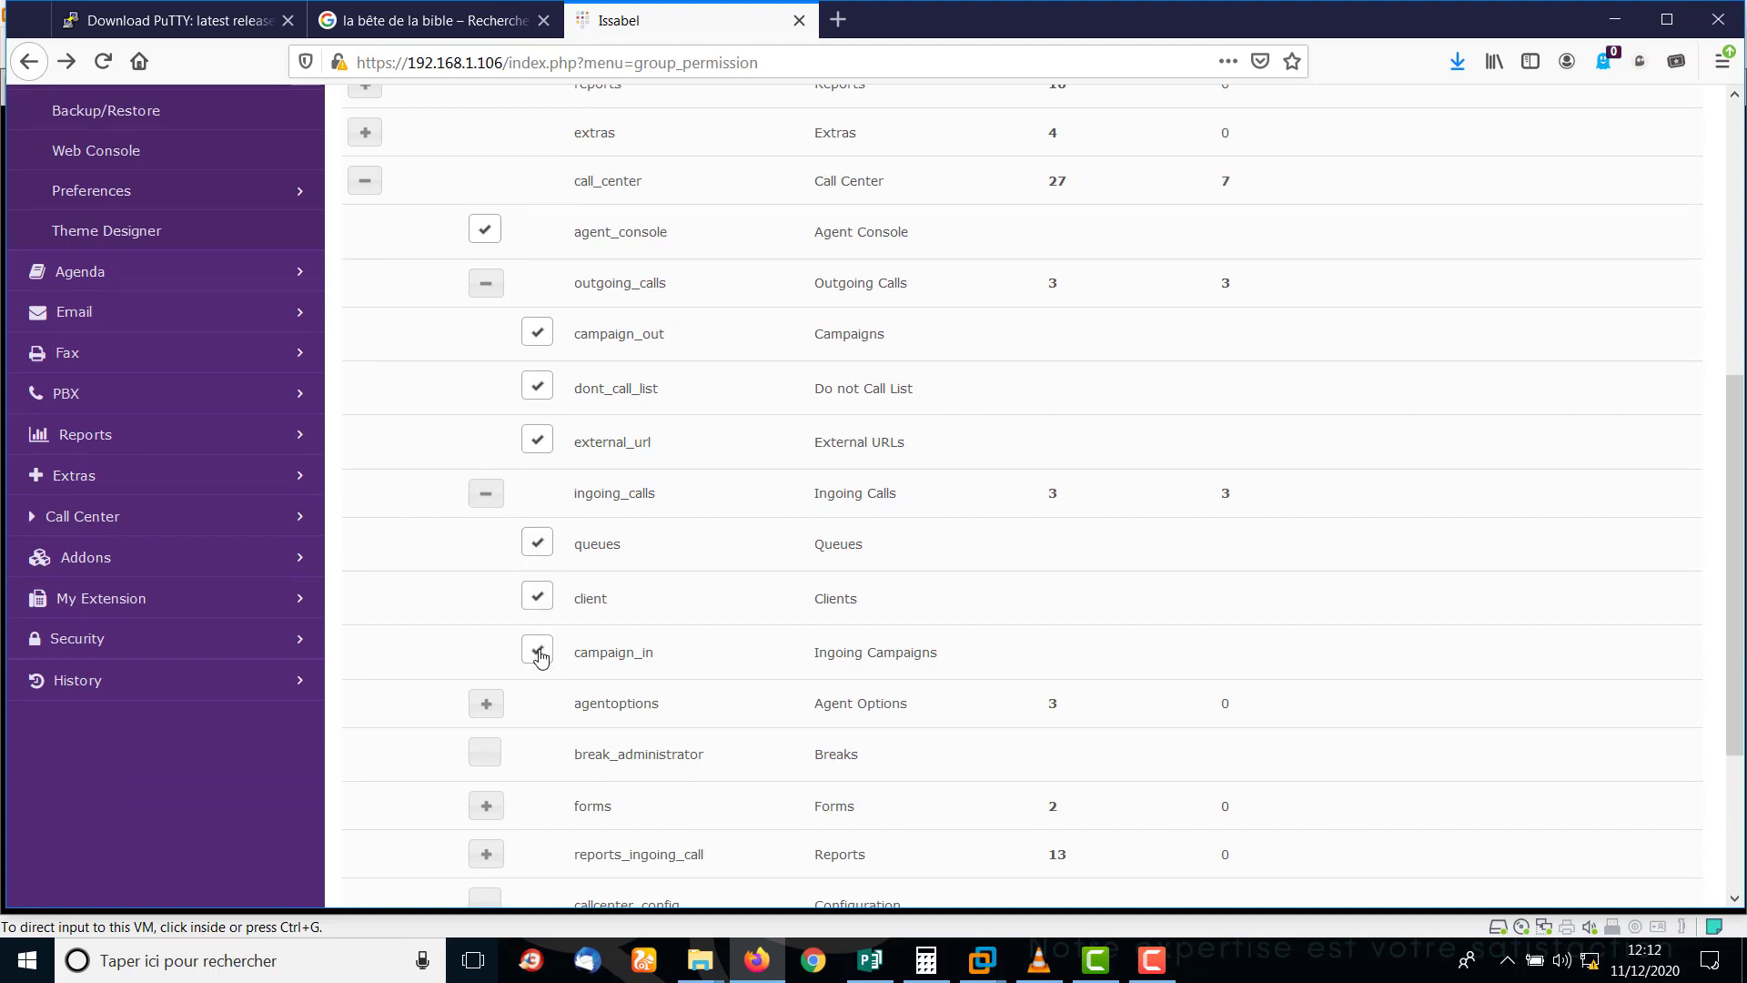
click(485, 705)
click(537, 753)
click(536, 806)
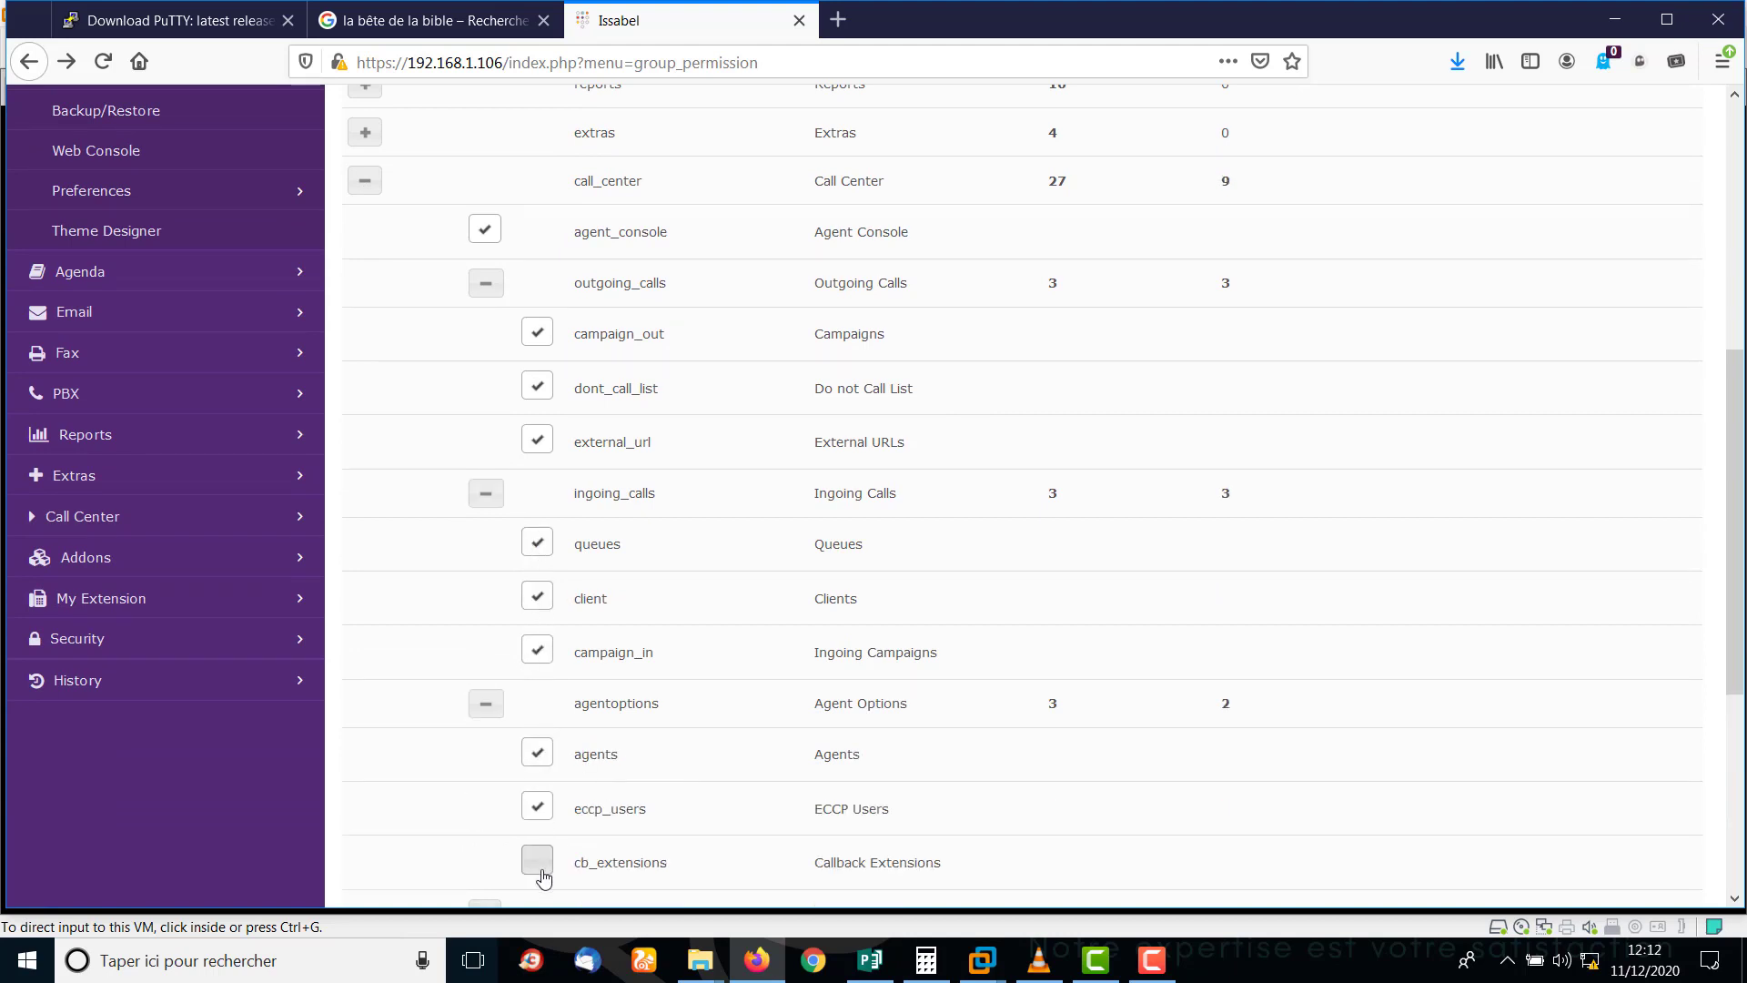
click(537, 862)
Allow Form Designer and Form Preview, leaving Breaks unchecked.
scroll(1743, 498, down, 5)
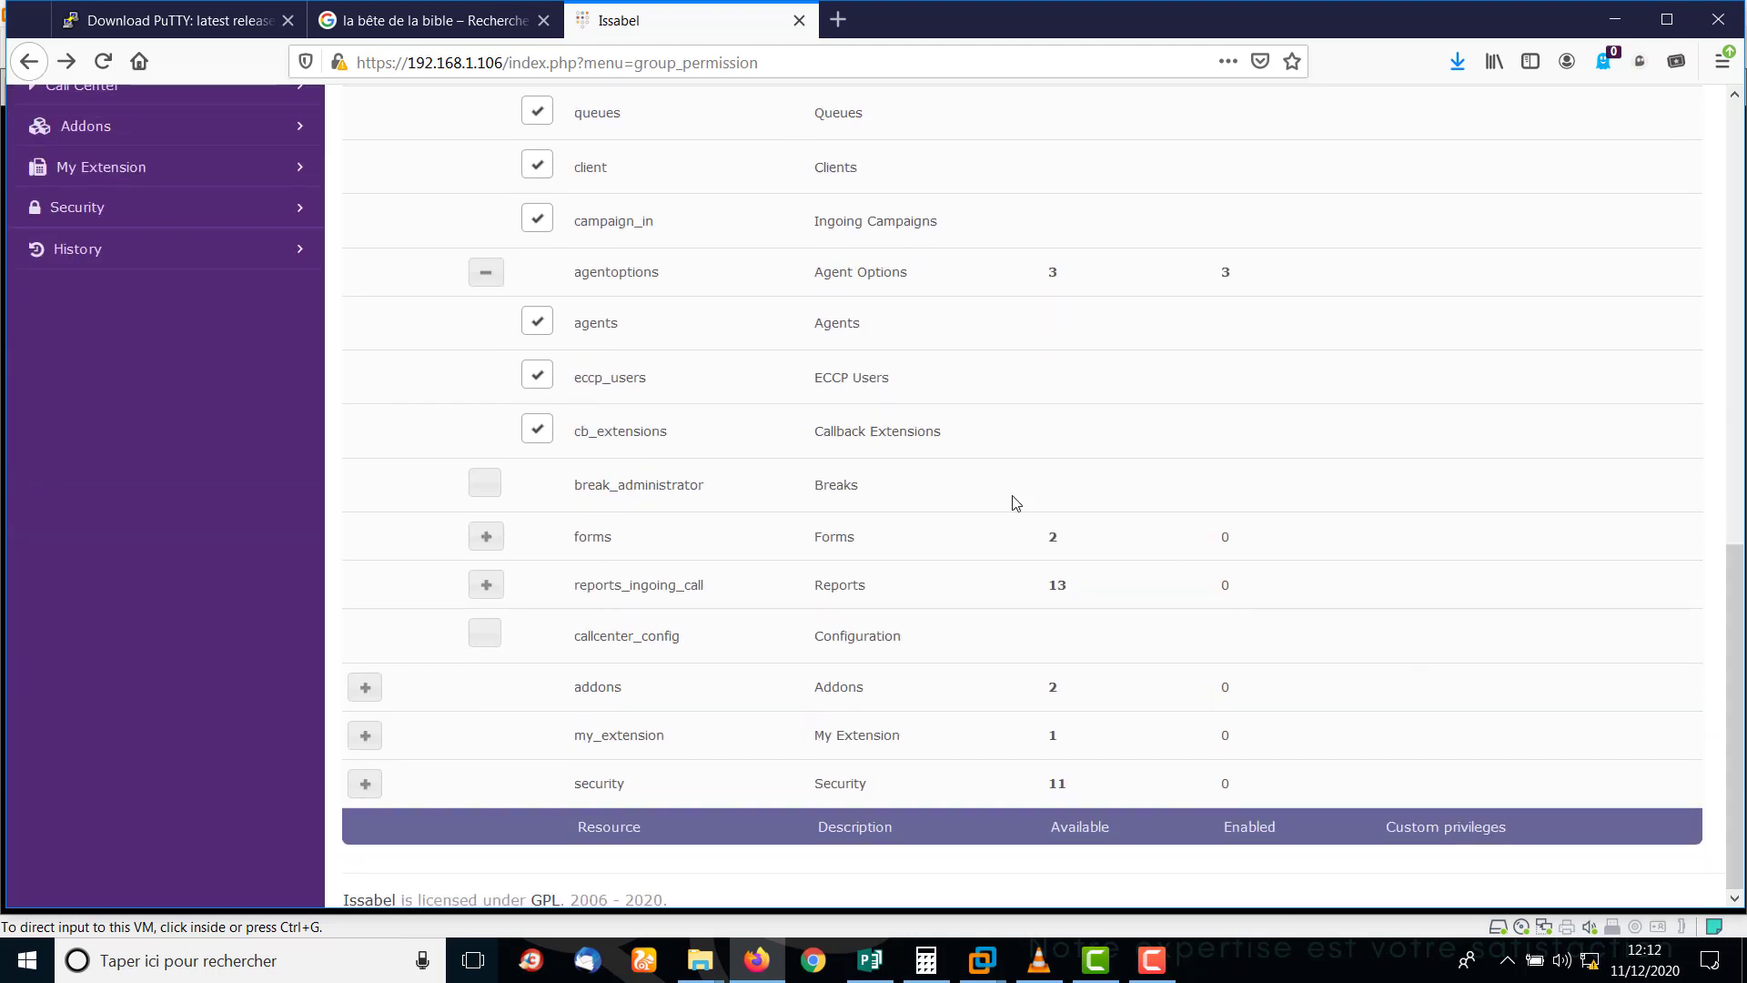
click(487, 540)
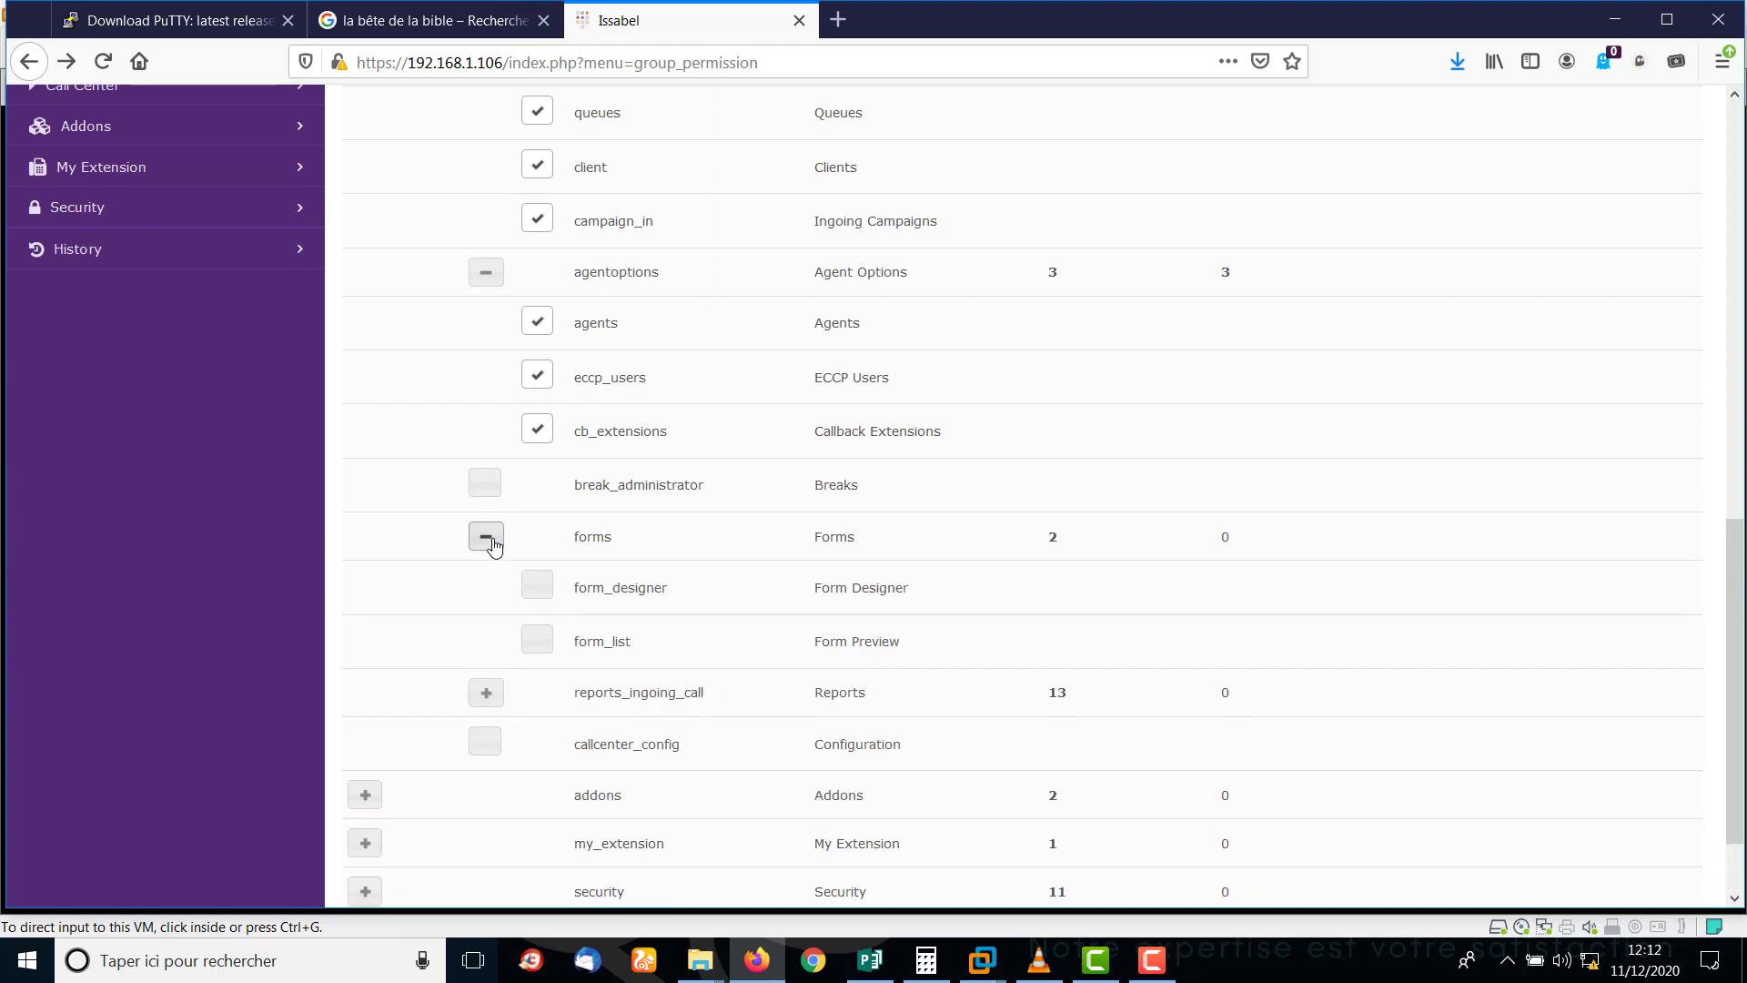
click(536, 586)
click(490, 493)
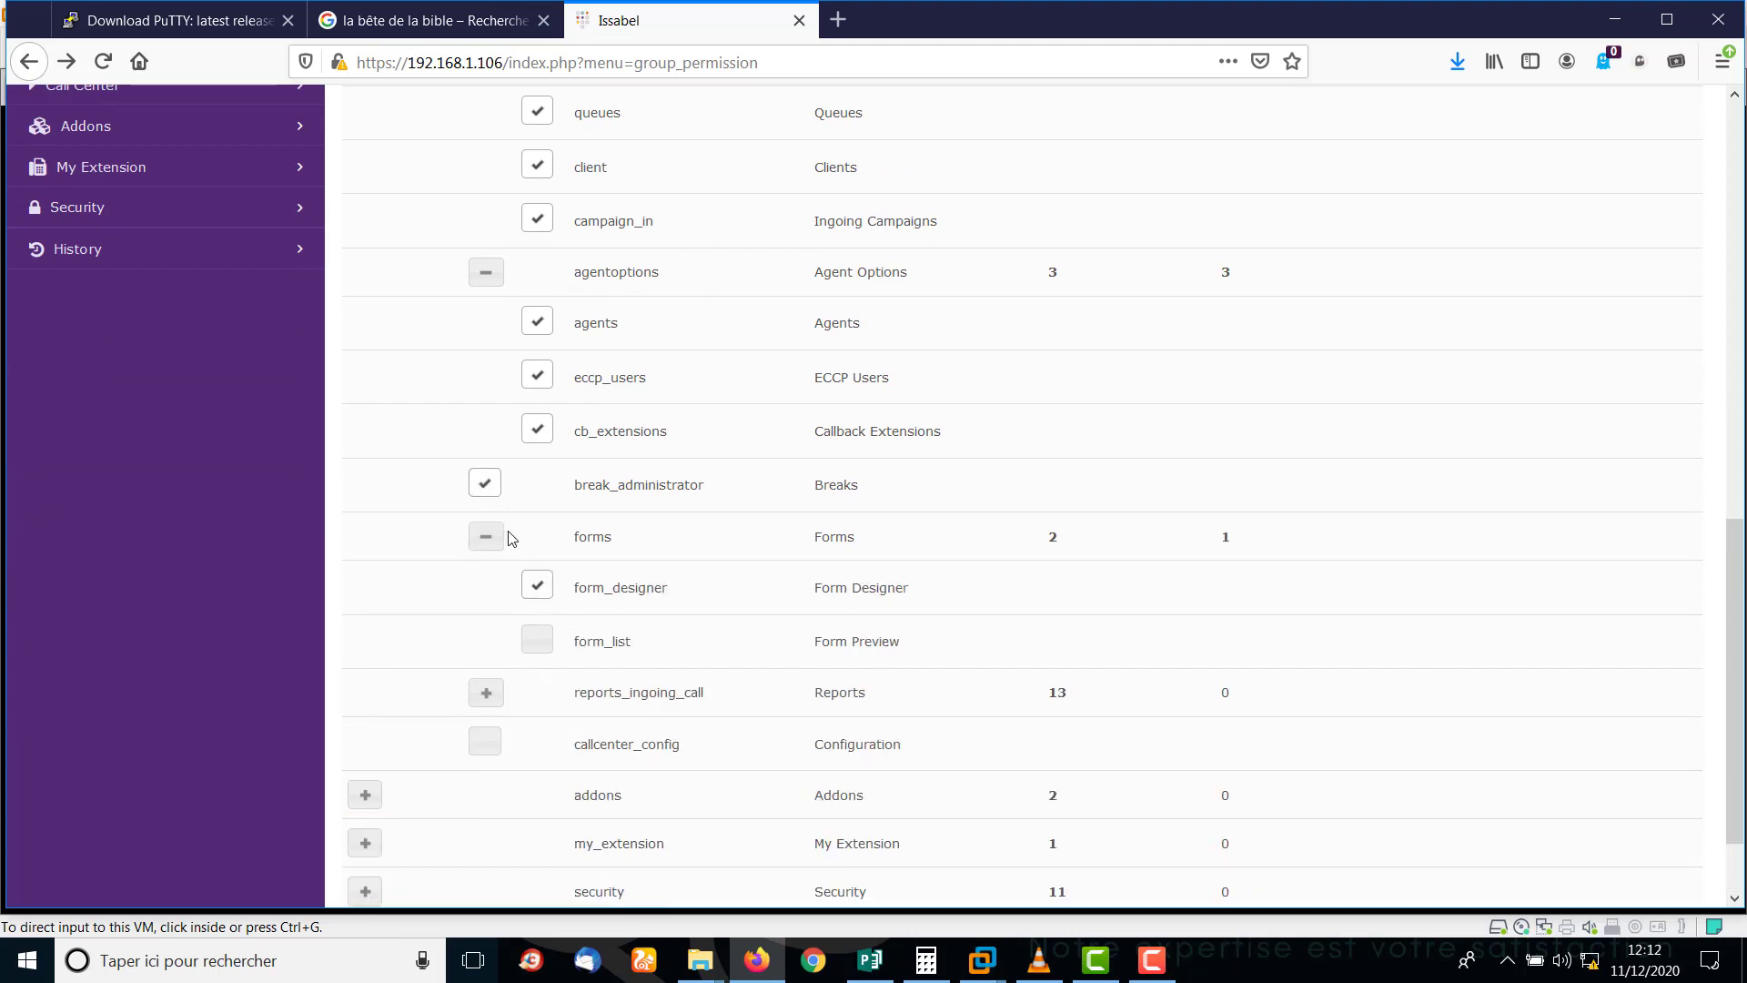
click(533, 653)
click(490, 490)
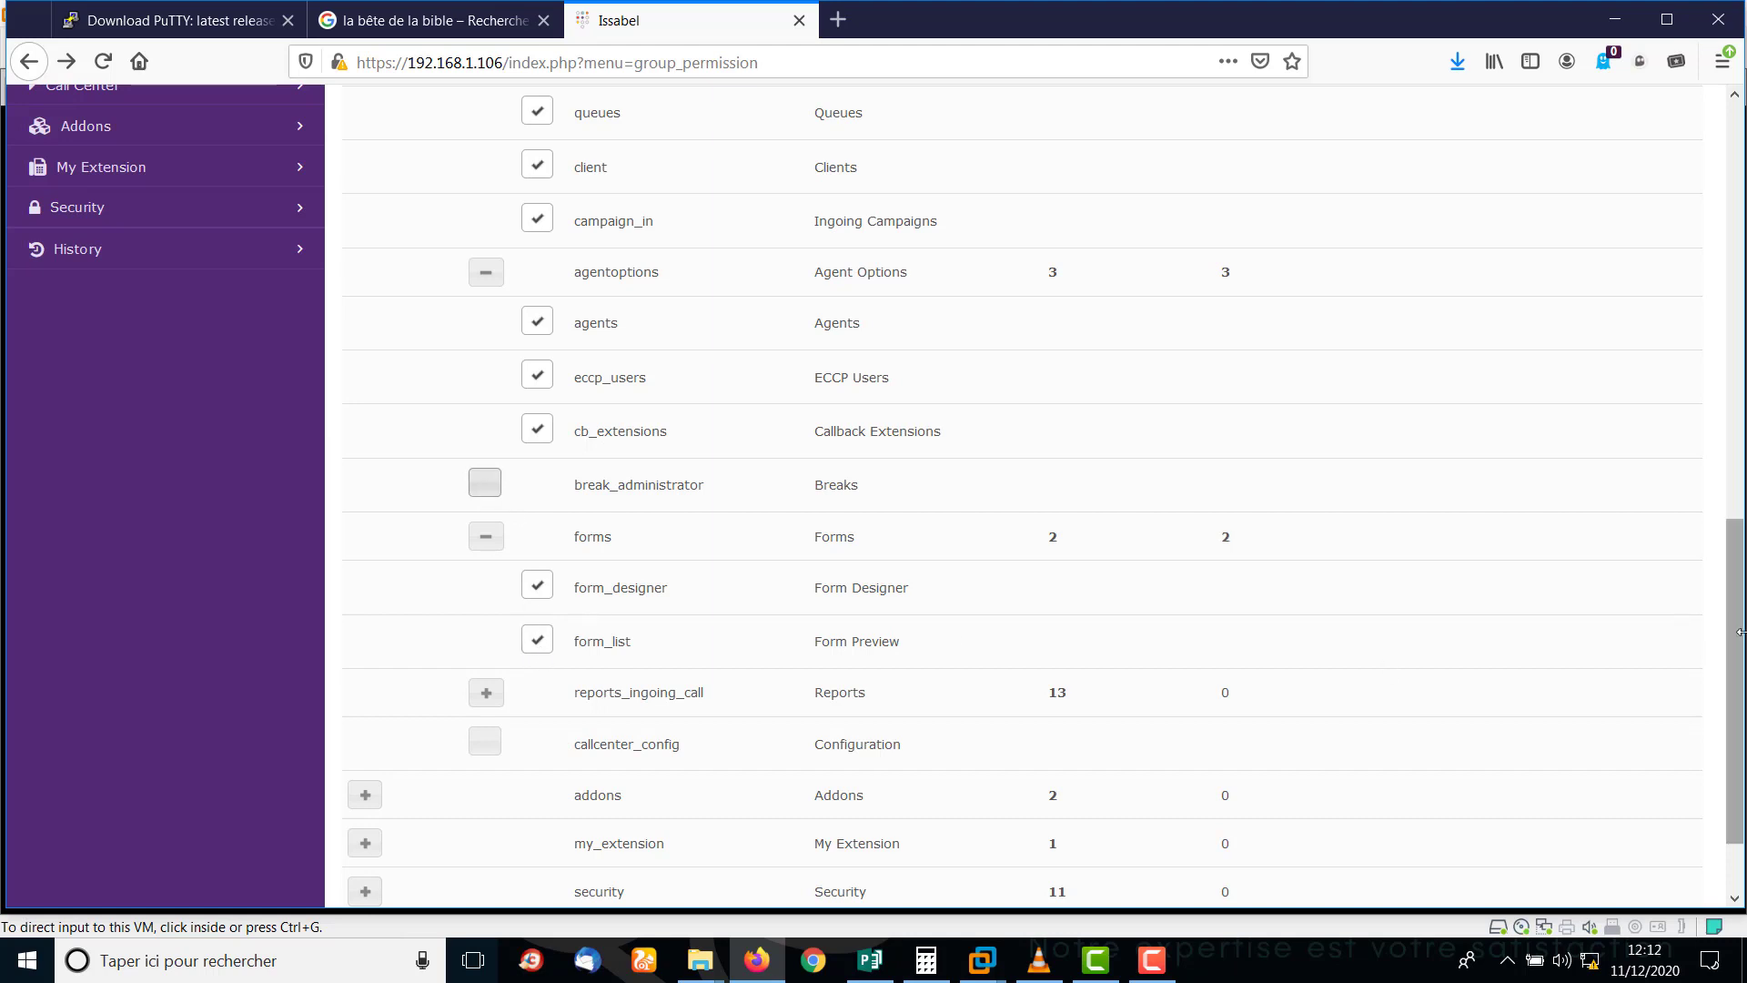
Allow the Reports Break, Calls Detail, Calls per hour, Calls per Agent and Hold Time reports.
scroll(1739, 608, down, 2)
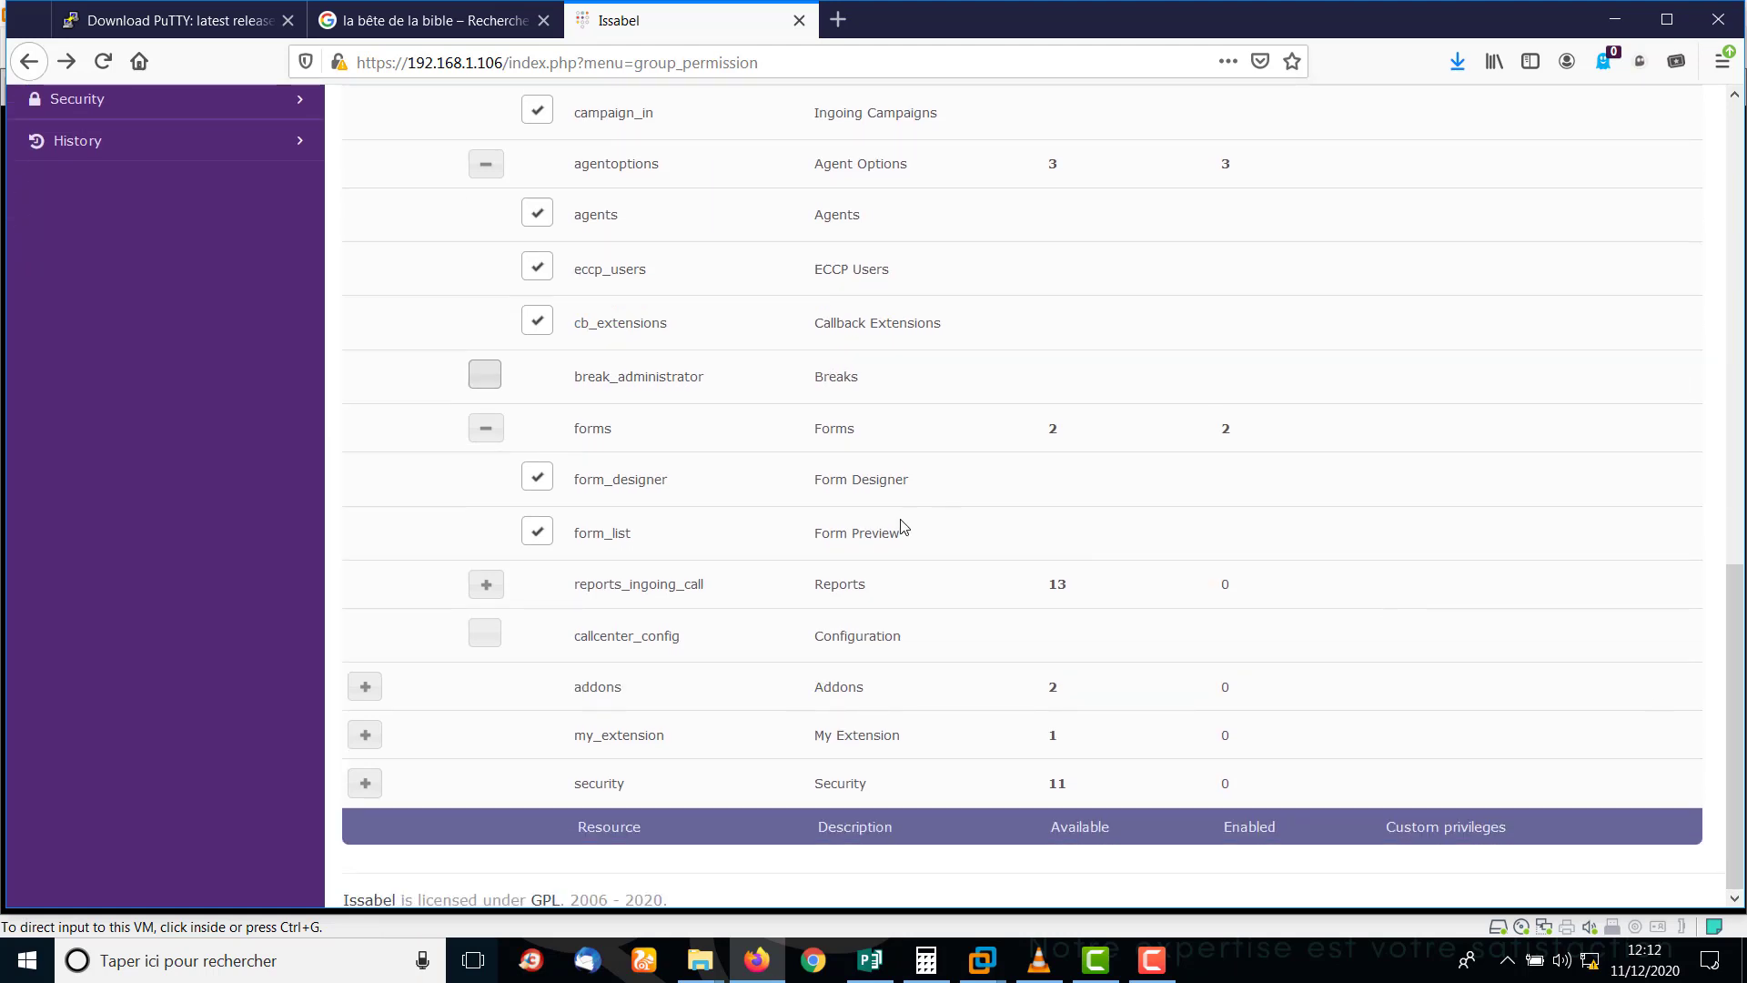
click(486, 584)
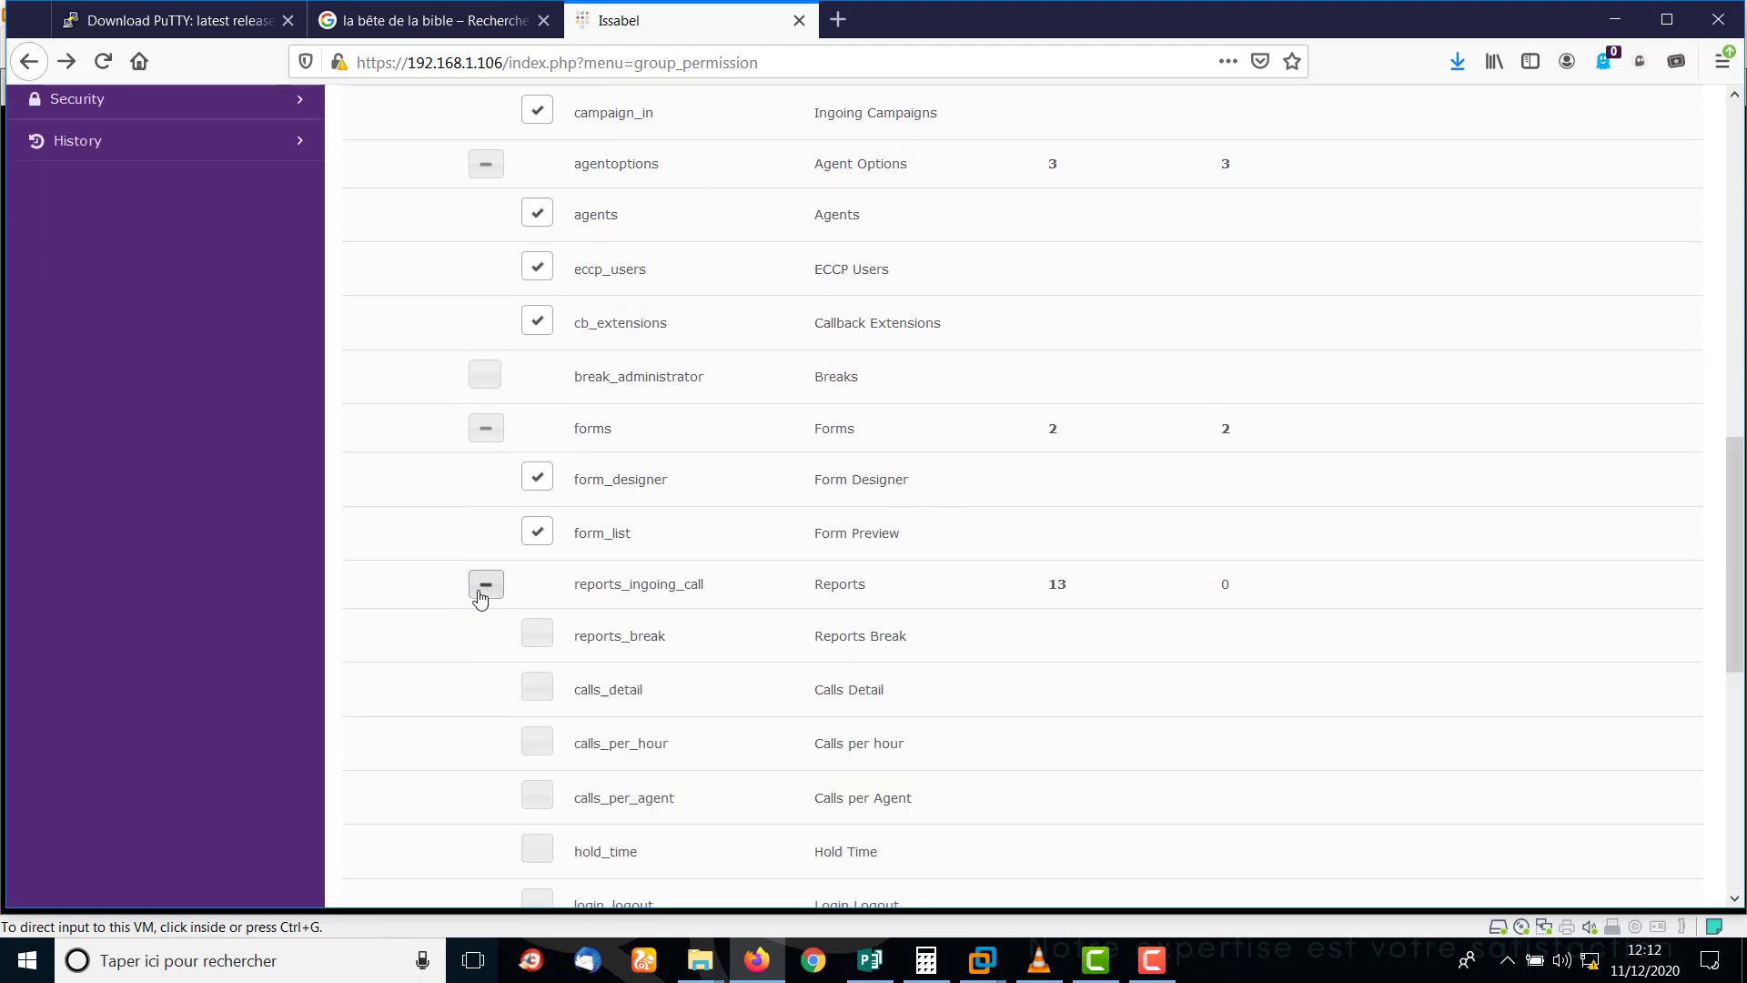
click(535, 637)
click(537, 689)
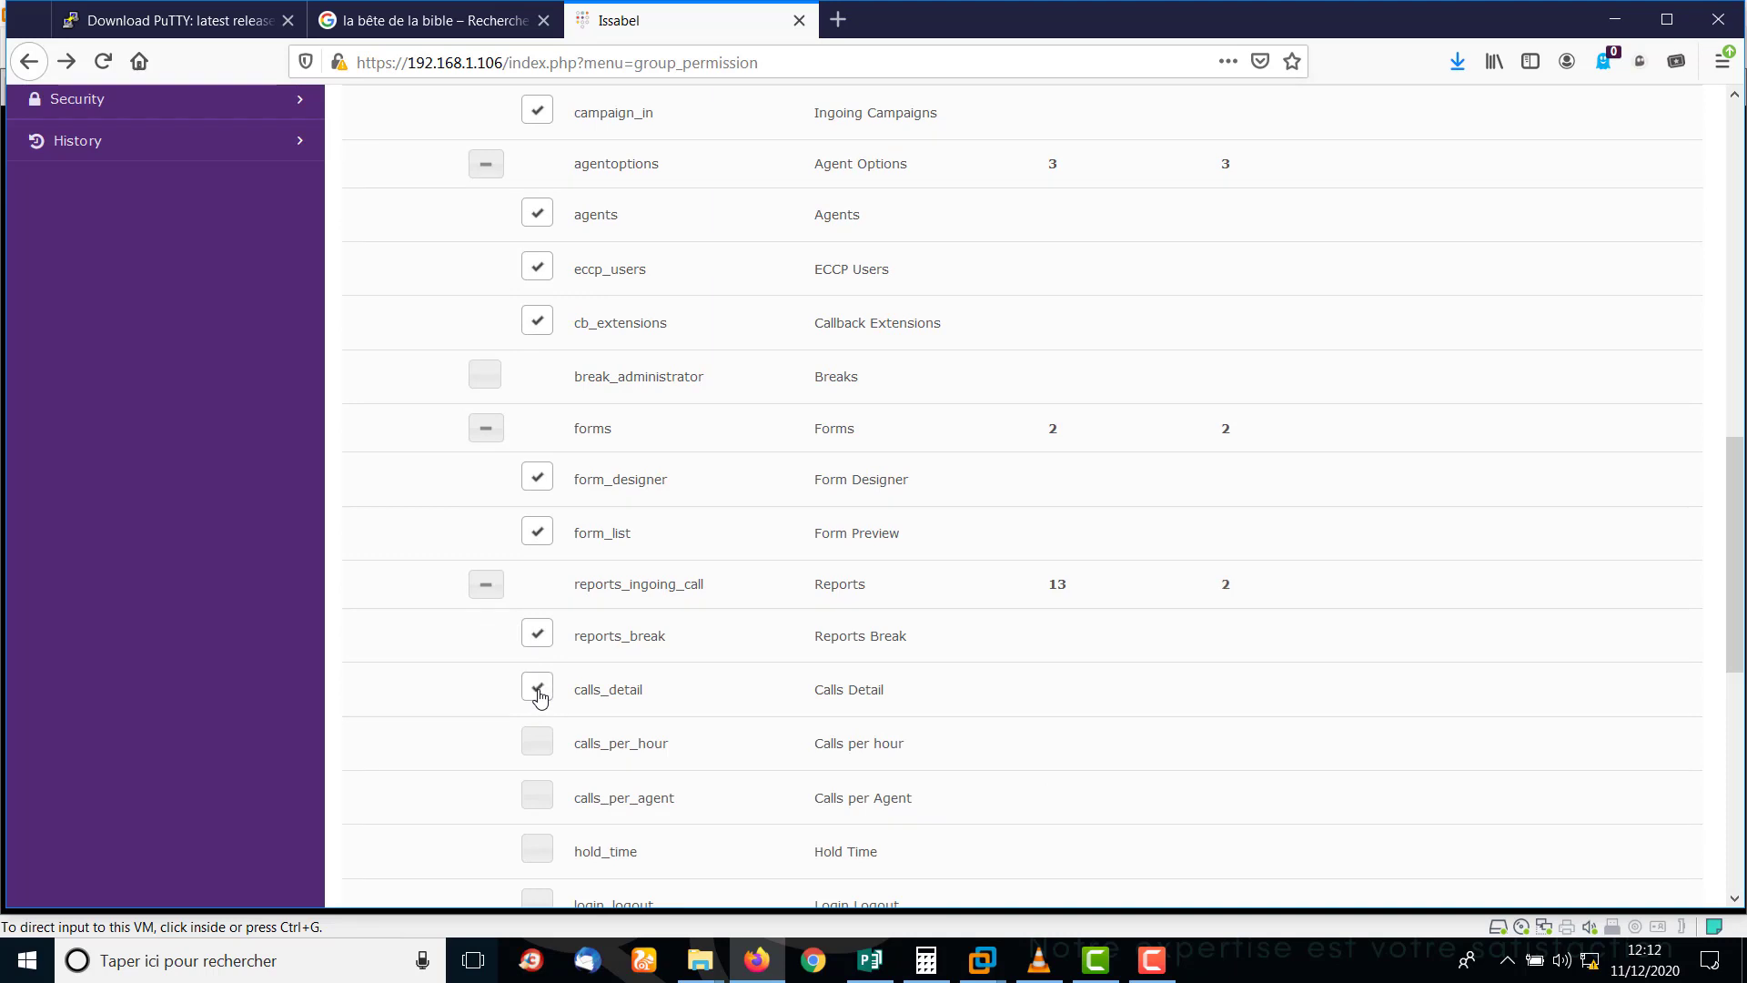
click(538, 741)
click(537, 795)
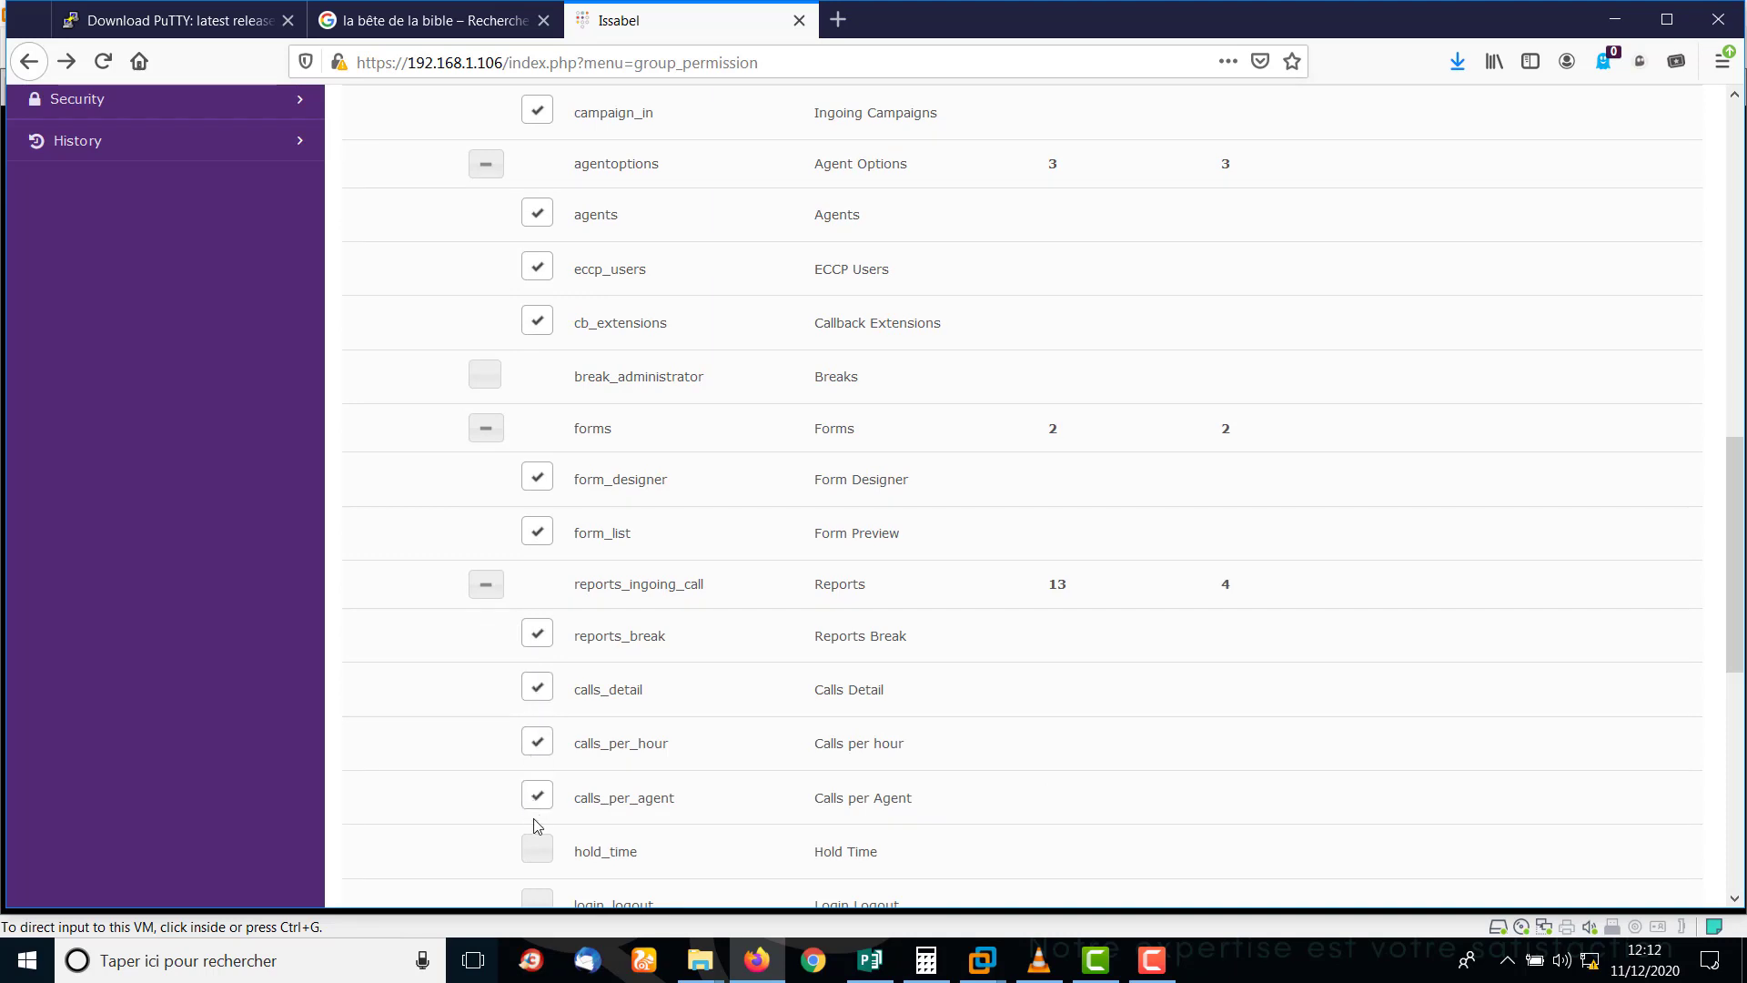
click(538, 852)
Allow the remaining reports and monitors except Login Logout, plus call center Configuration.
drag(1740, 517, 1739, 733)
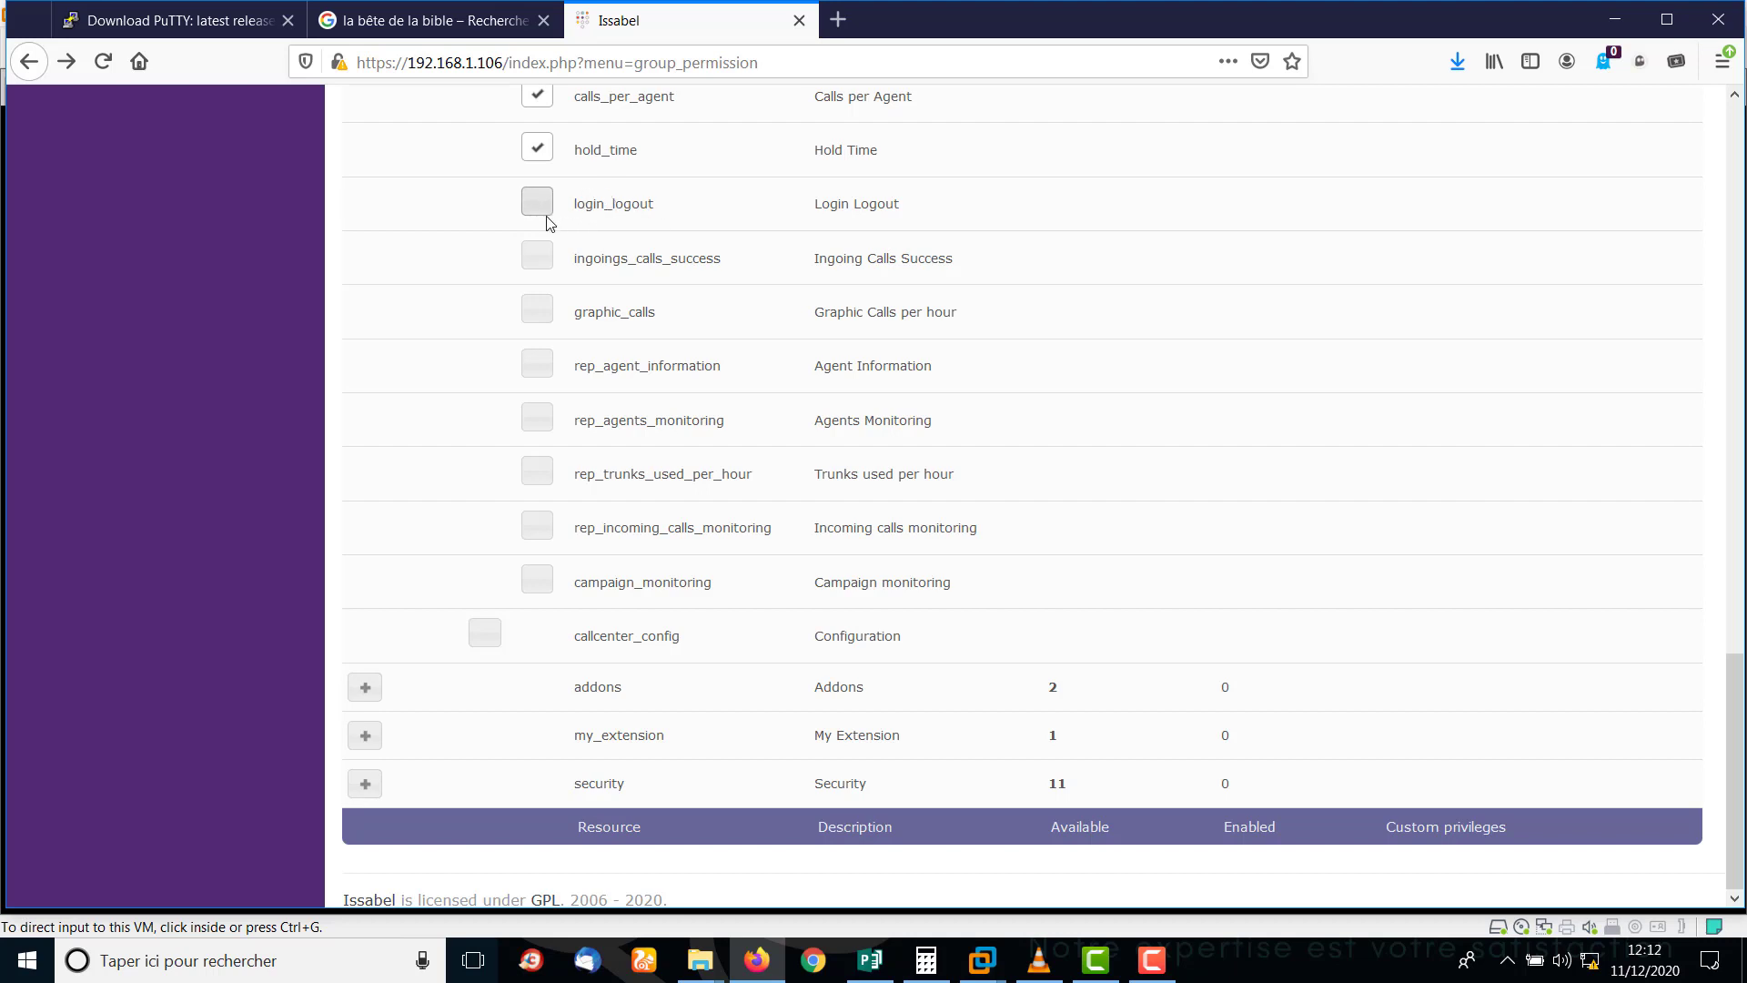
click(541, 264)
click(538, 315)
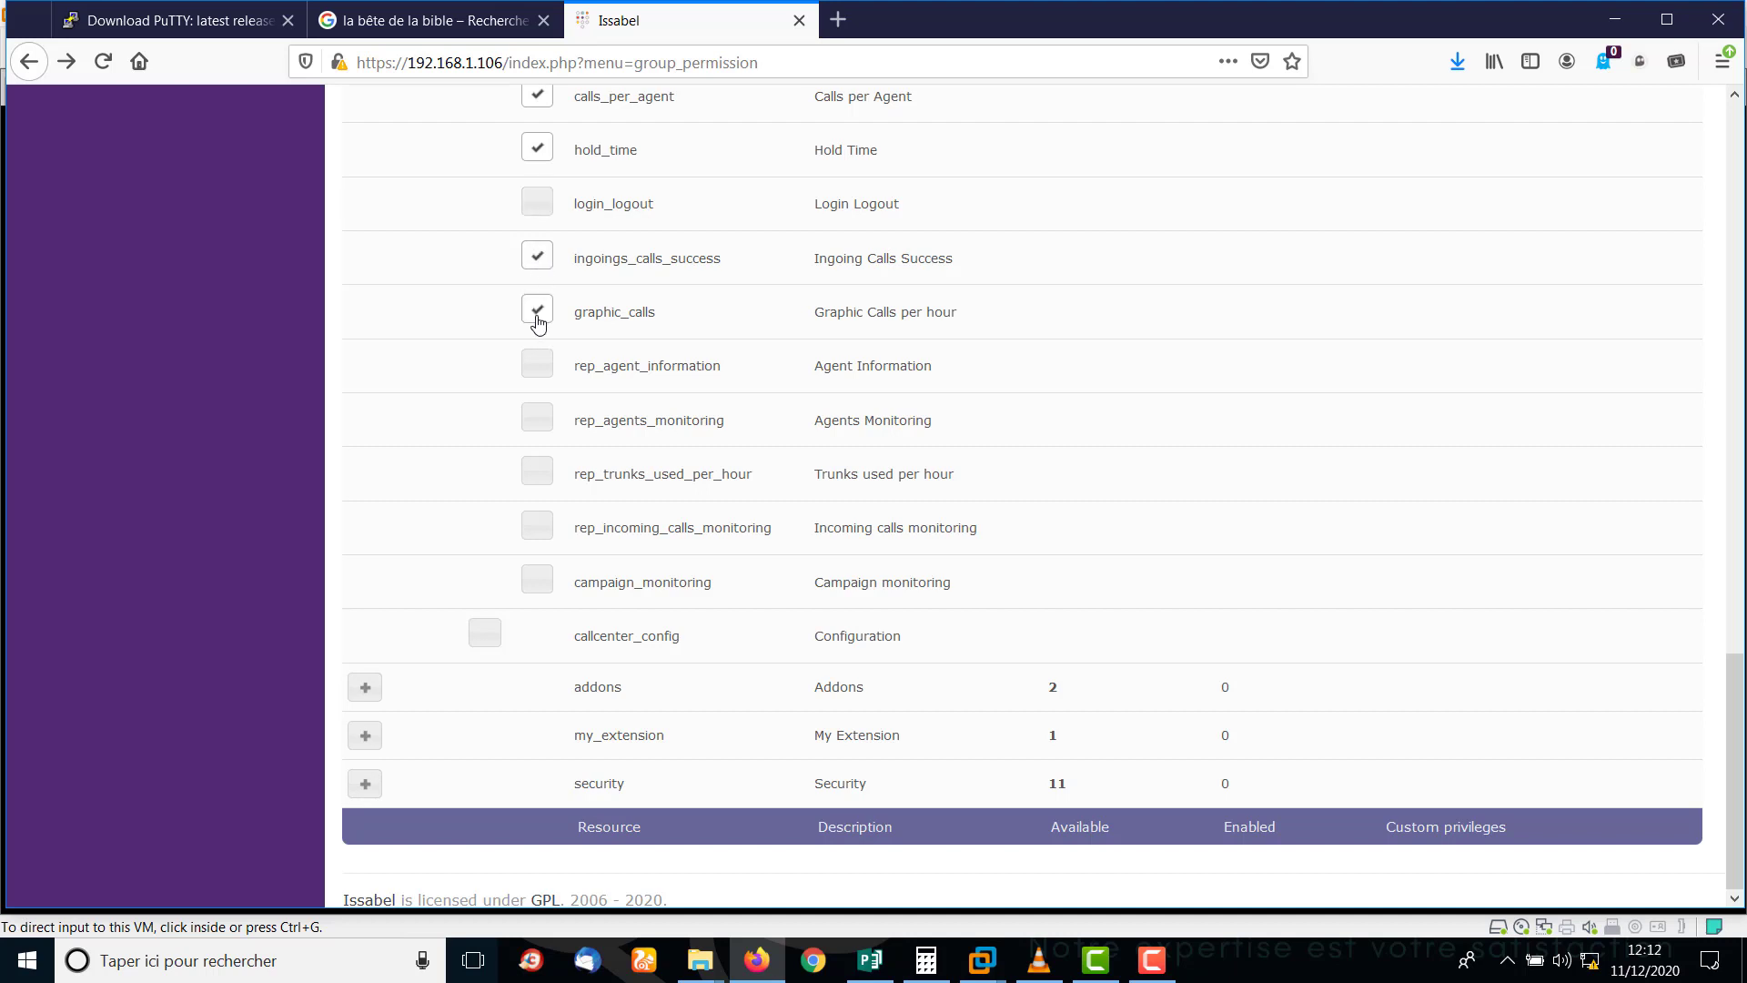
click(535, 371)
click(535, 422)
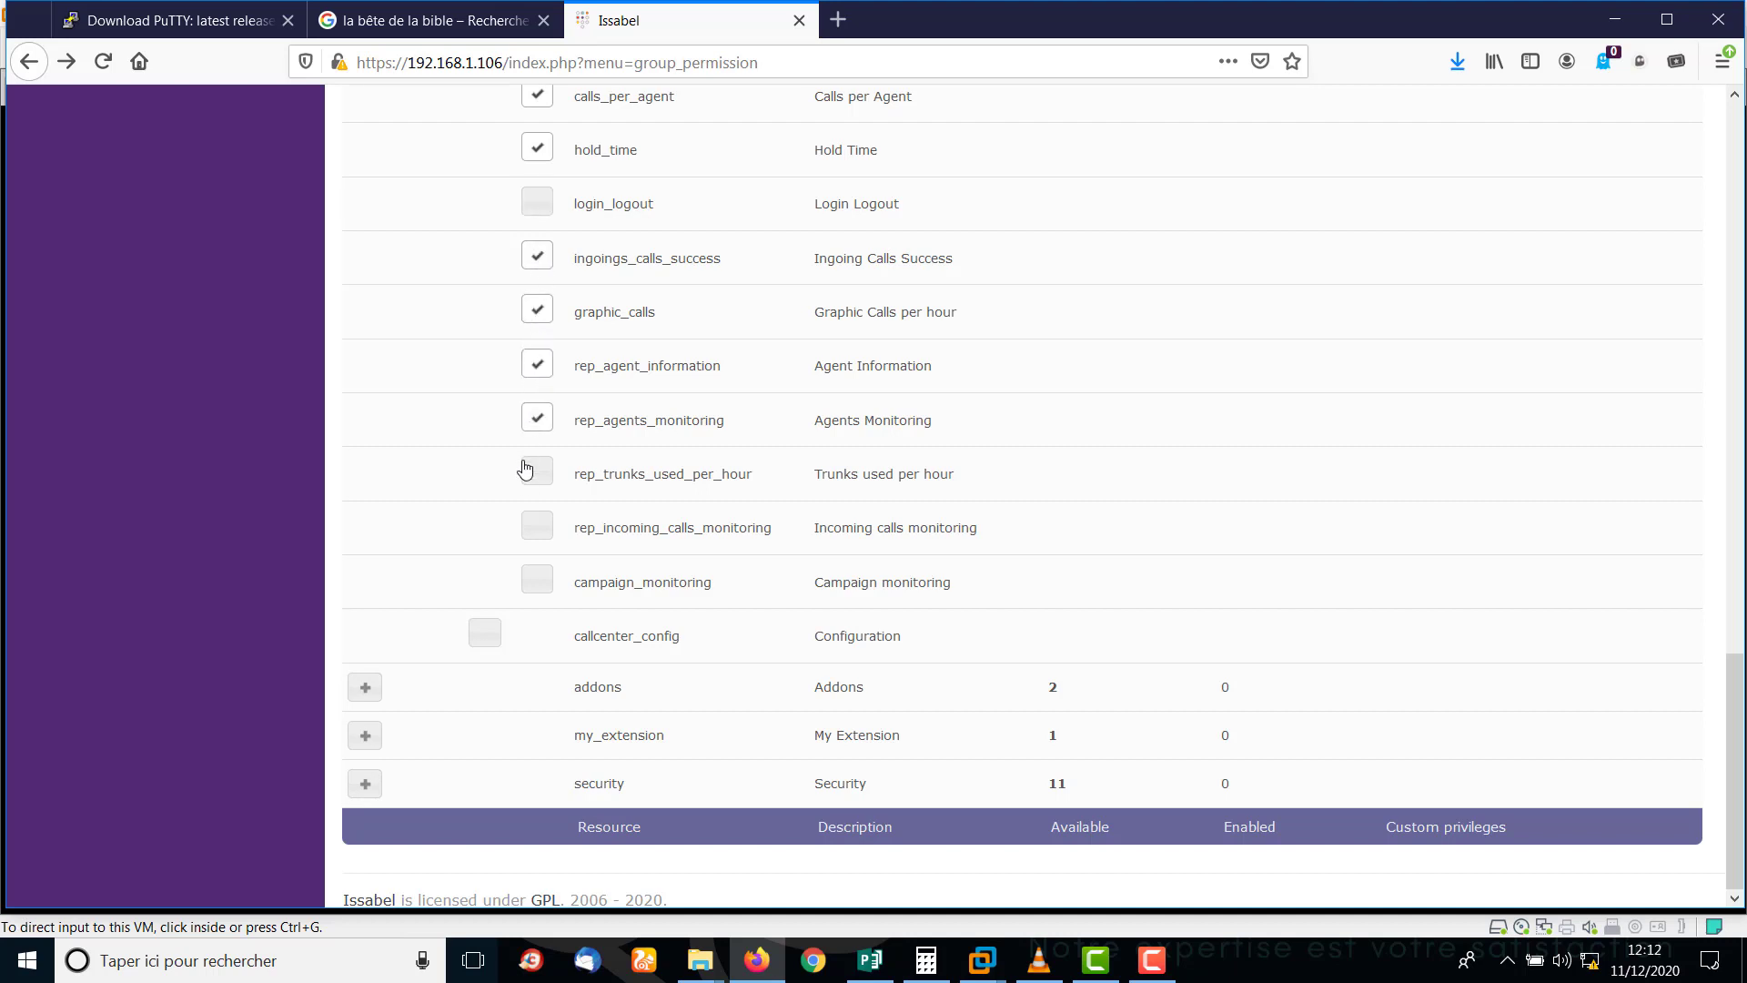
click(535, 483)
click(537, 530)
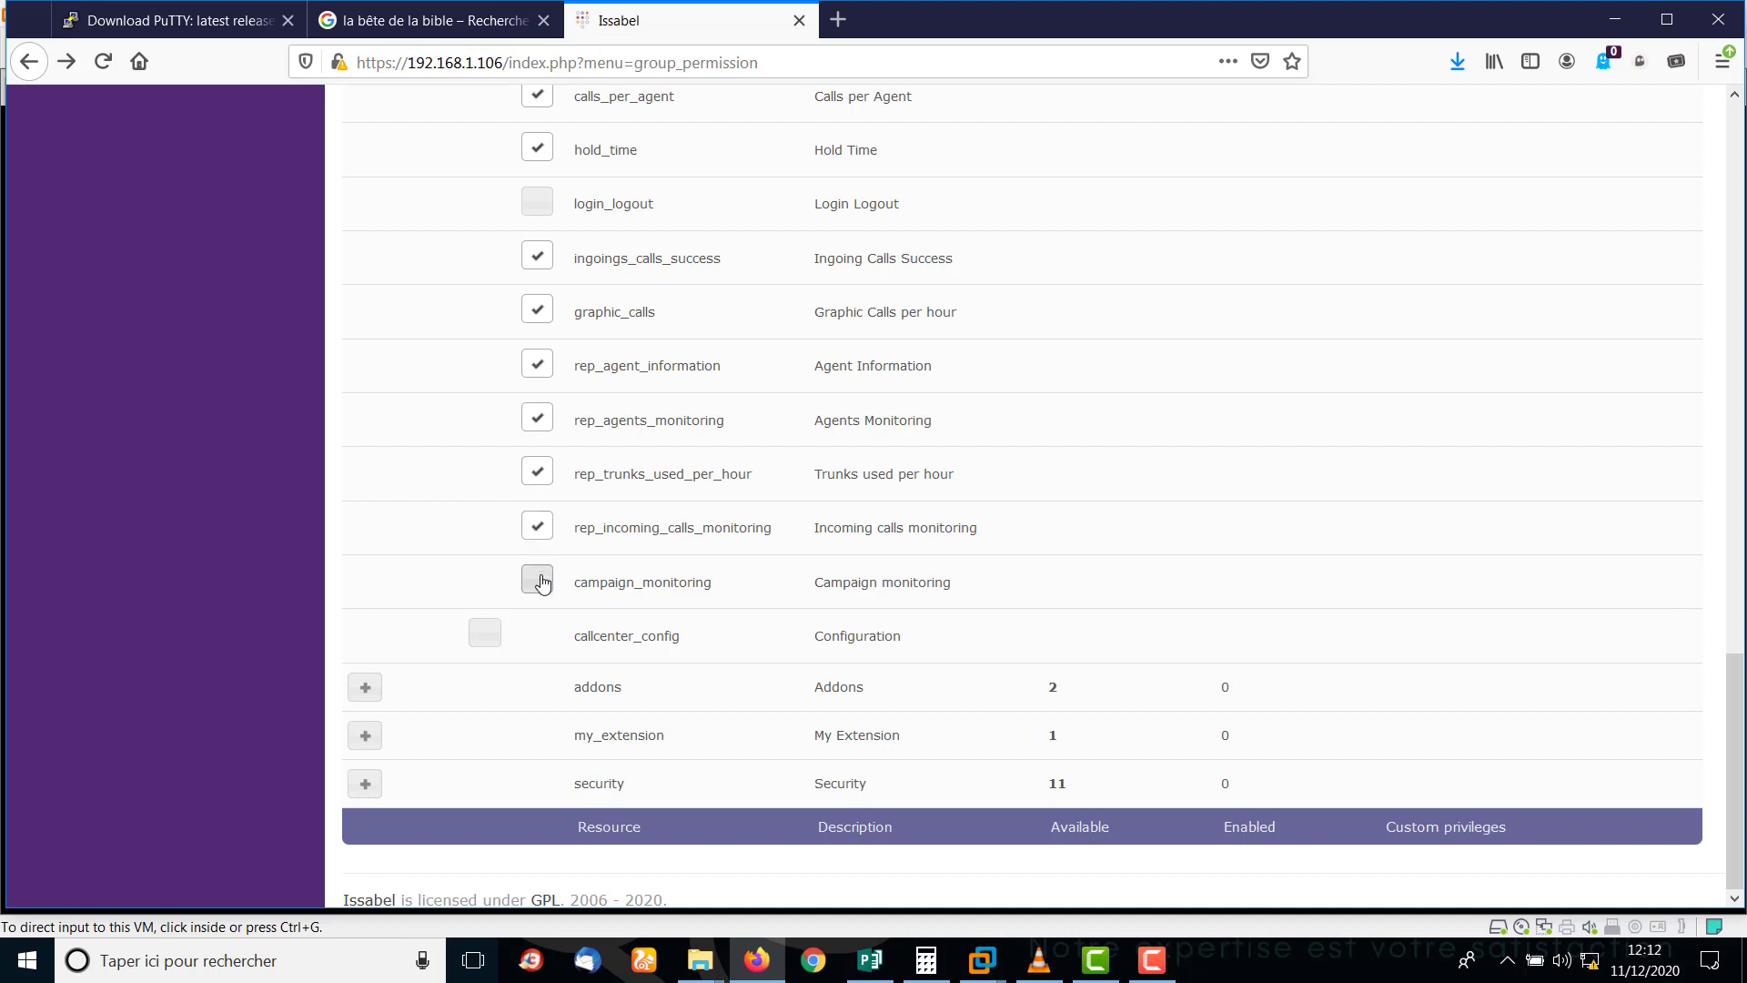
click(541, 586)
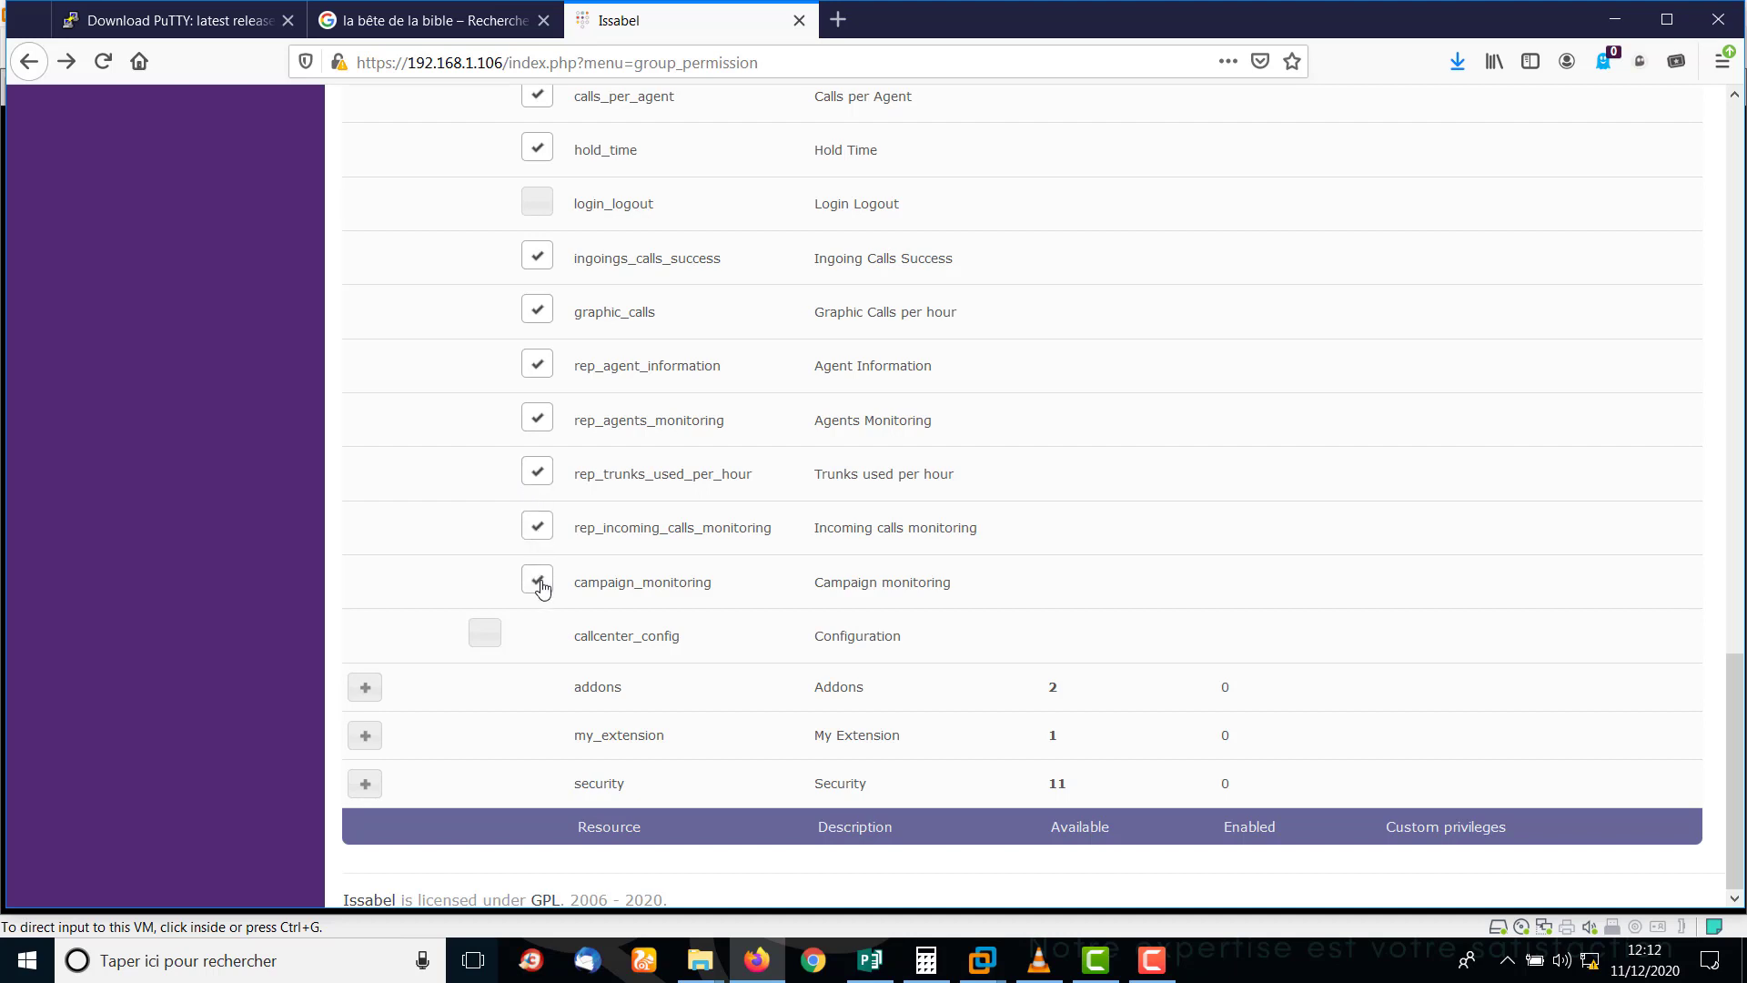
click(488, 636)
click(365, 688)
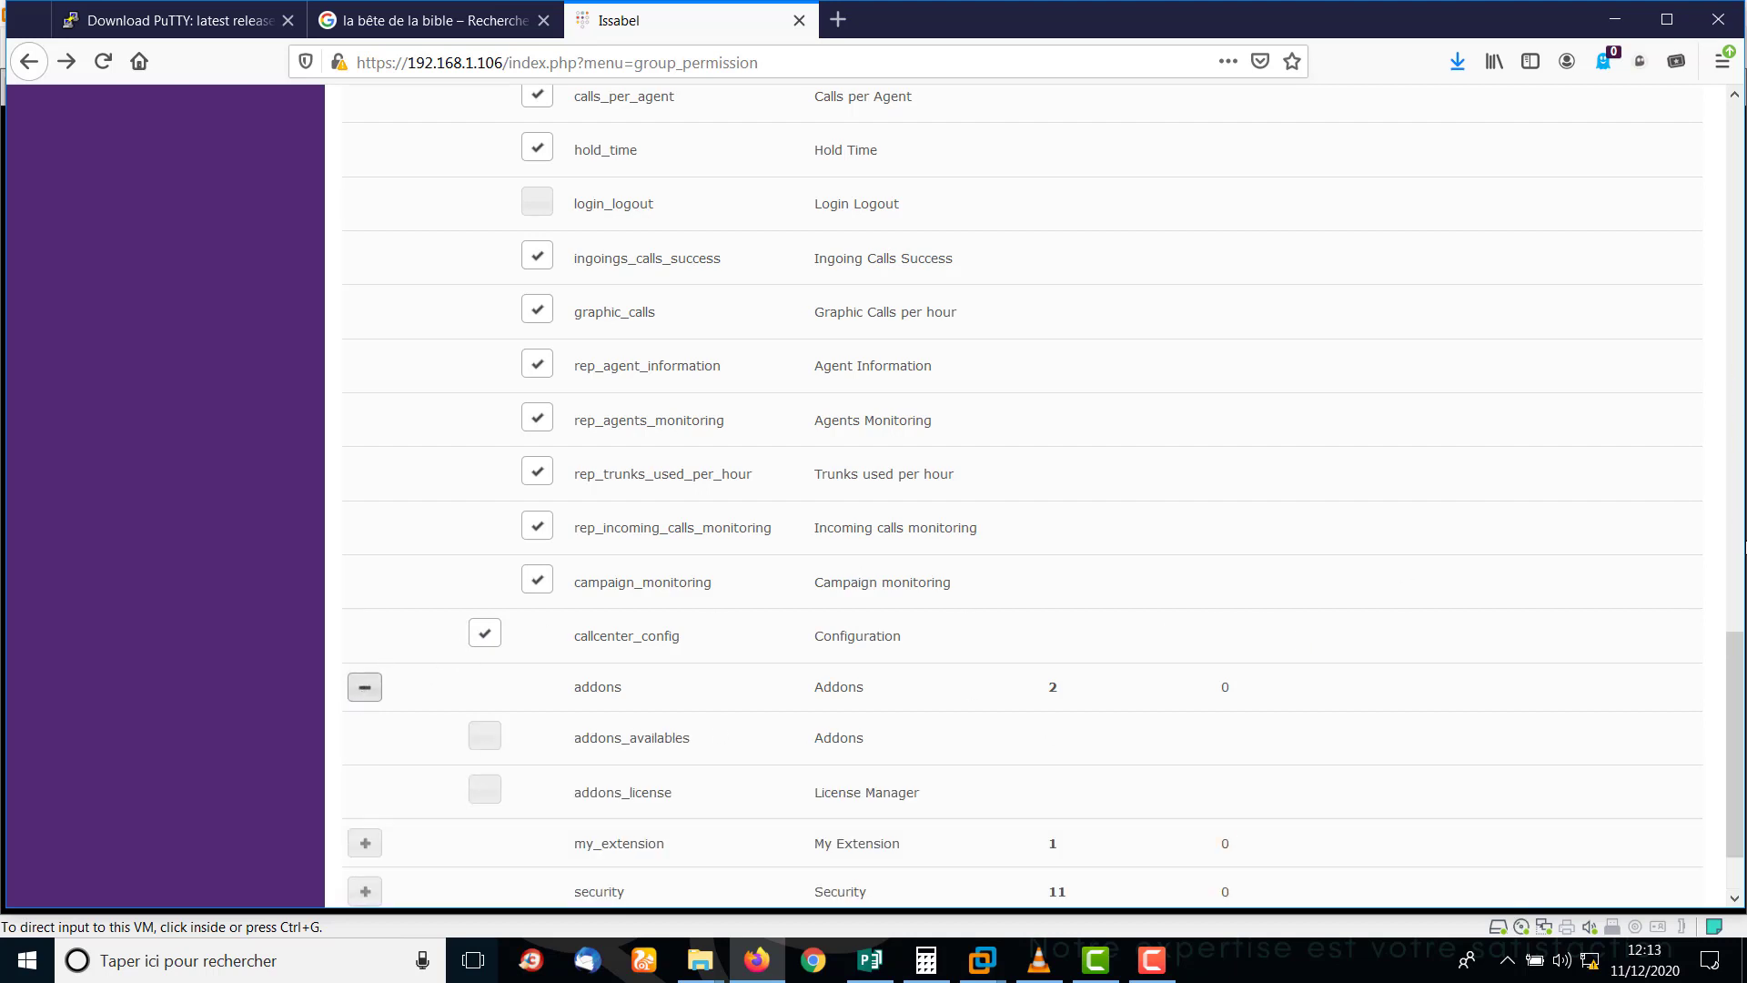
Review the addons, my_extension and security permission rows without changing them.
scroll(1741, 755, down, 1)
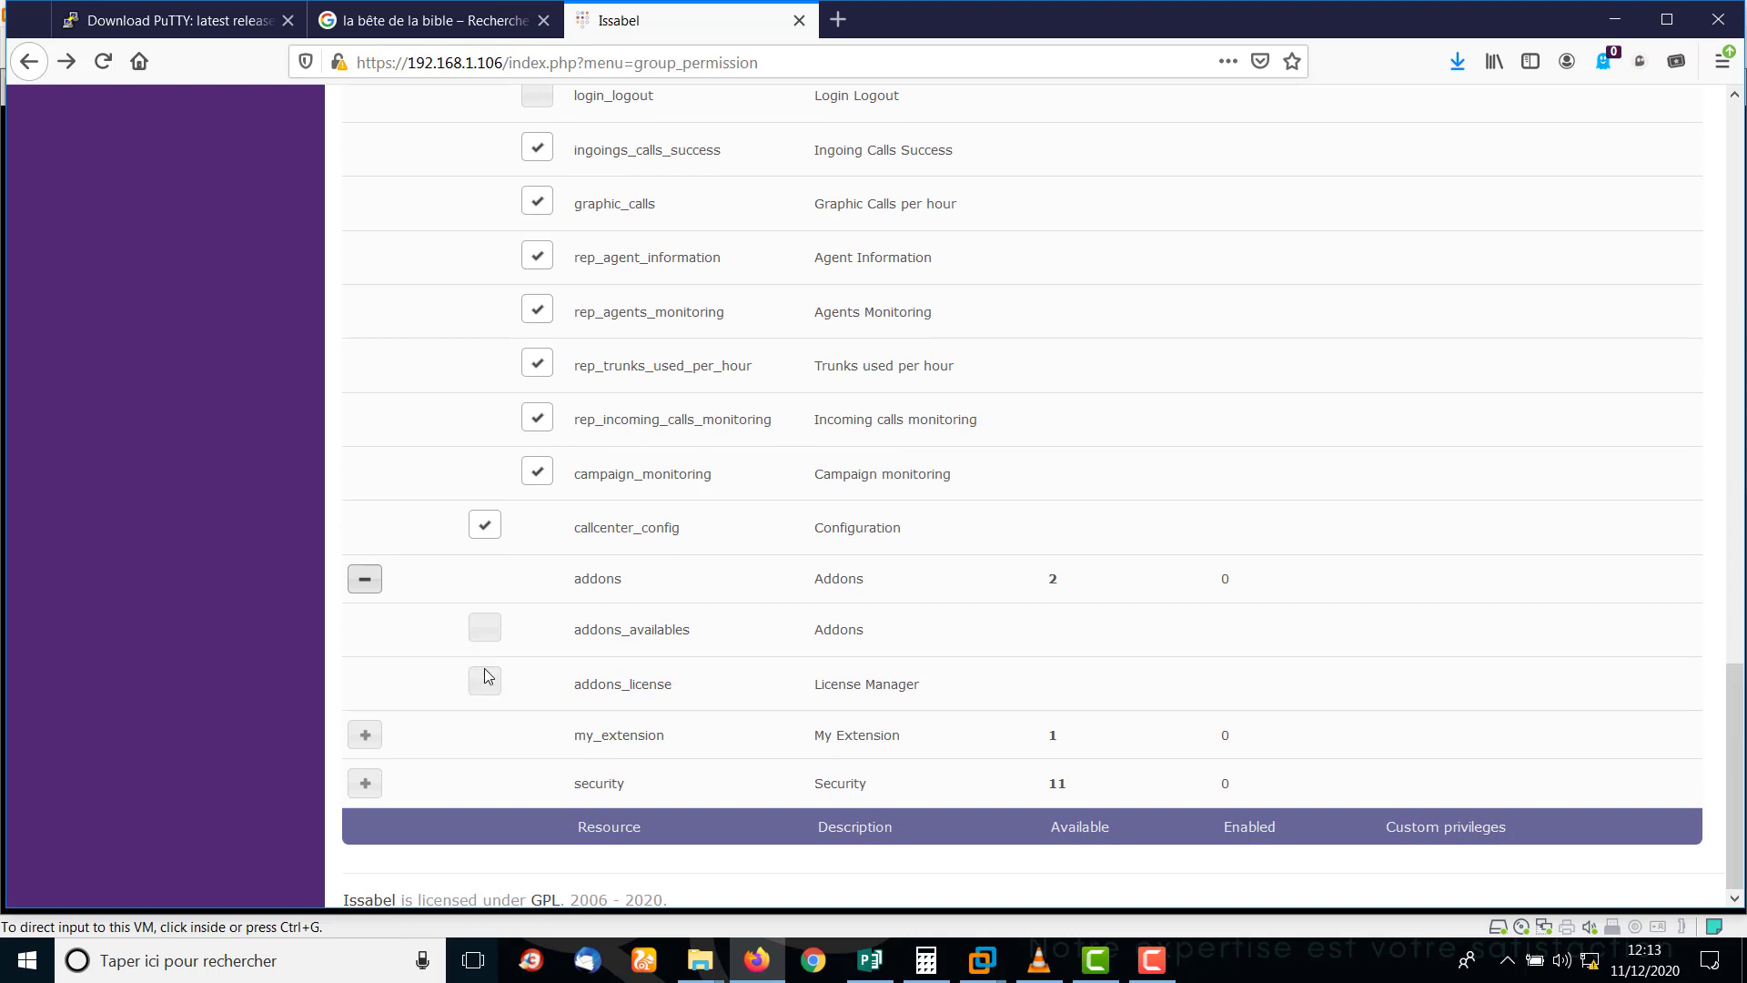
click(377, 585)
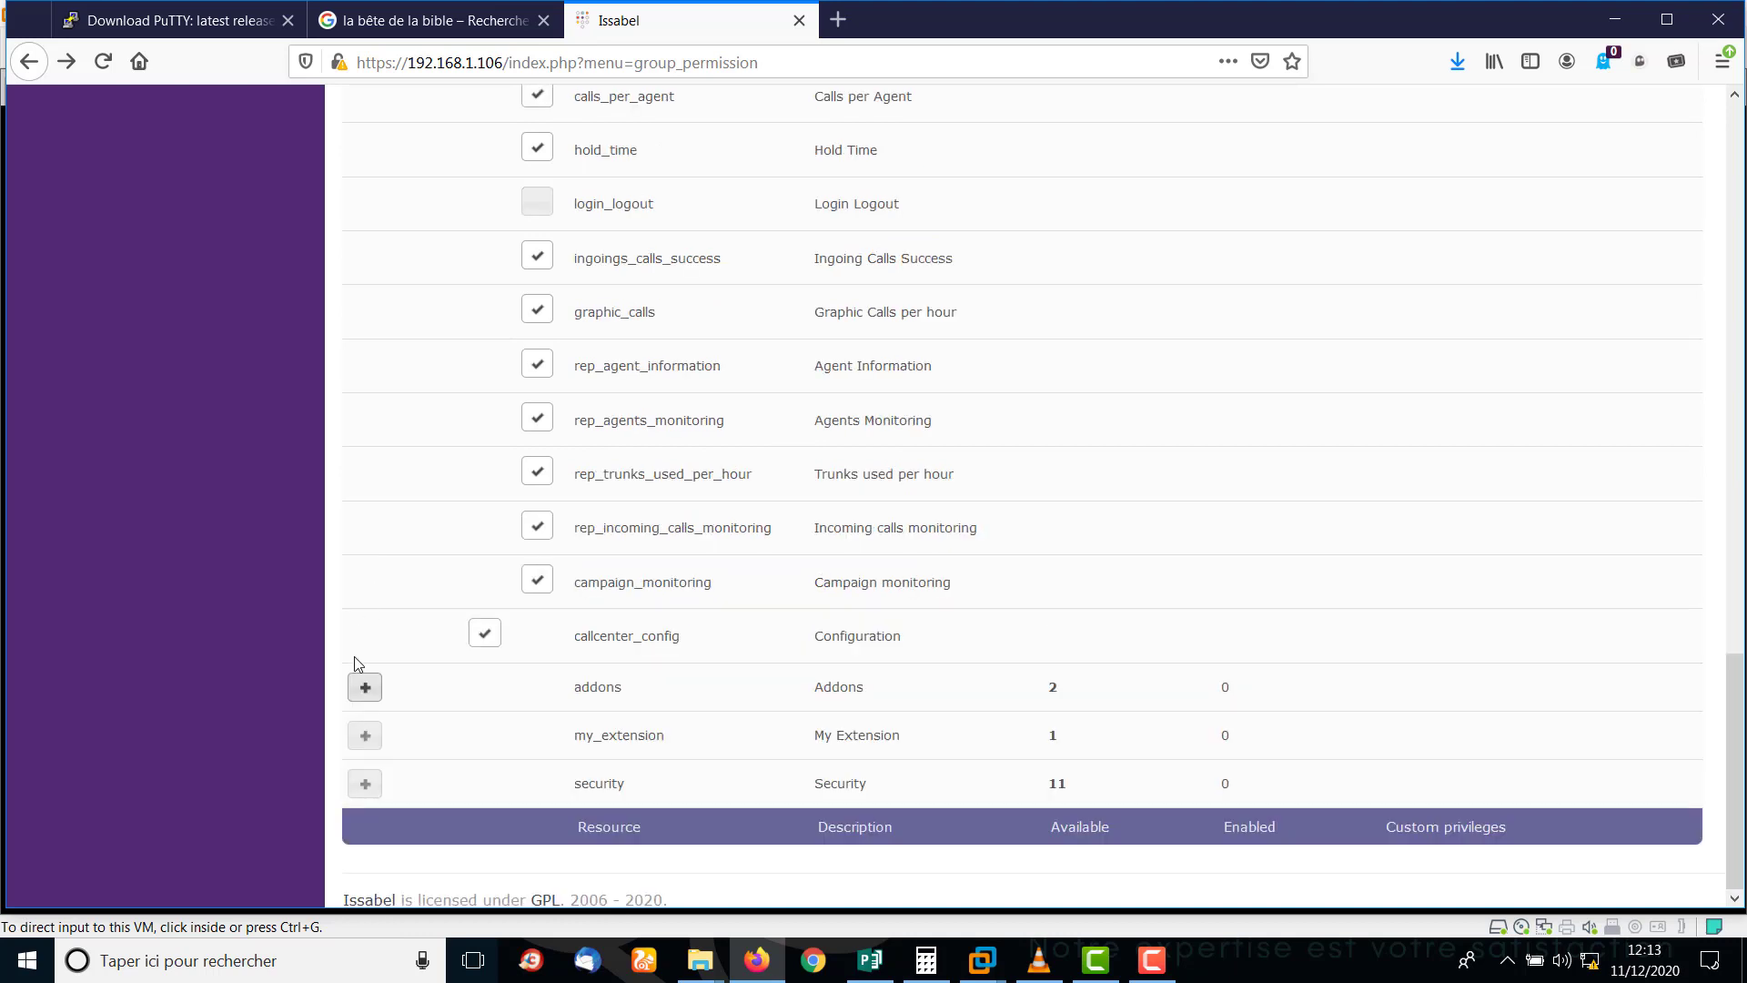
click(367, 737)
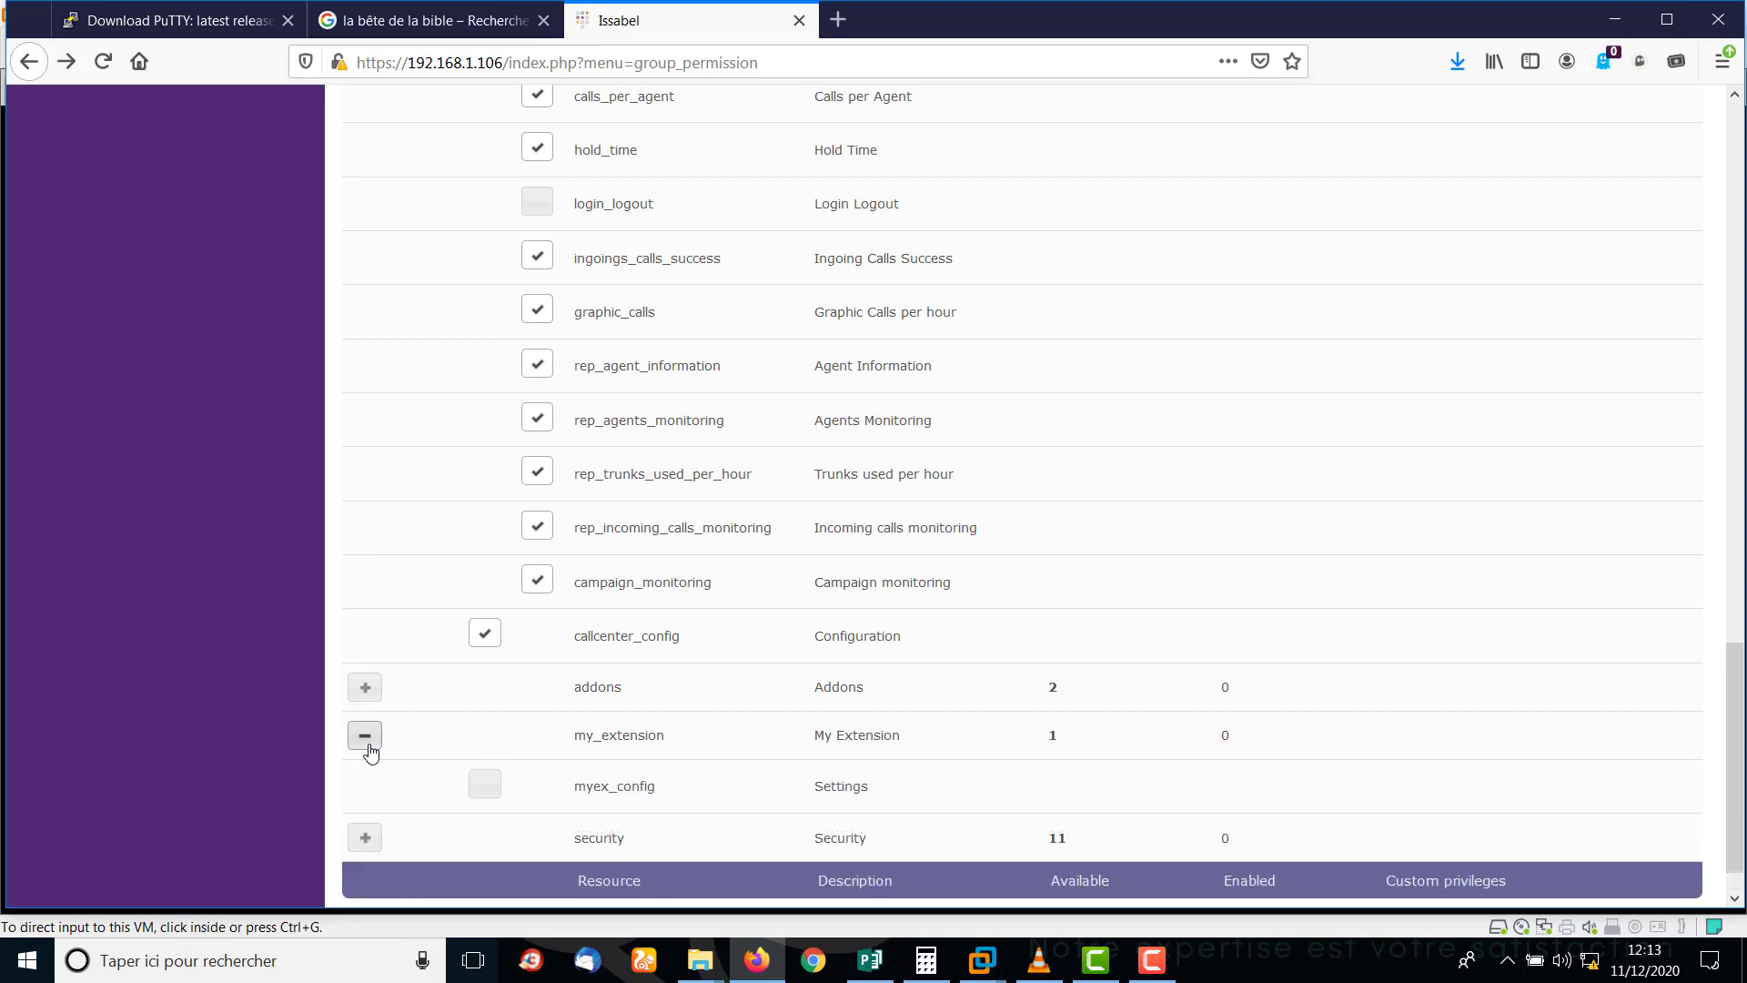
click(368, 748)
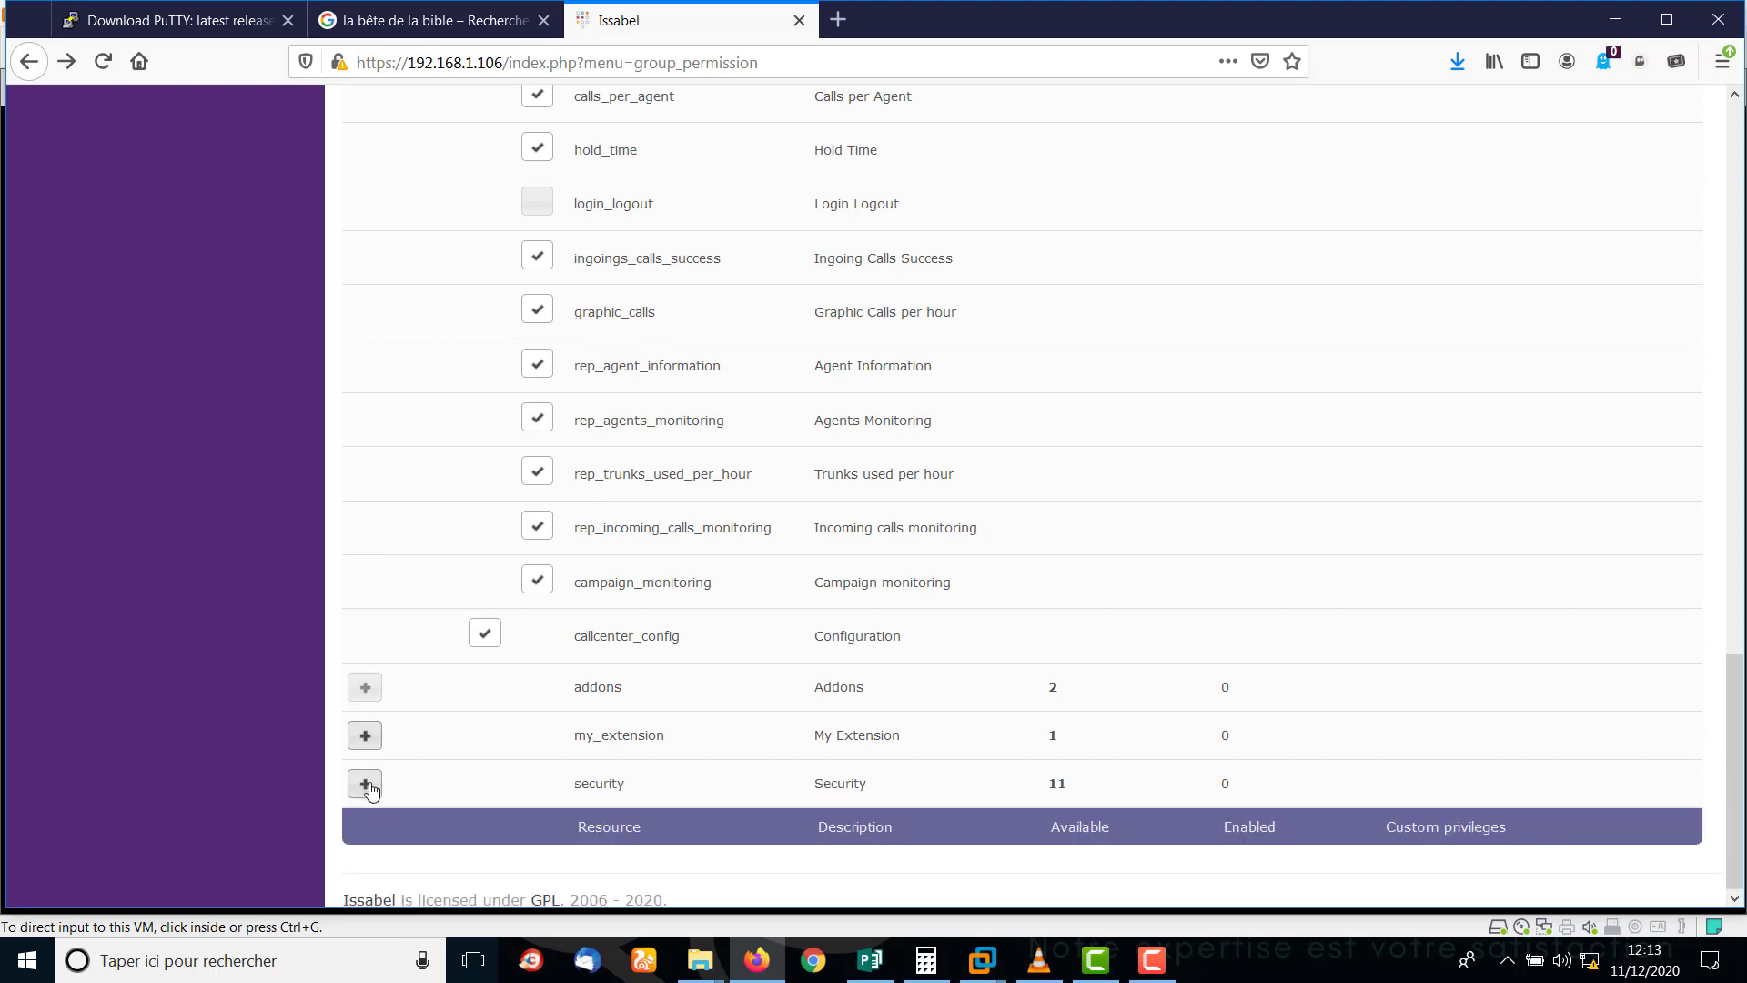
click(369, 791)
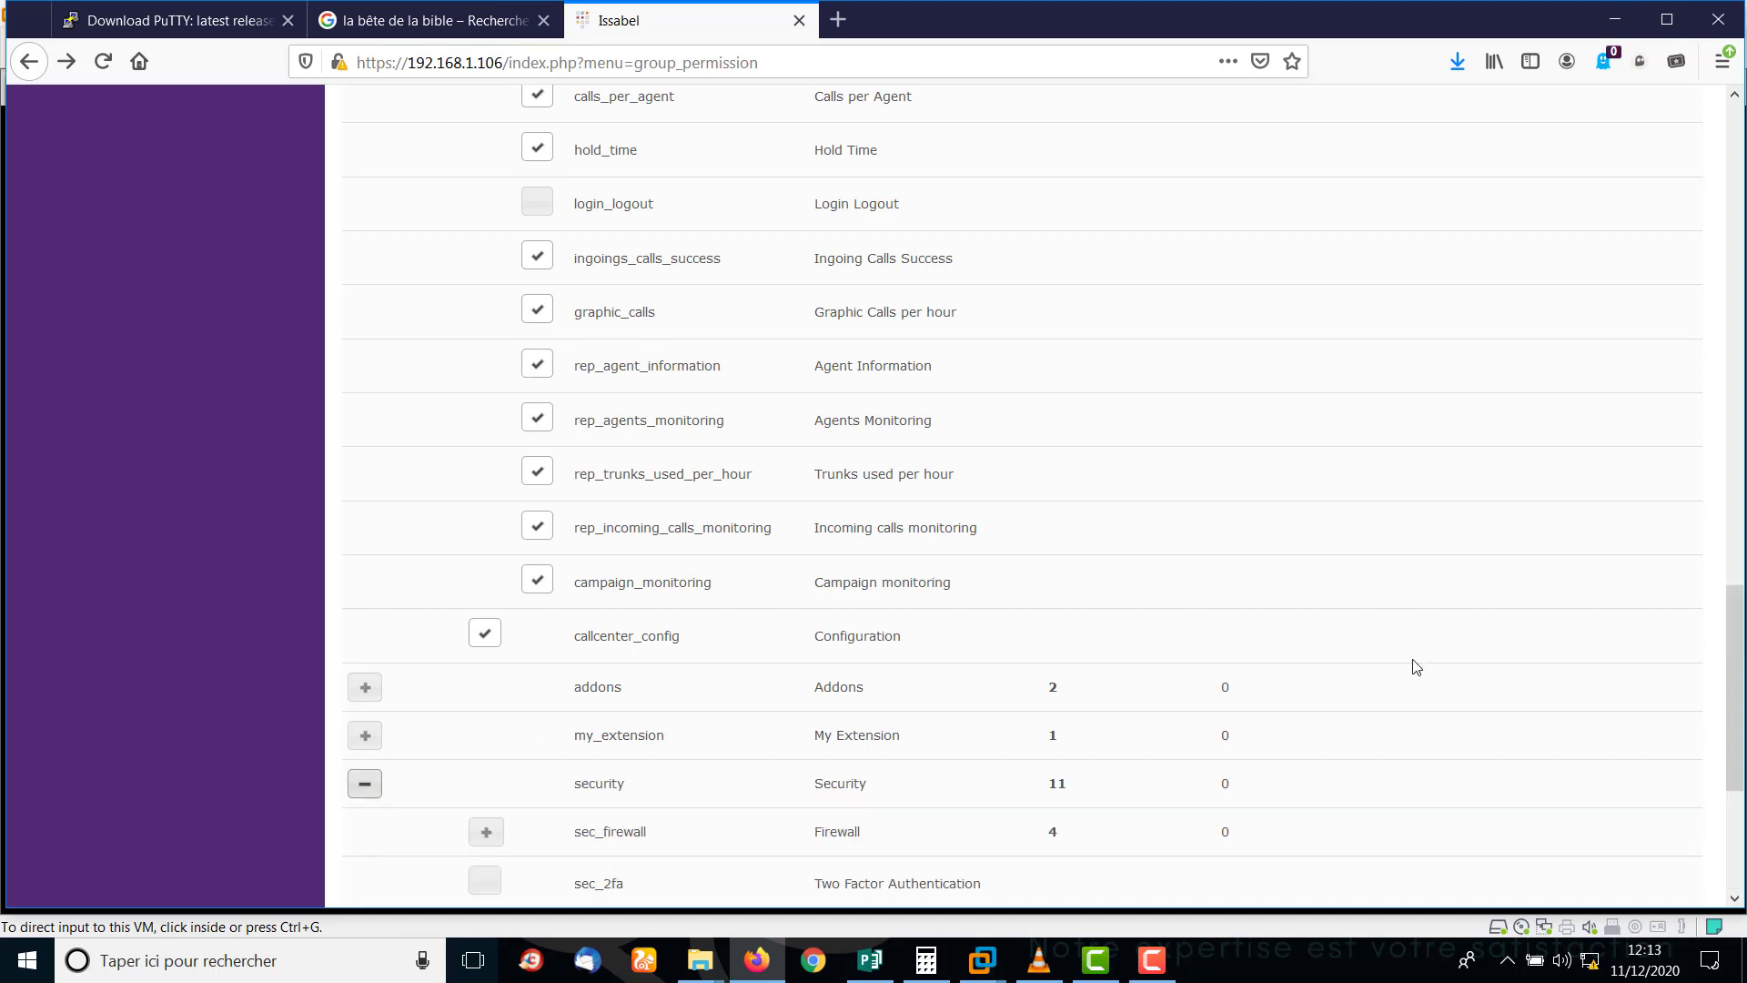
drag(1740, 611, 1742, 769)
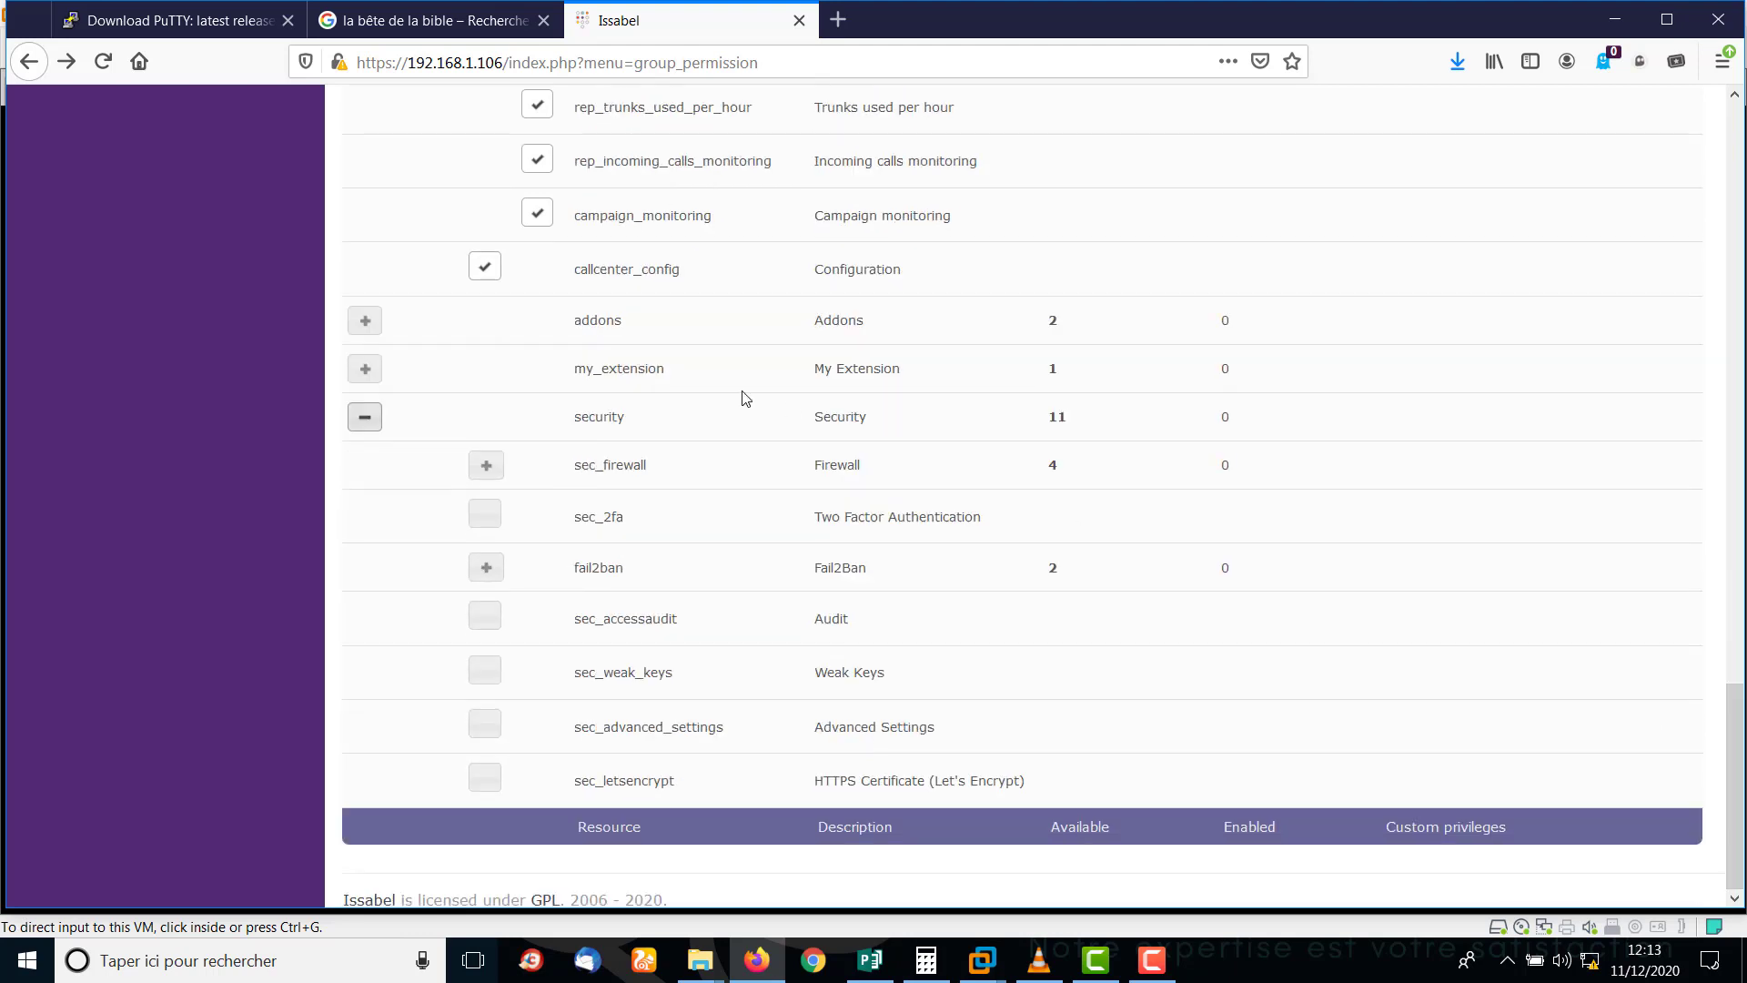
click(365, 416)
Save the selected permissions as accessible for the supervisor group.
drag(1736, 773, 1736, 223)
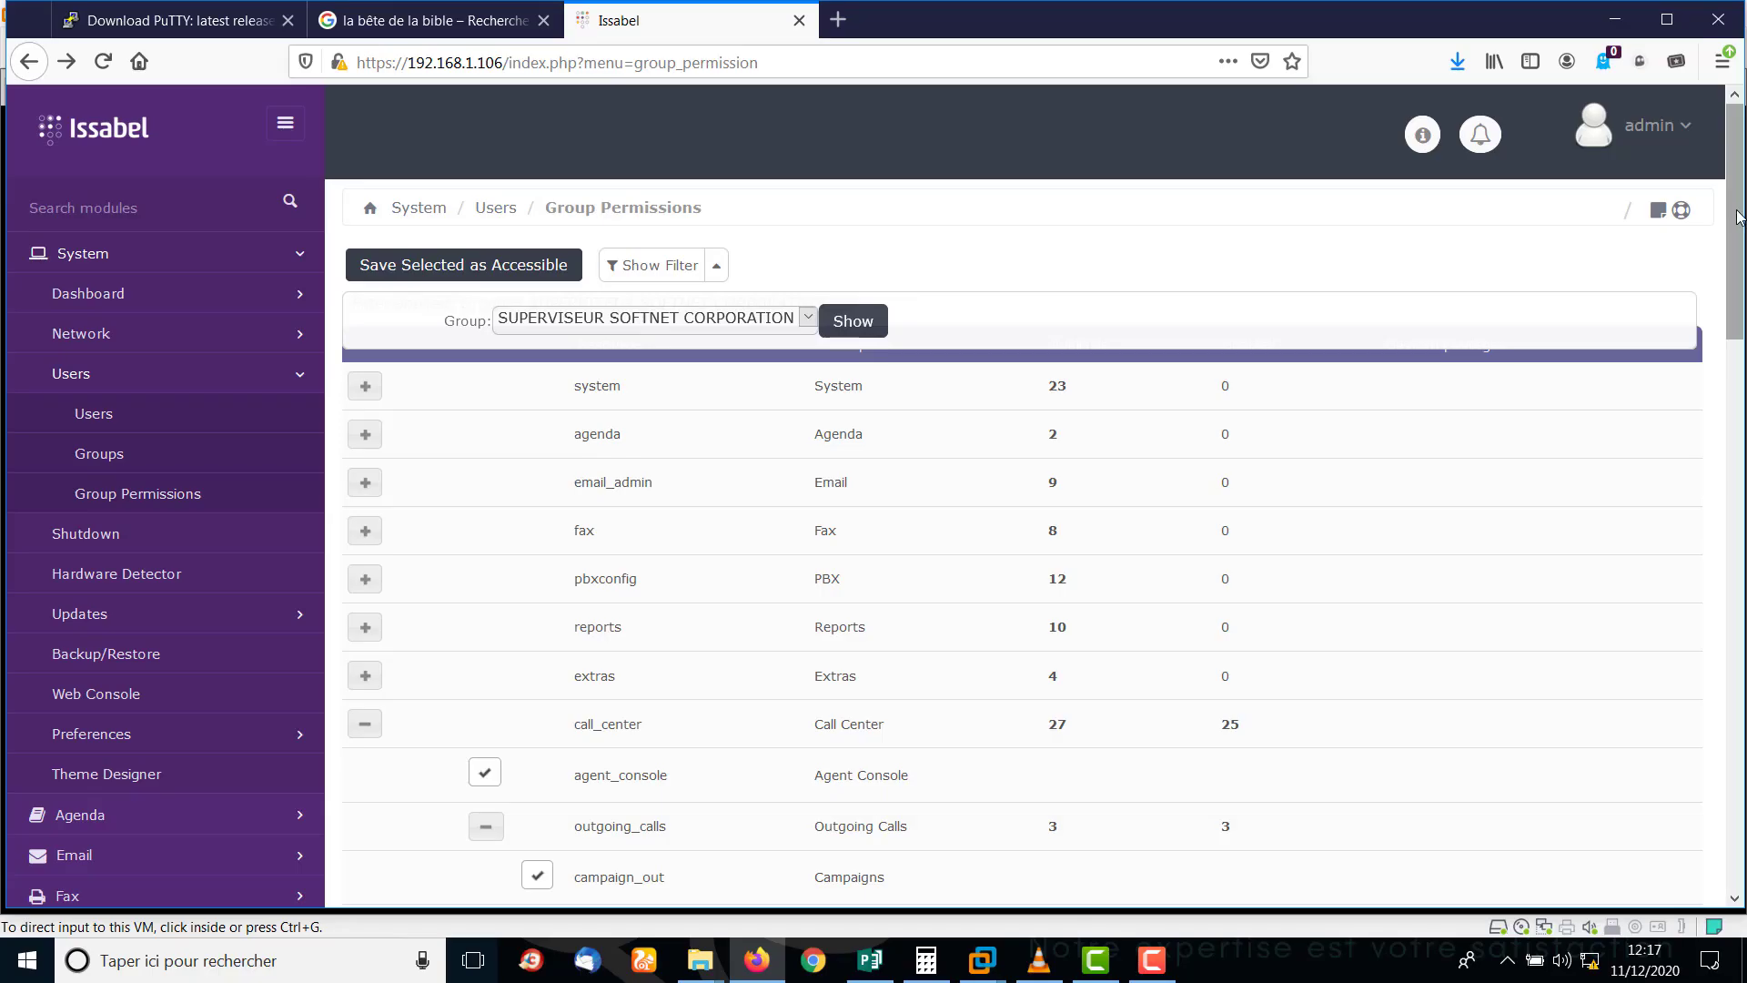
mouse_move(1738, 217)
mouse_down()
mouse_move(1741, 819)
mouse_move(1741, 264)
mouse_up()
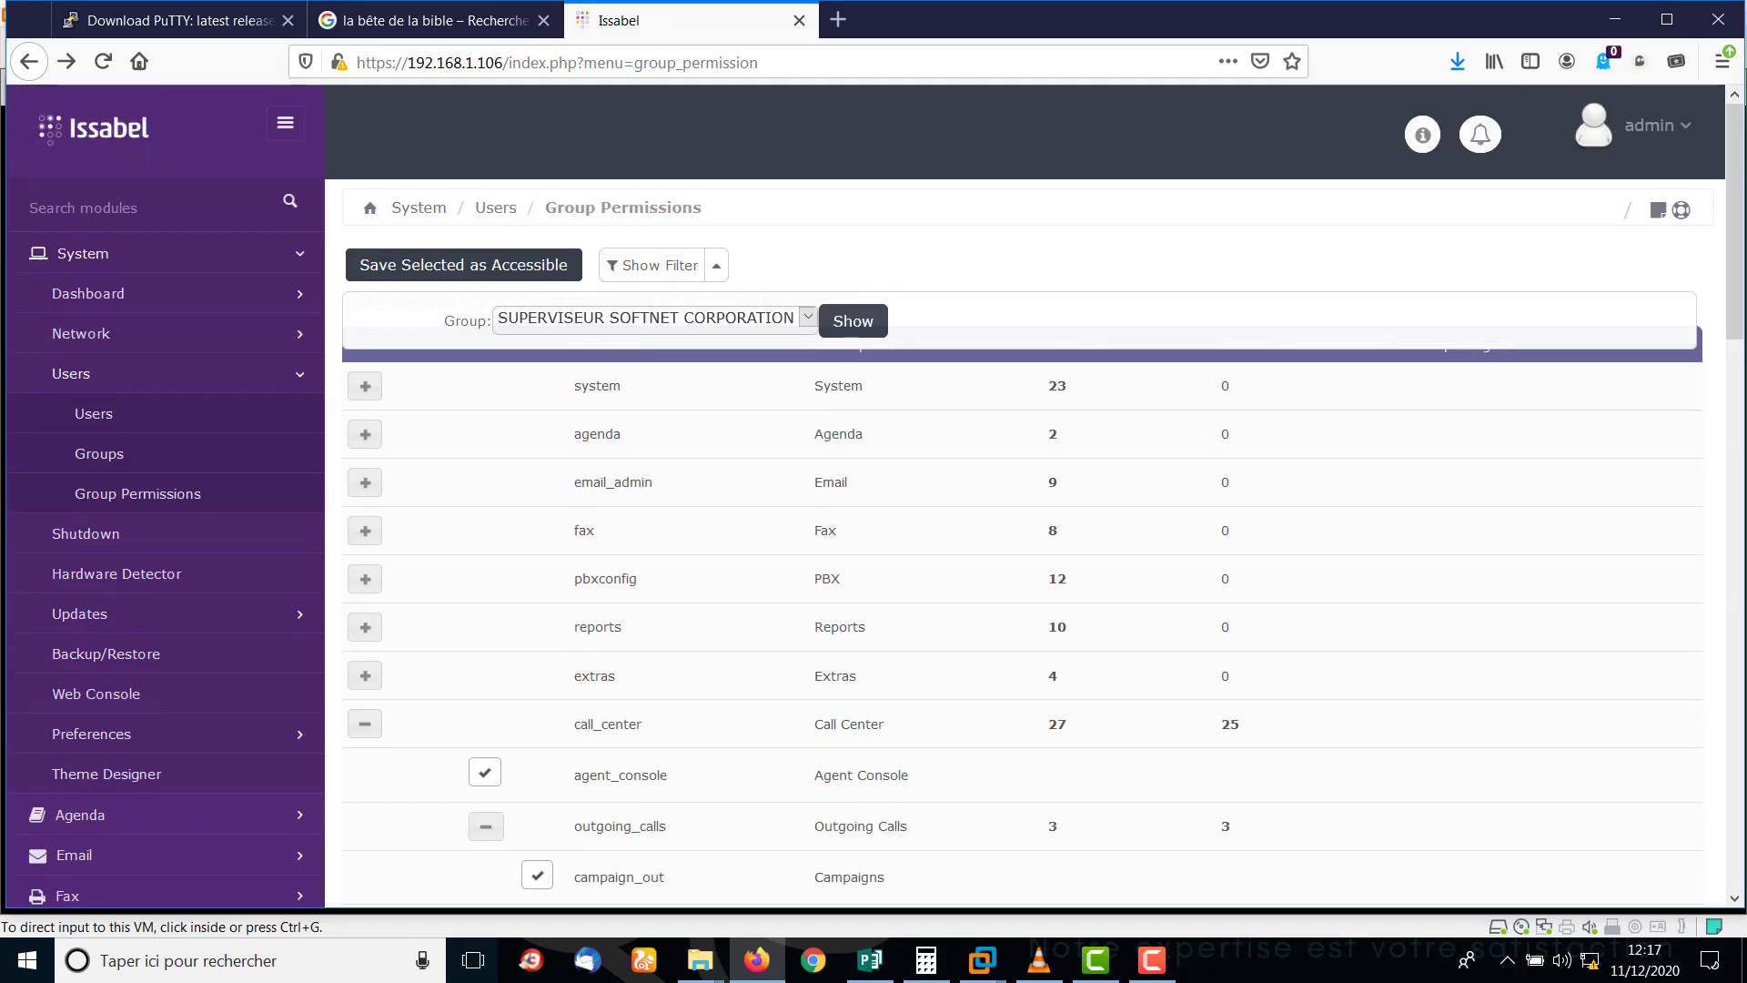
click(437, 271)
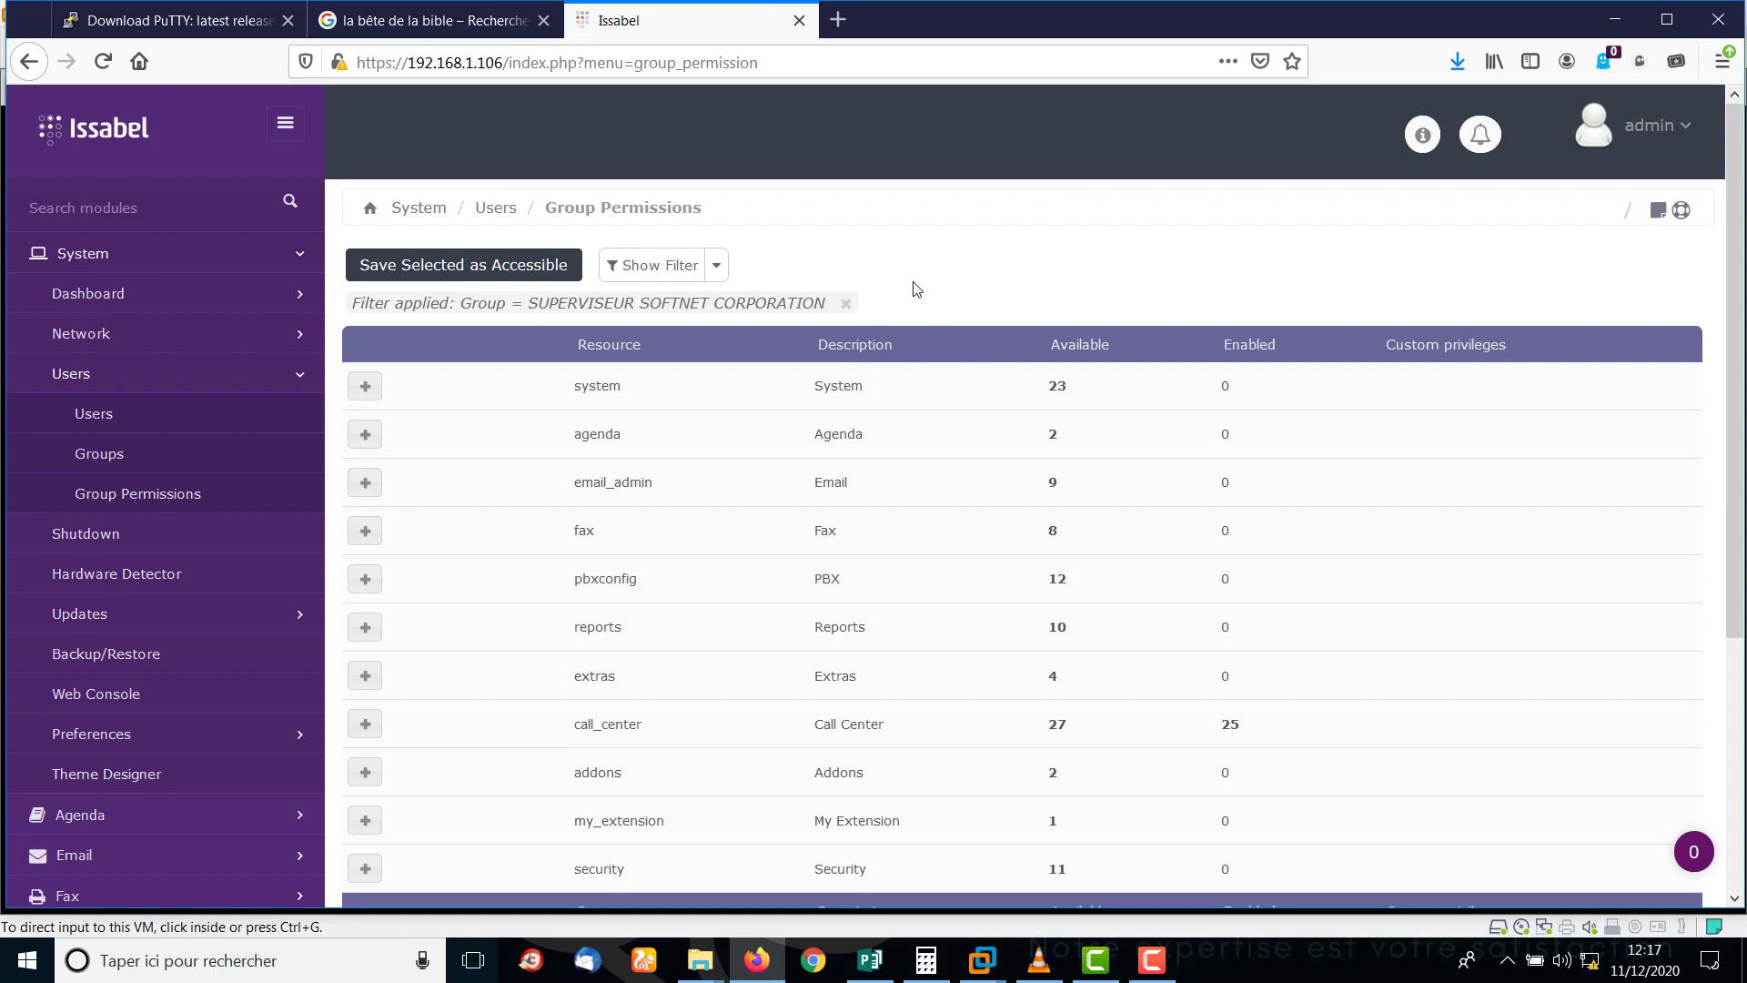
Filter permissions to SOFTNET CORPORATION USER and expand its call_center sub-modules.
click(716, 266)
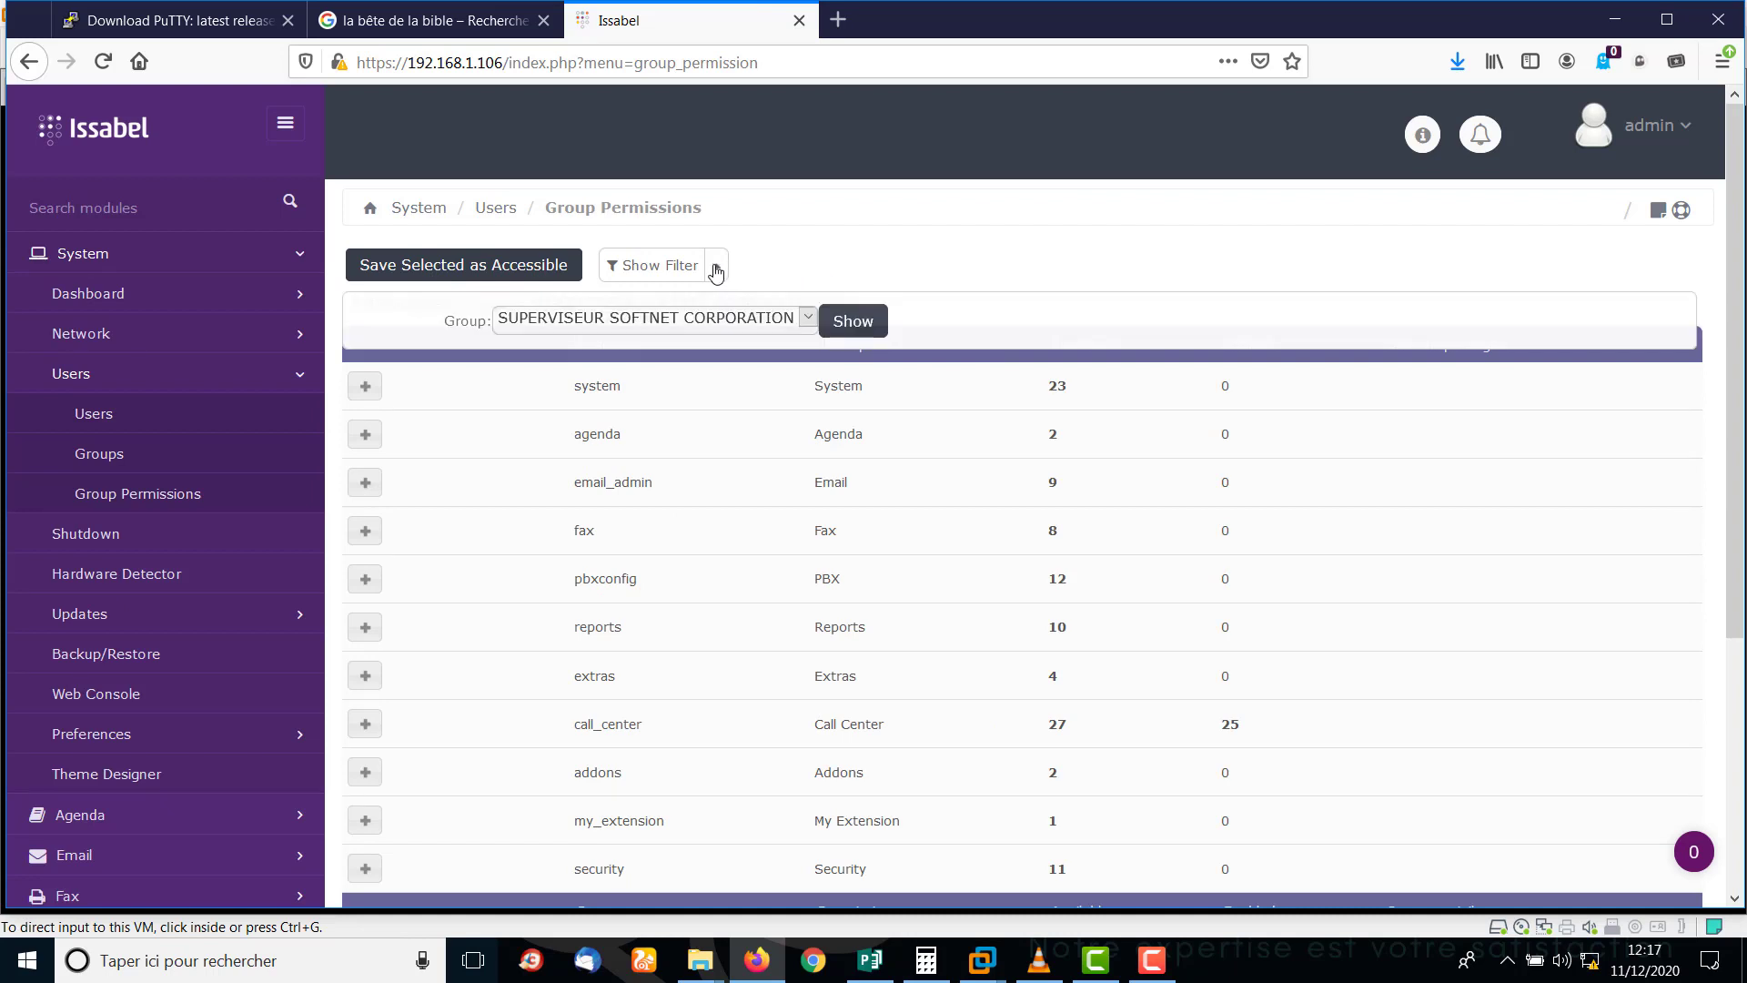
click(808, 318)
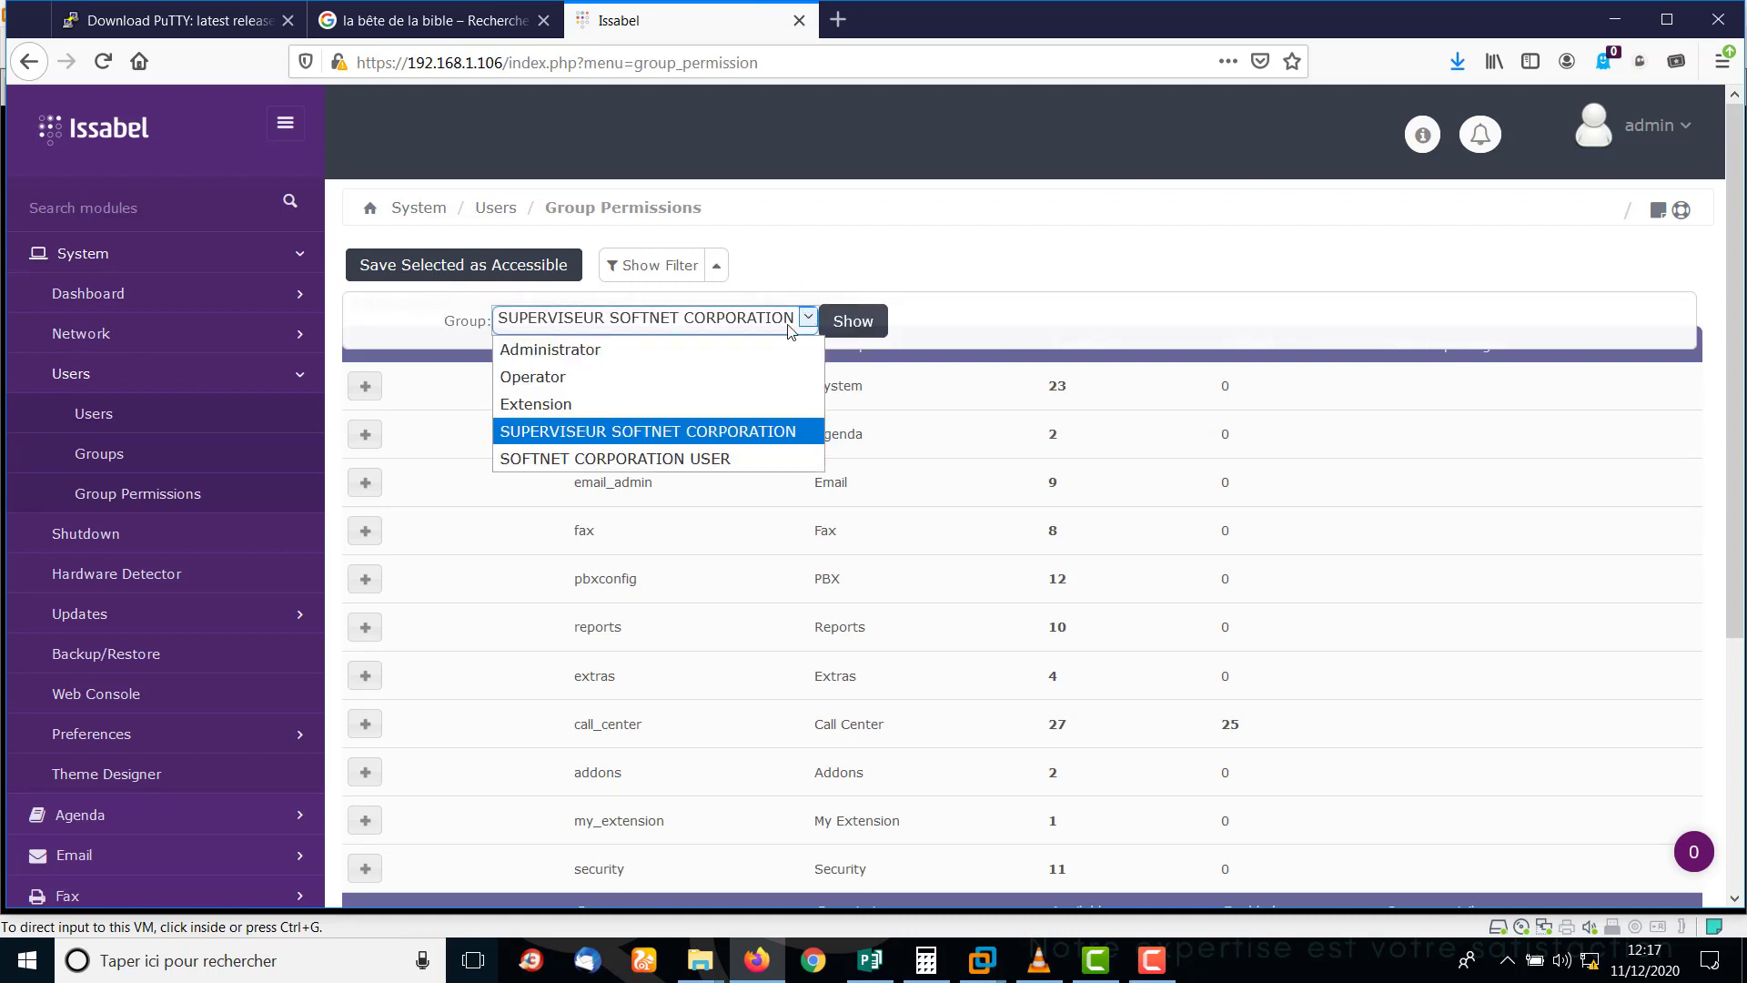
click(614, 458)
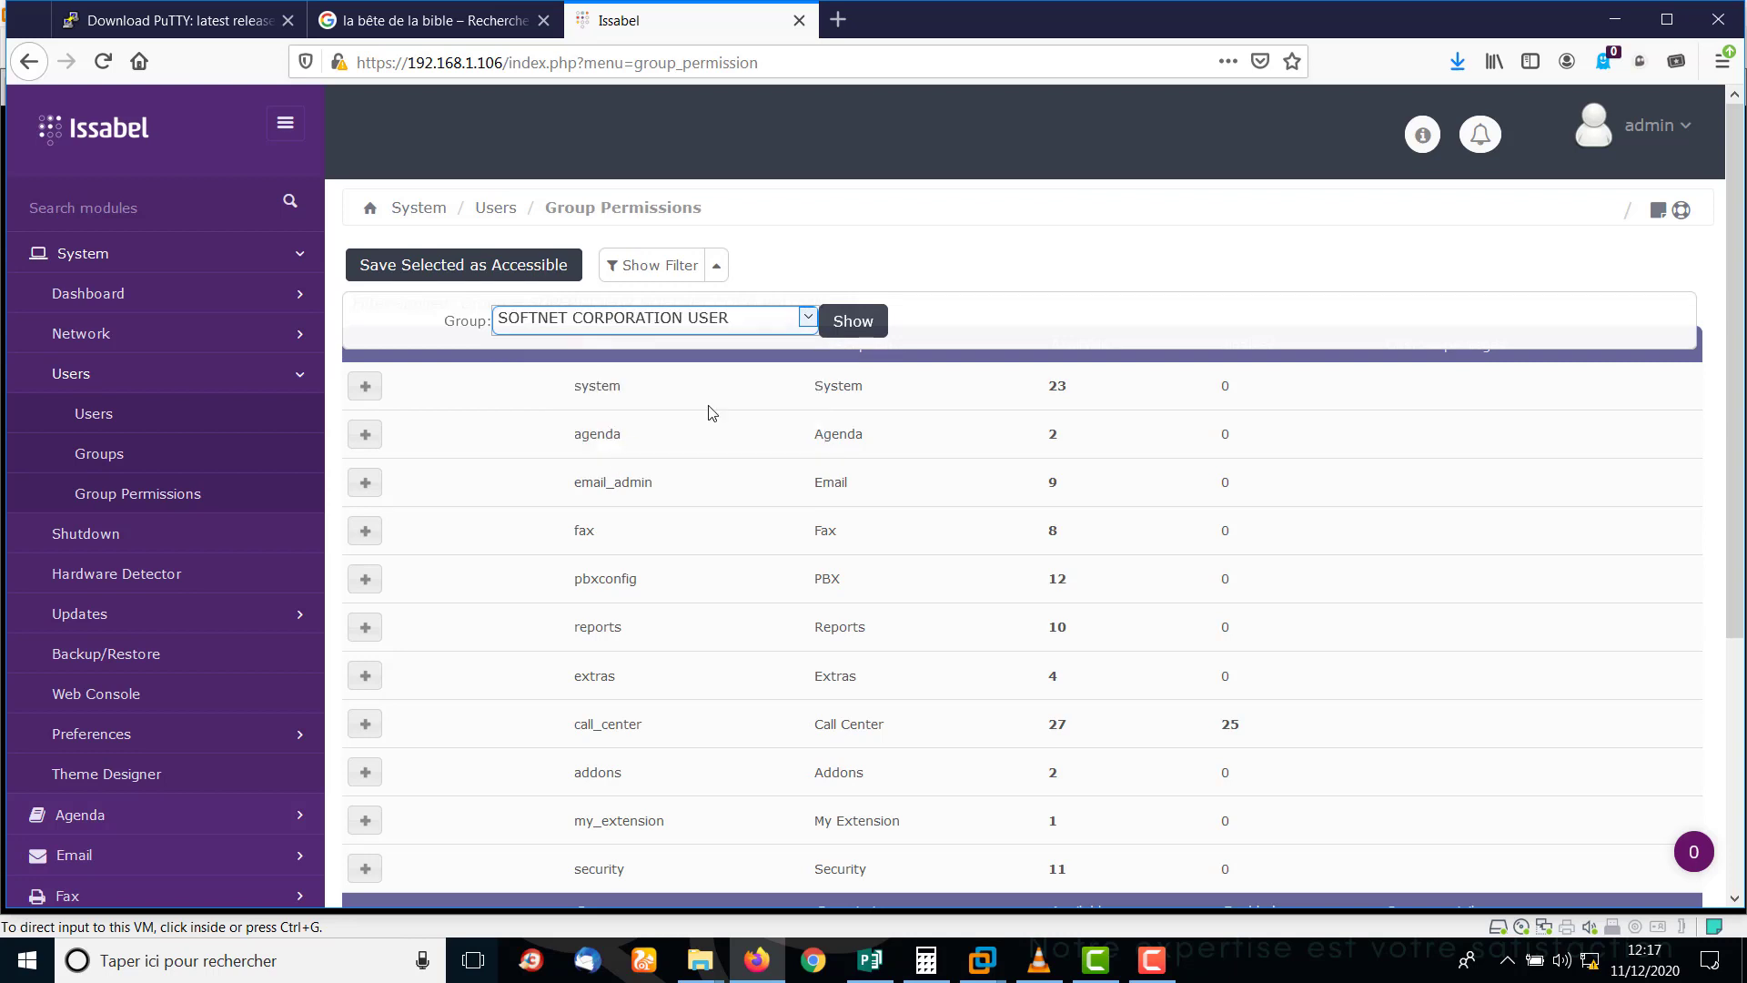
click(848, 322)
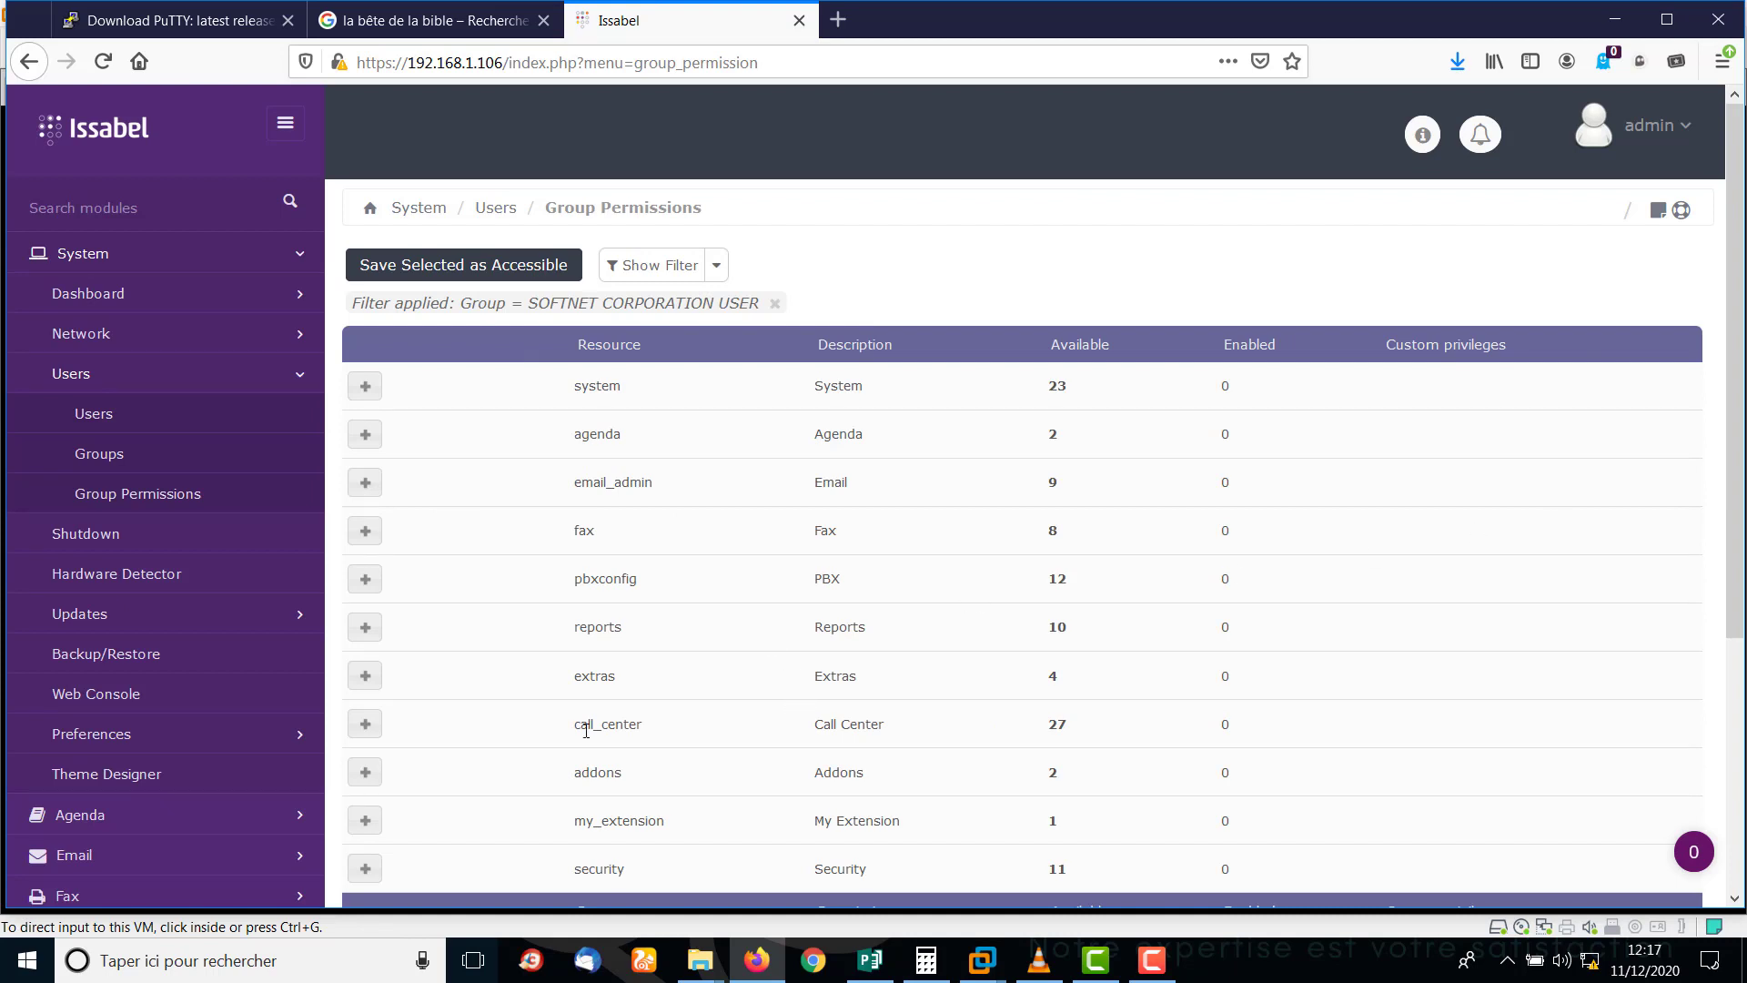
click(365, 723)
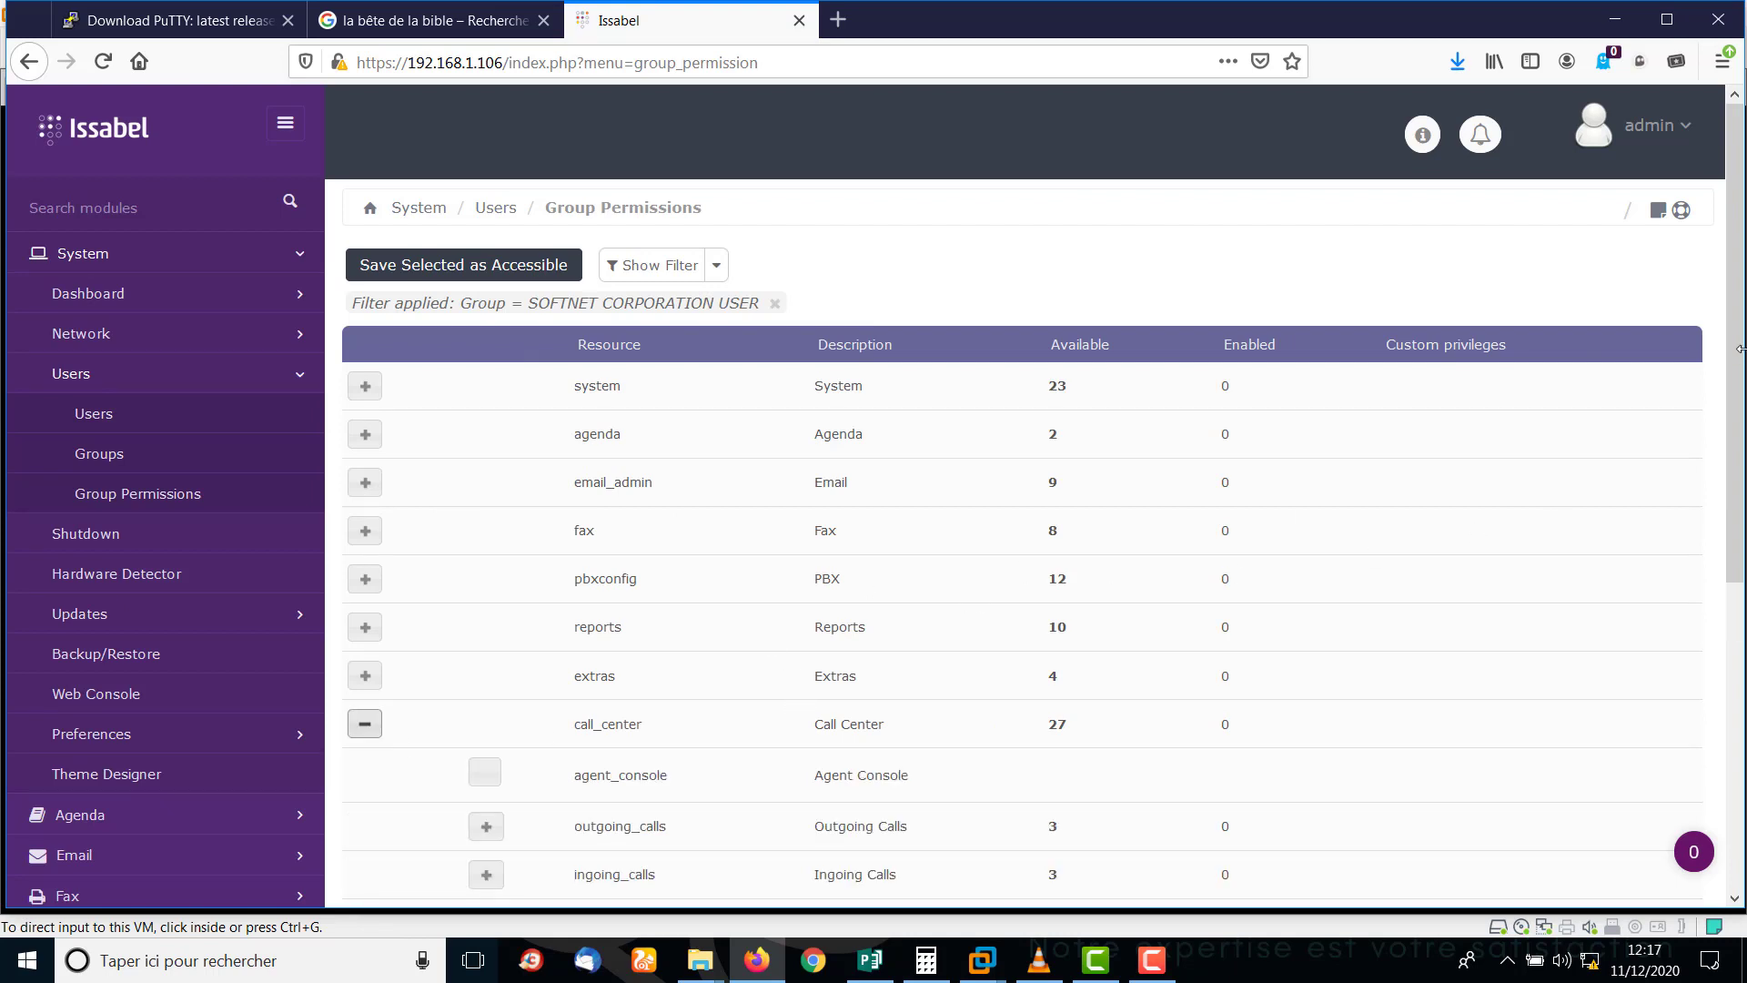
Grant SOFTNET CORPORATION USER the agent_console permission, save it, and go to the Users list.
scroll(1740, 348, down, 3)
scroll(990, 423, down, 3)
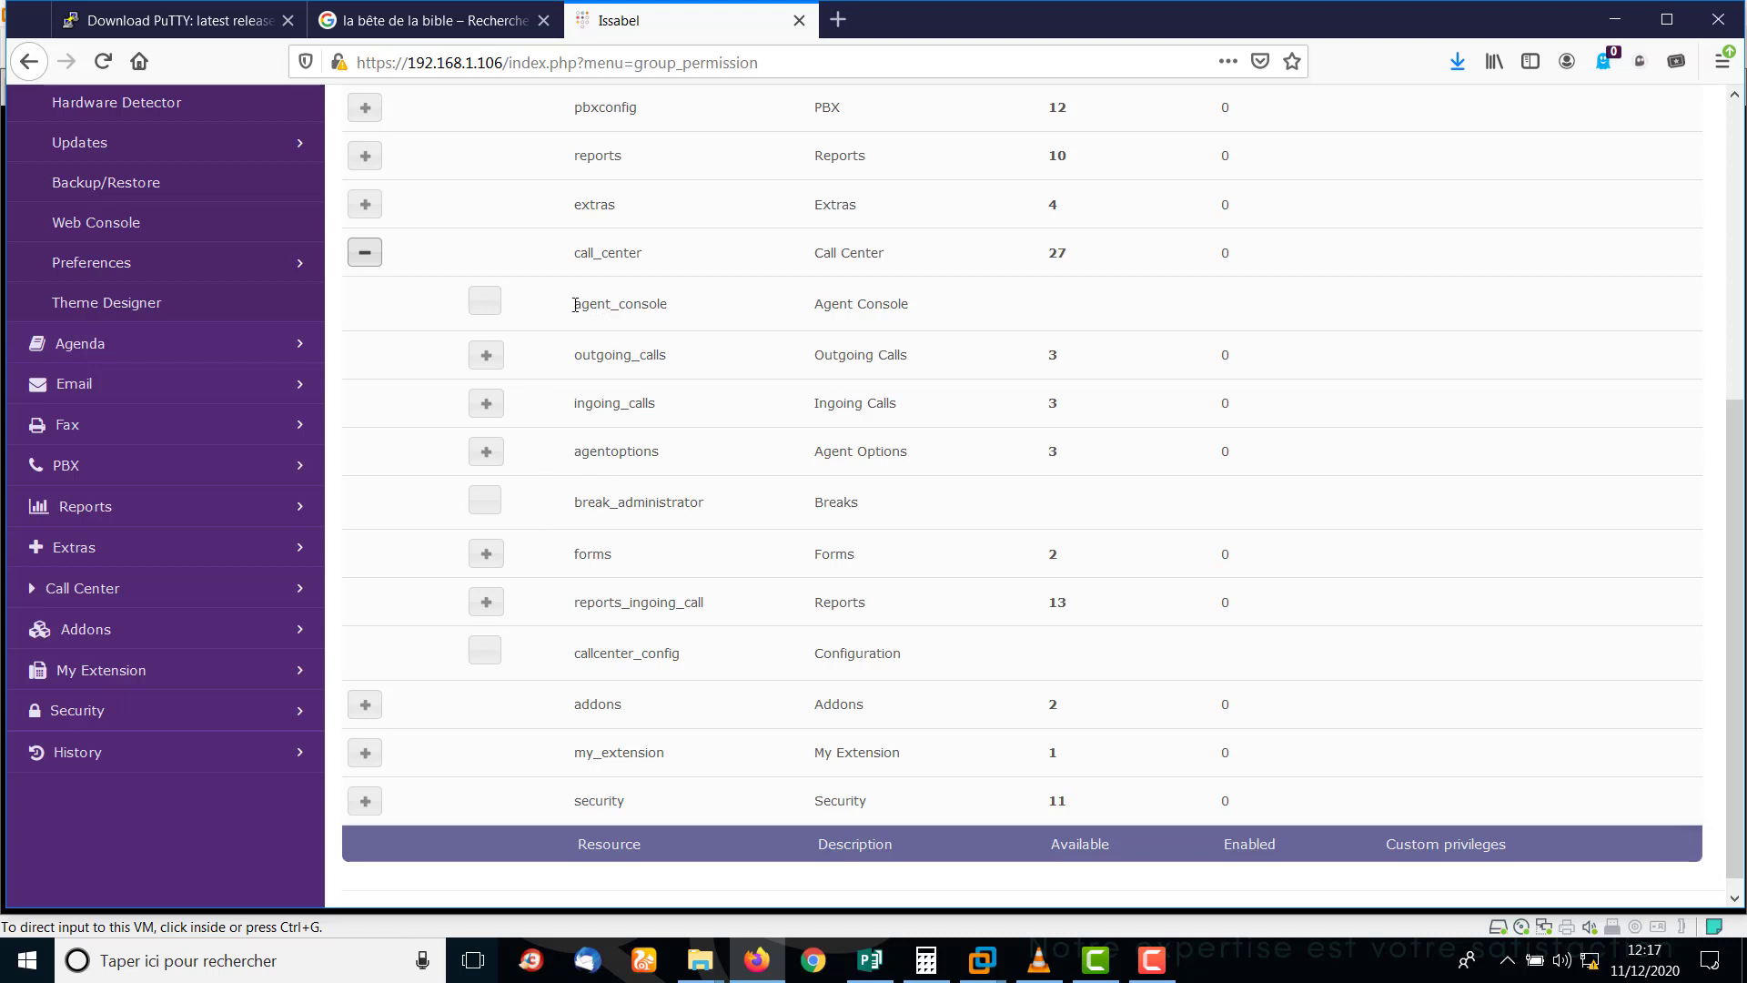
click(486, 306)
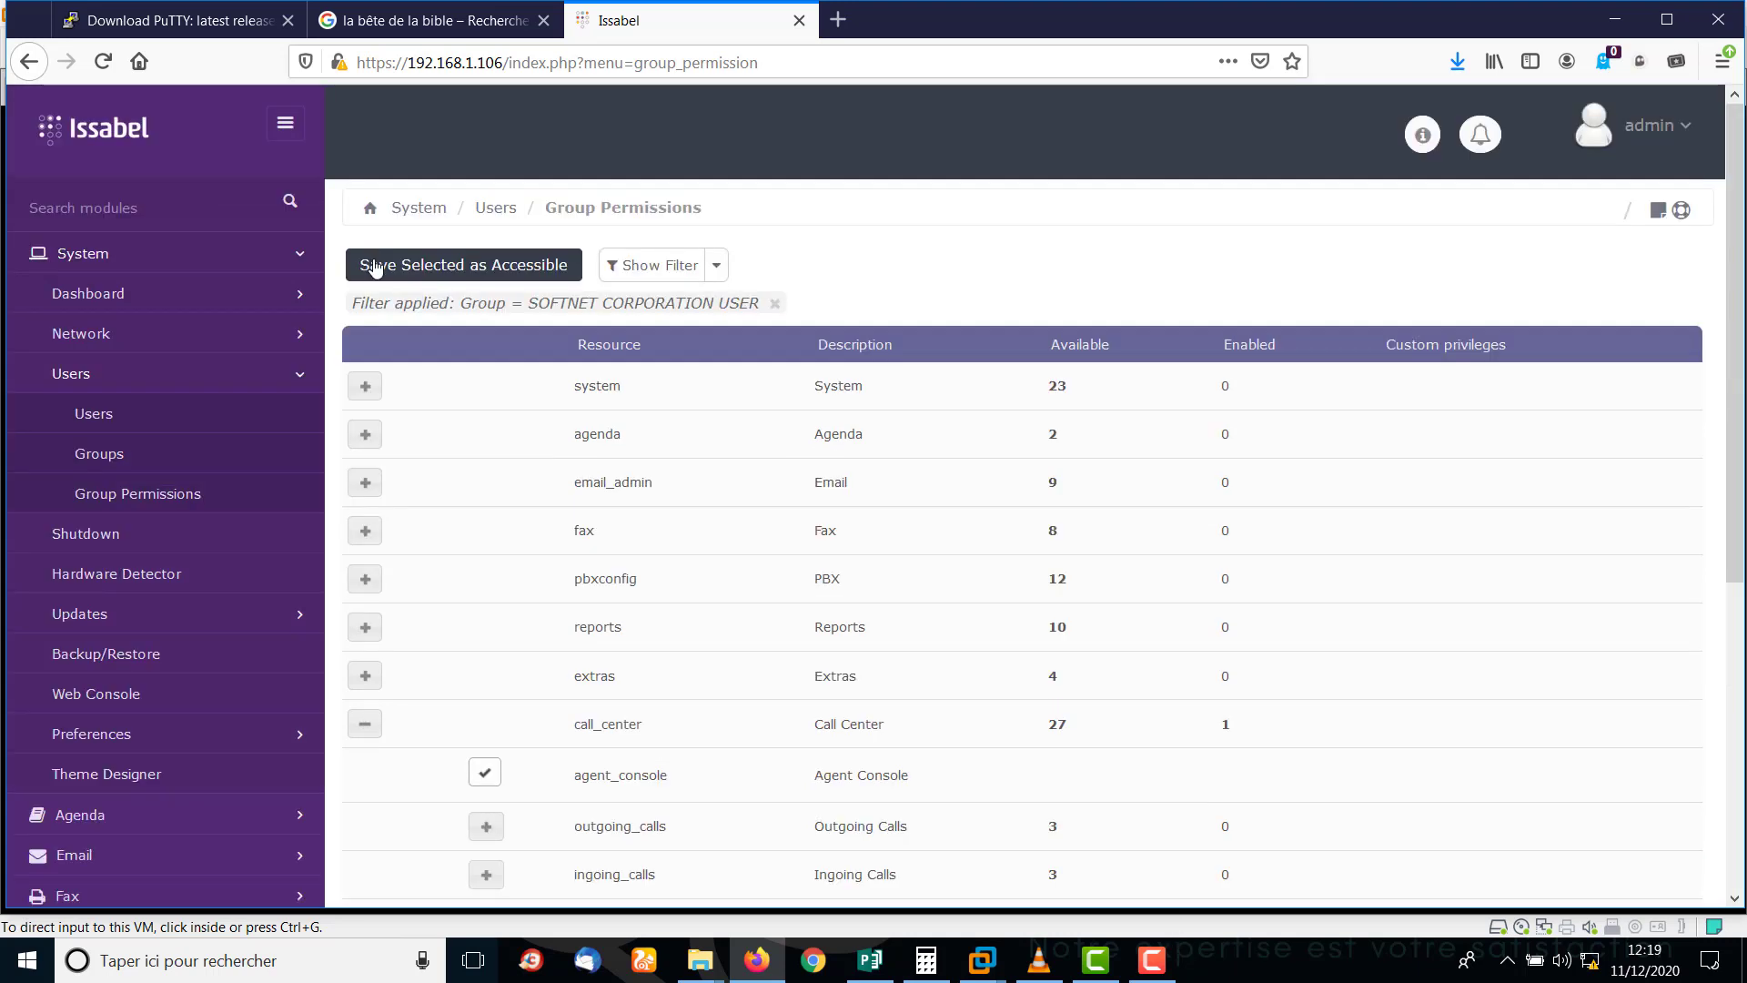
click(359, 264)
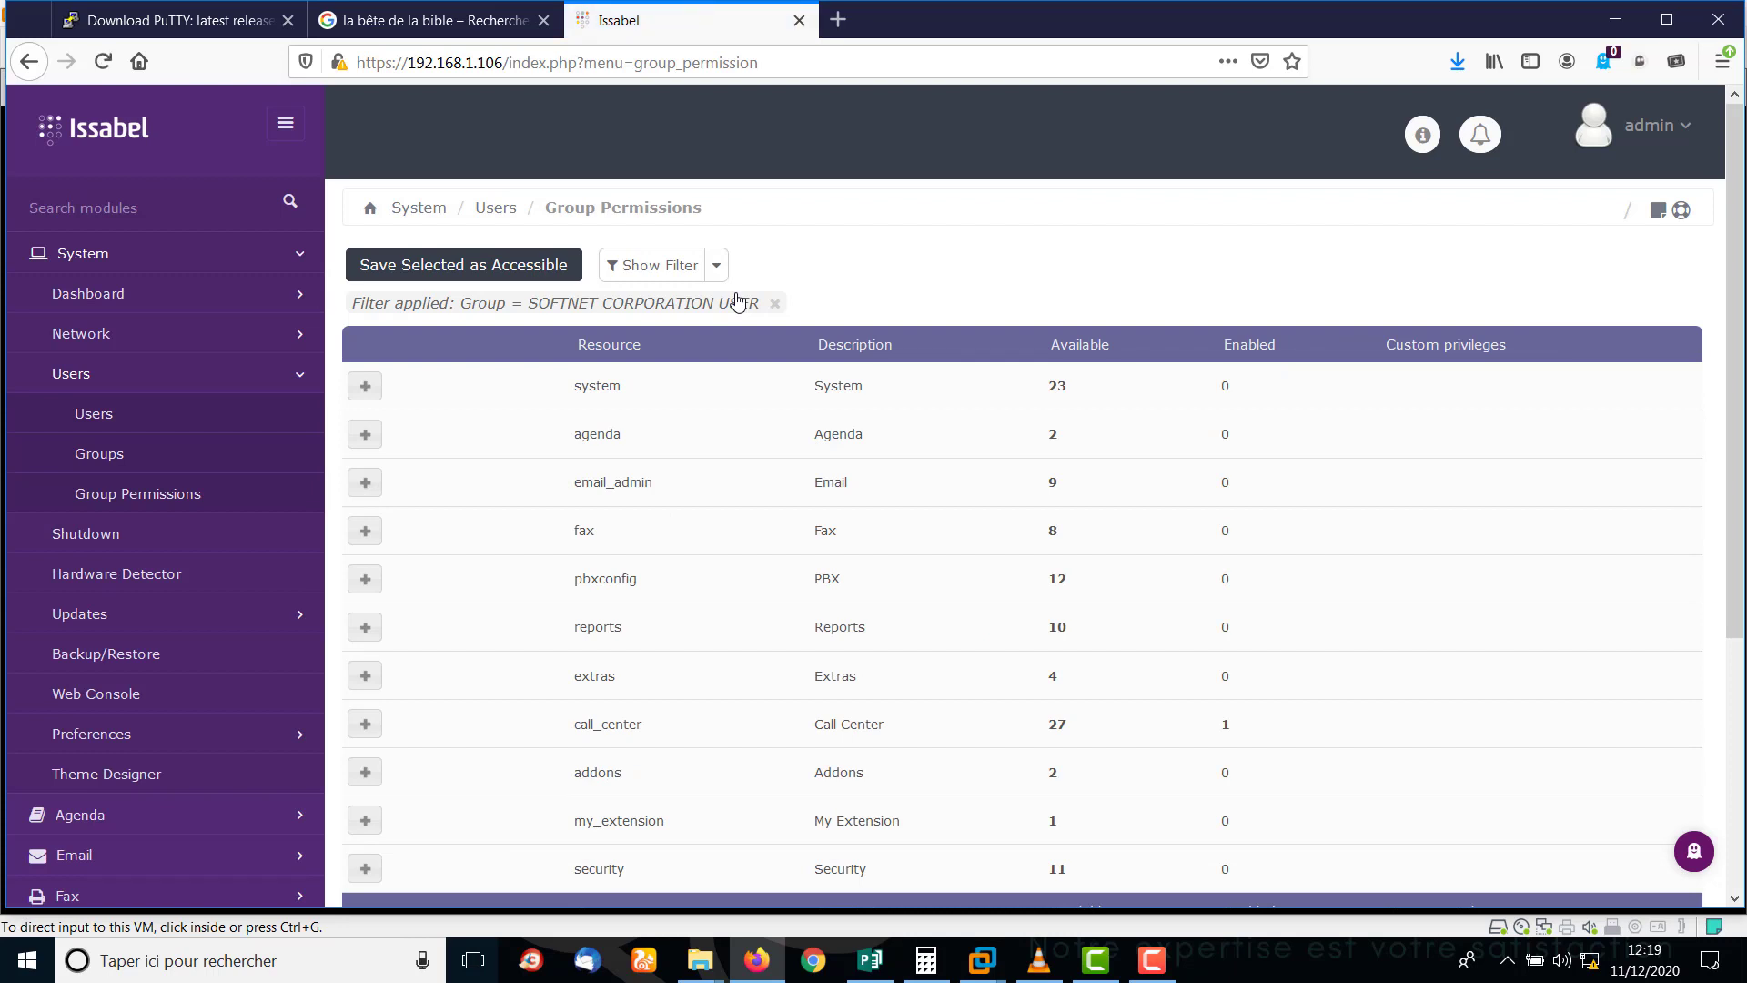
click(98, 414)
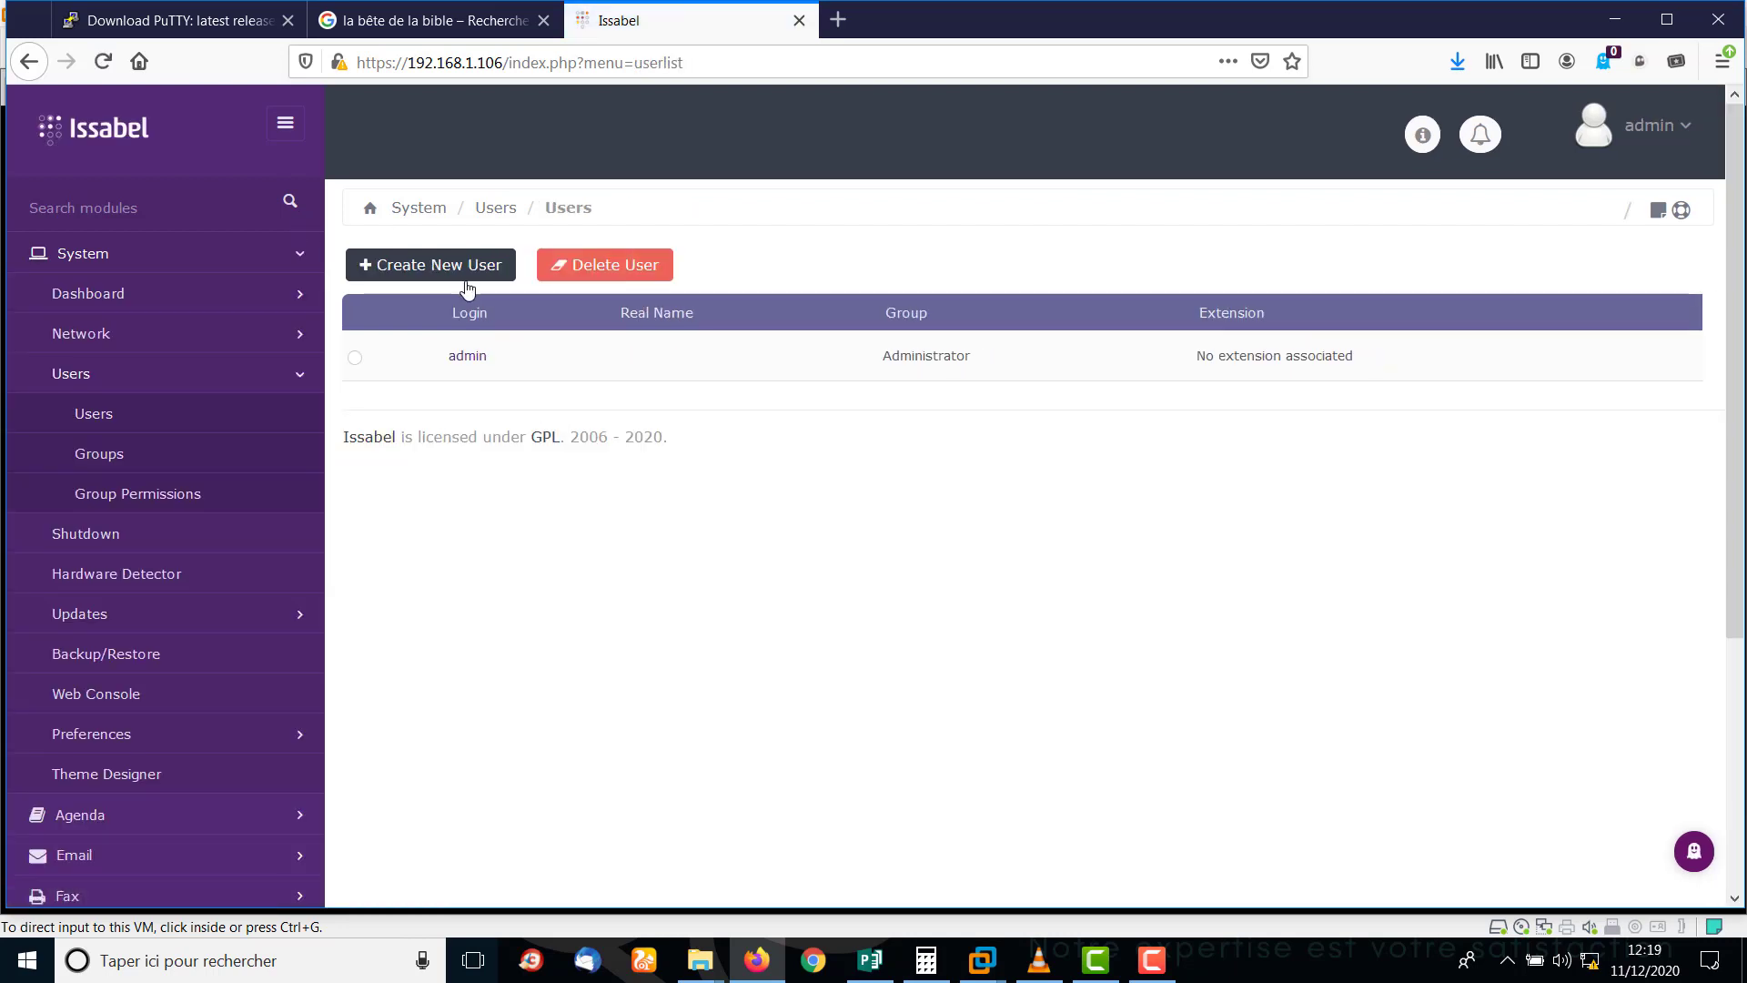
Start a new user with login user1 and the user's full name.
click(436, 268)
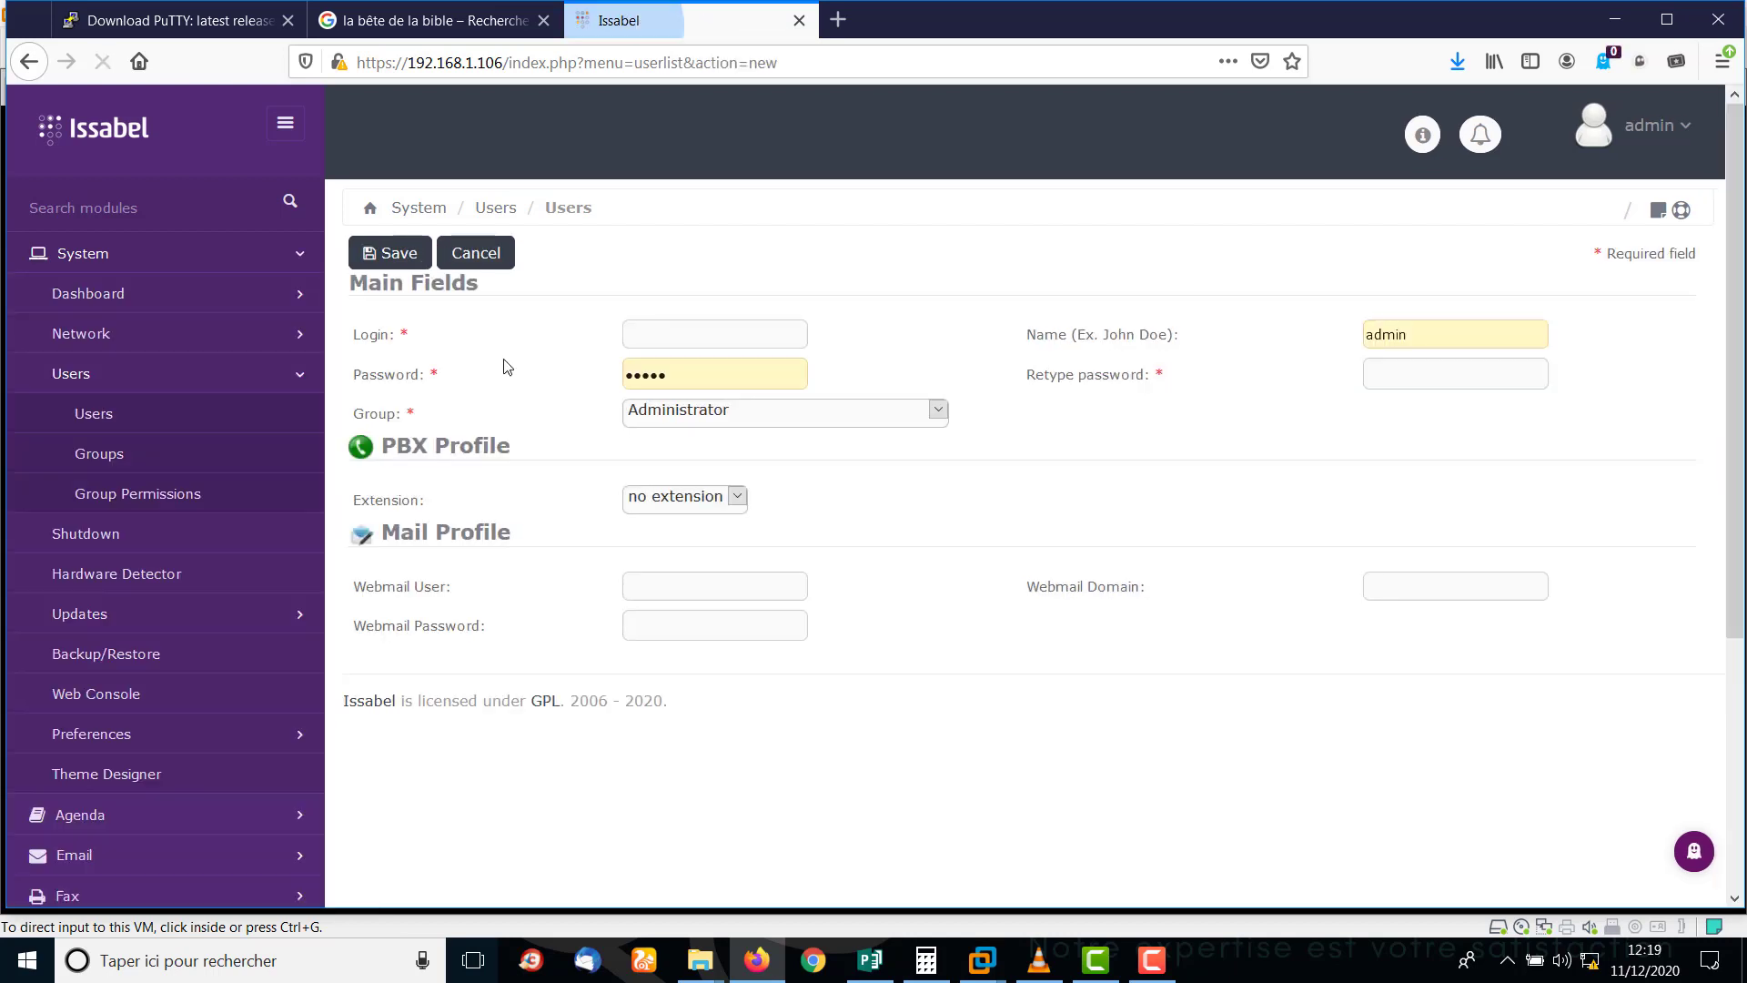
click(672, 338)
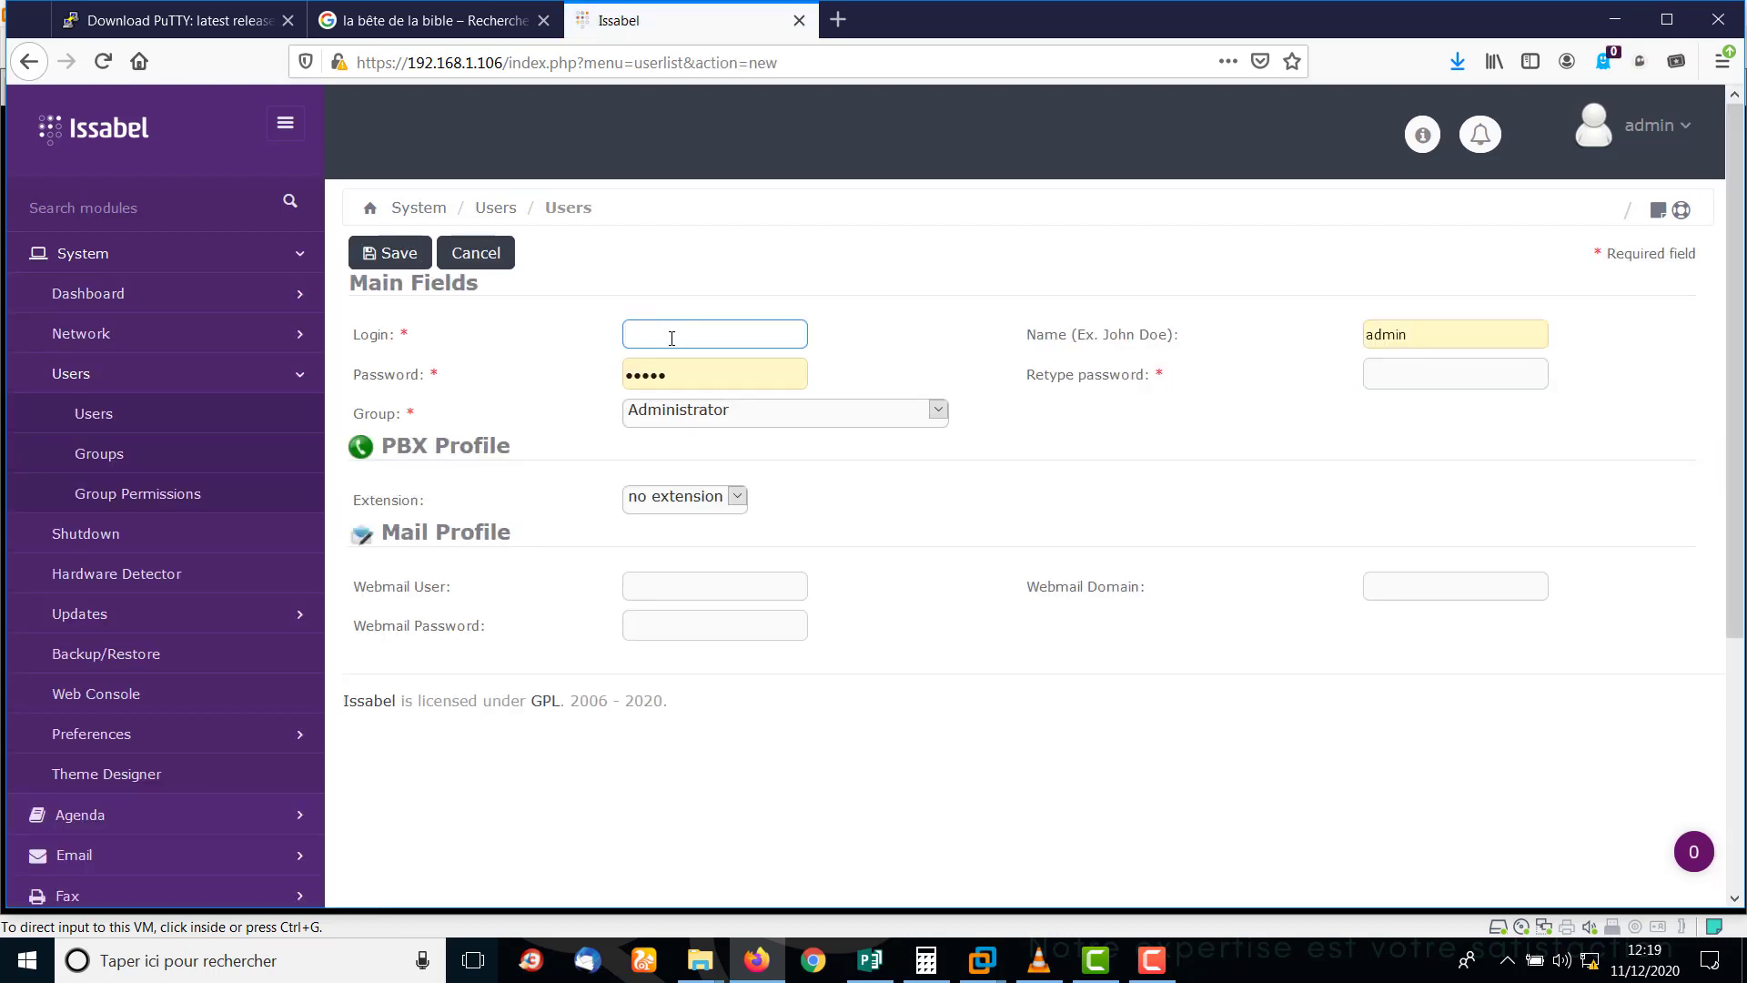
text(u)
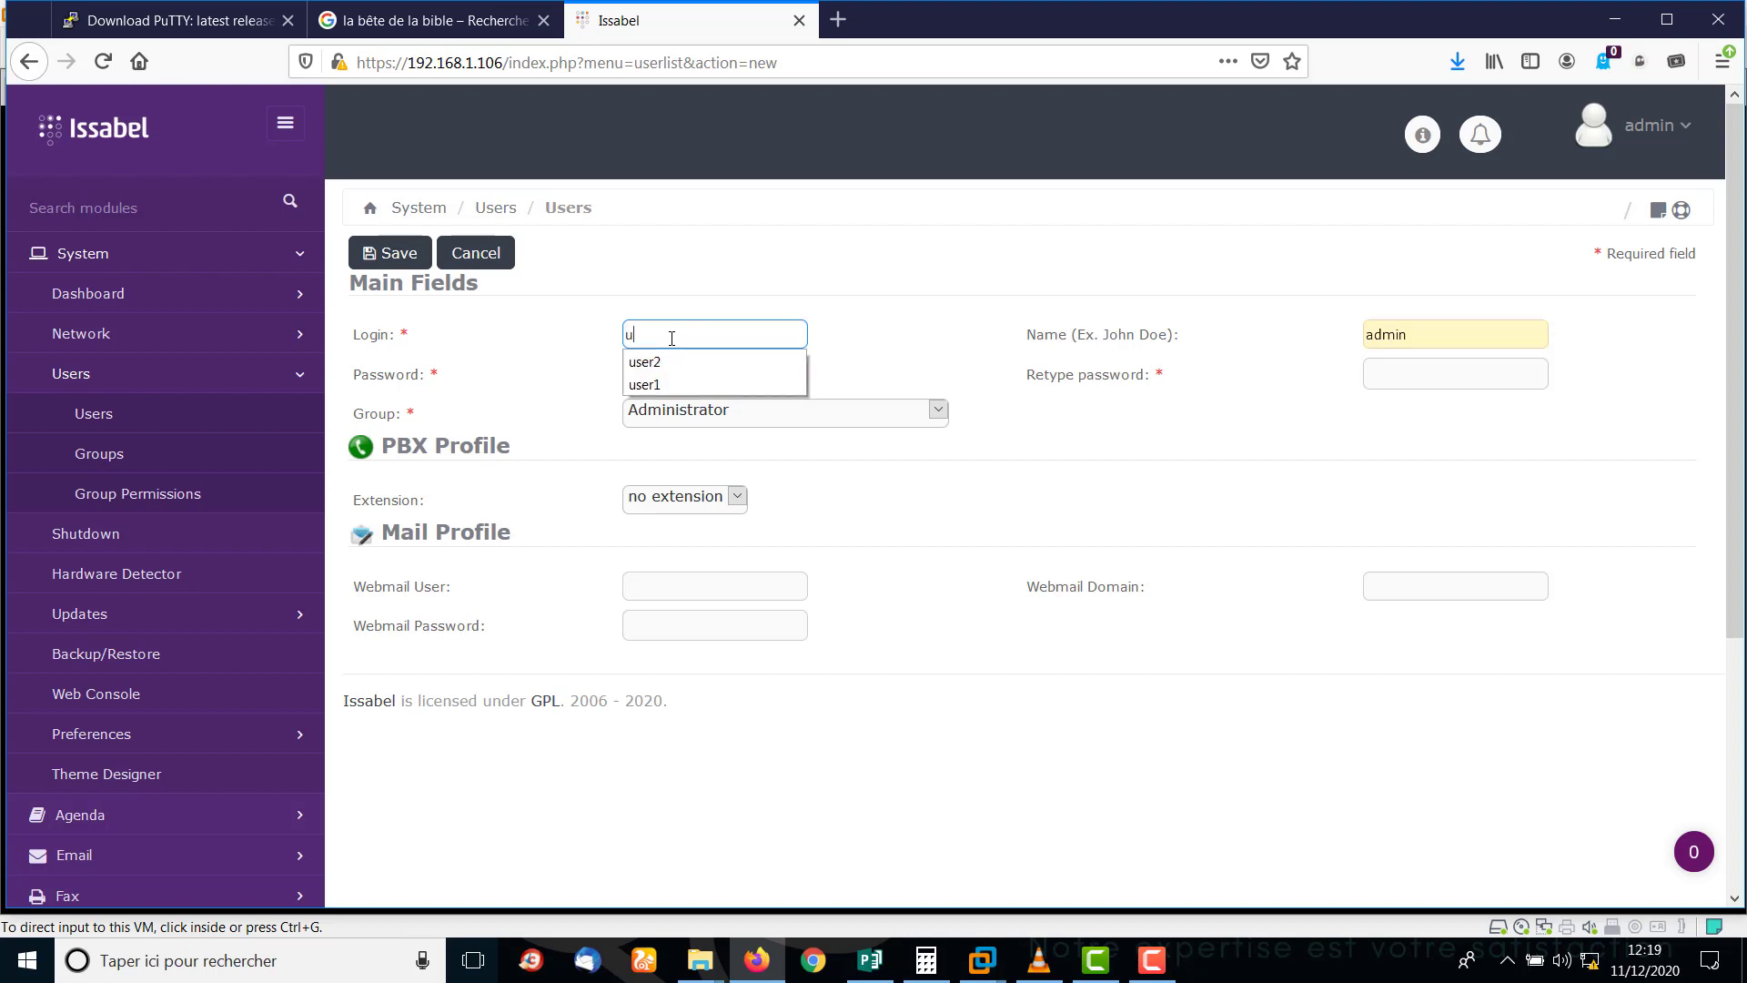
text(ser1)
key(Escape)
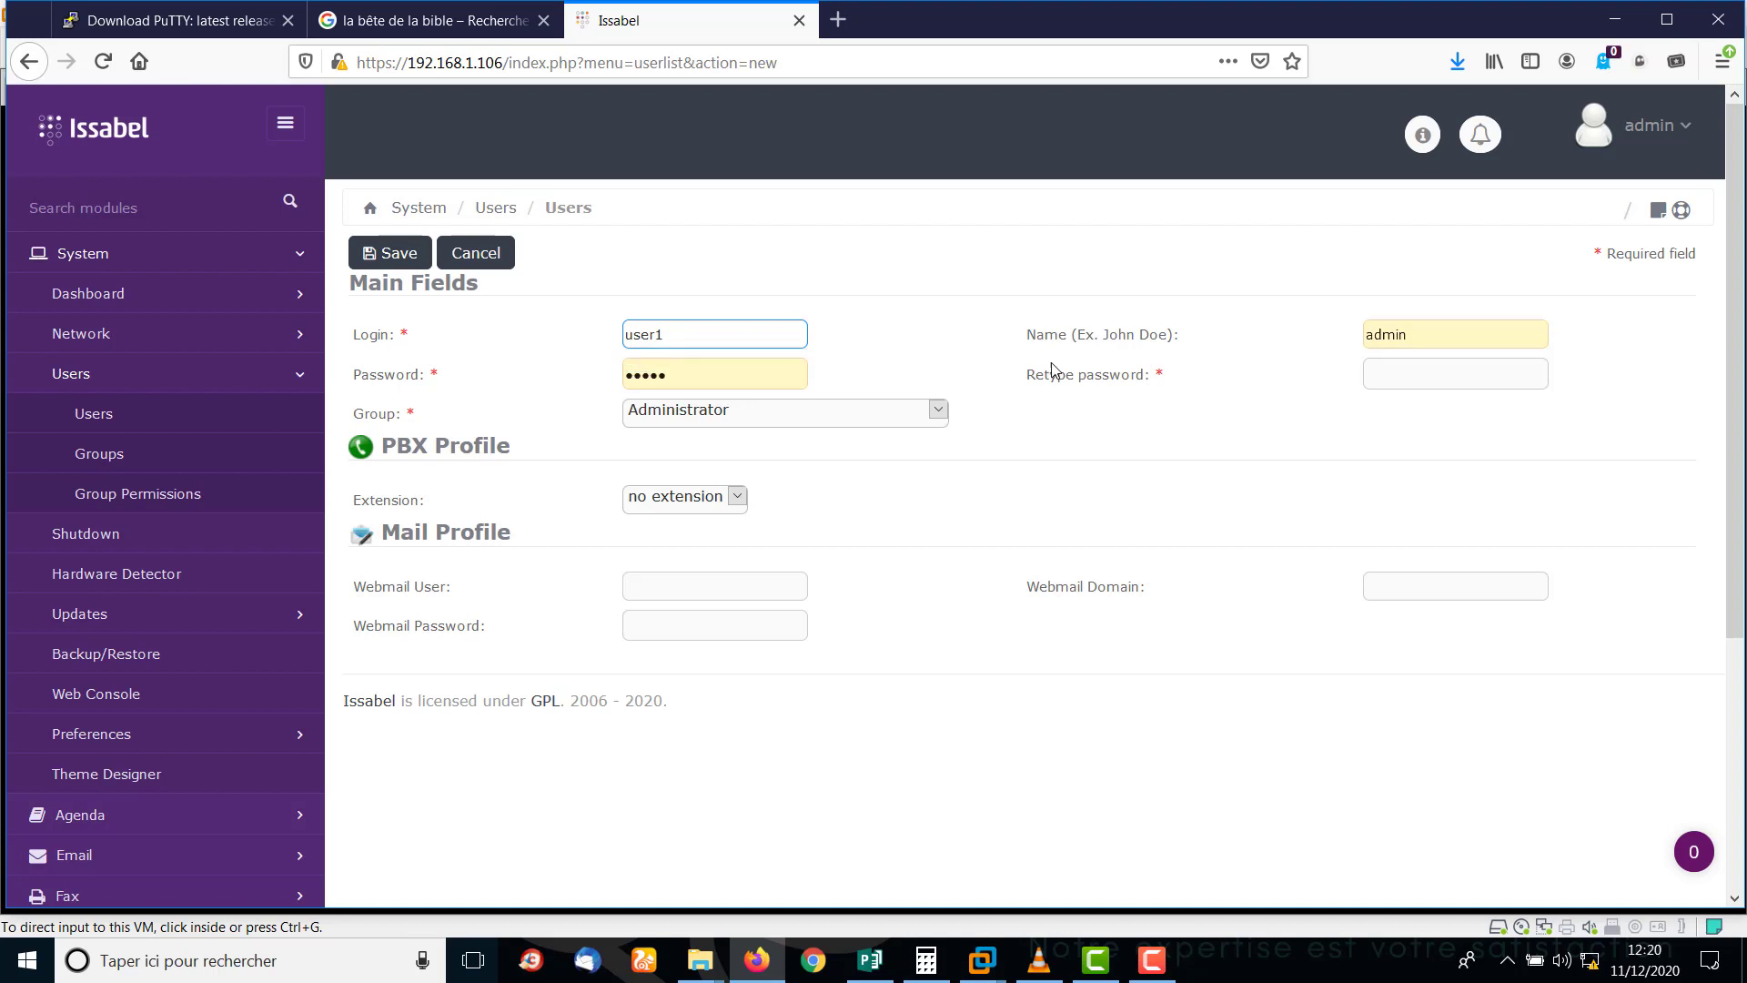
drag(1433, 335, 1340, 338)
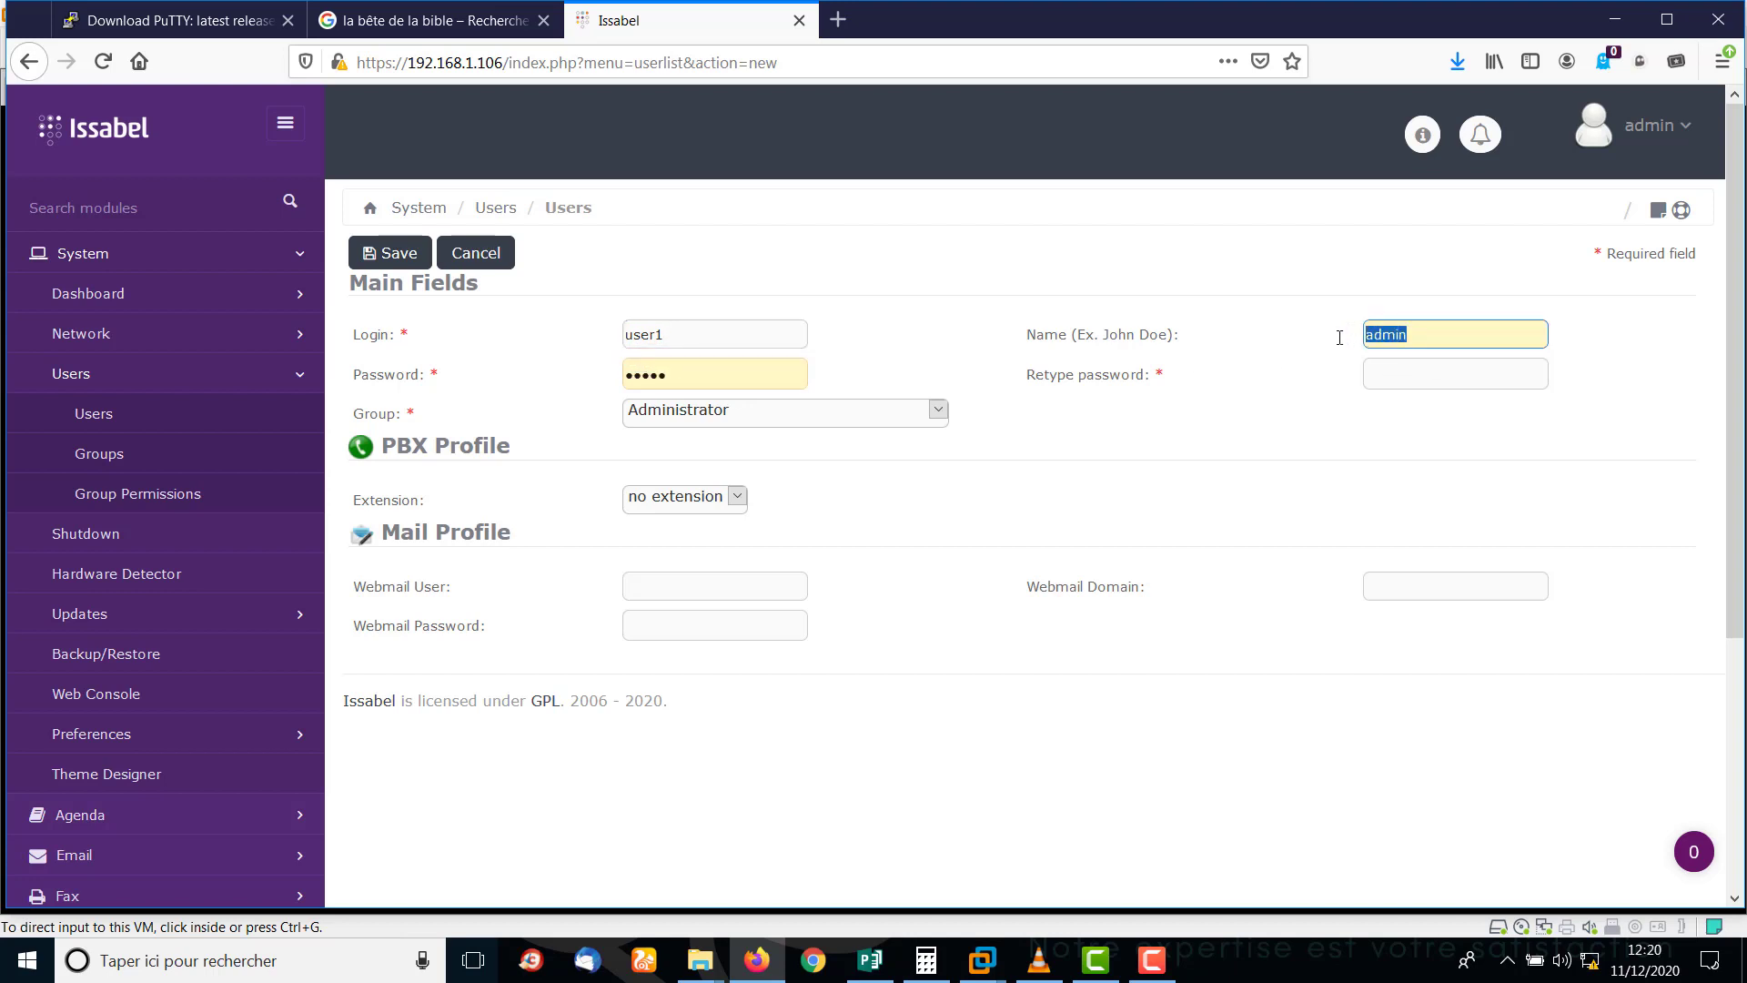
text(Christi)
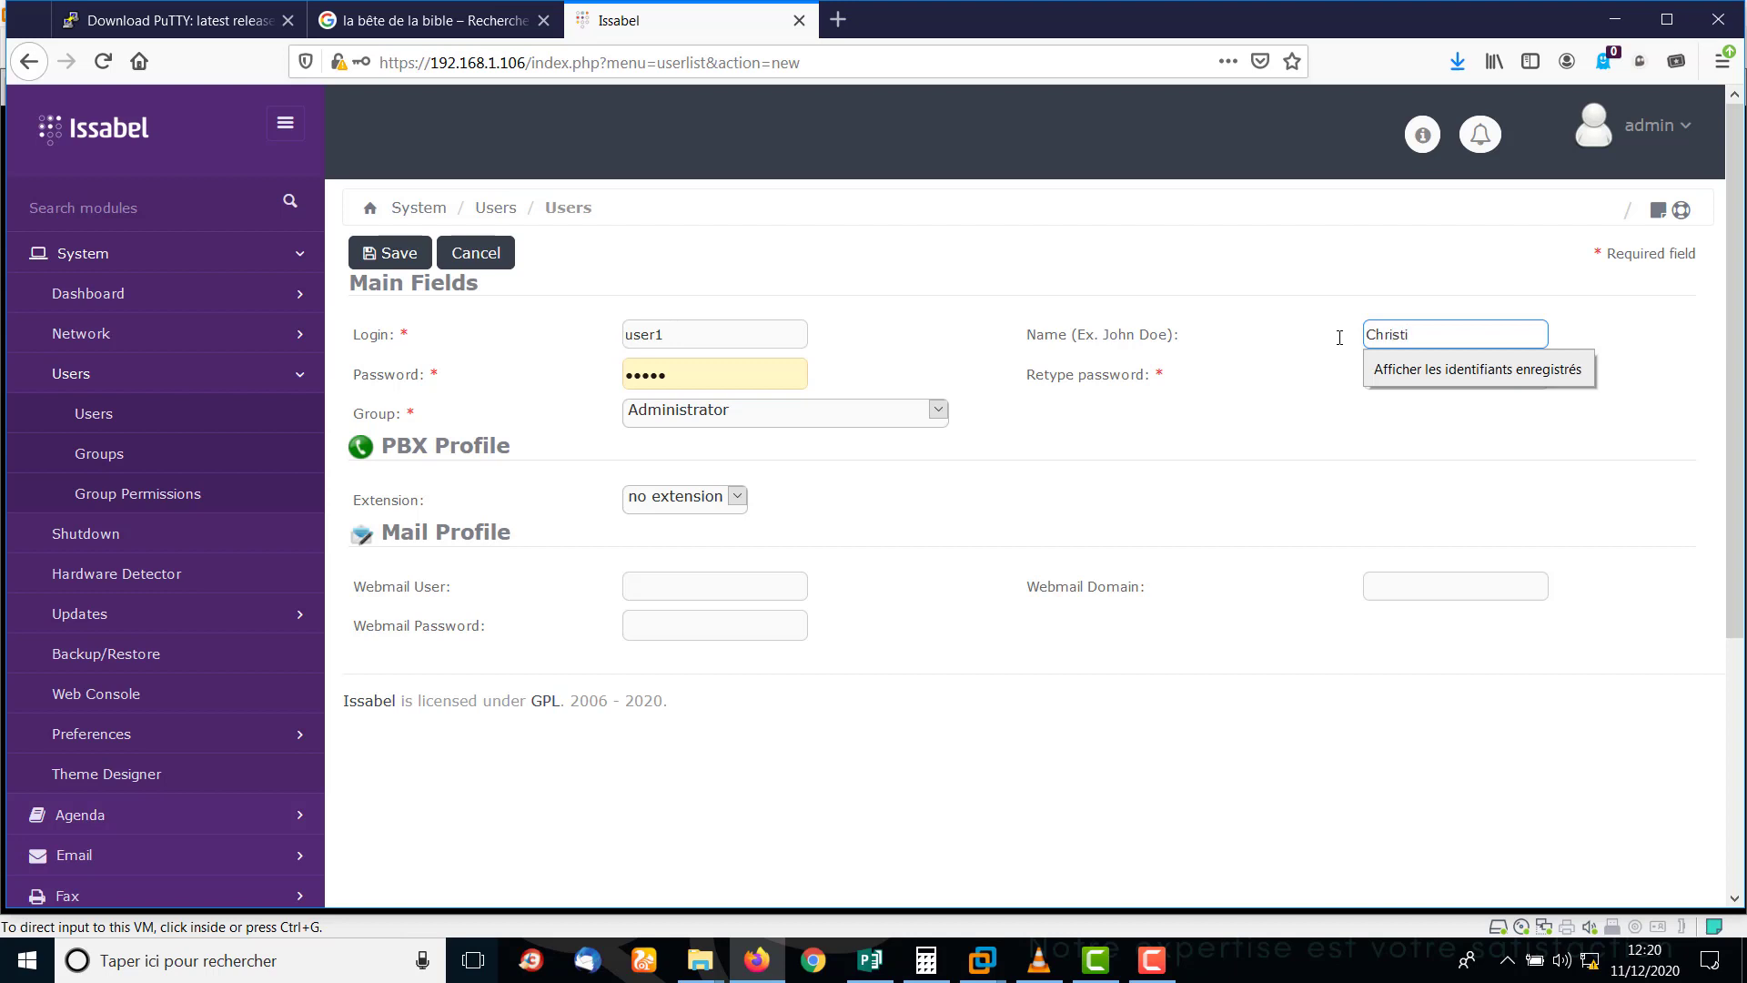
text(an)
Enter the user's password and a matching confirmation.
drag(753, 377, 585, 382)
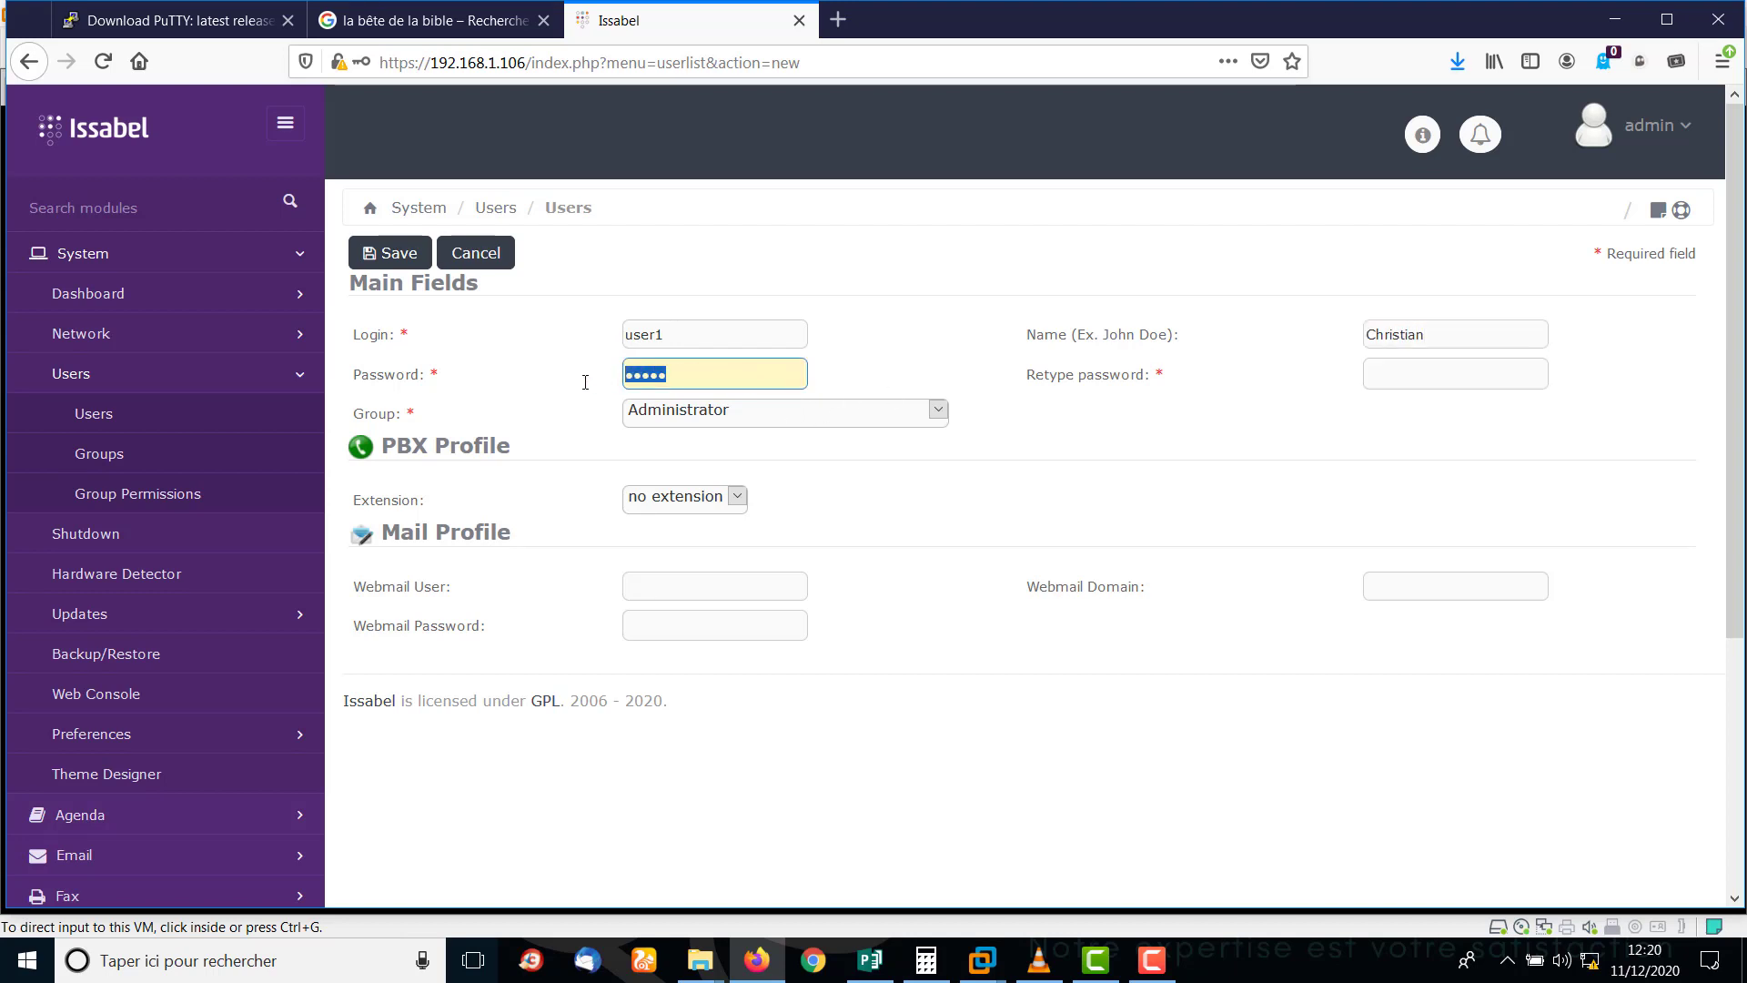
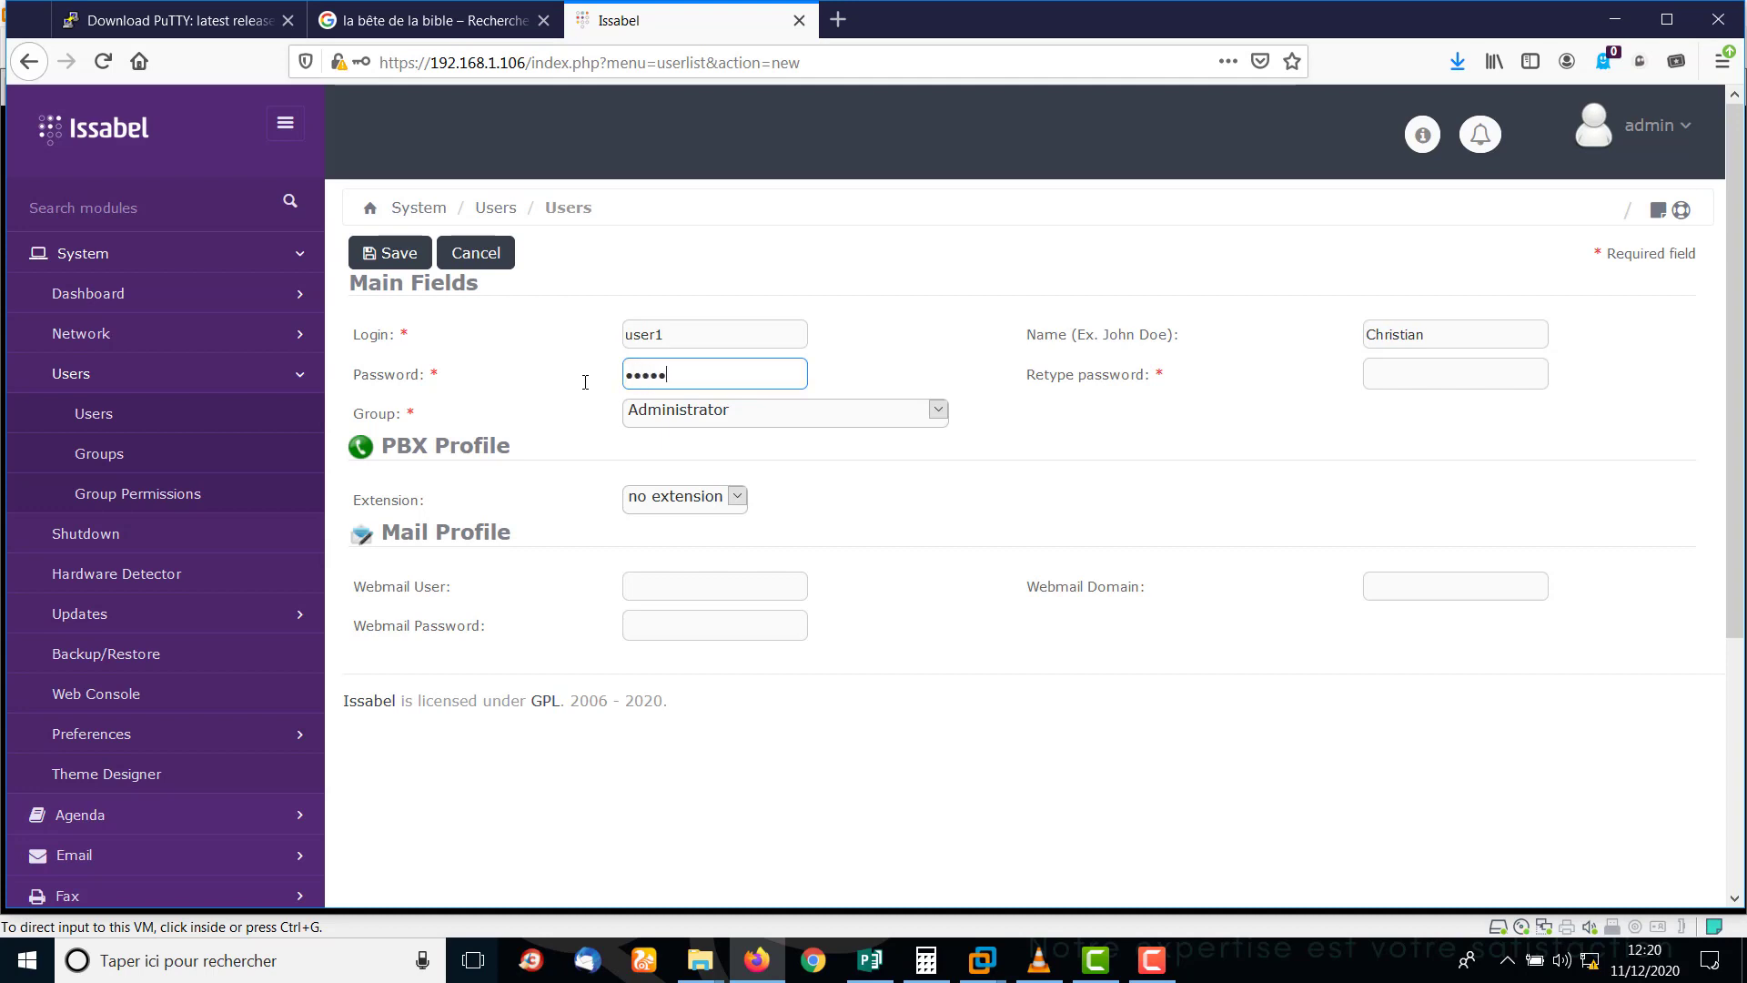
click(1437, 371)
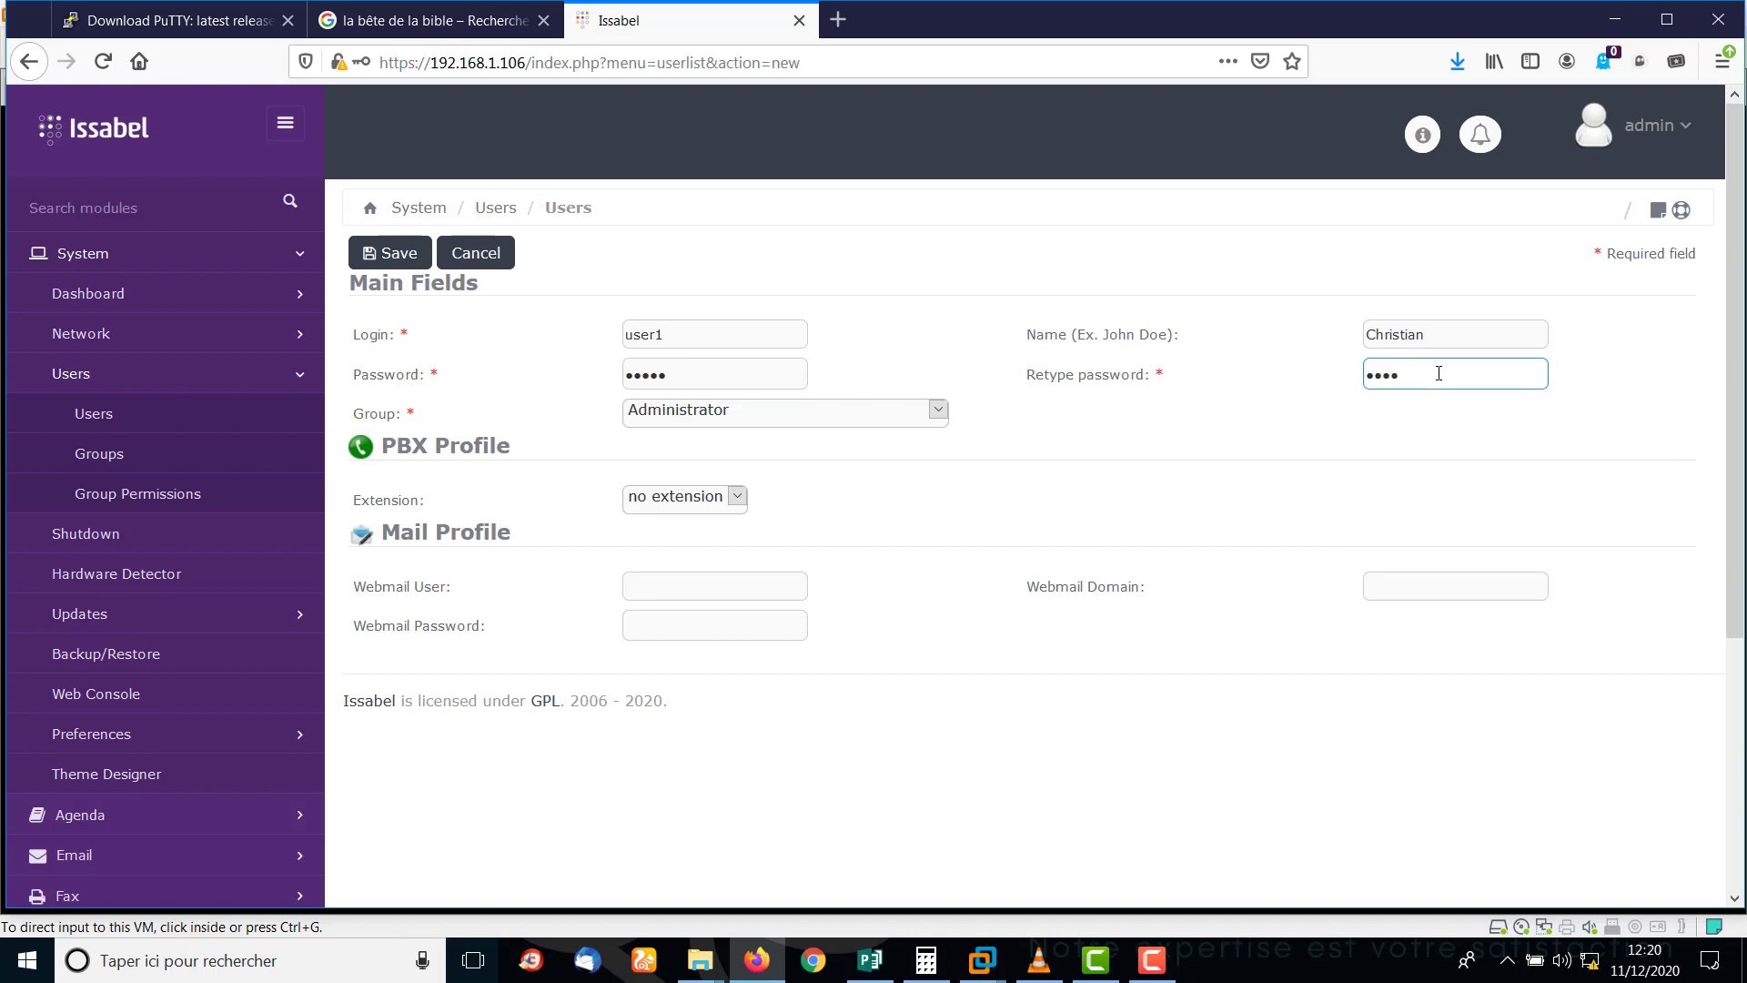
drag(739, 374, 533, 386)
text(1)
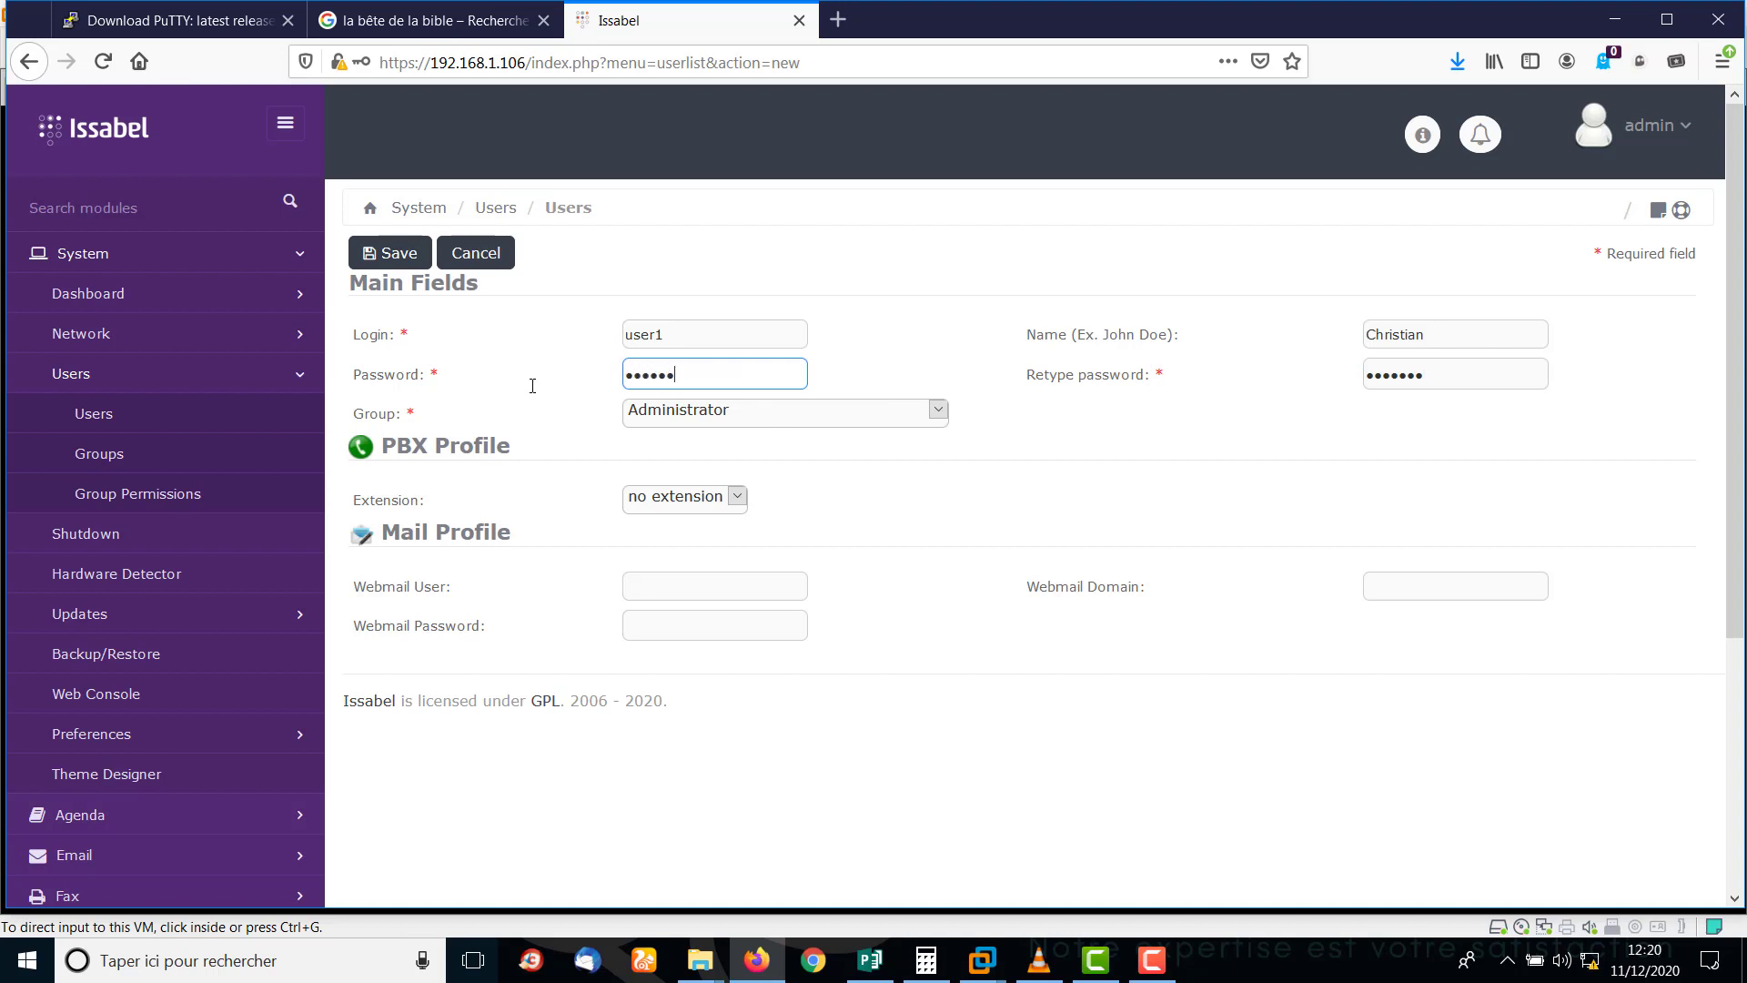
click(920, 409)
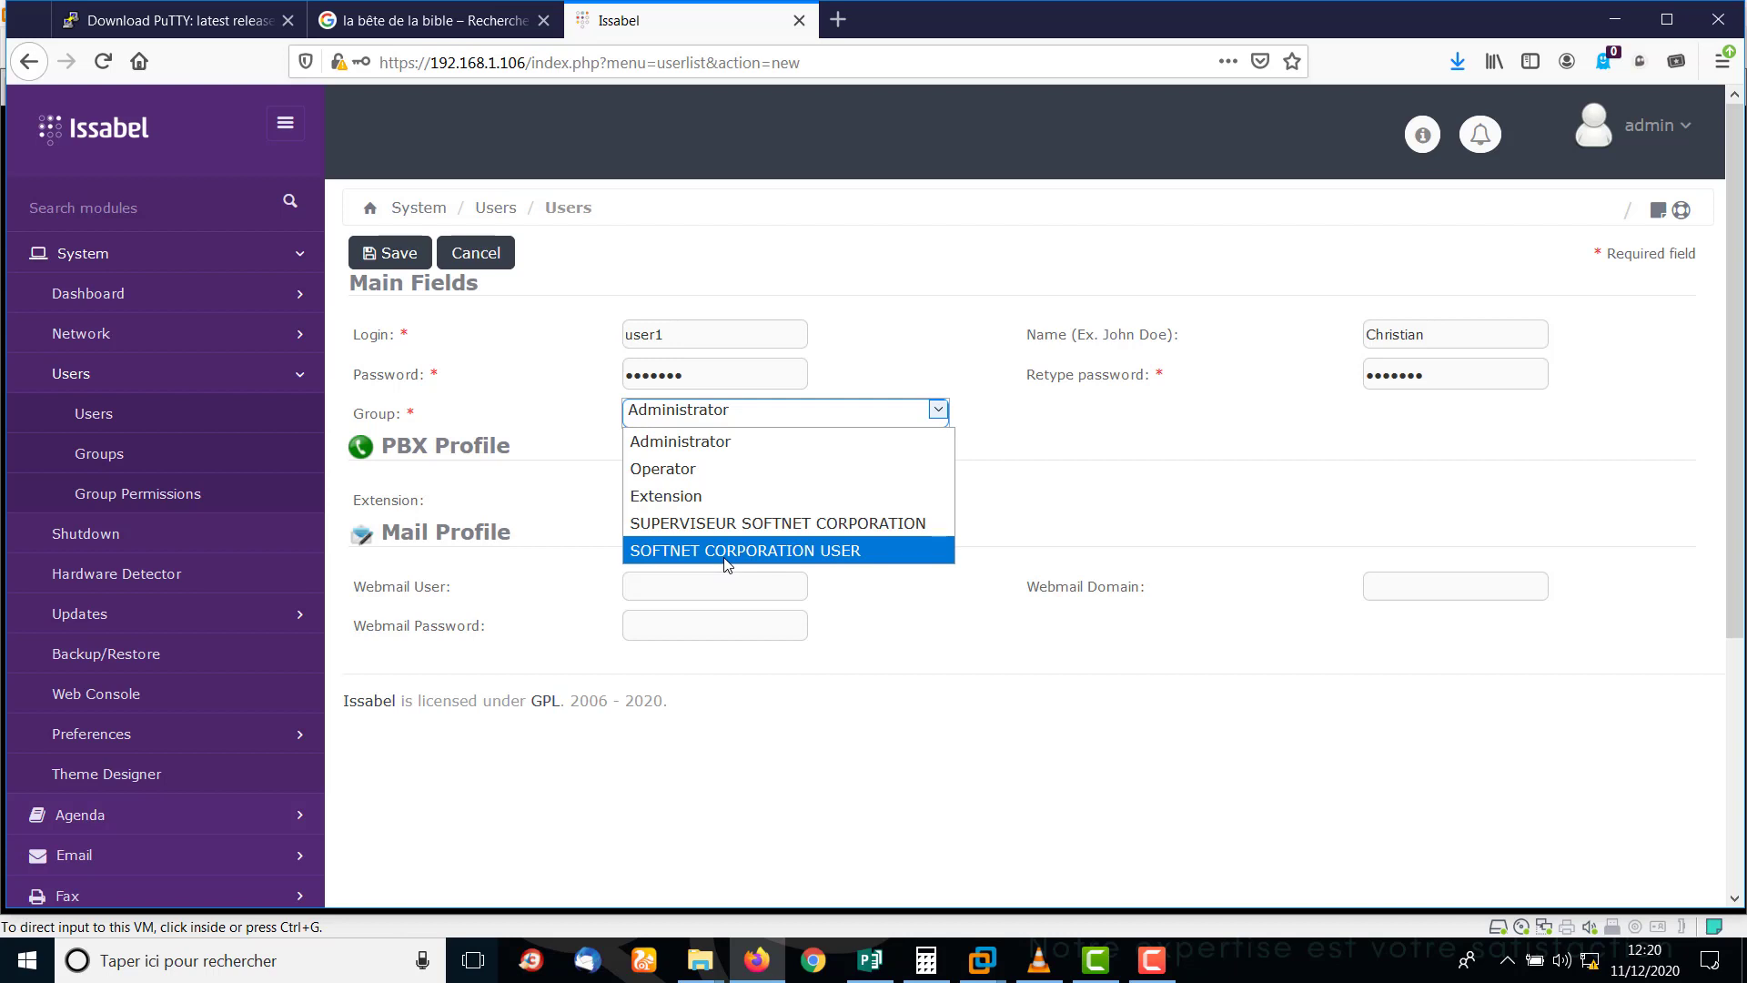
Put user1 in SOFTNET CORPORATION USER with extension 001 and save the account.
click(727, 552)
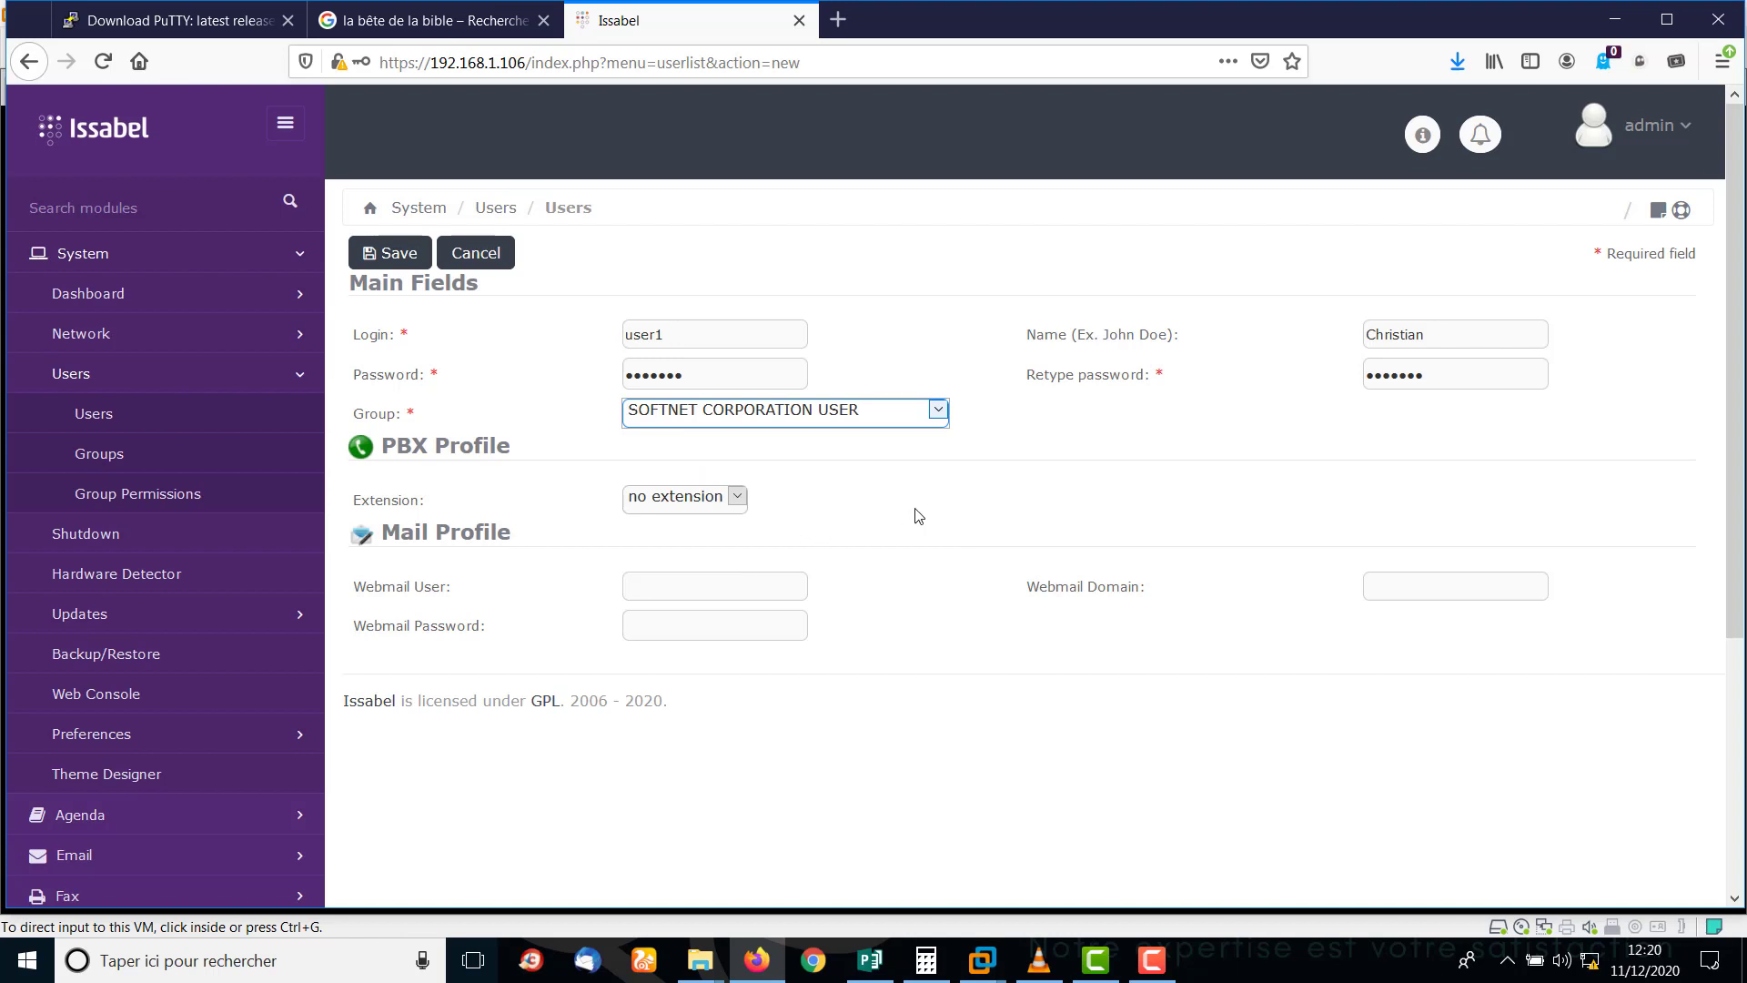
click(739, 496)
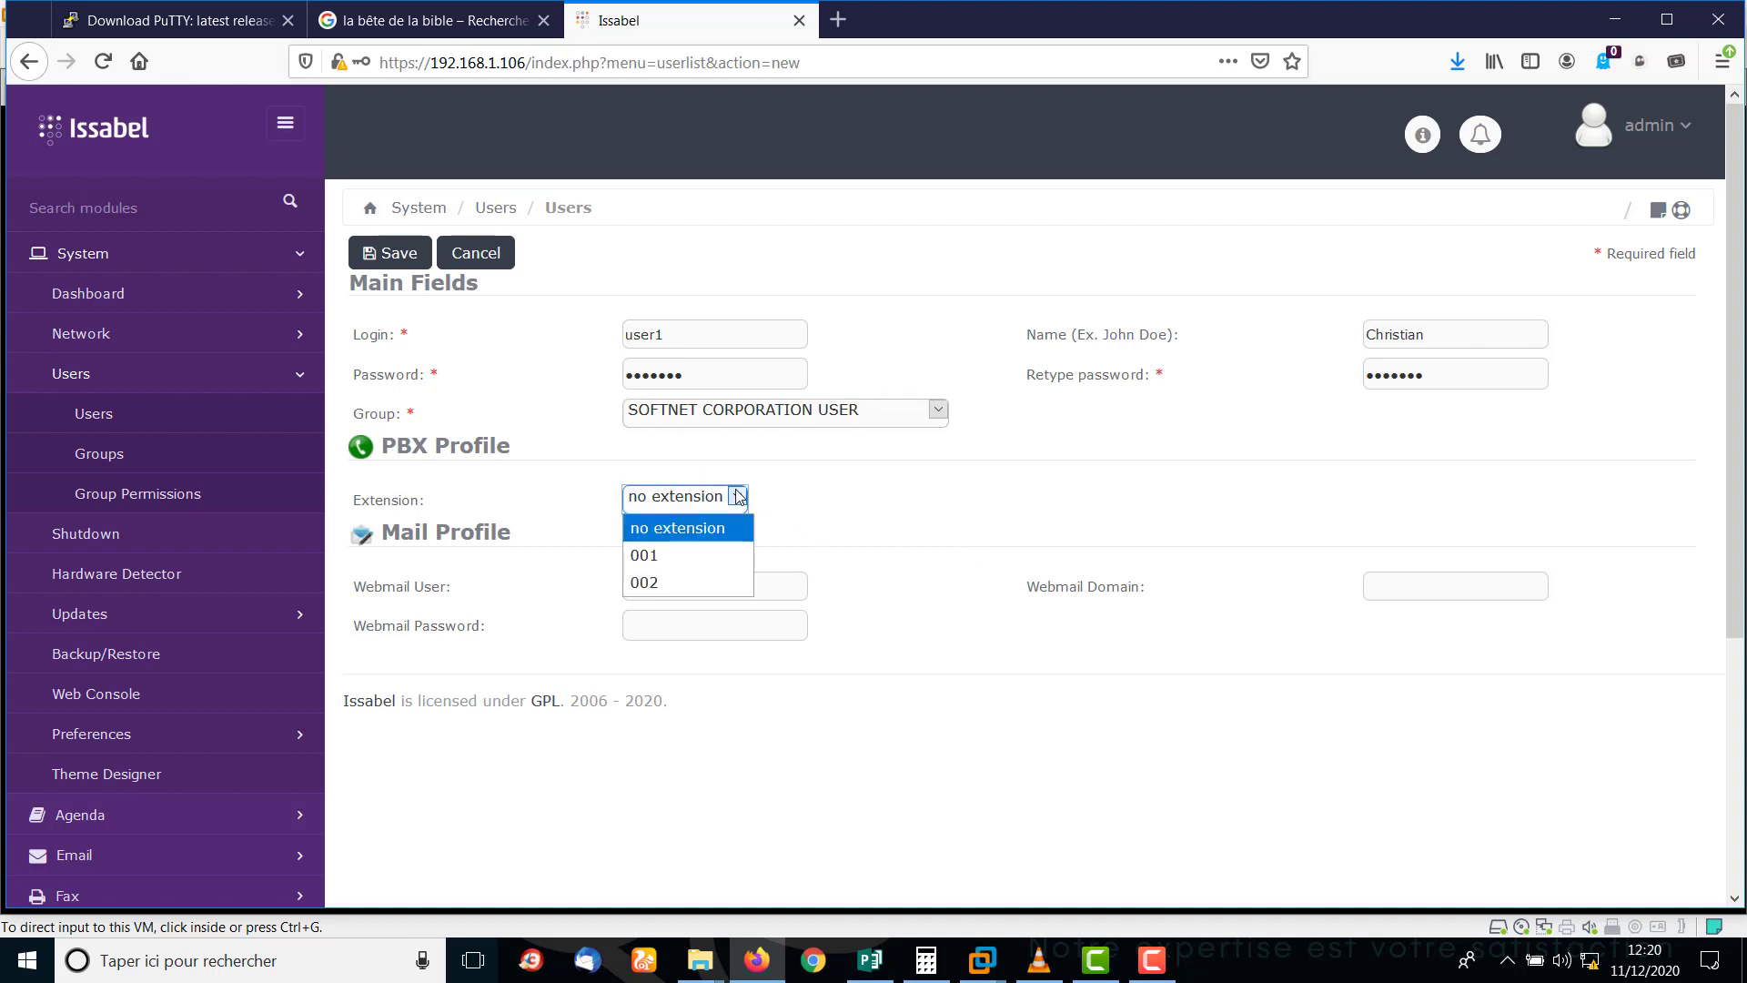
click(667, 557)
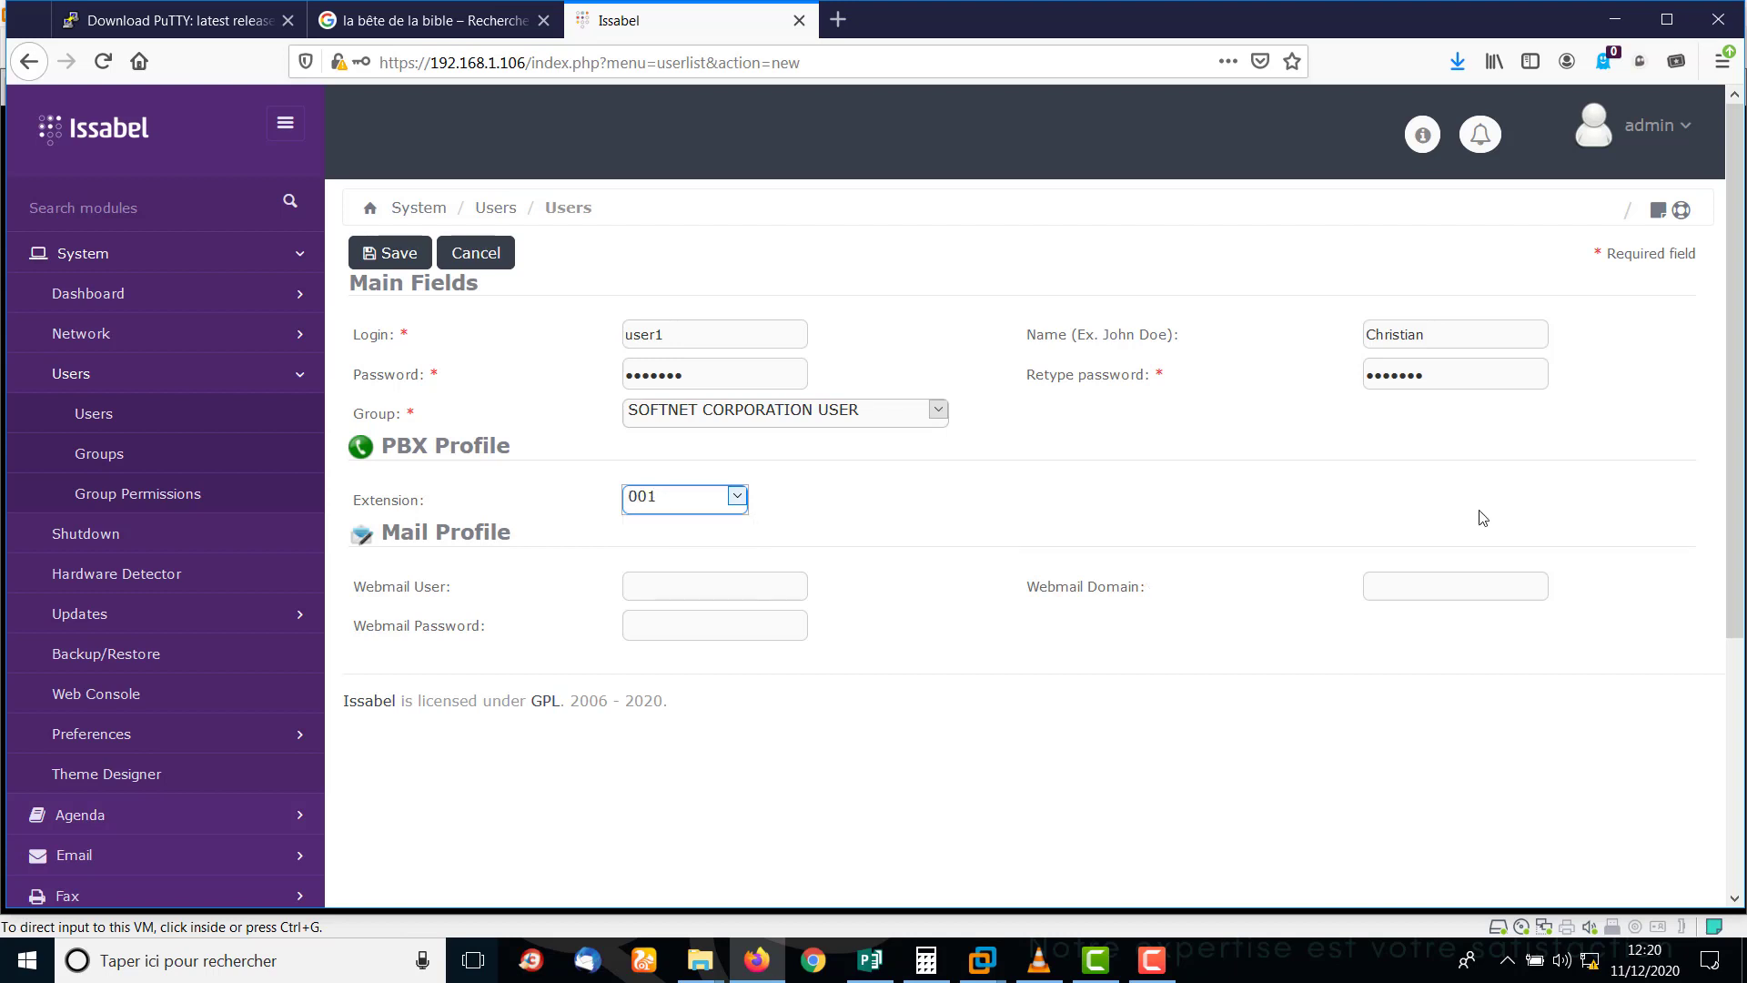
scroll(1734, 378, down, 5)
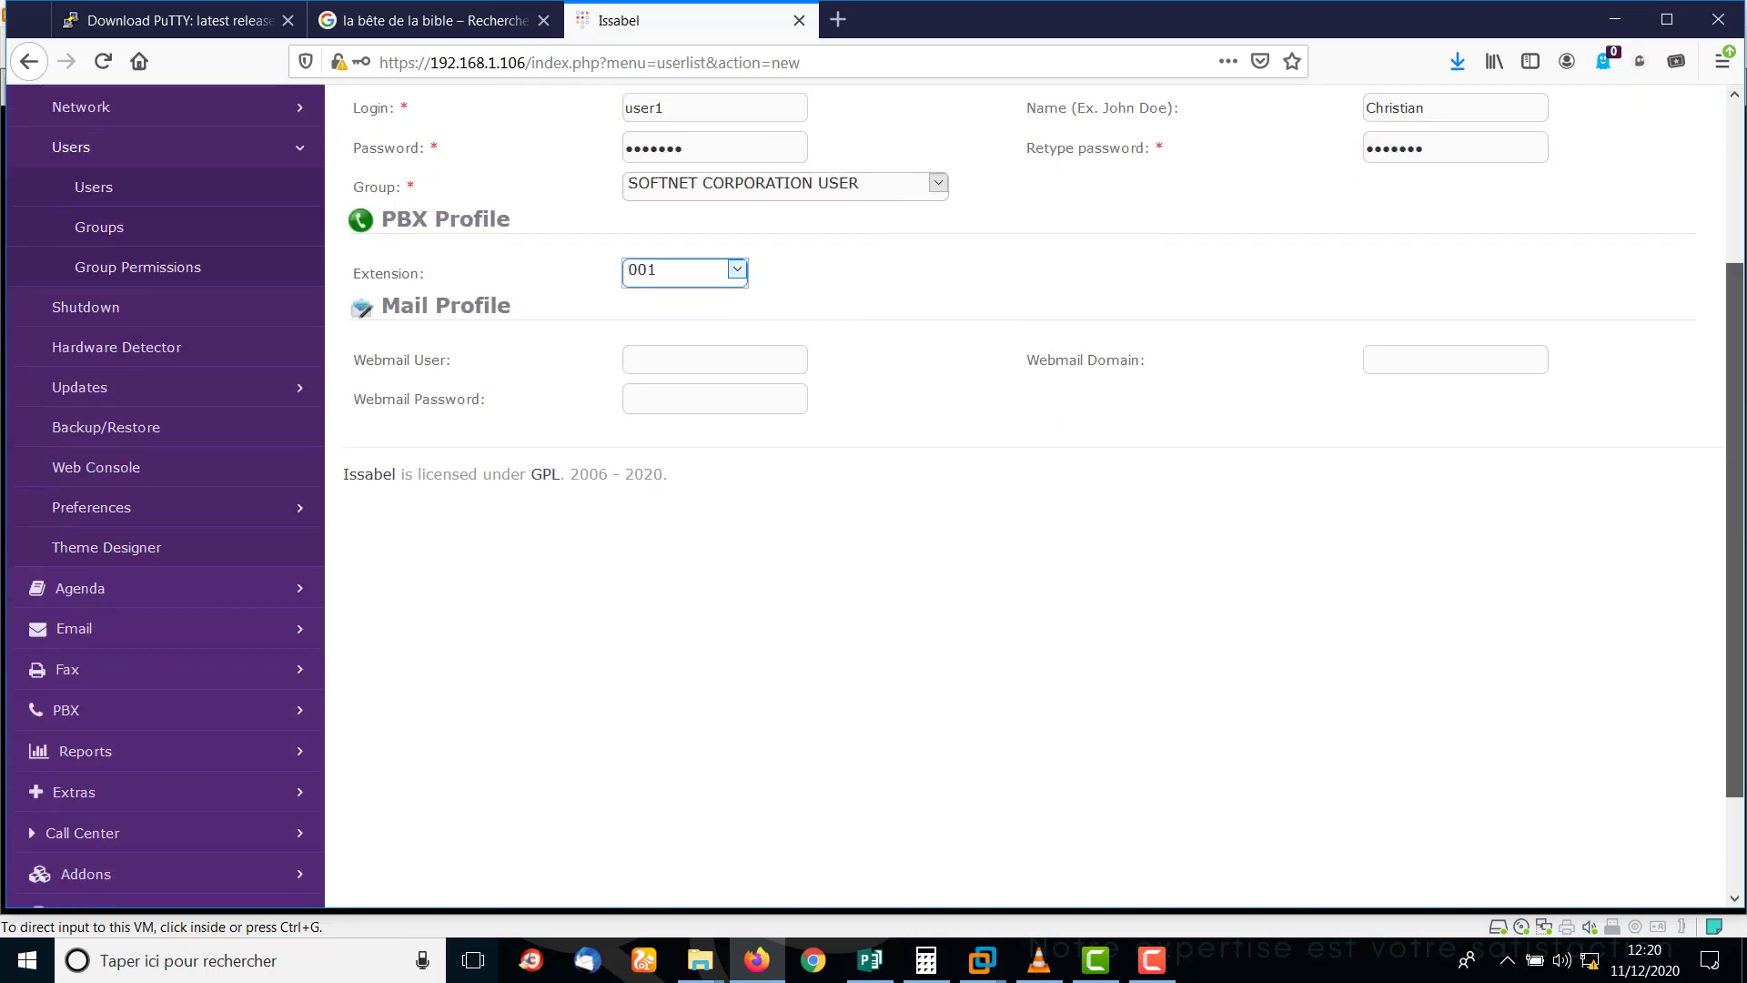
scroll(1743, 266, up, 5)
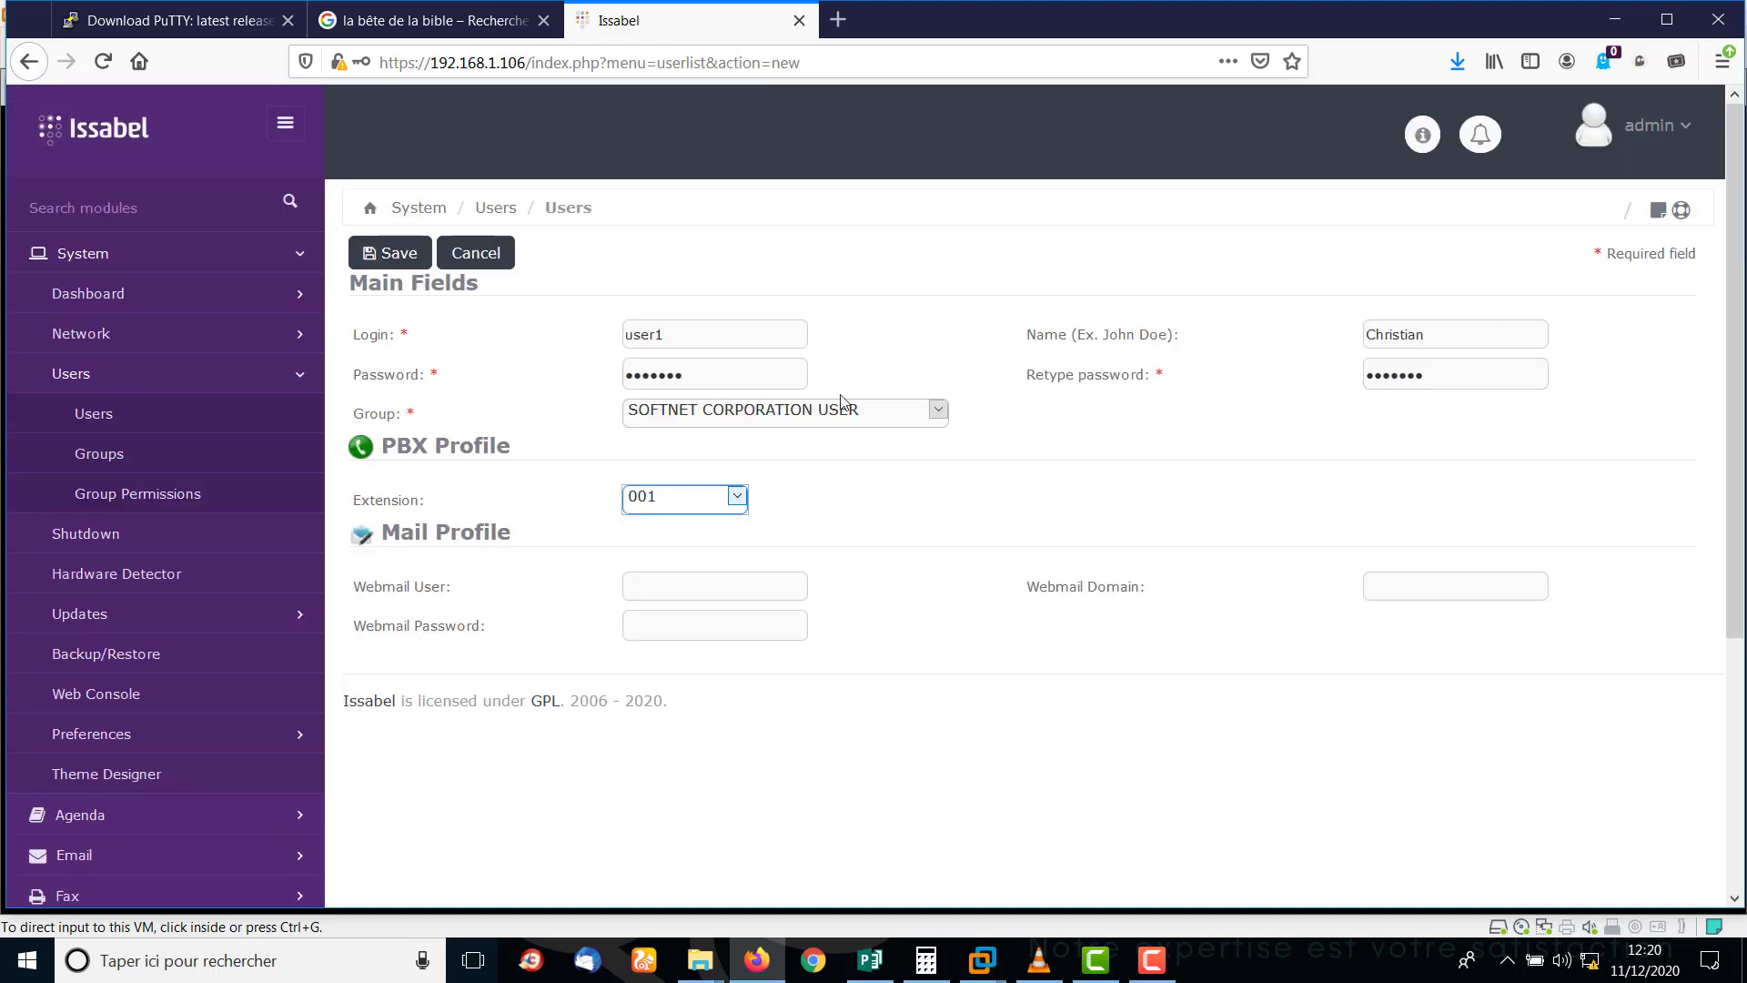
click(396, 257)
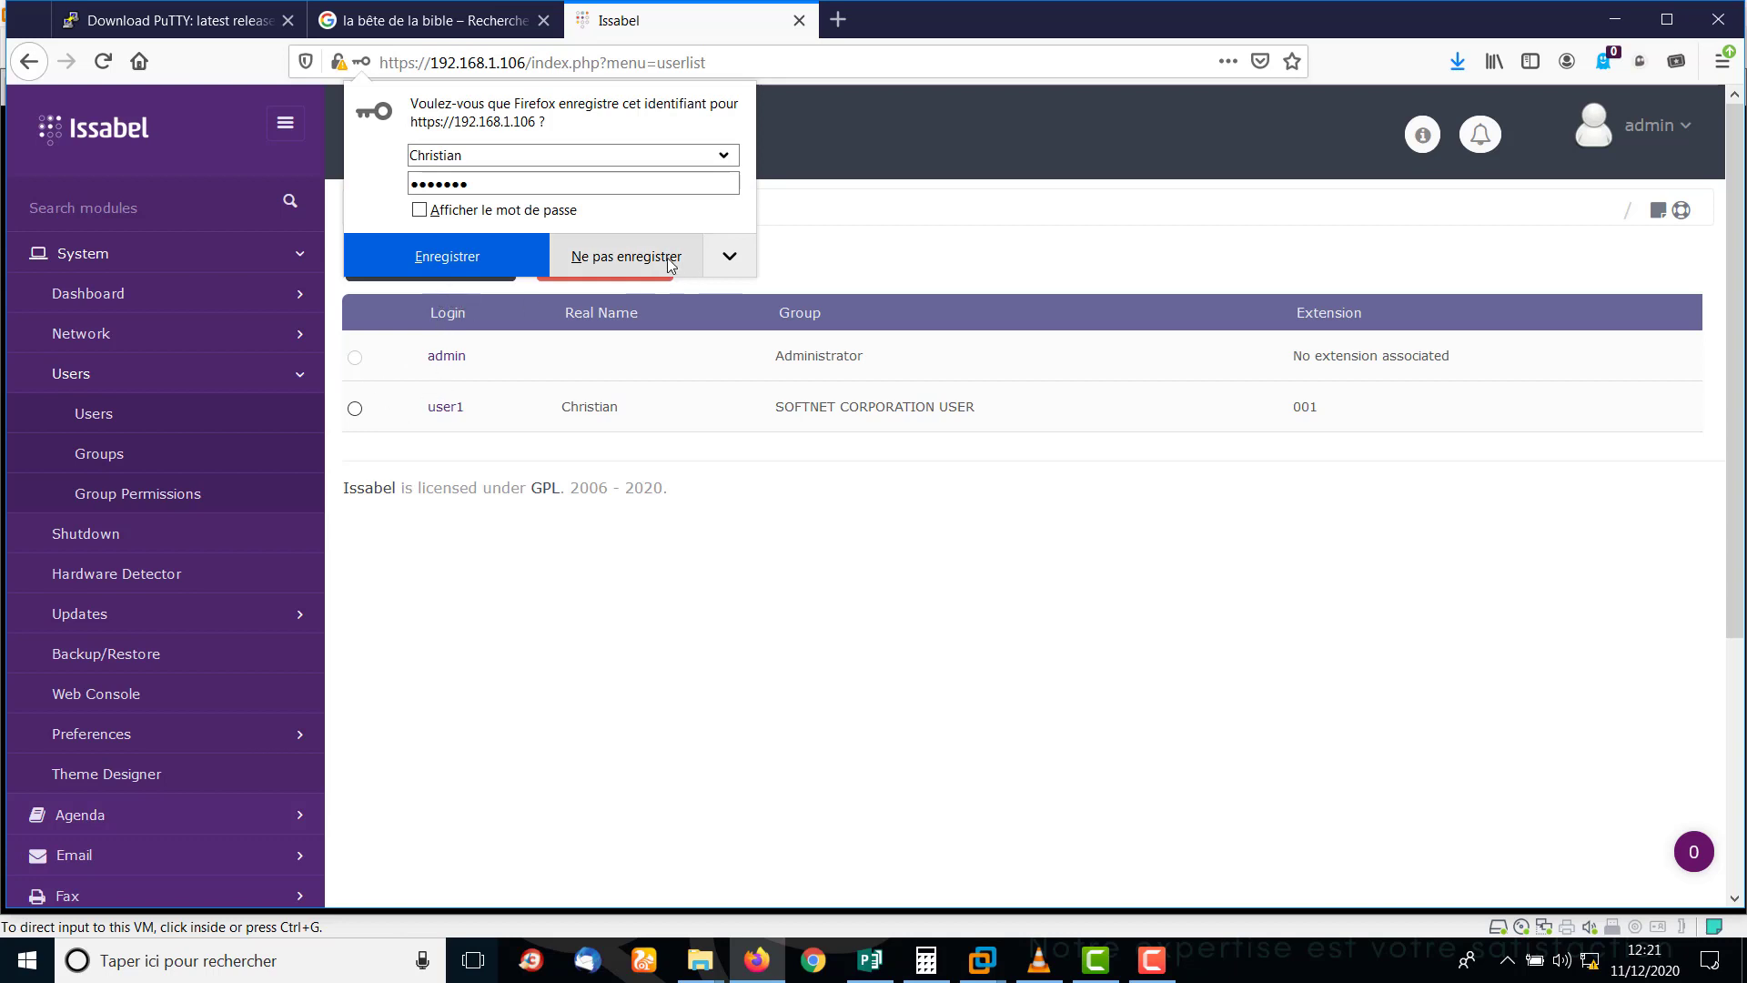
Dismiss the browser's save-login prompt and start user2 with the user's real name and a password.
click(637, 255)
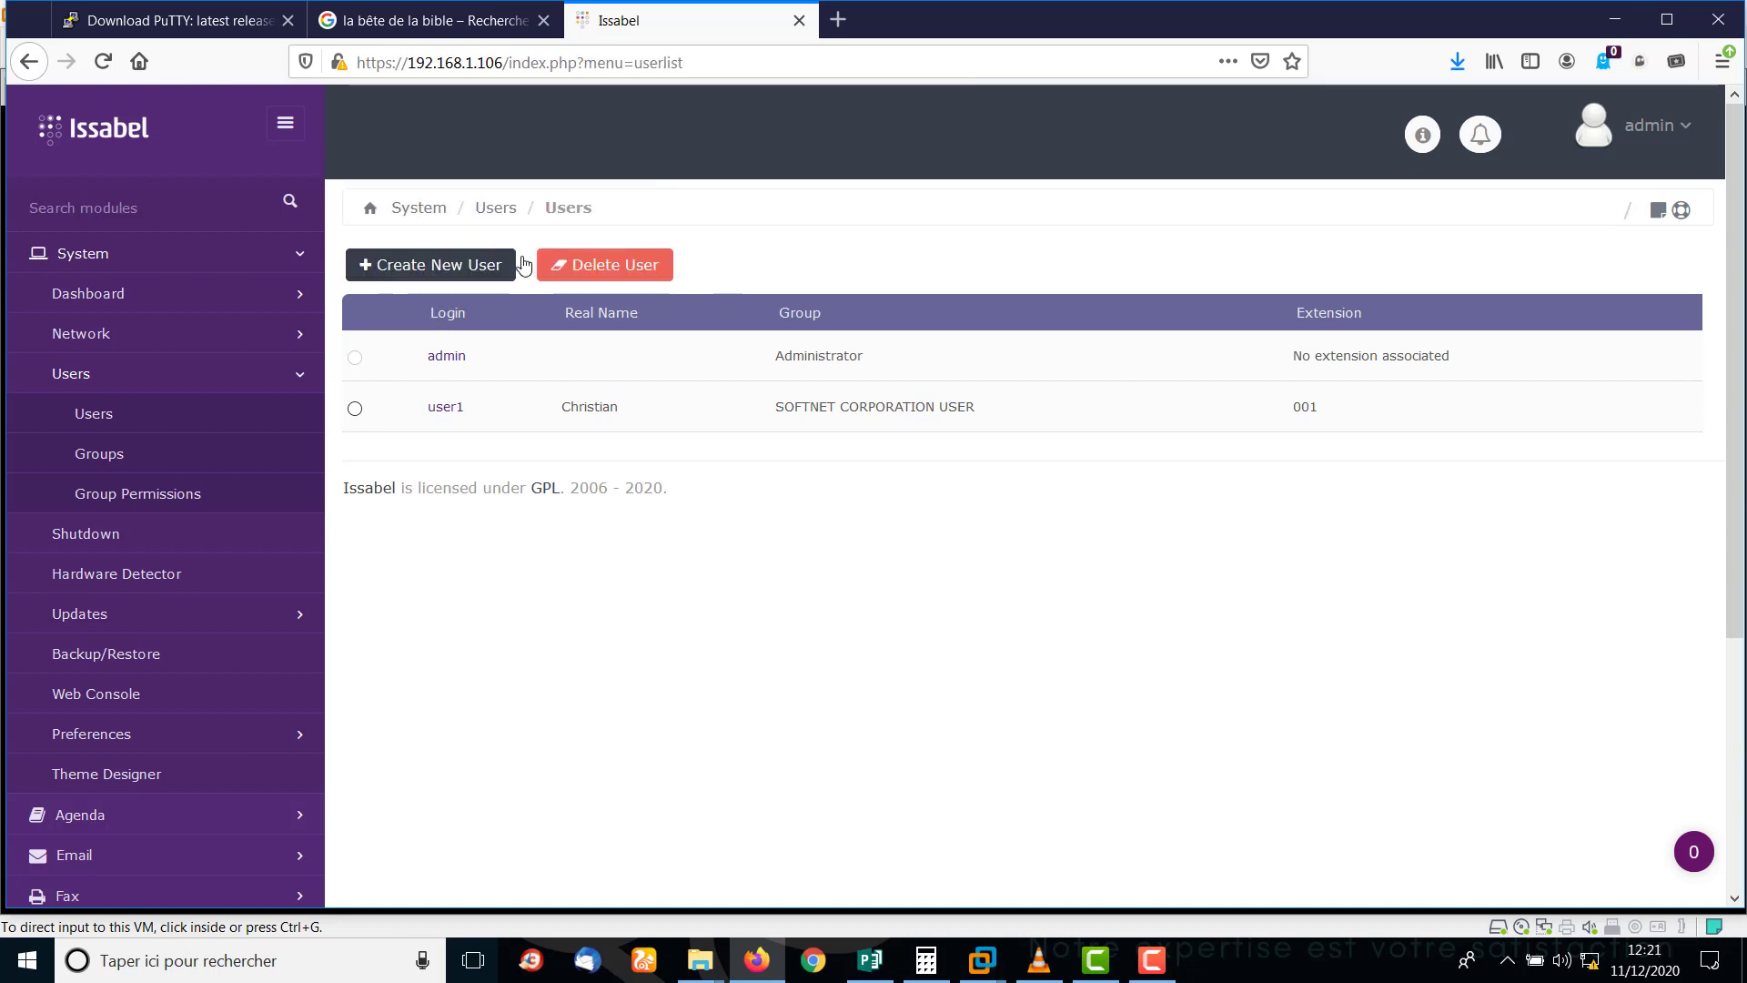
click(449, 265)
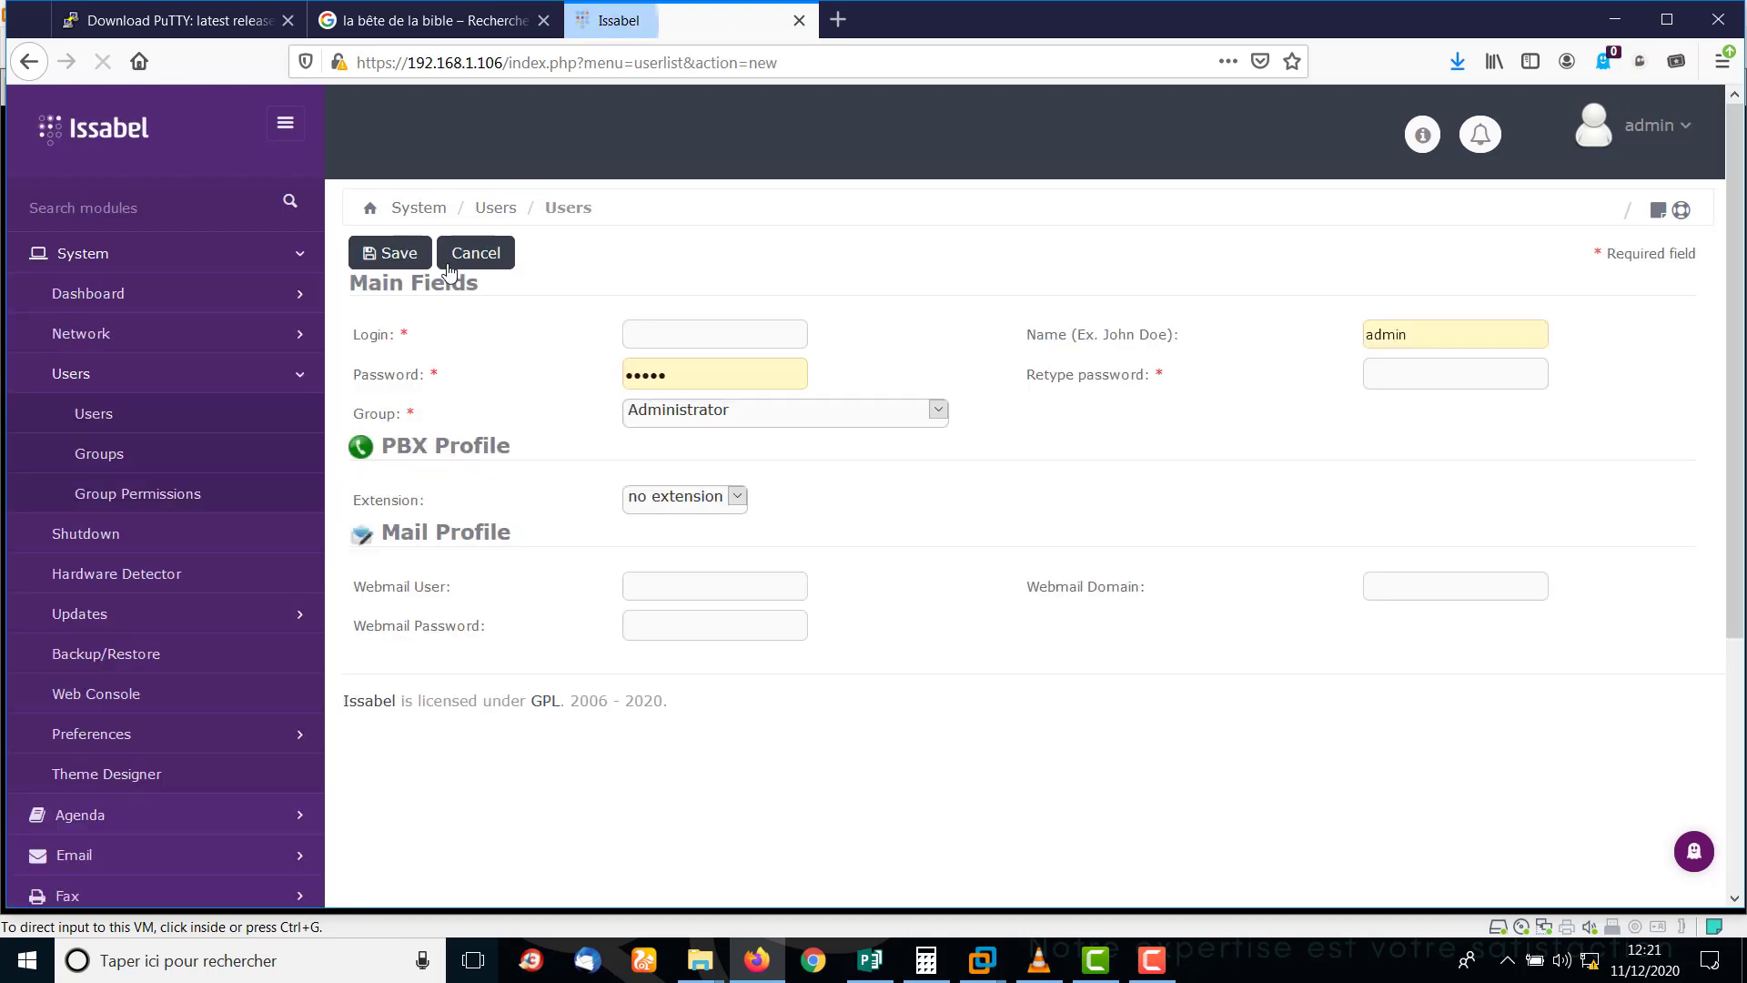
click(686, 329)
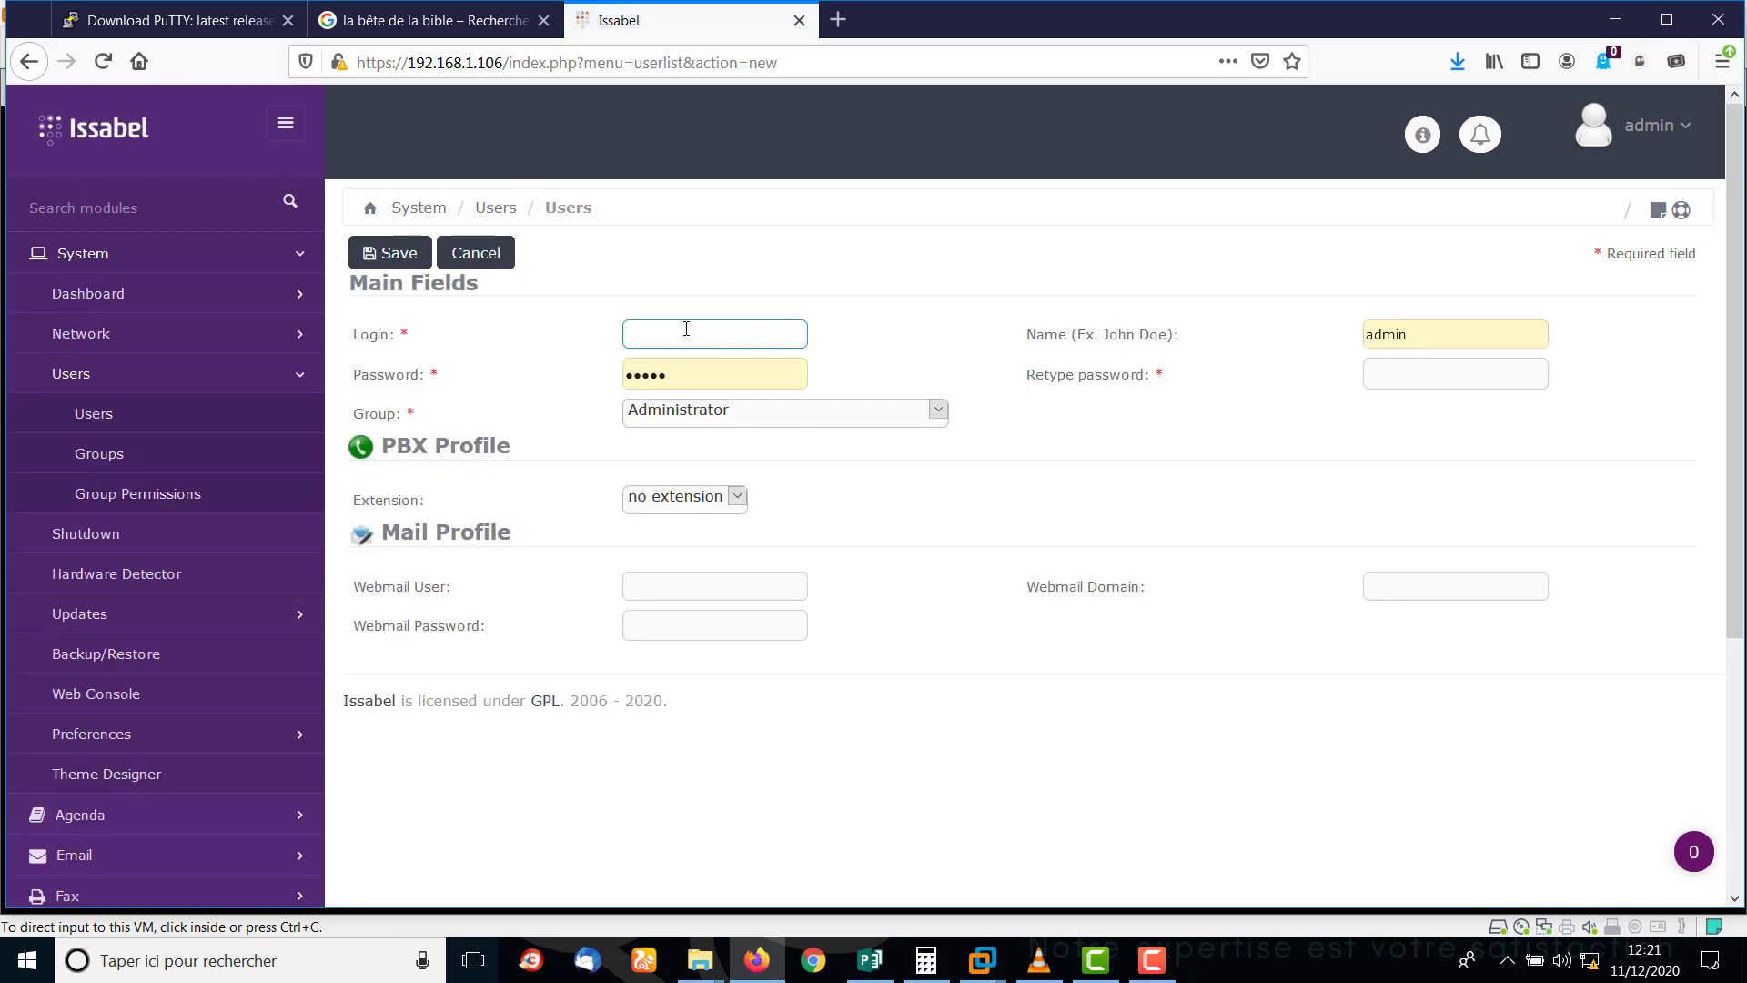
text(user)
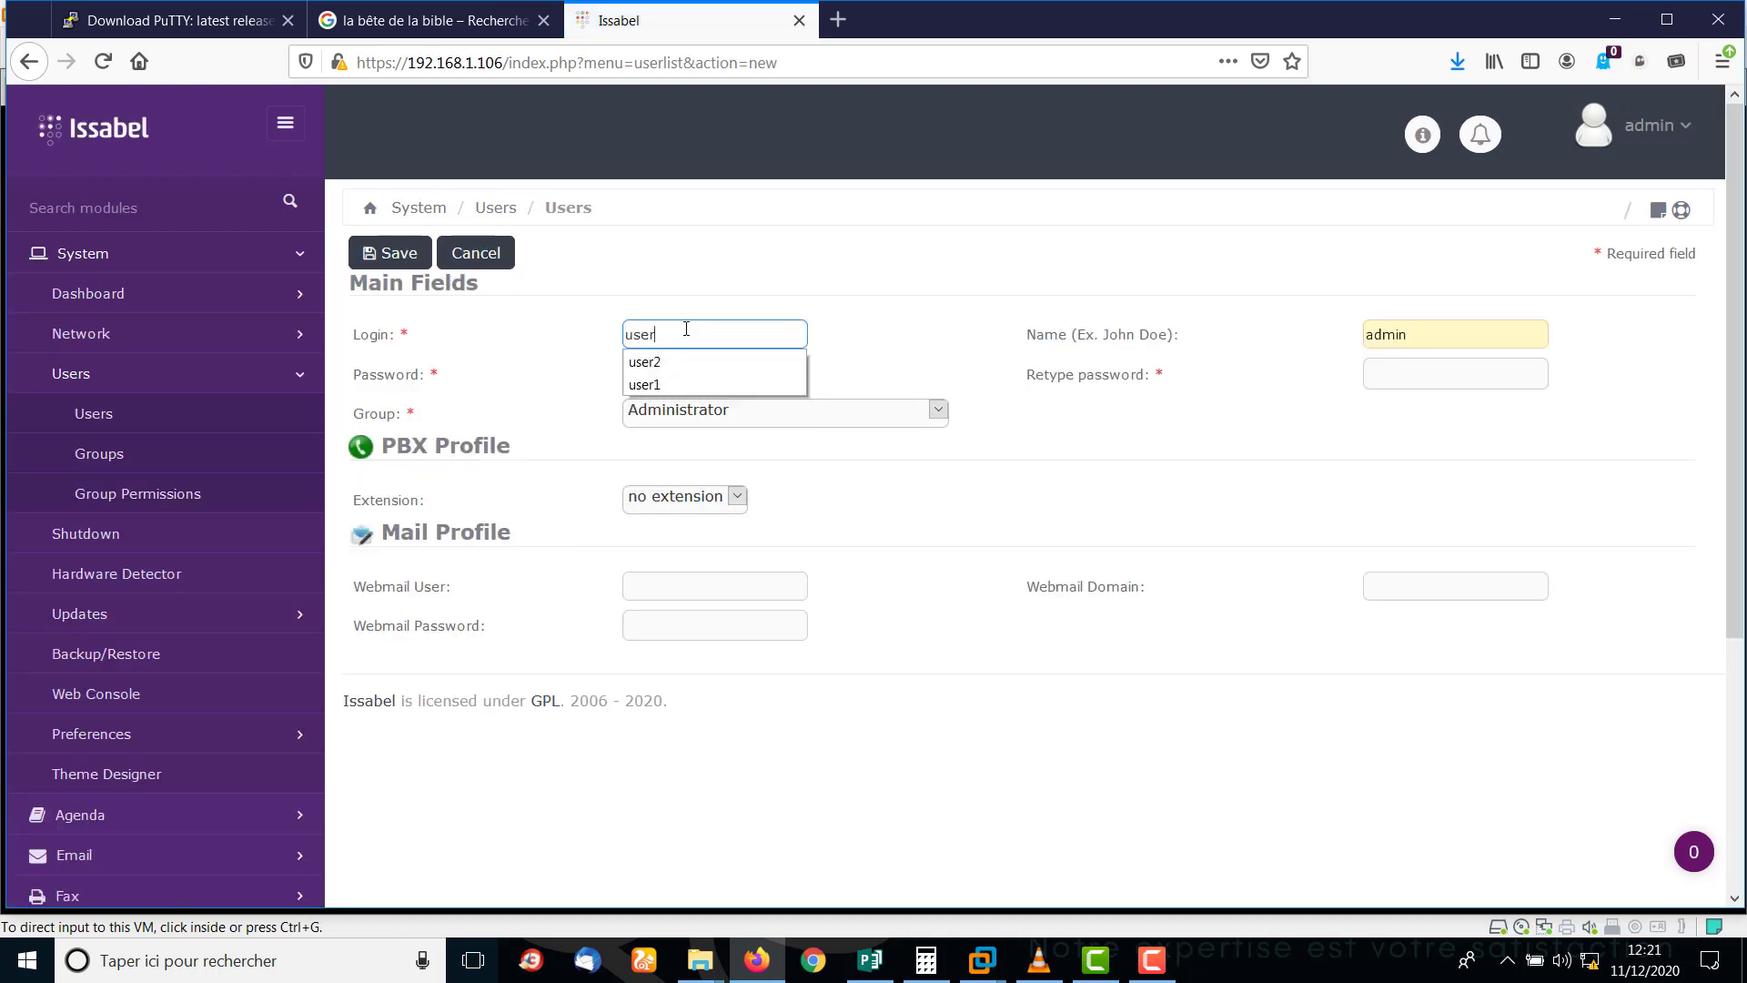
key(Down)
key(Return)
key(Tab)
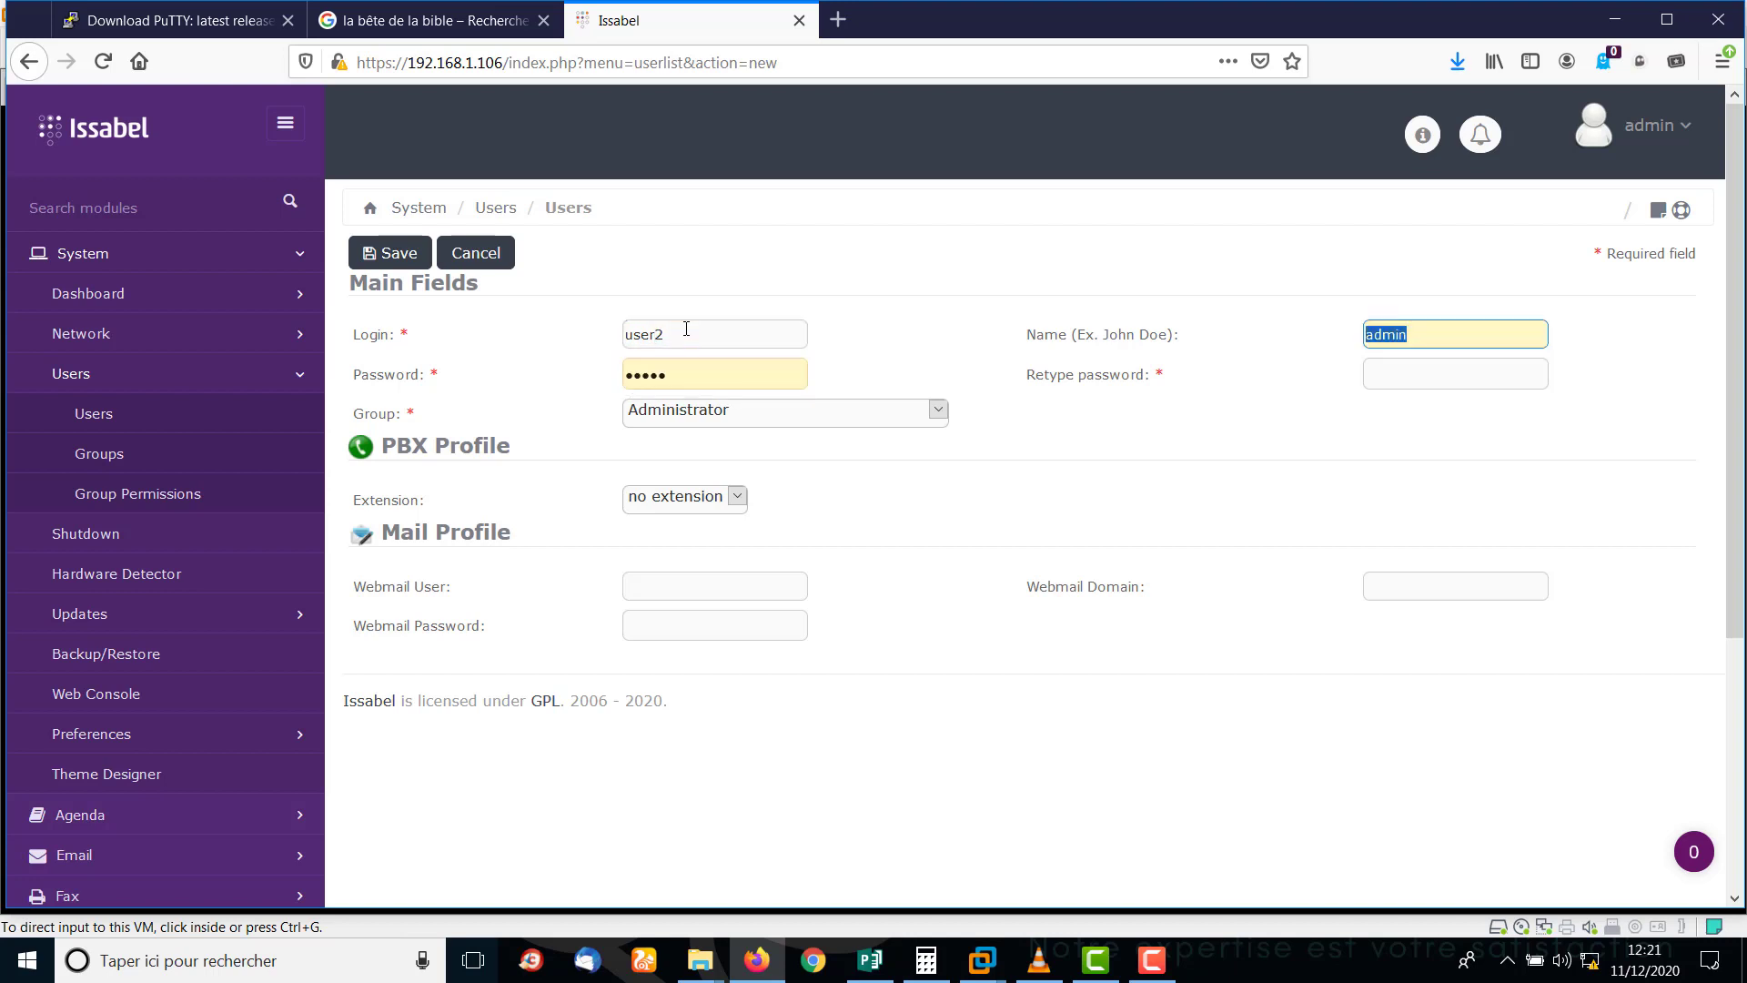
text(Jovial)
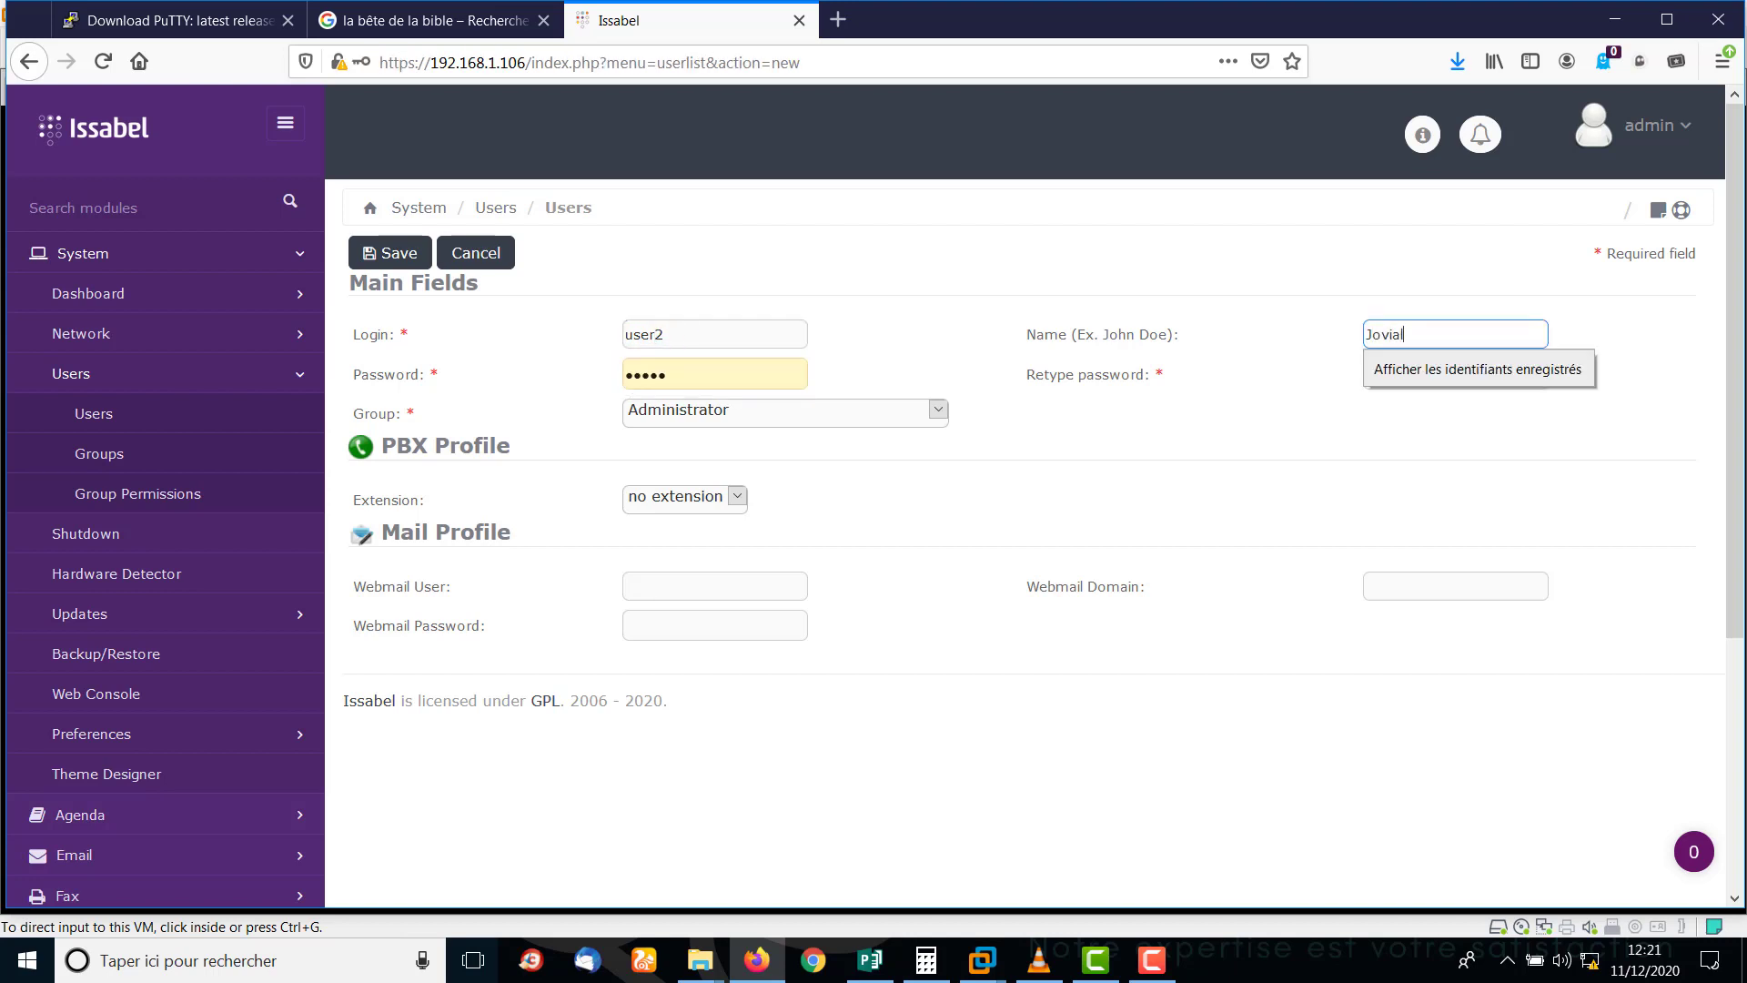
key(Tab)
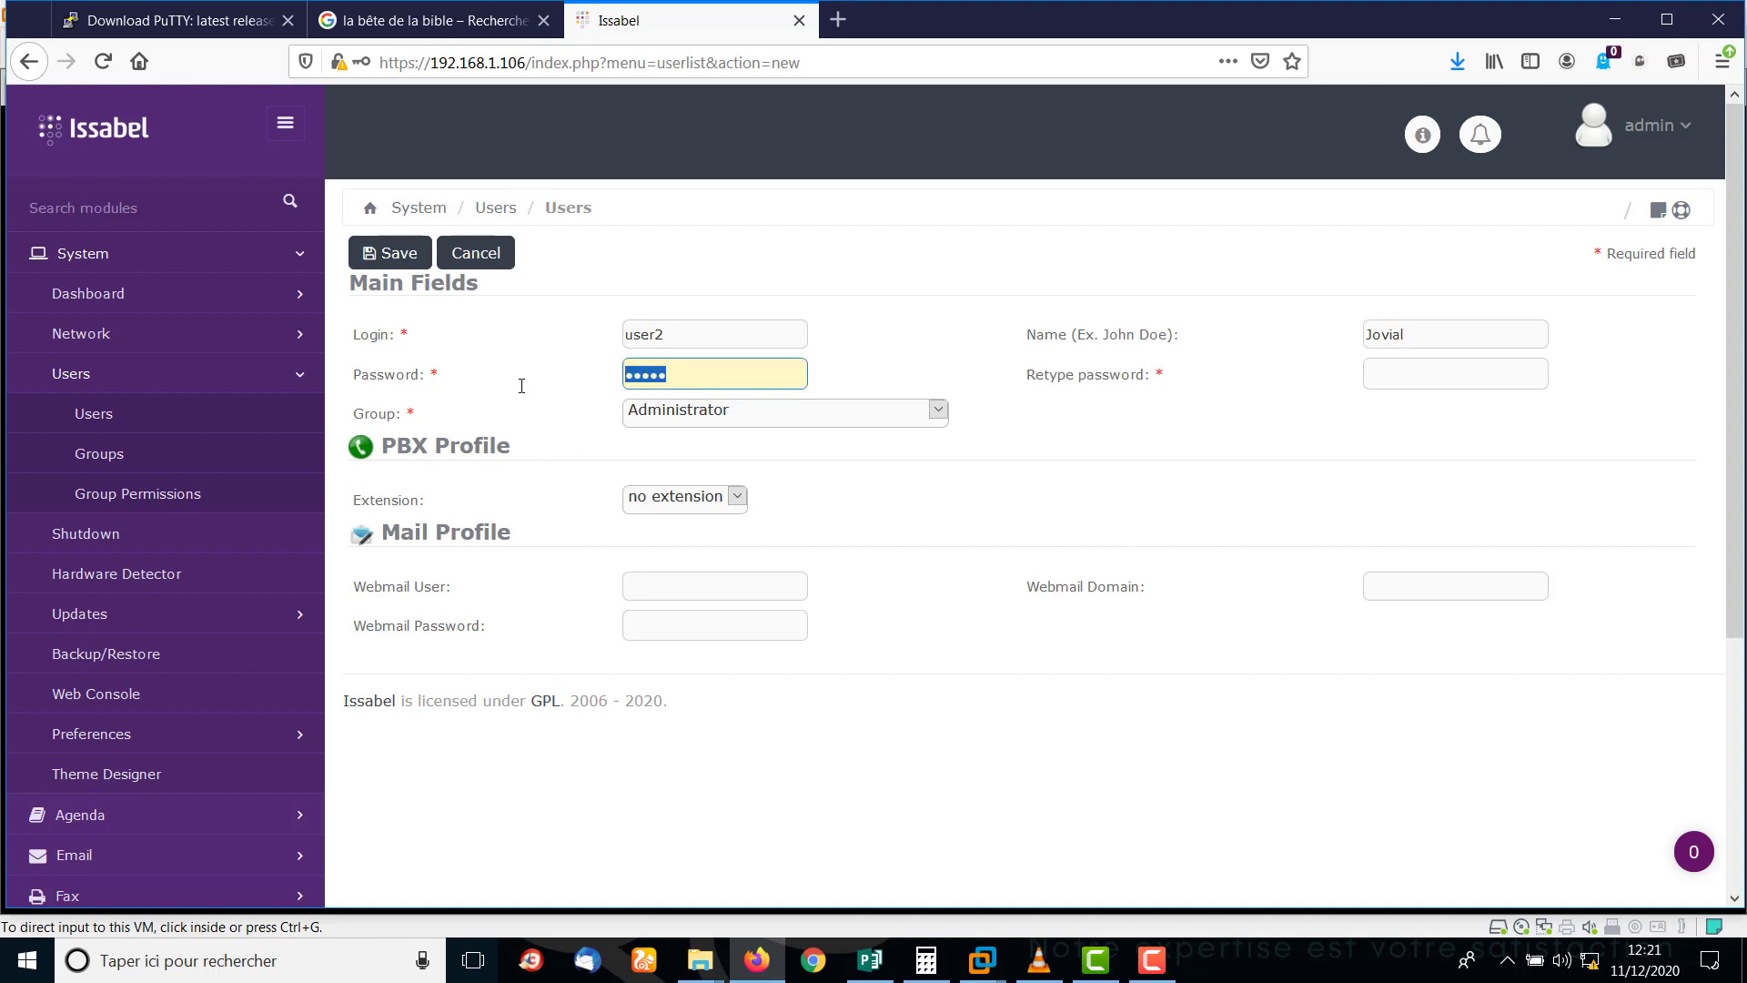
text(••••)
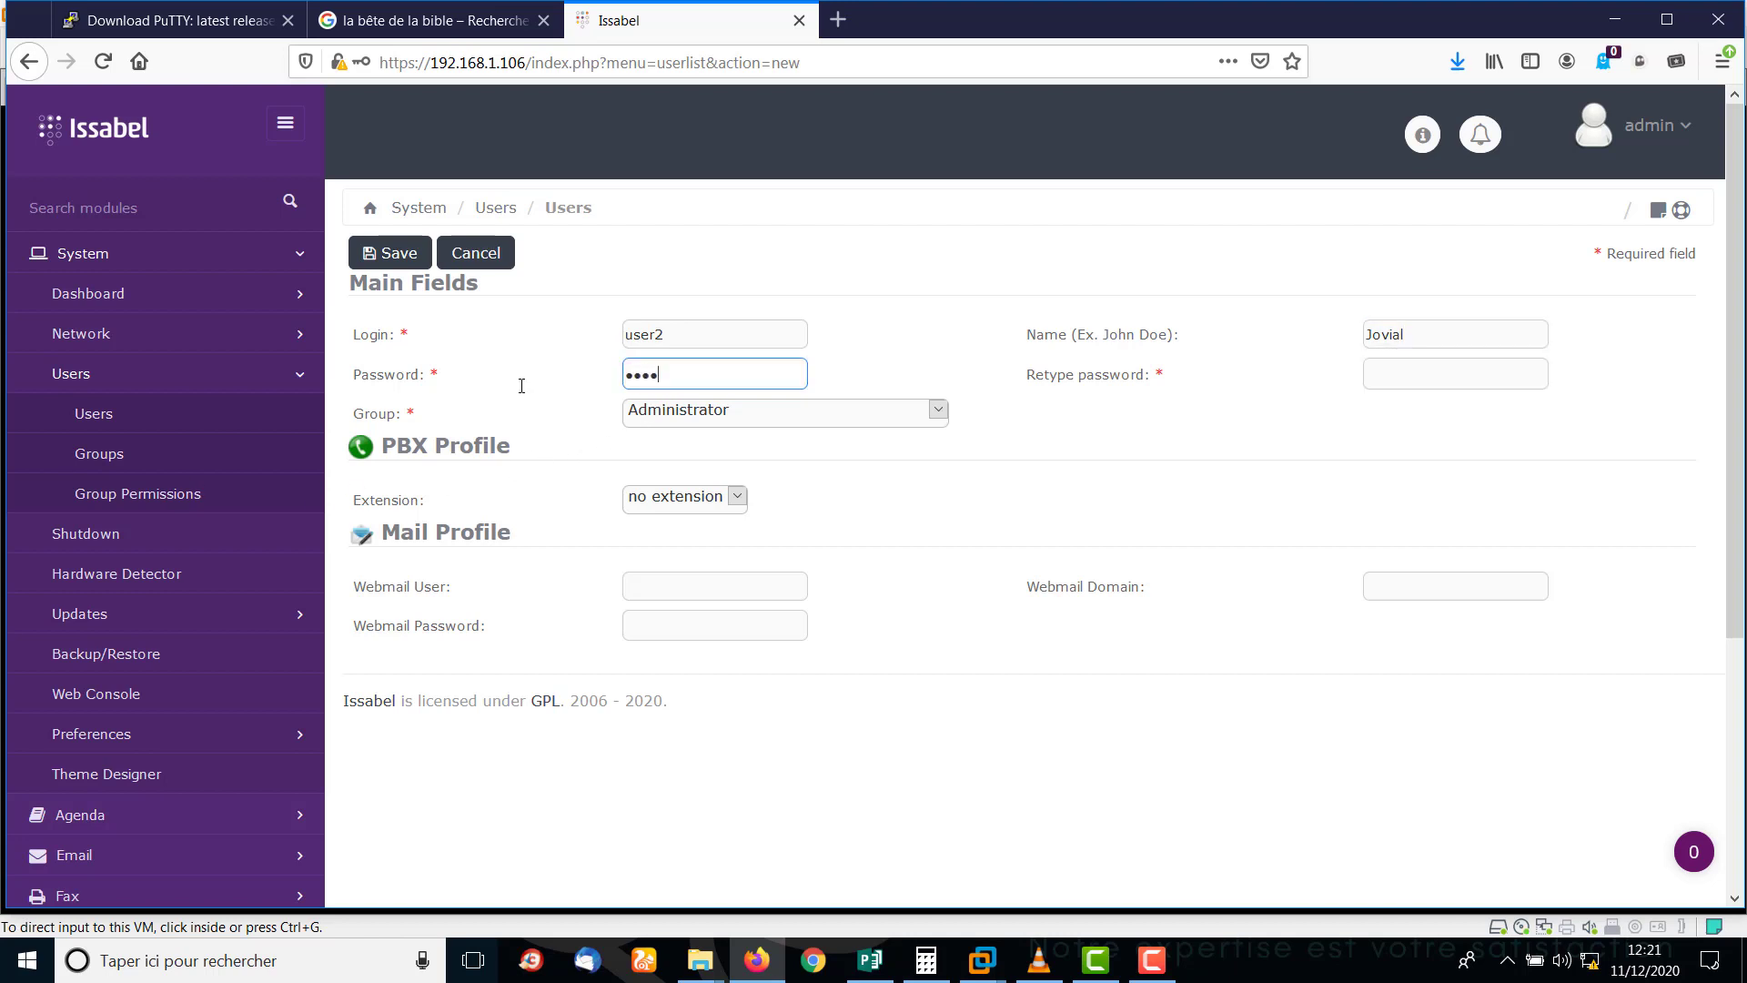
text(•••)
key(Tab)
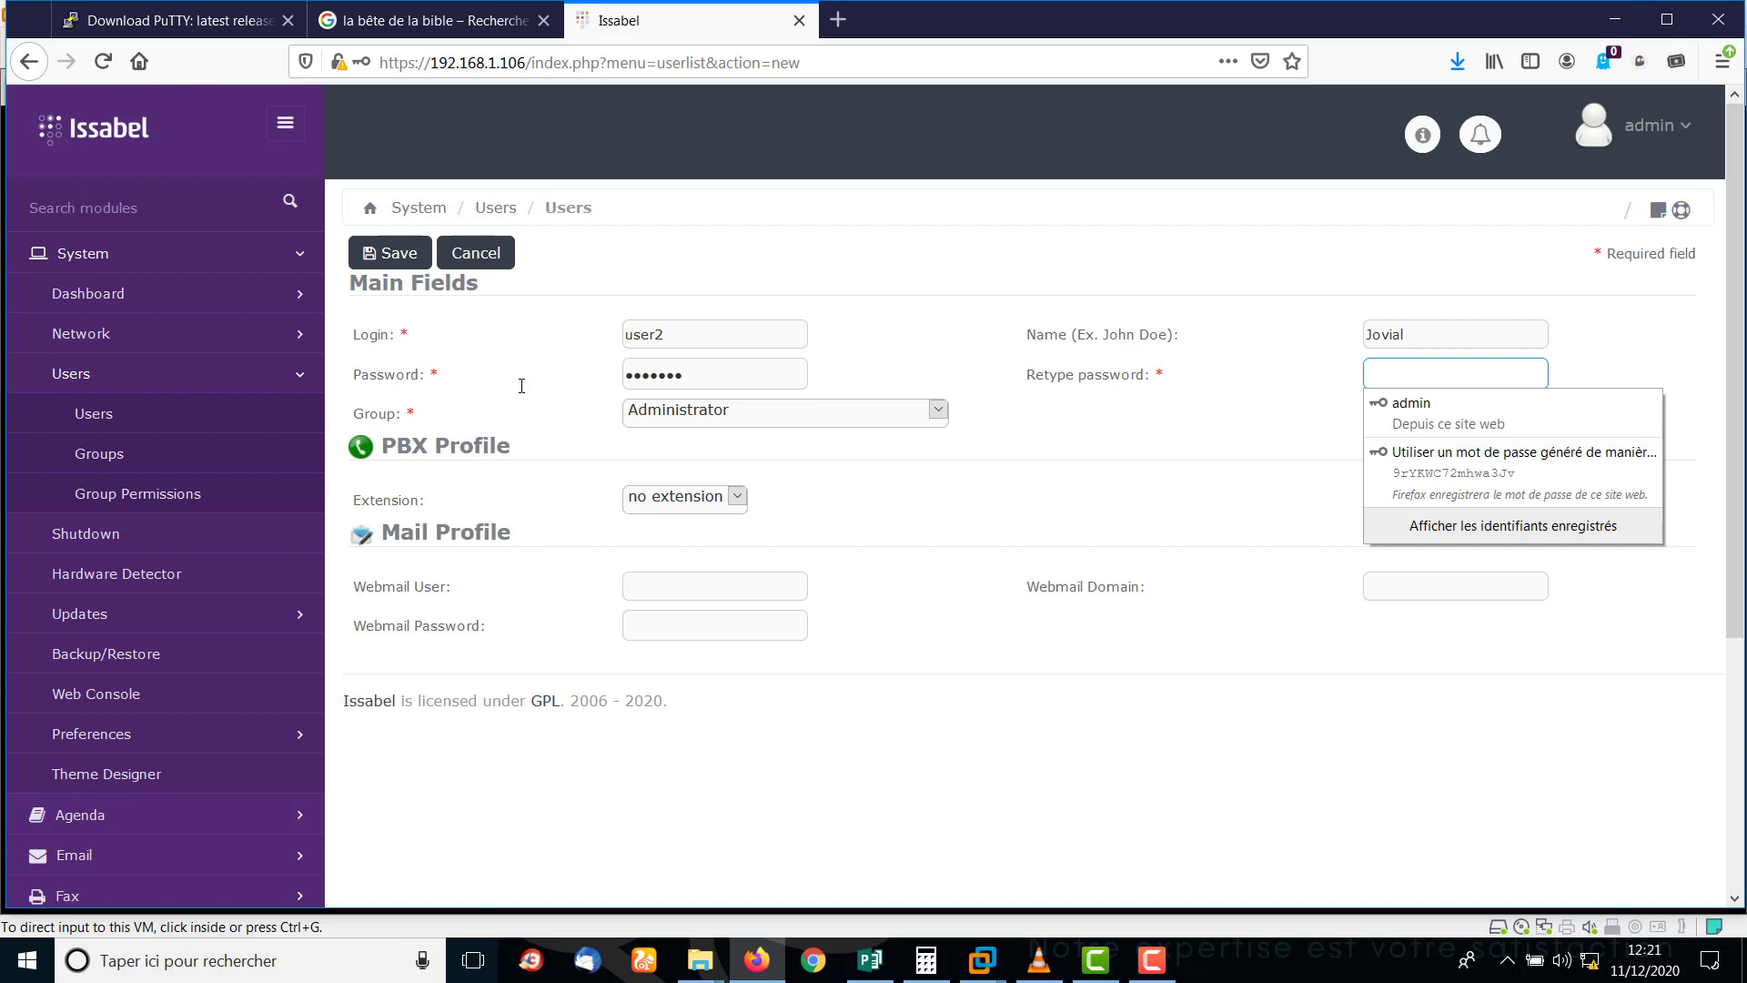
text(•••)
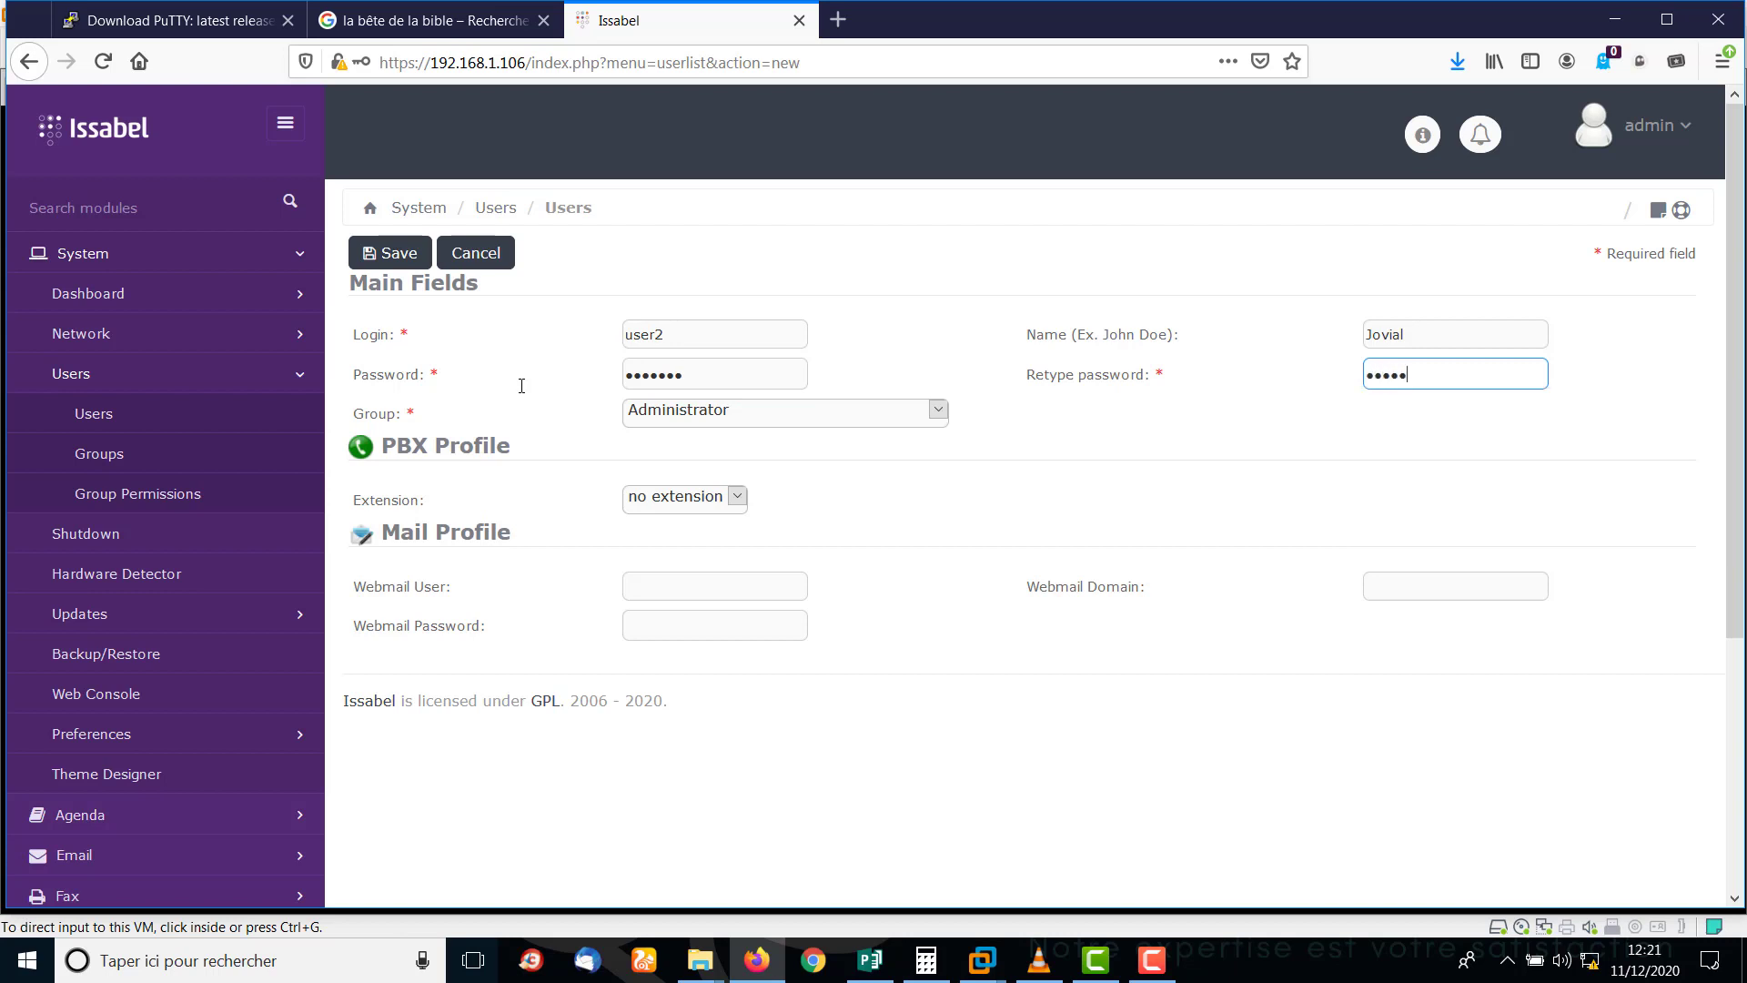
Assign user2 to SOFTNET CORPORATION USER with extension 002 and save.
click(689, 420)
click(725, 551)
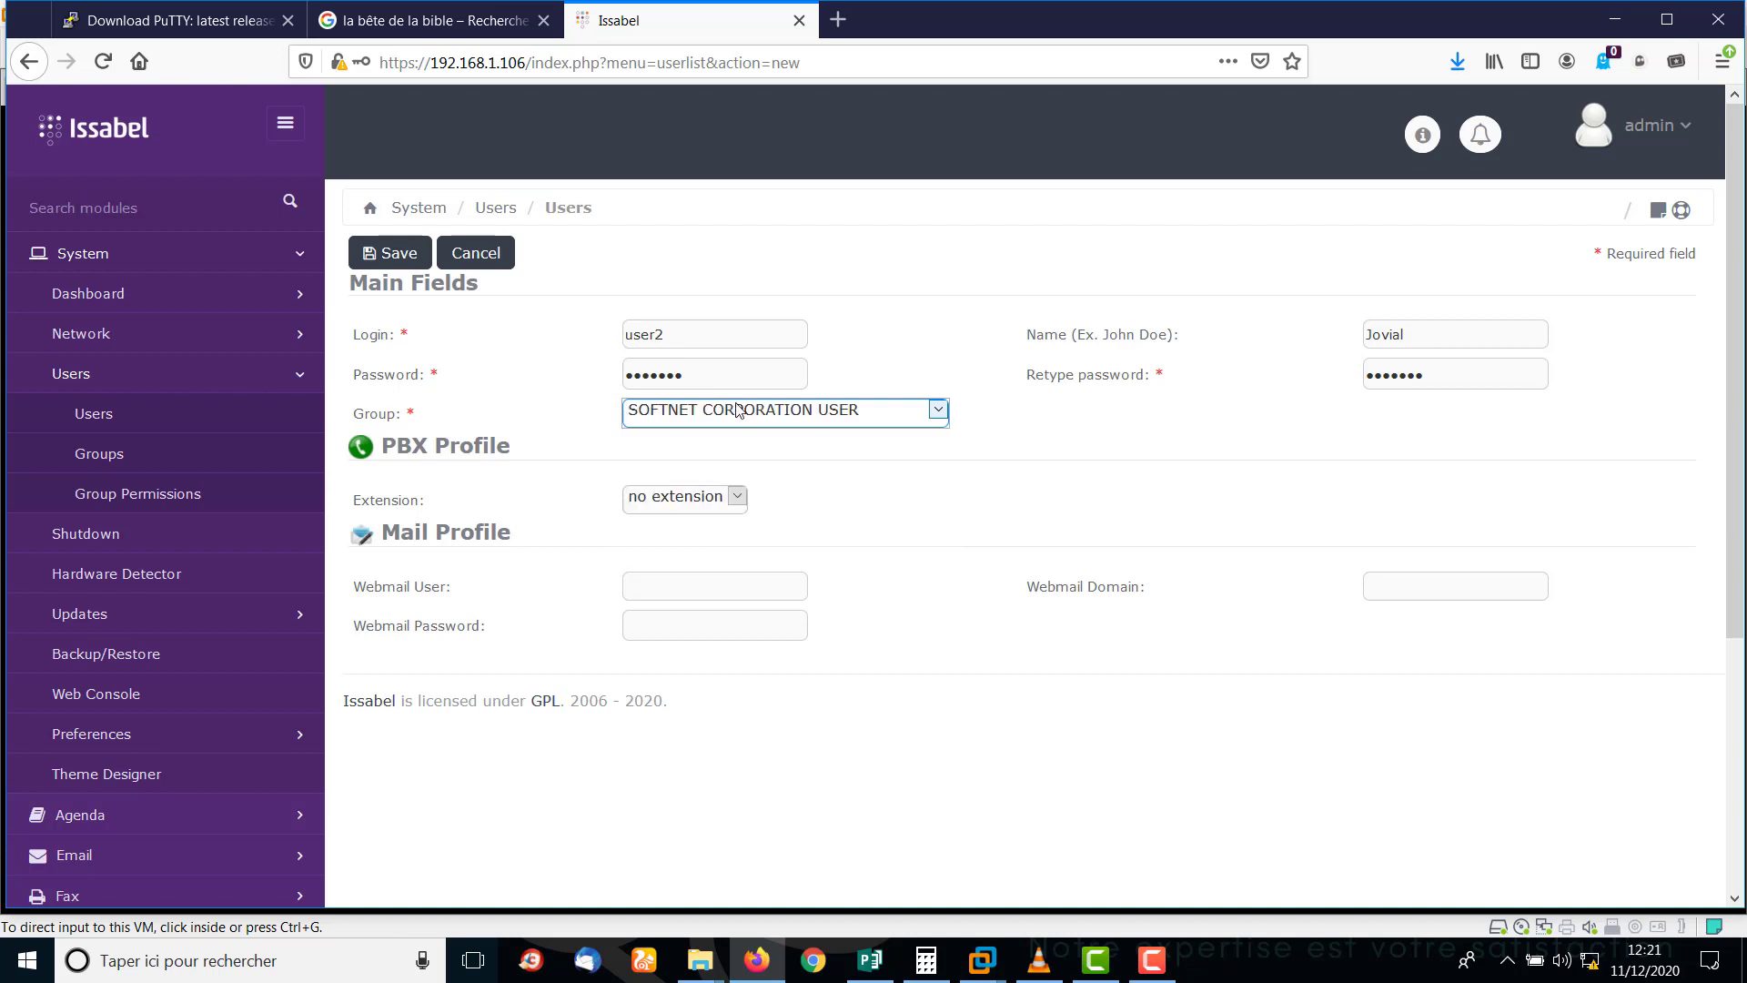
click(744, 504)
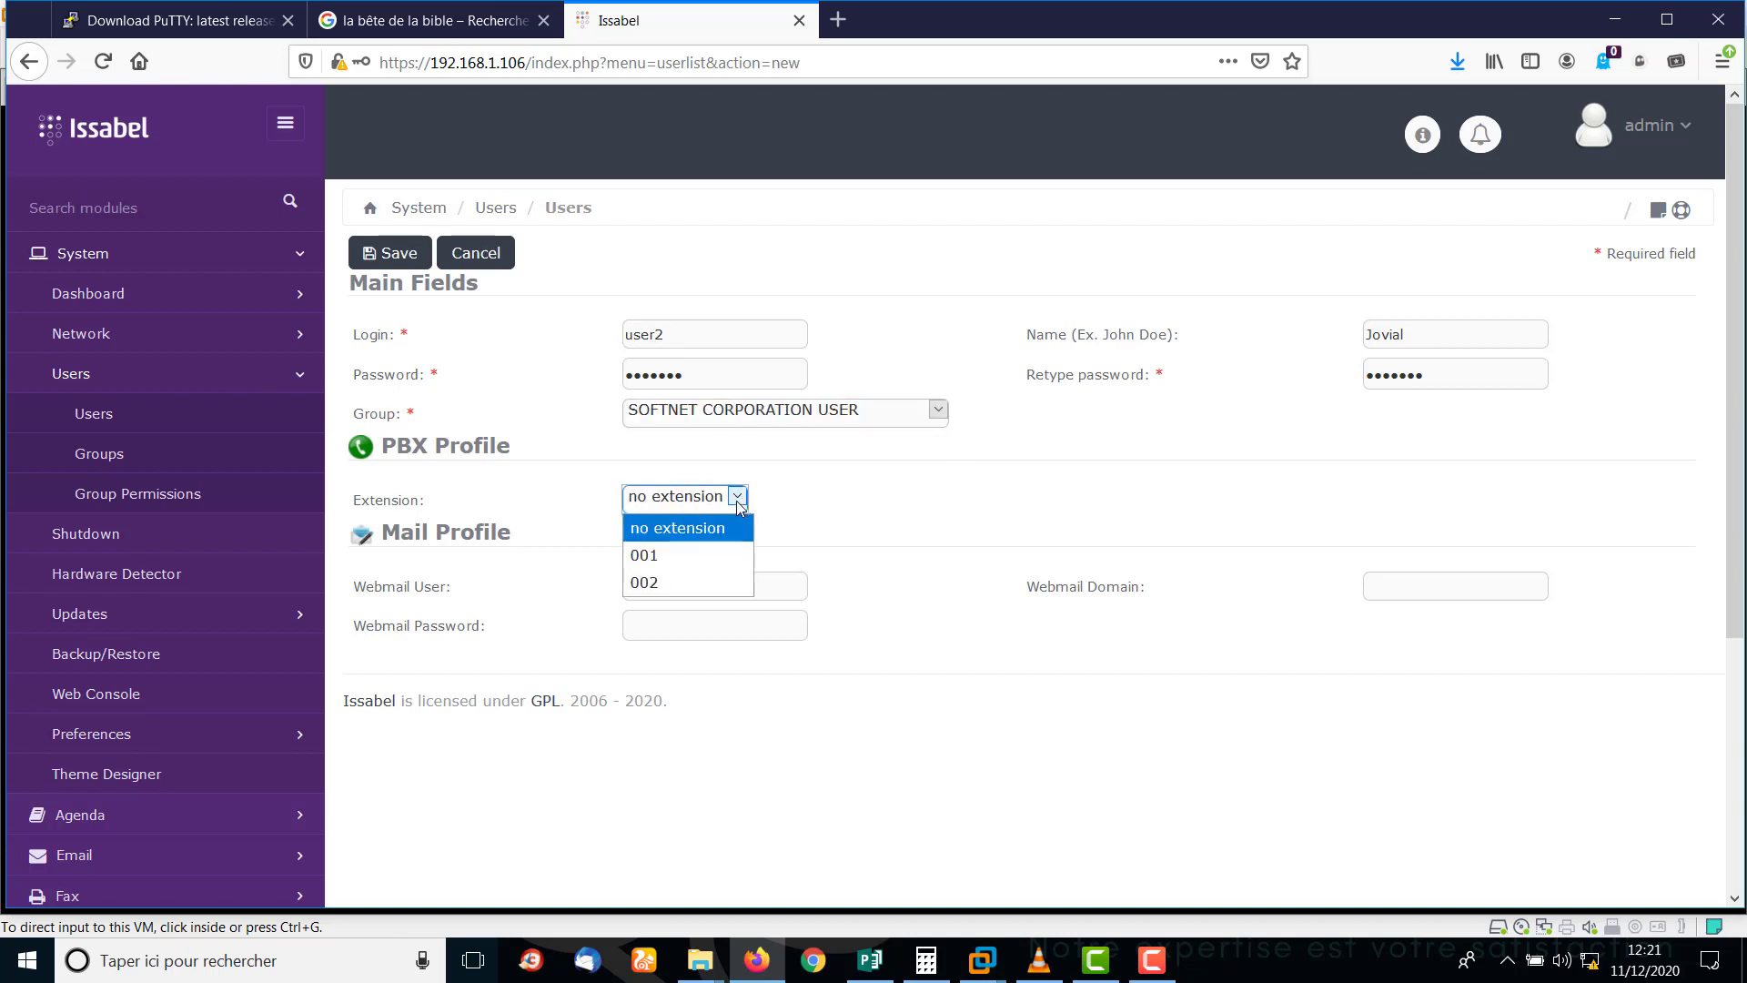
click(671, 583)
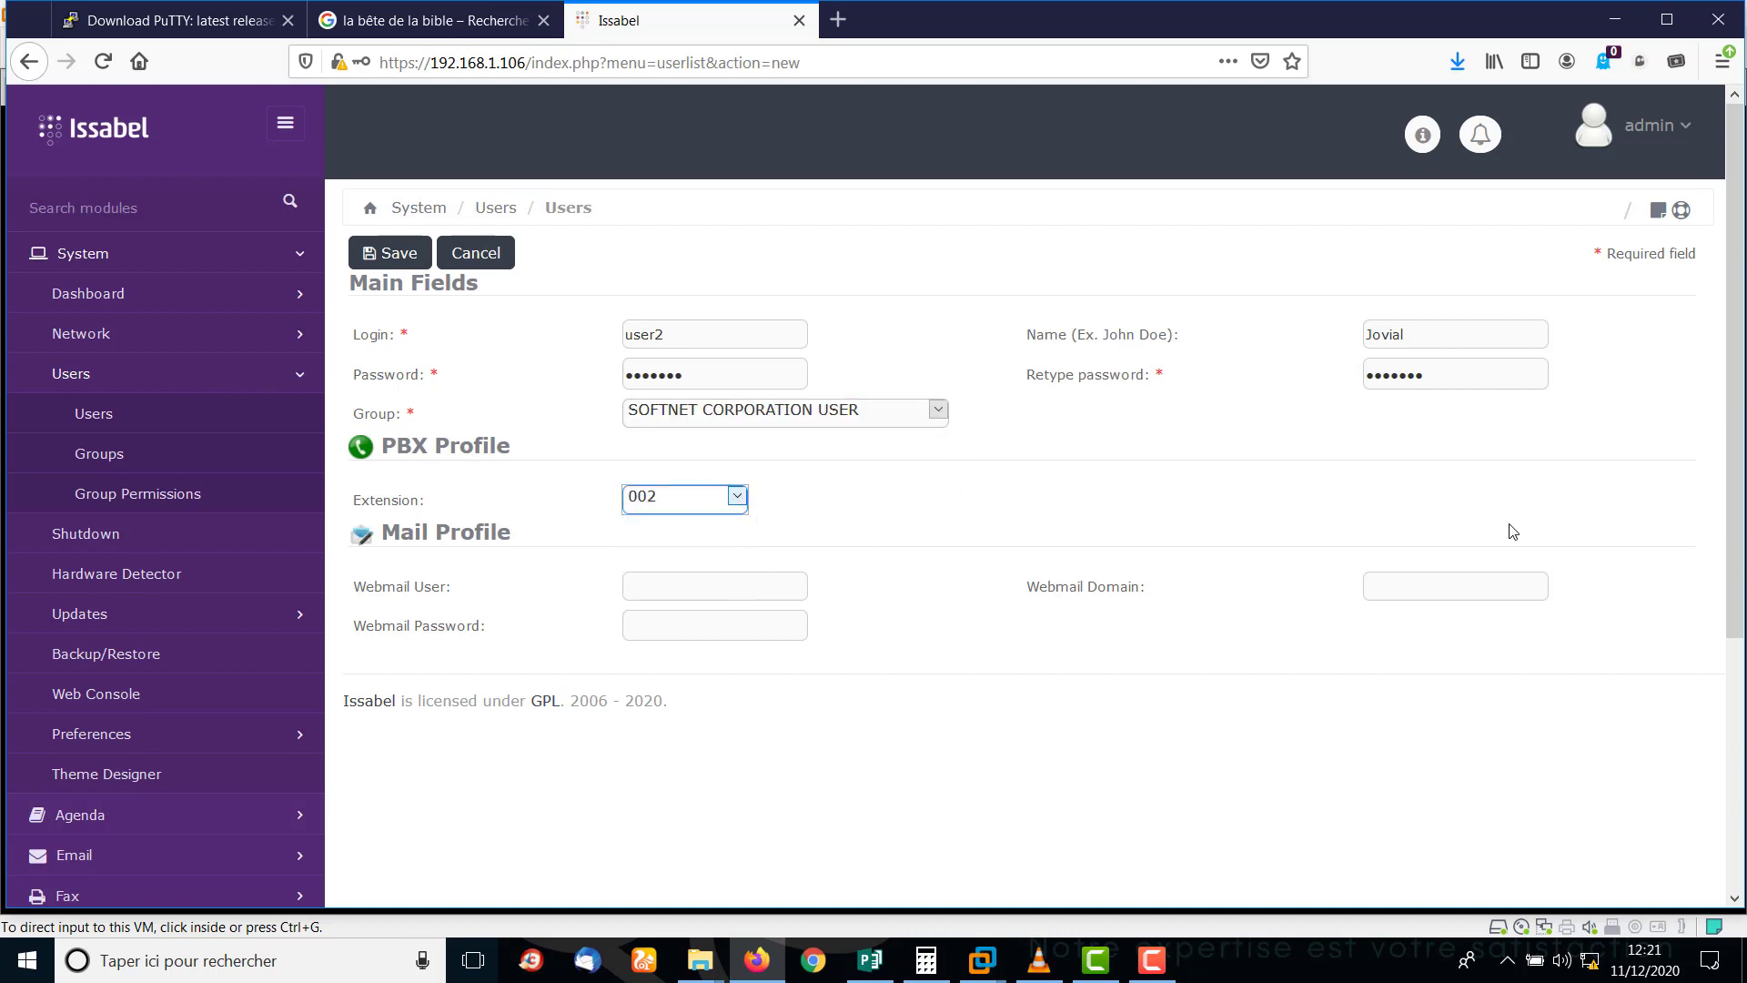
scroll(1513, 531, down, 3)
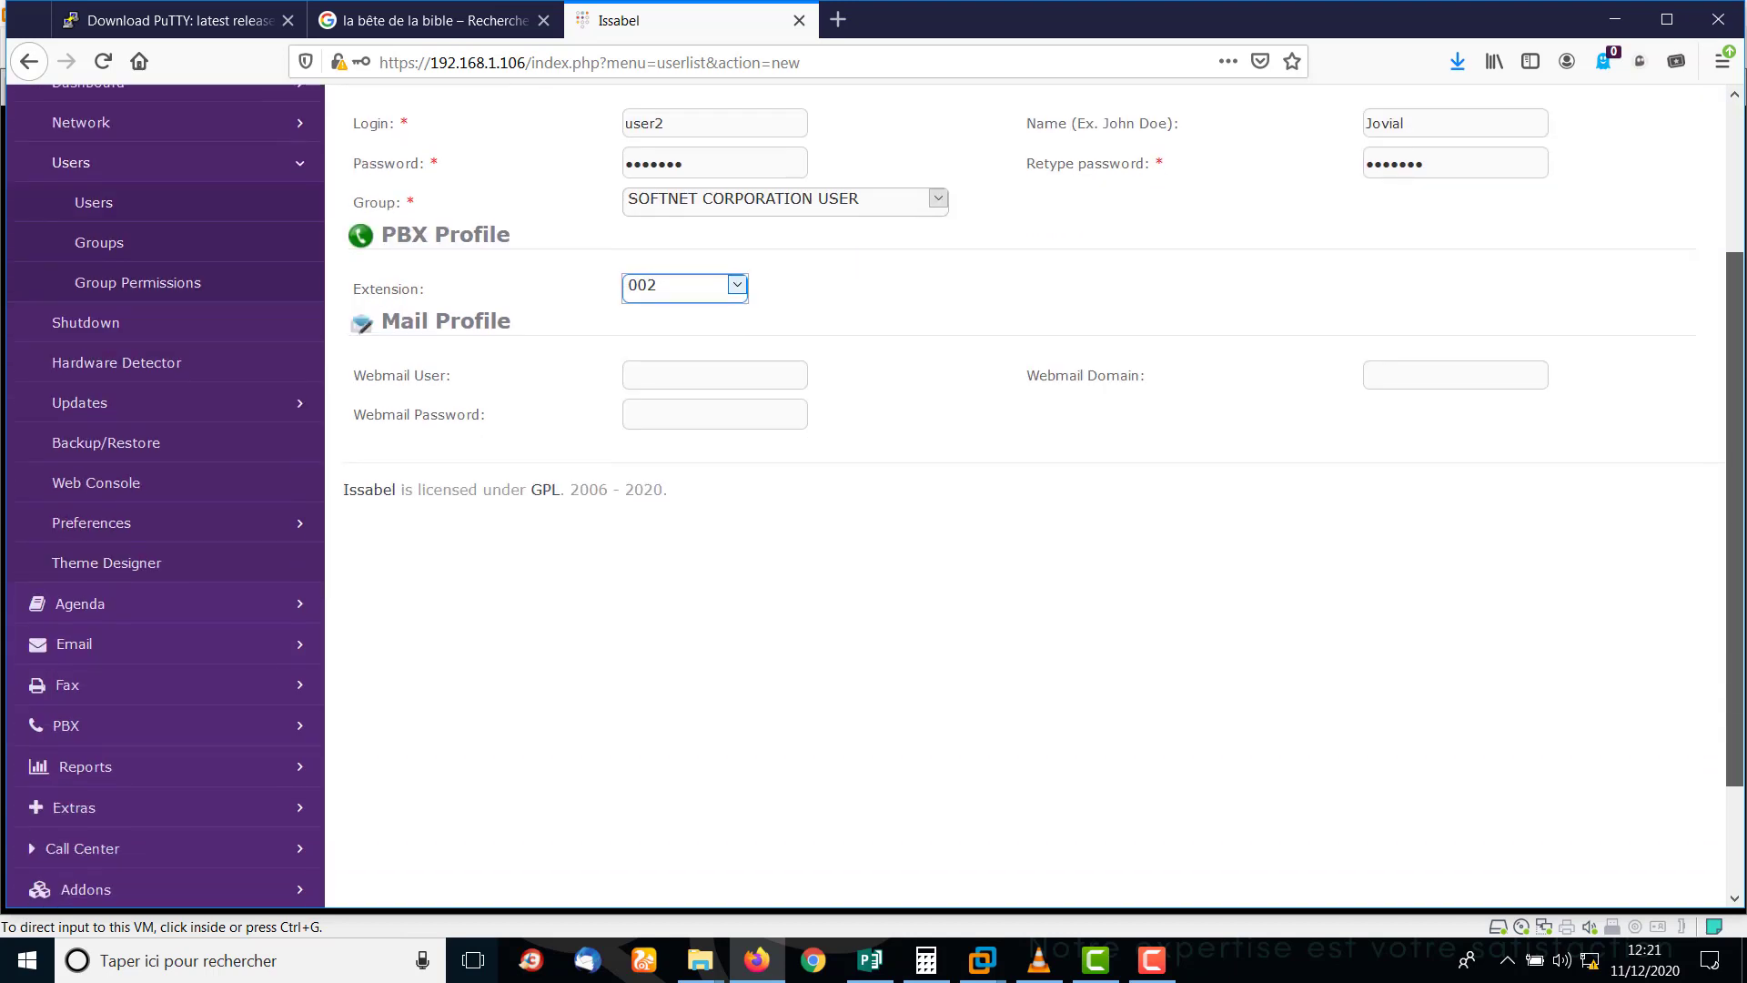
scroll(1025, 495, down, 2)
scroll(1024, 495, up, 4)
scroll(962, 252, up, 1)
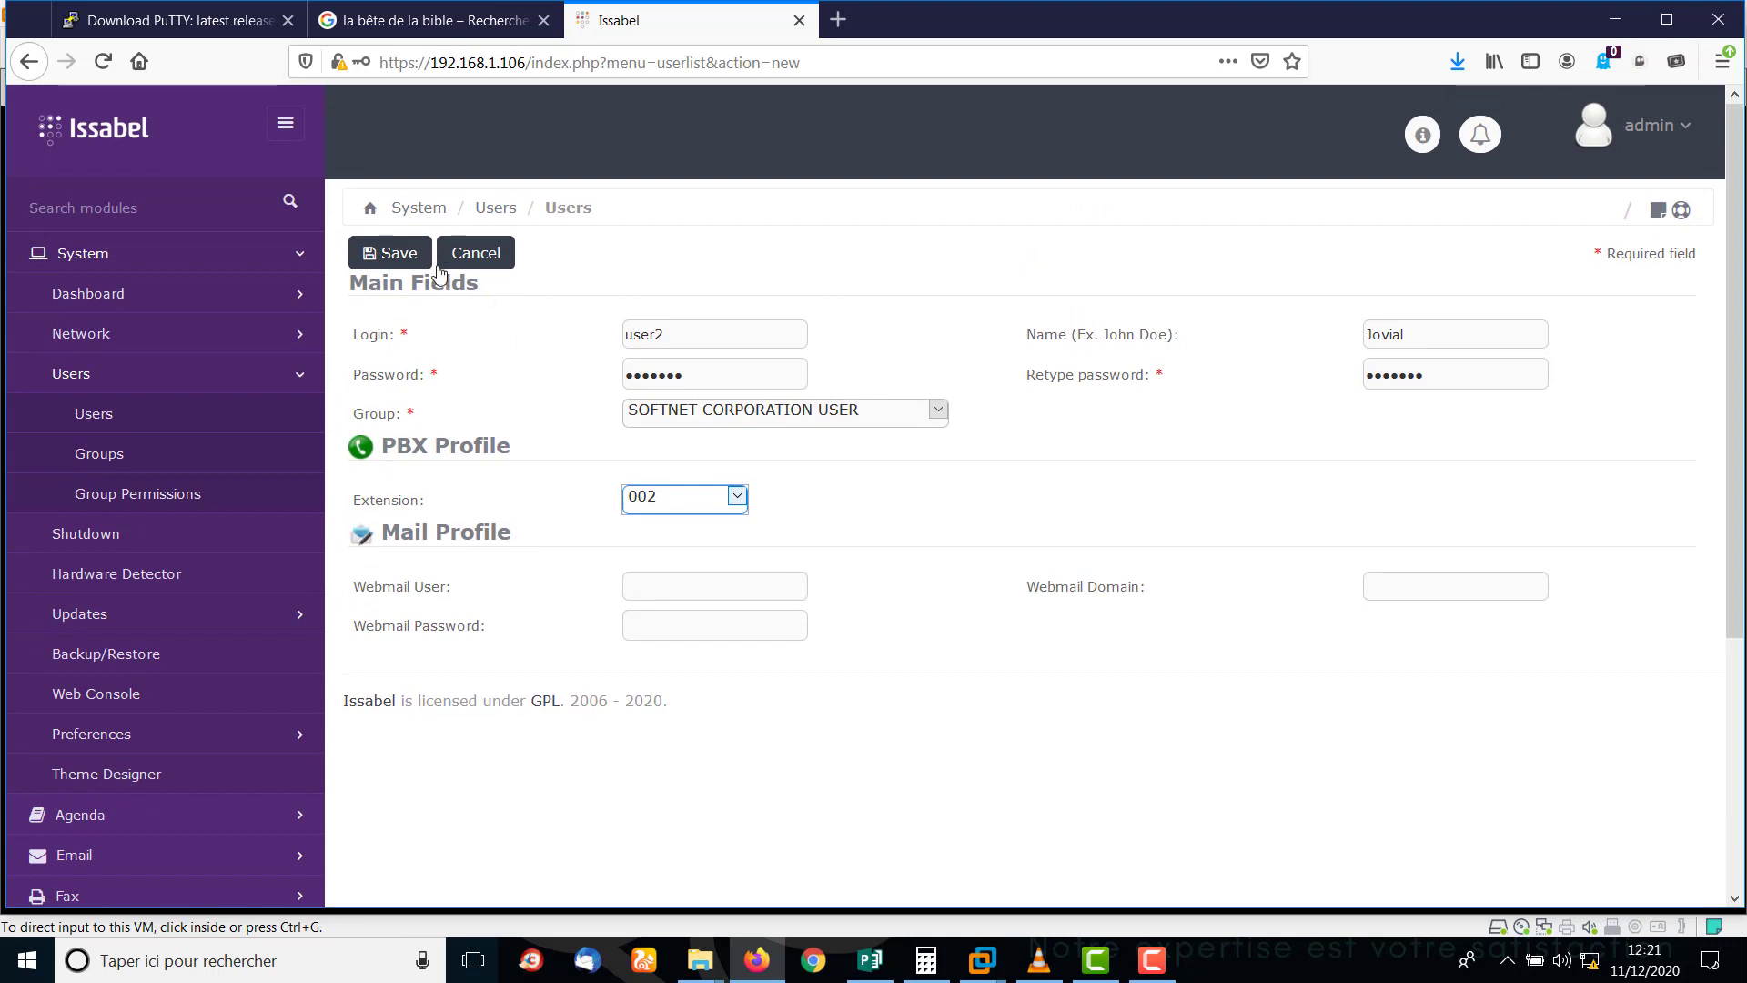
click(395, 255)
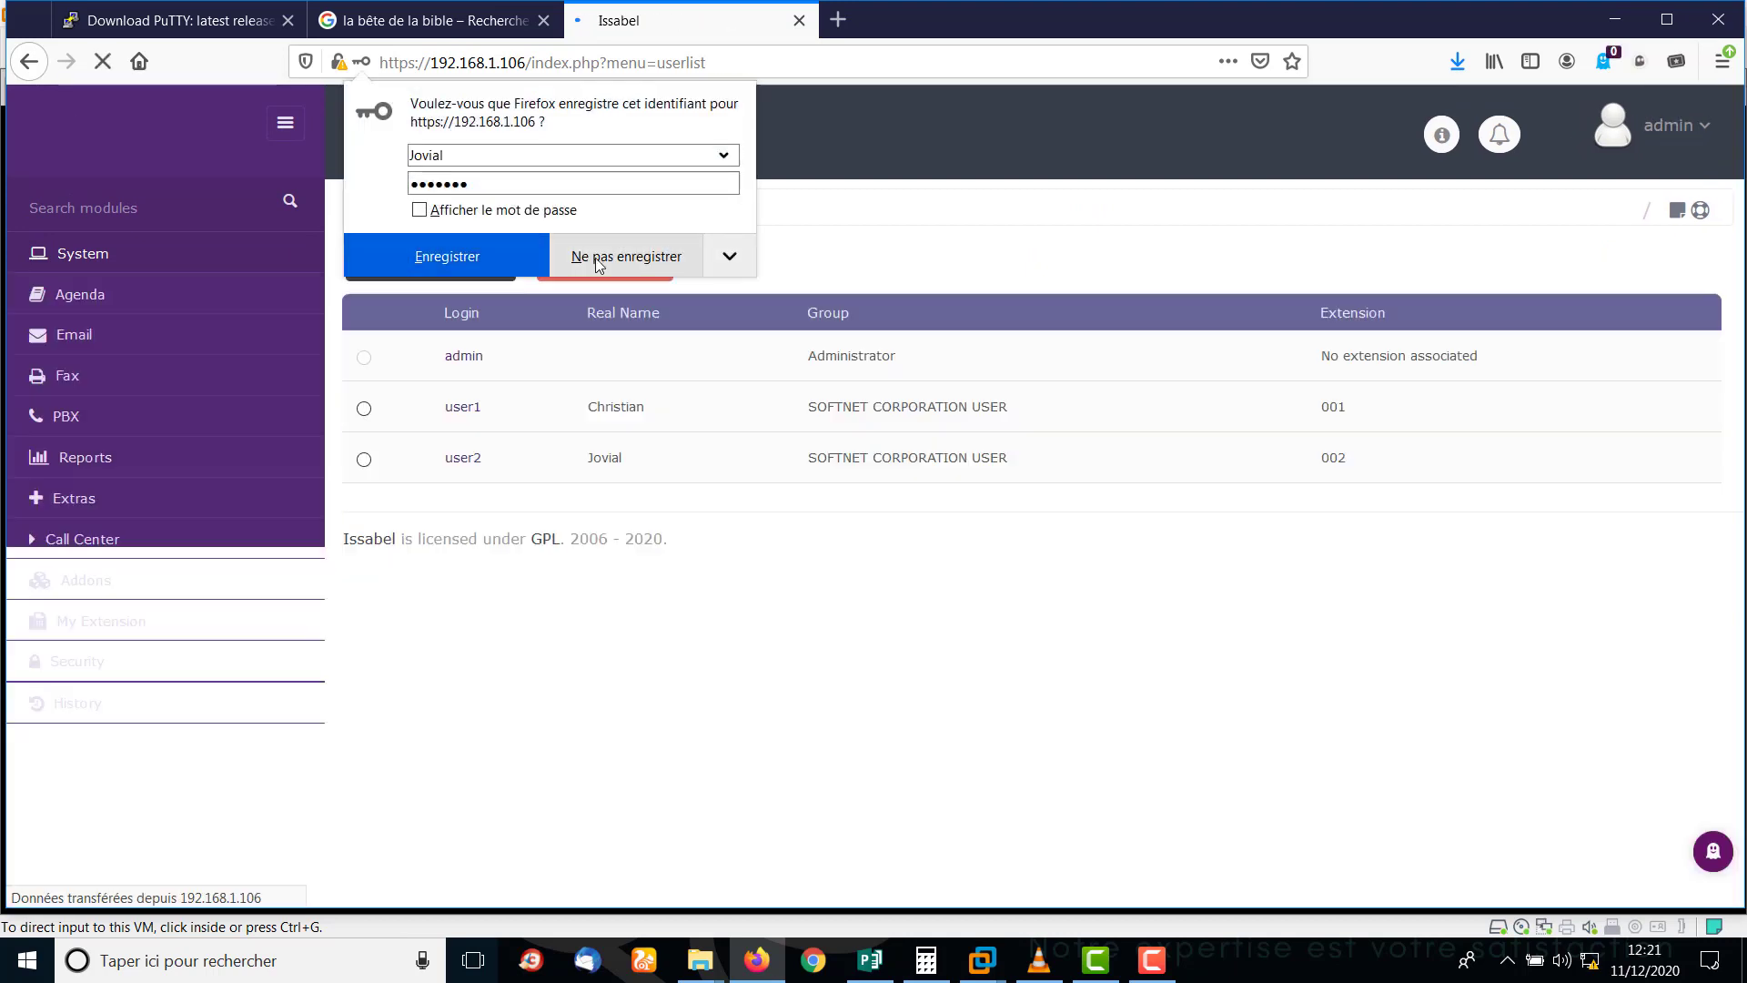
Decline saving the login, then start a Generic SIP Device extension in PBX Configuration.
click(650, 261)
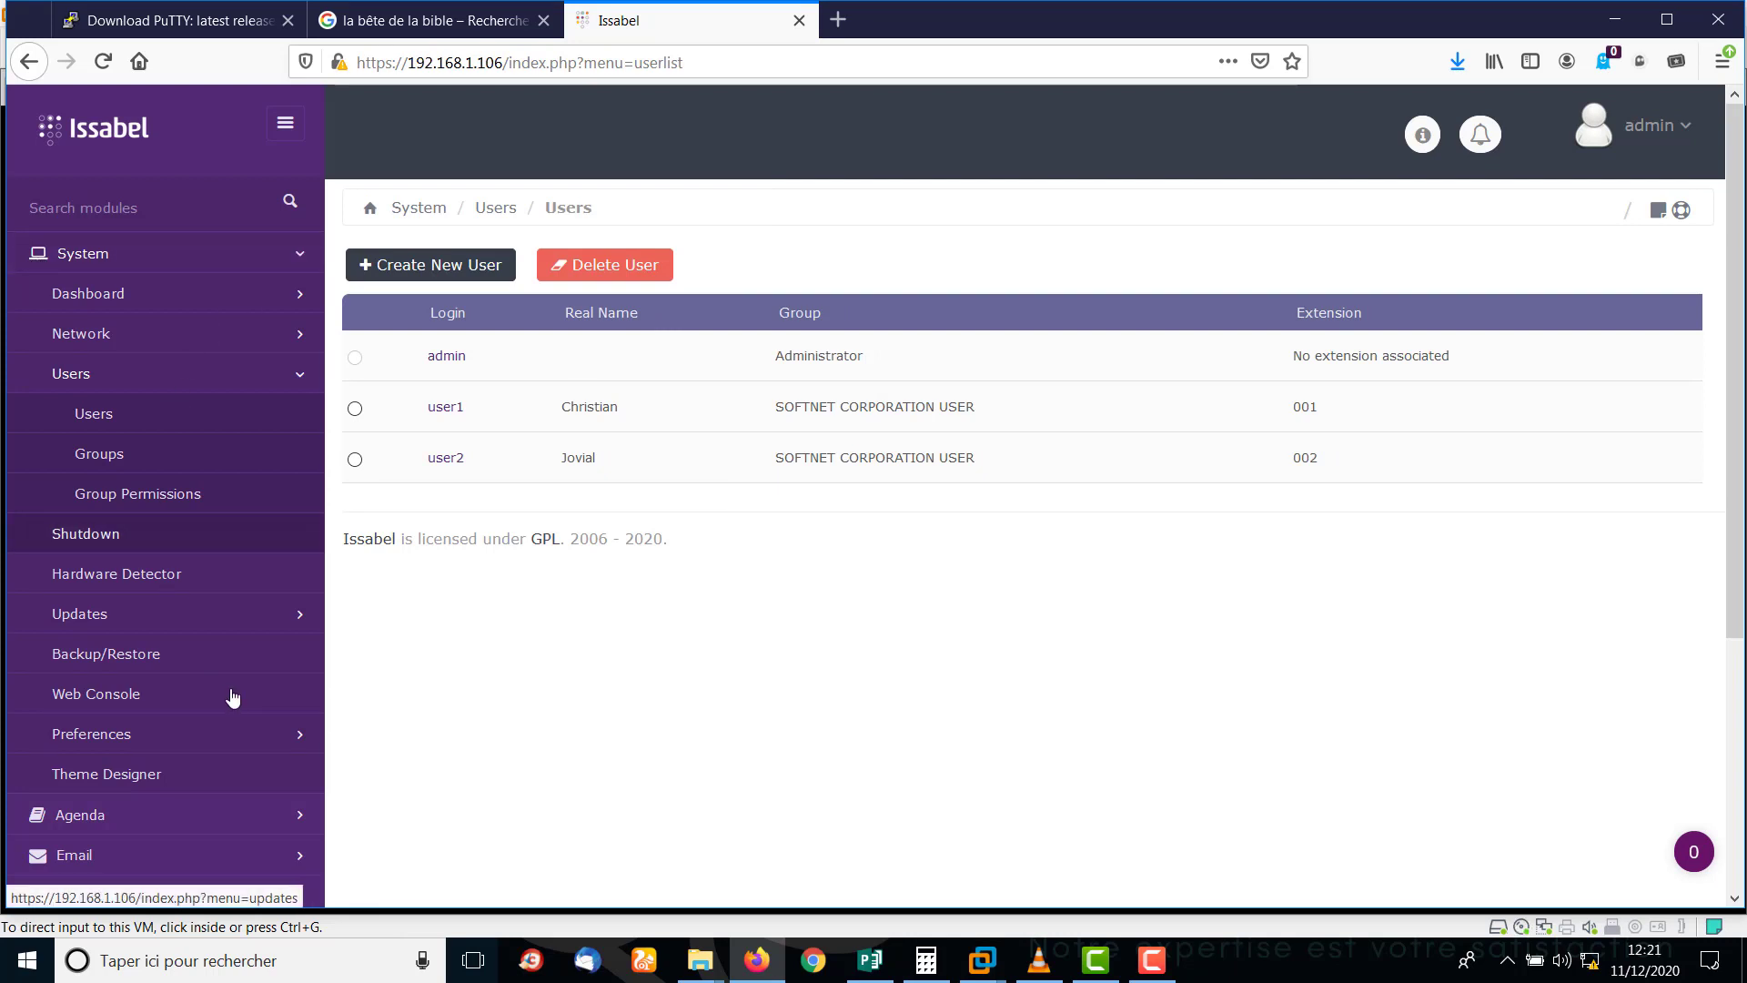
scroll(1738, 264, down, 5)
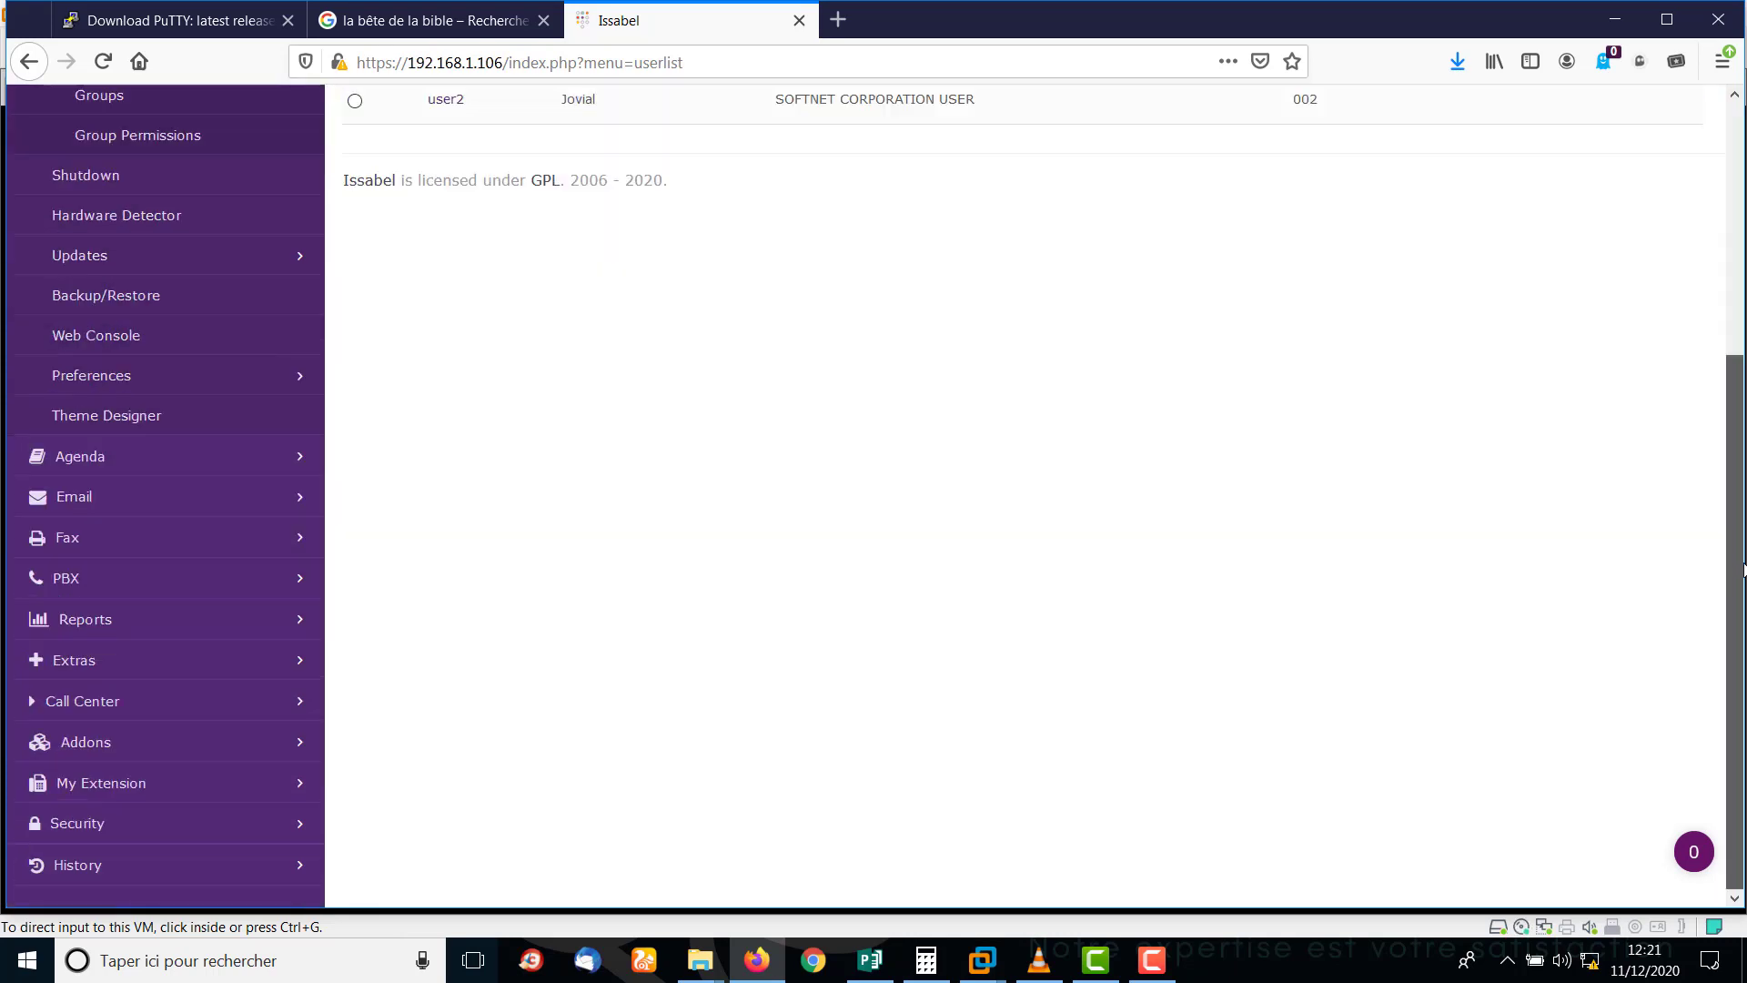
click(79, 742)
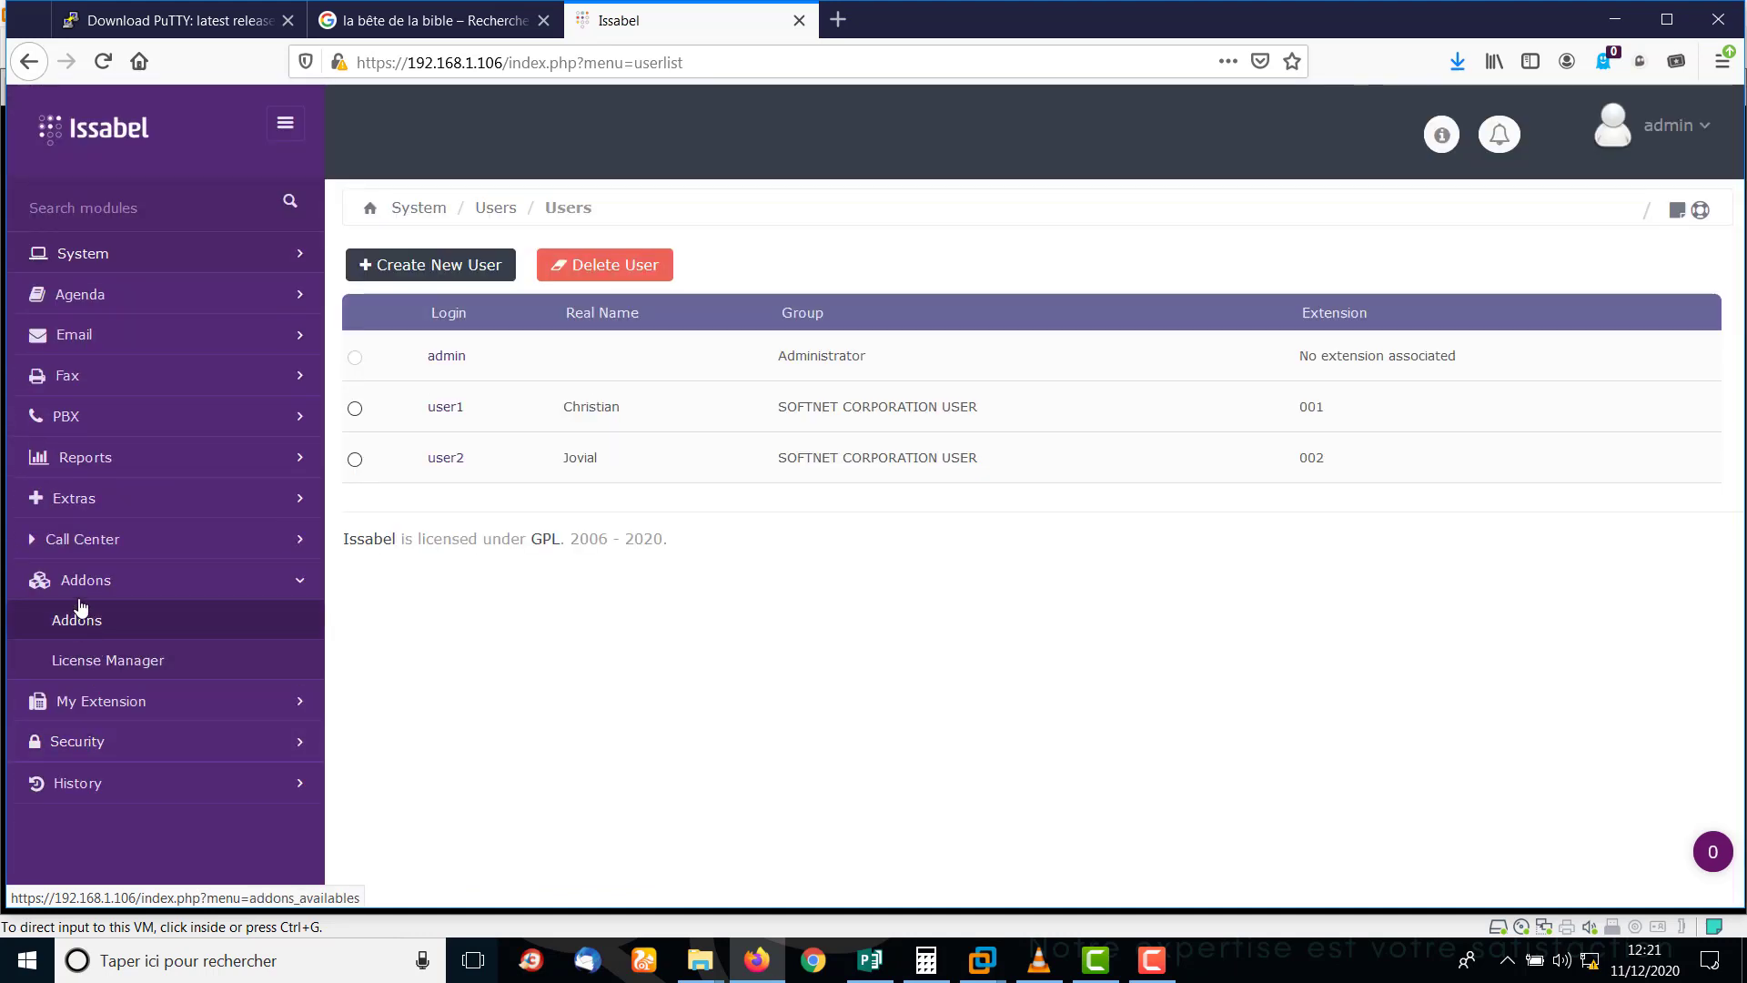
click(94, 586)
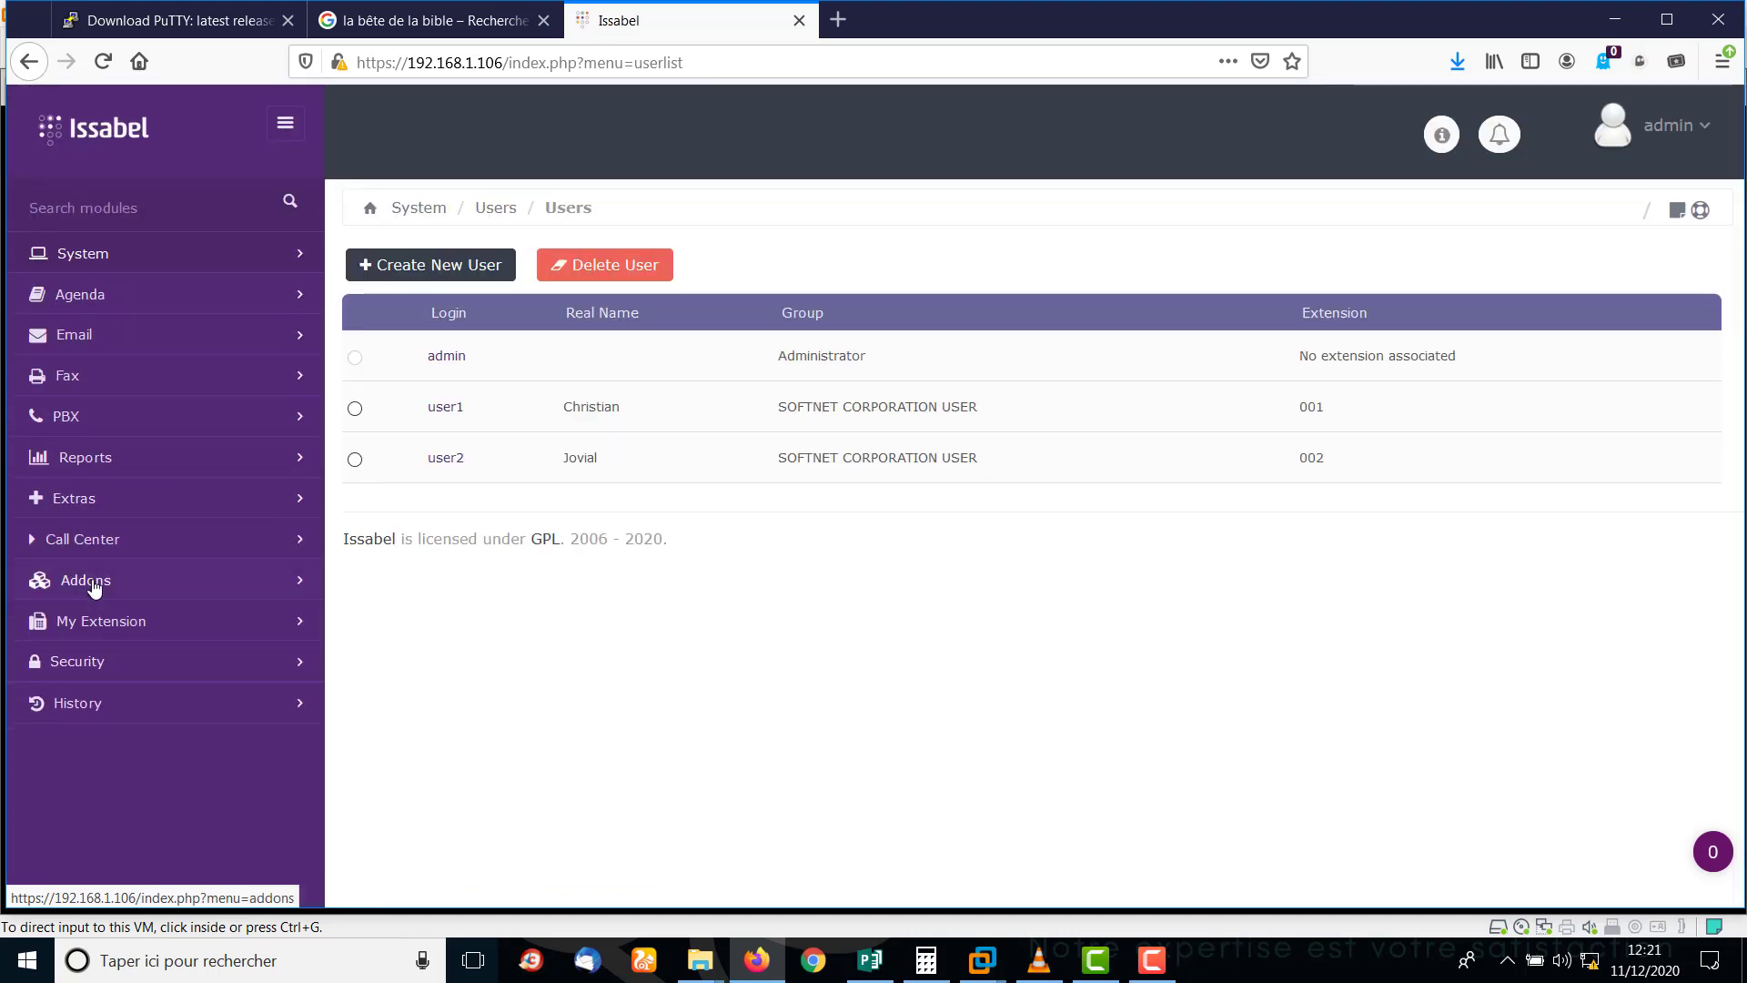
click(86, 414)
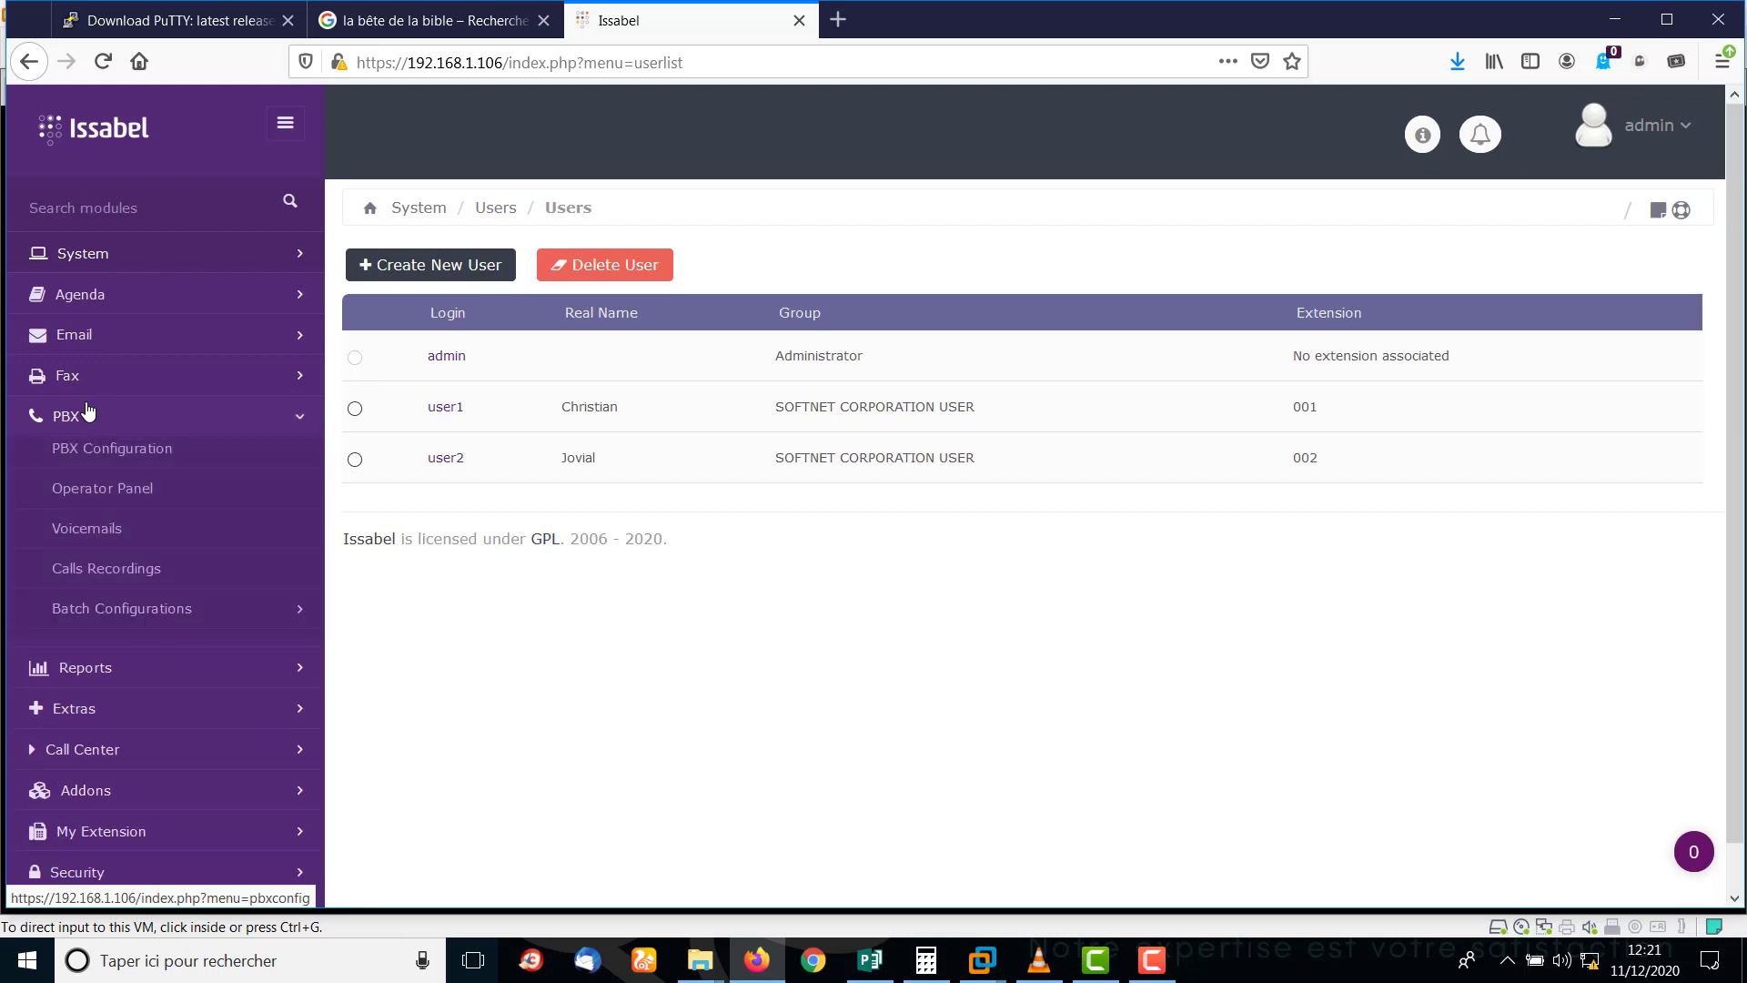
click(202, 456)
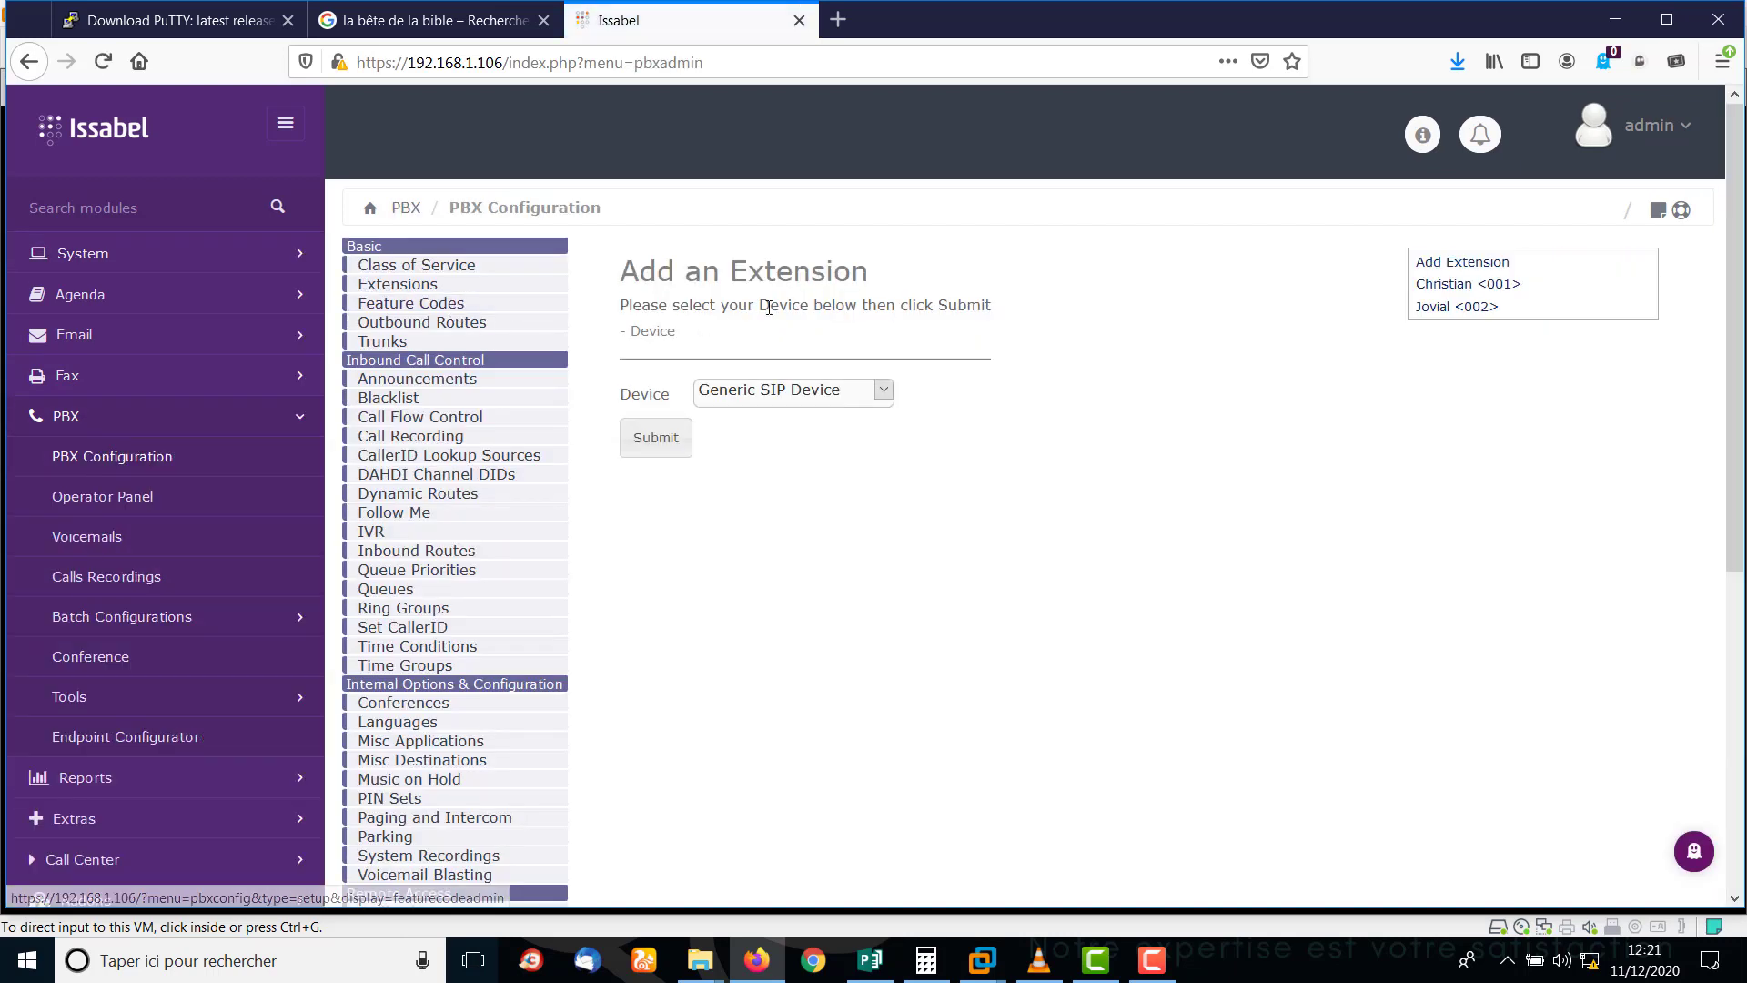
click(664, 435)
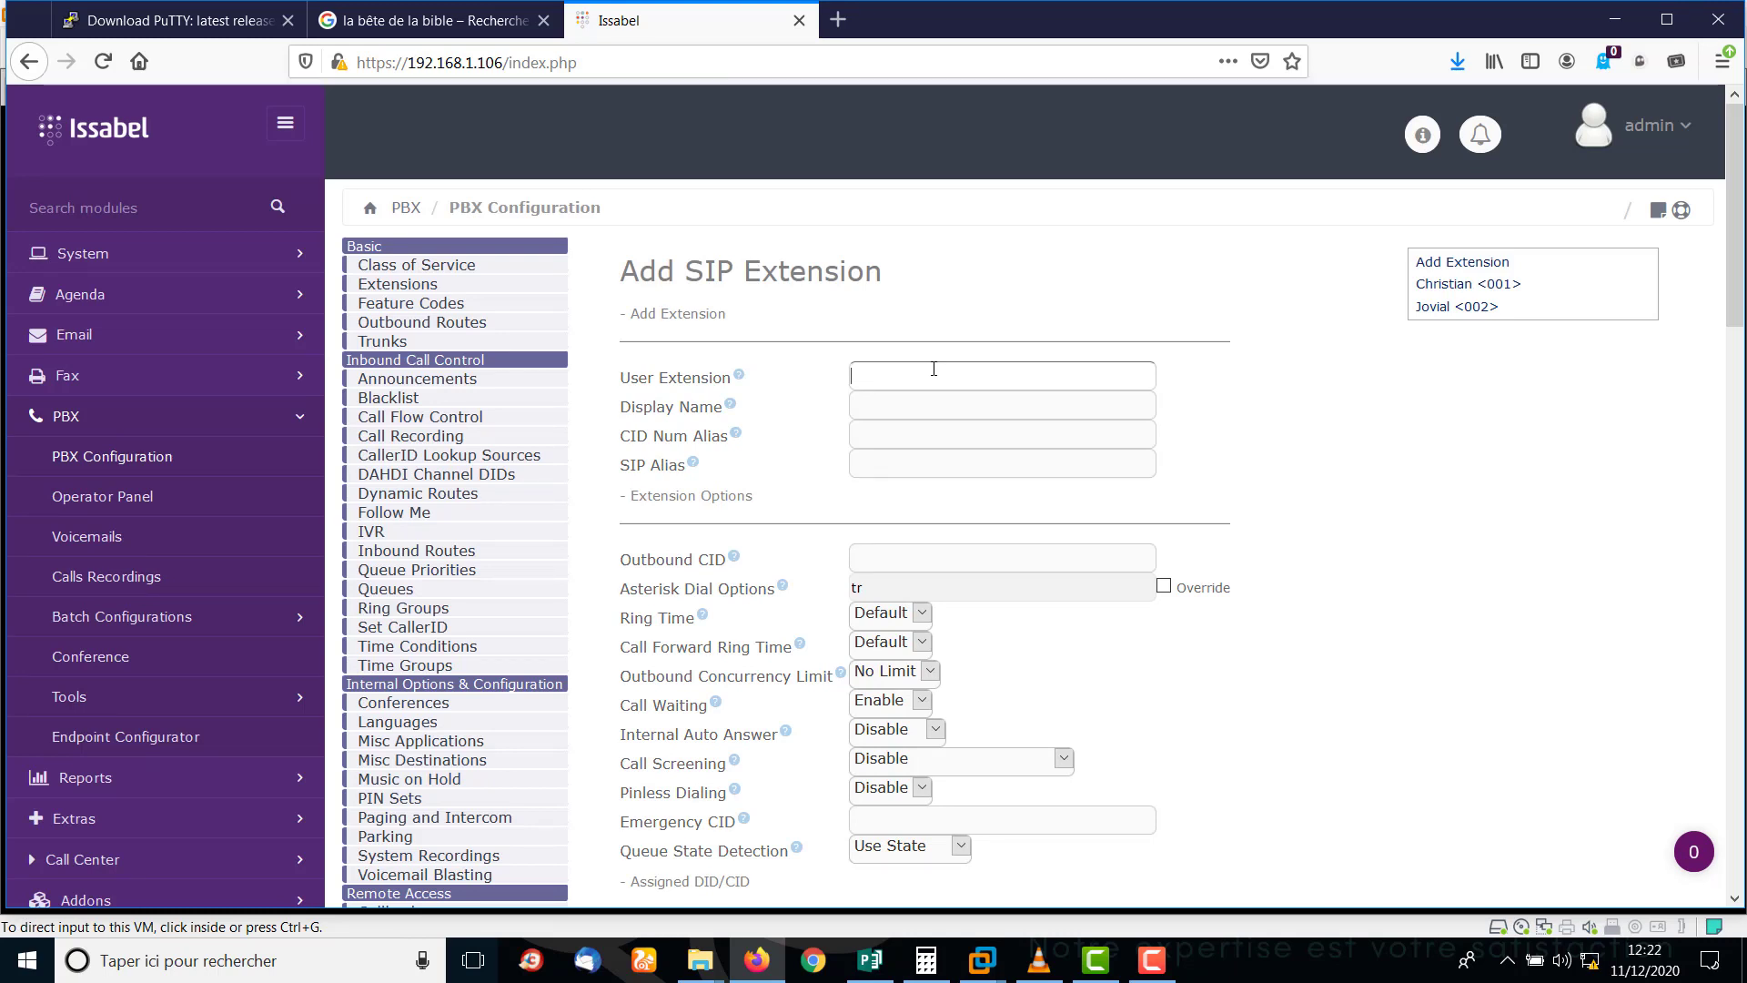
Set the User Extension to 000 and the Display Name to User 0.
text(USE)
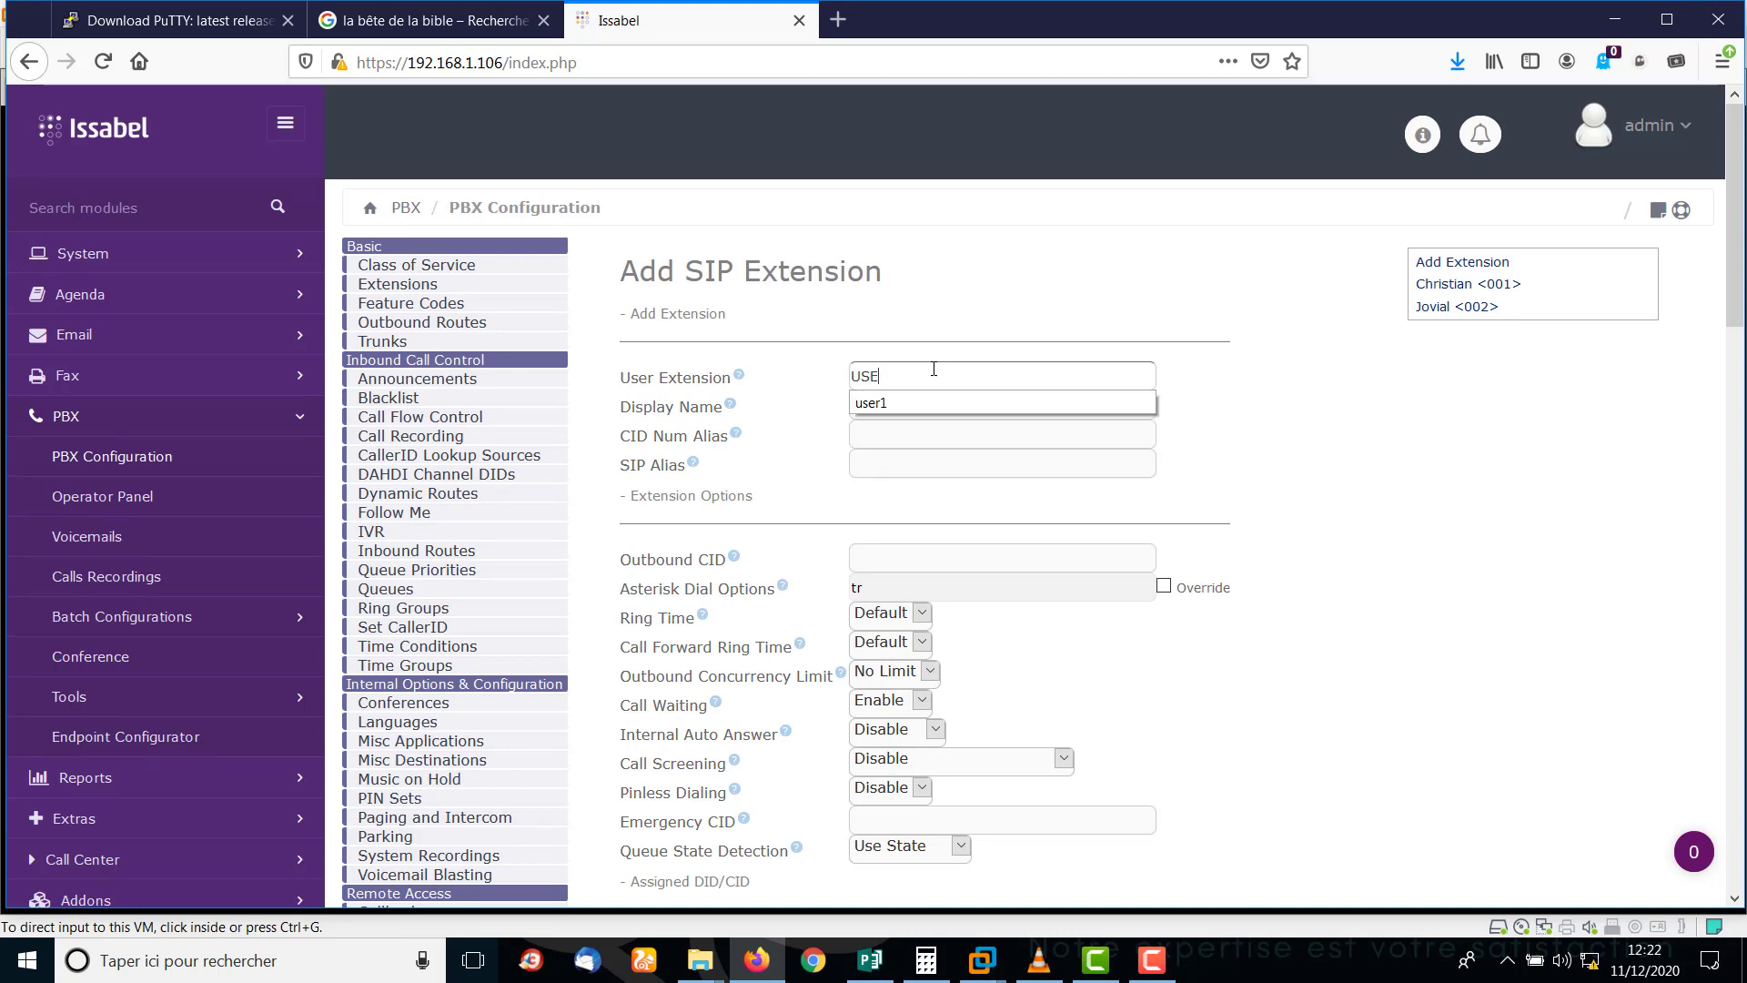
text(R SUPERVISEUR)
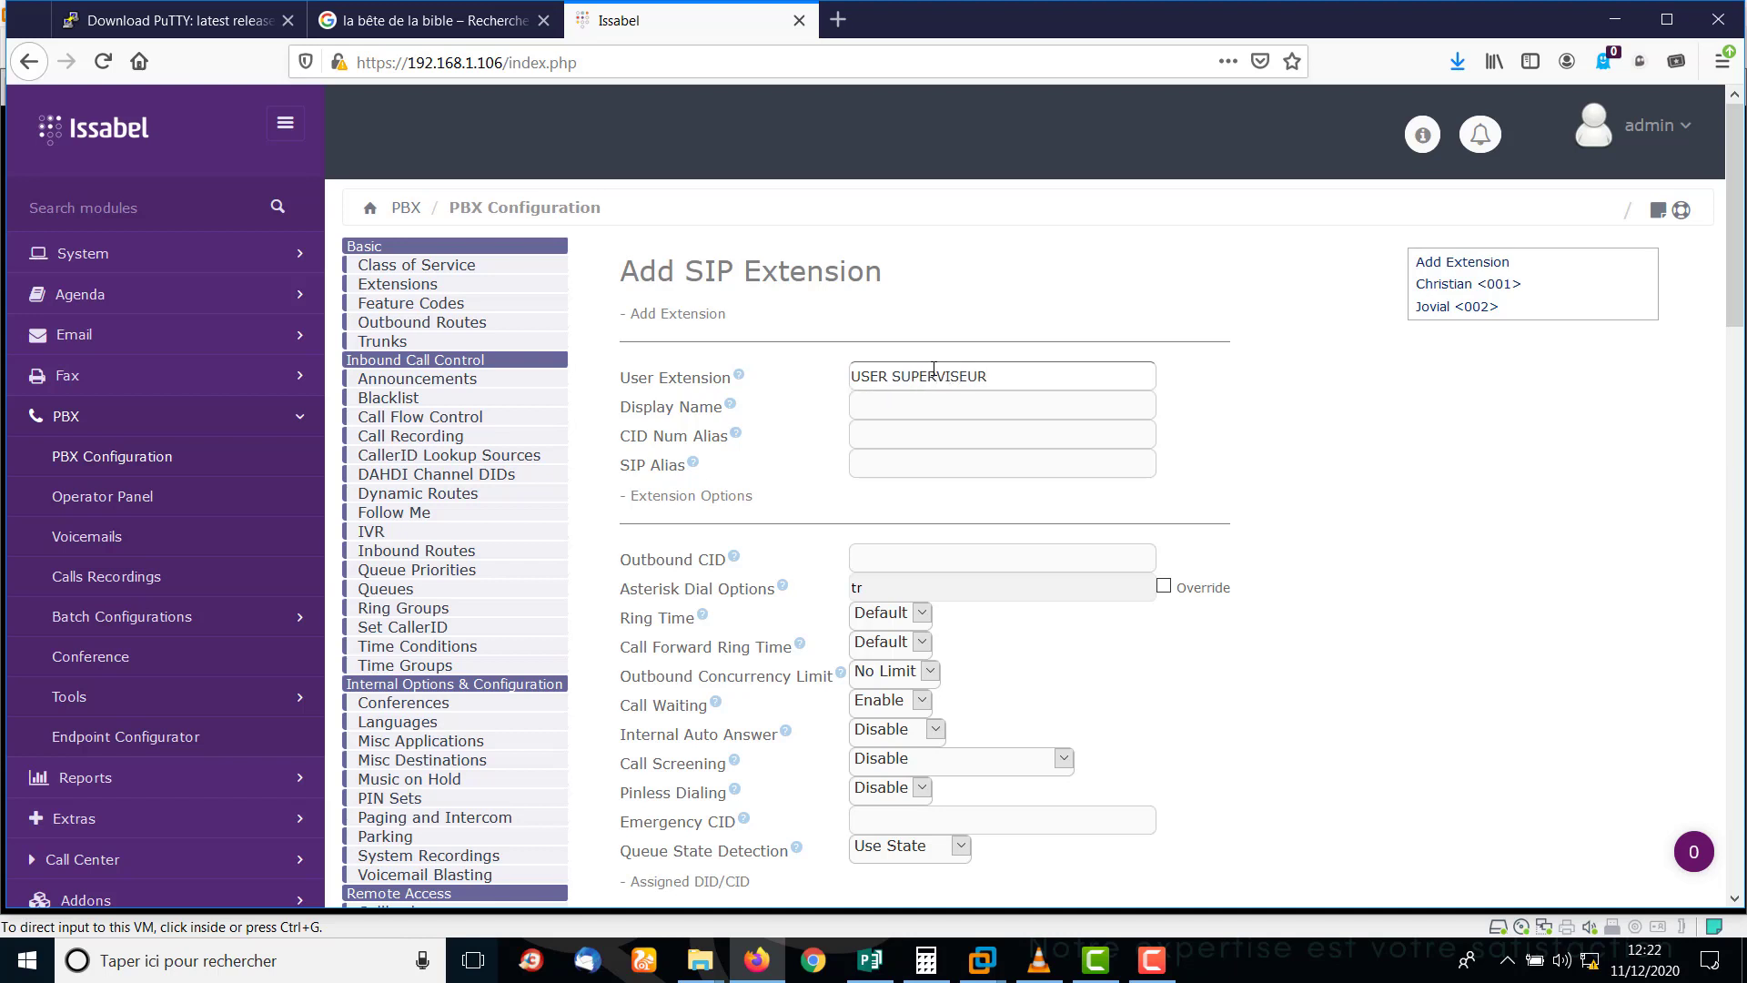
click(1029, 392)
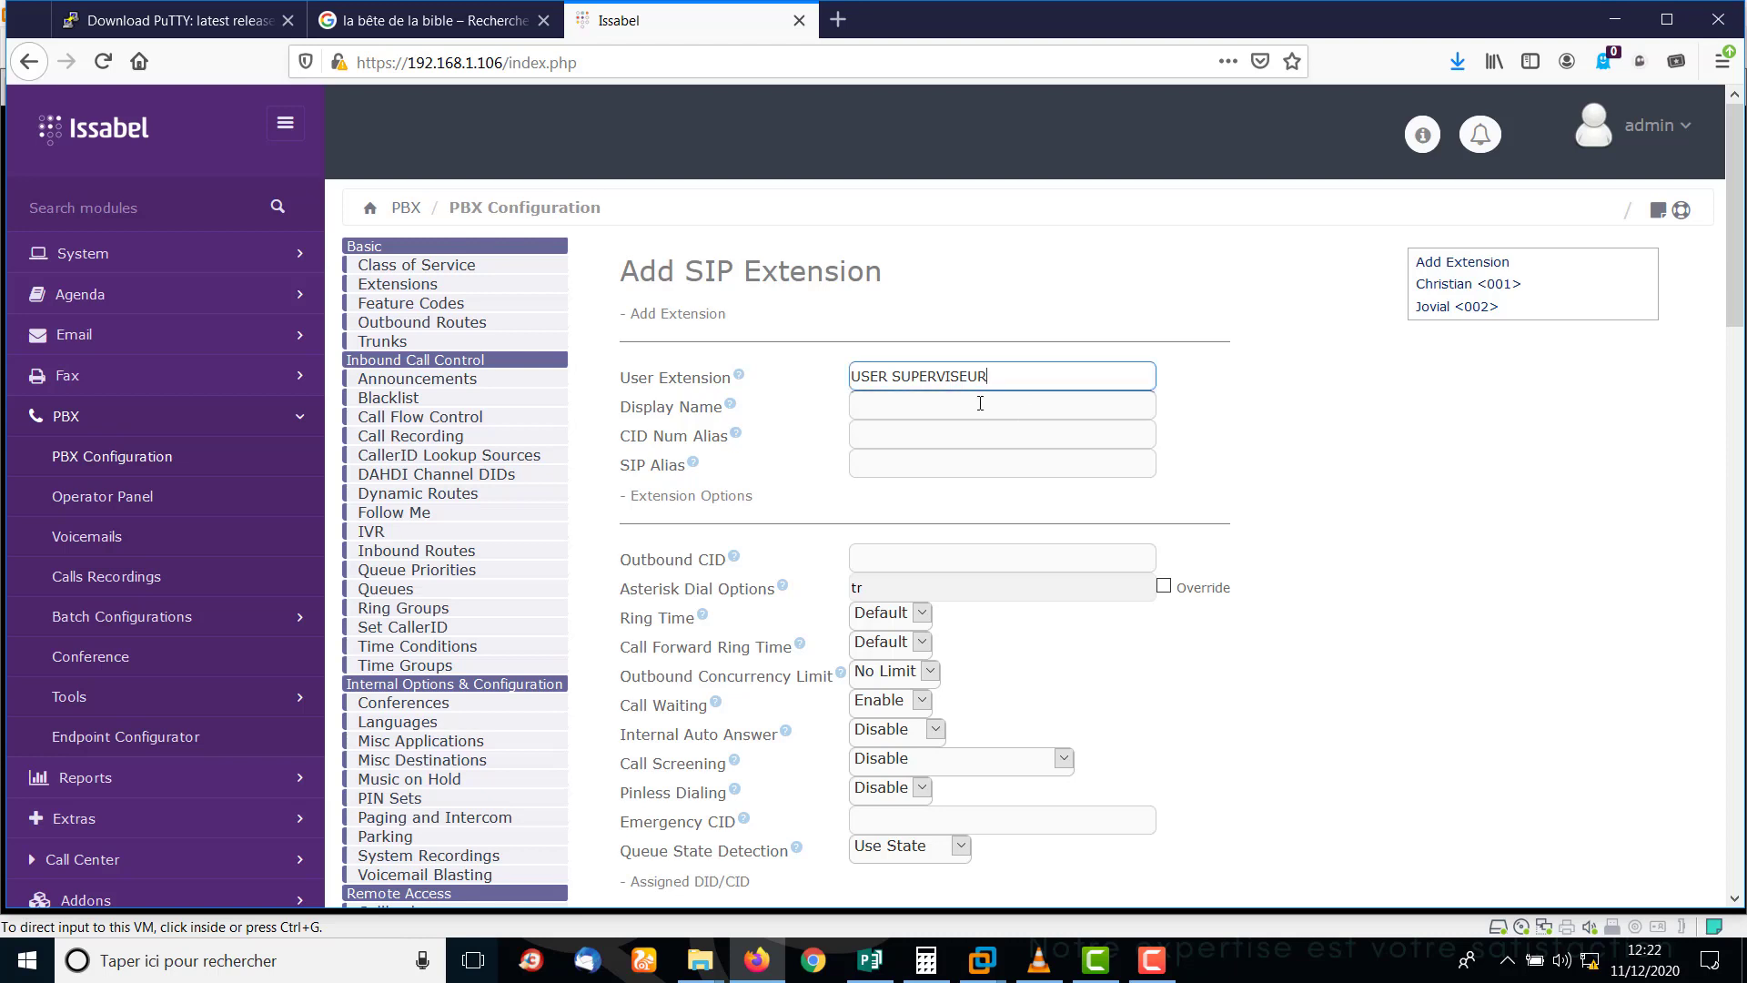
click(980, 402)
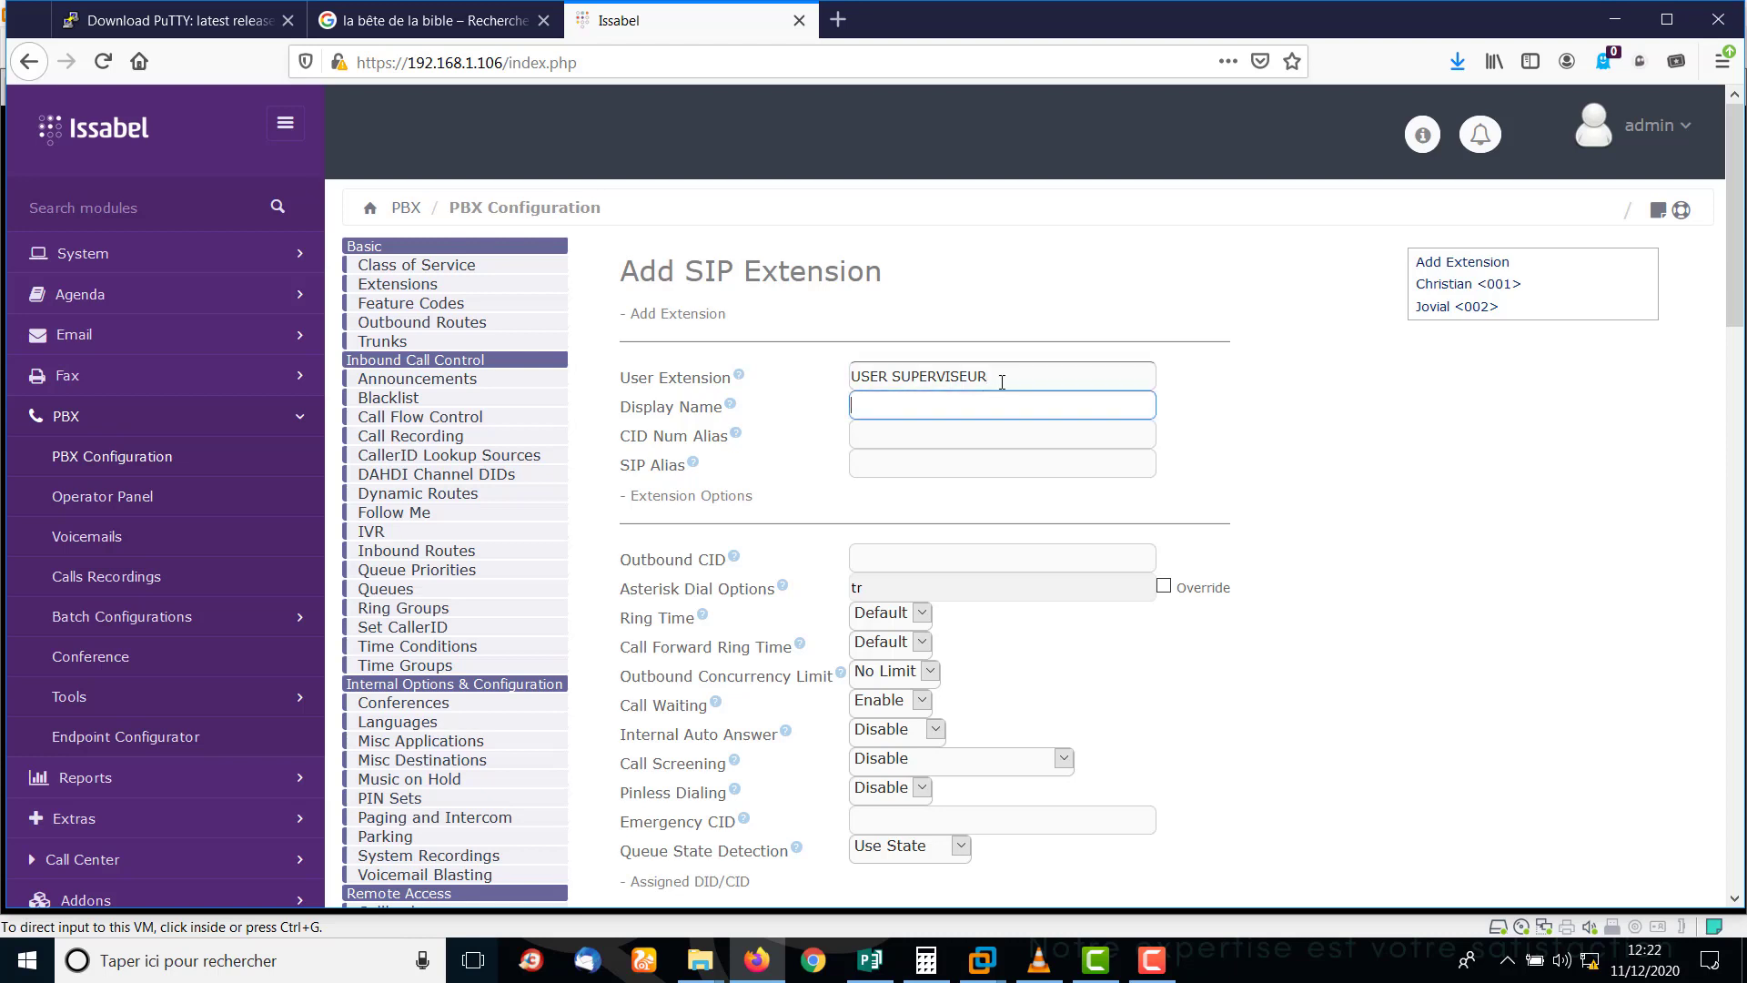
drag(1005, 376, 895, 387)
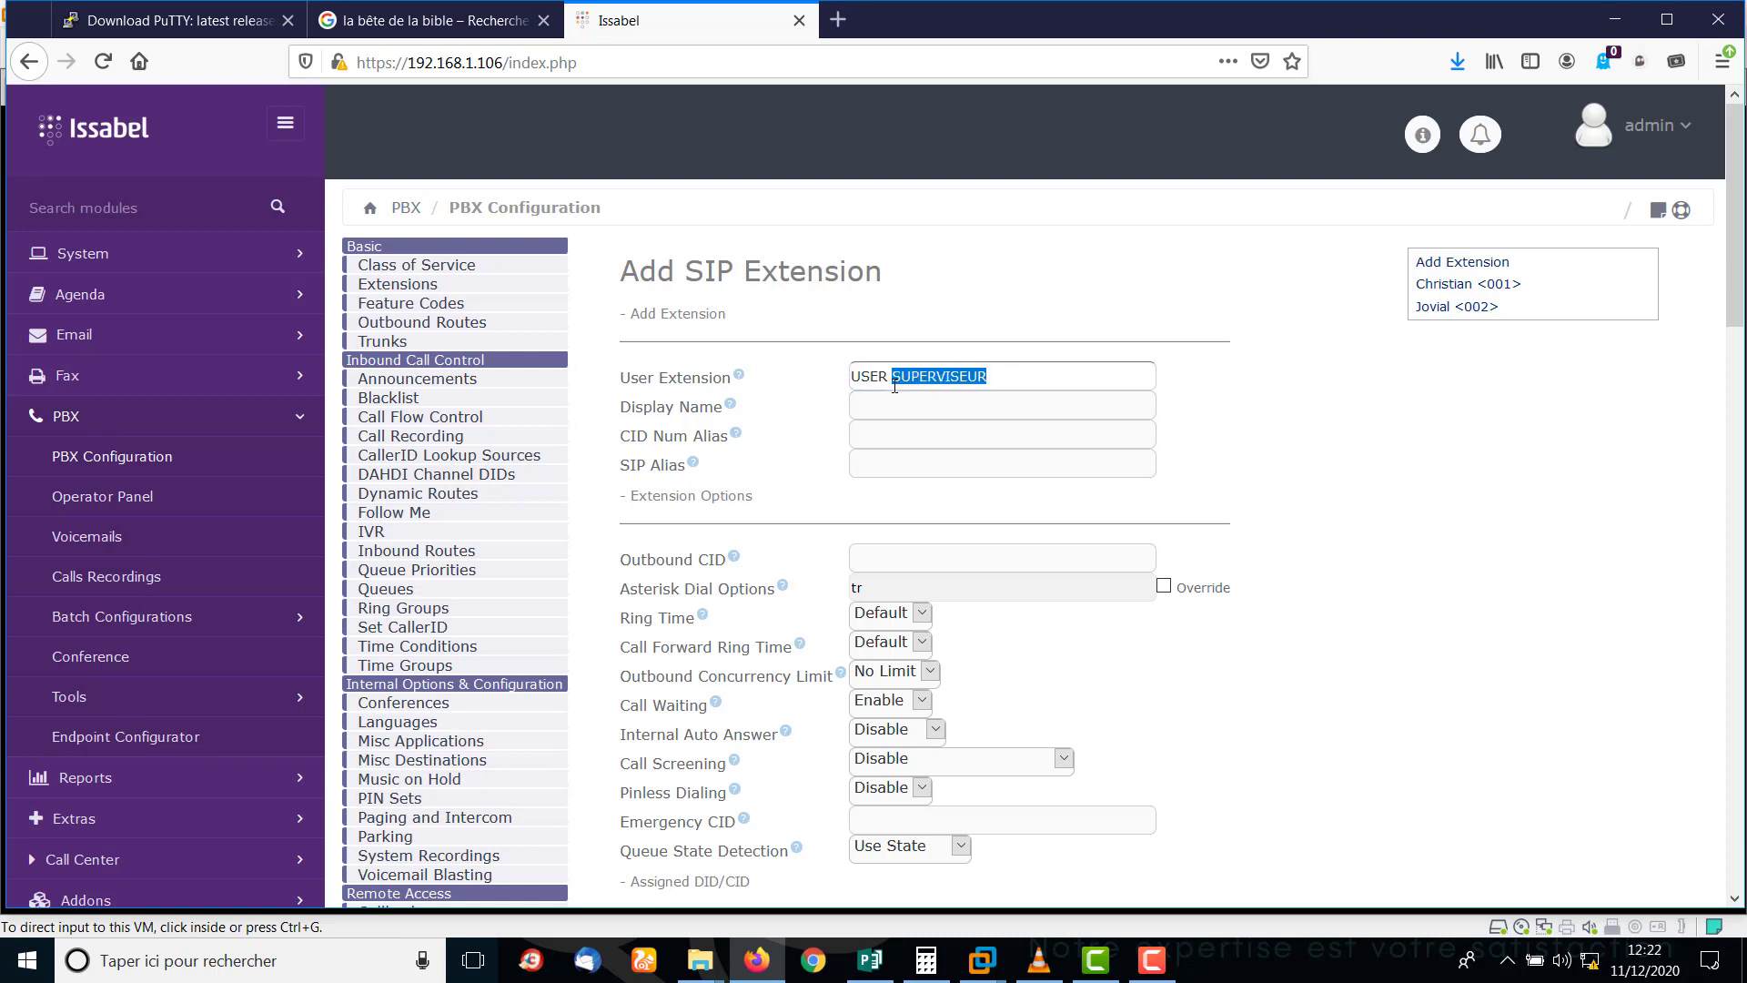
text(0)
click(887, 410)
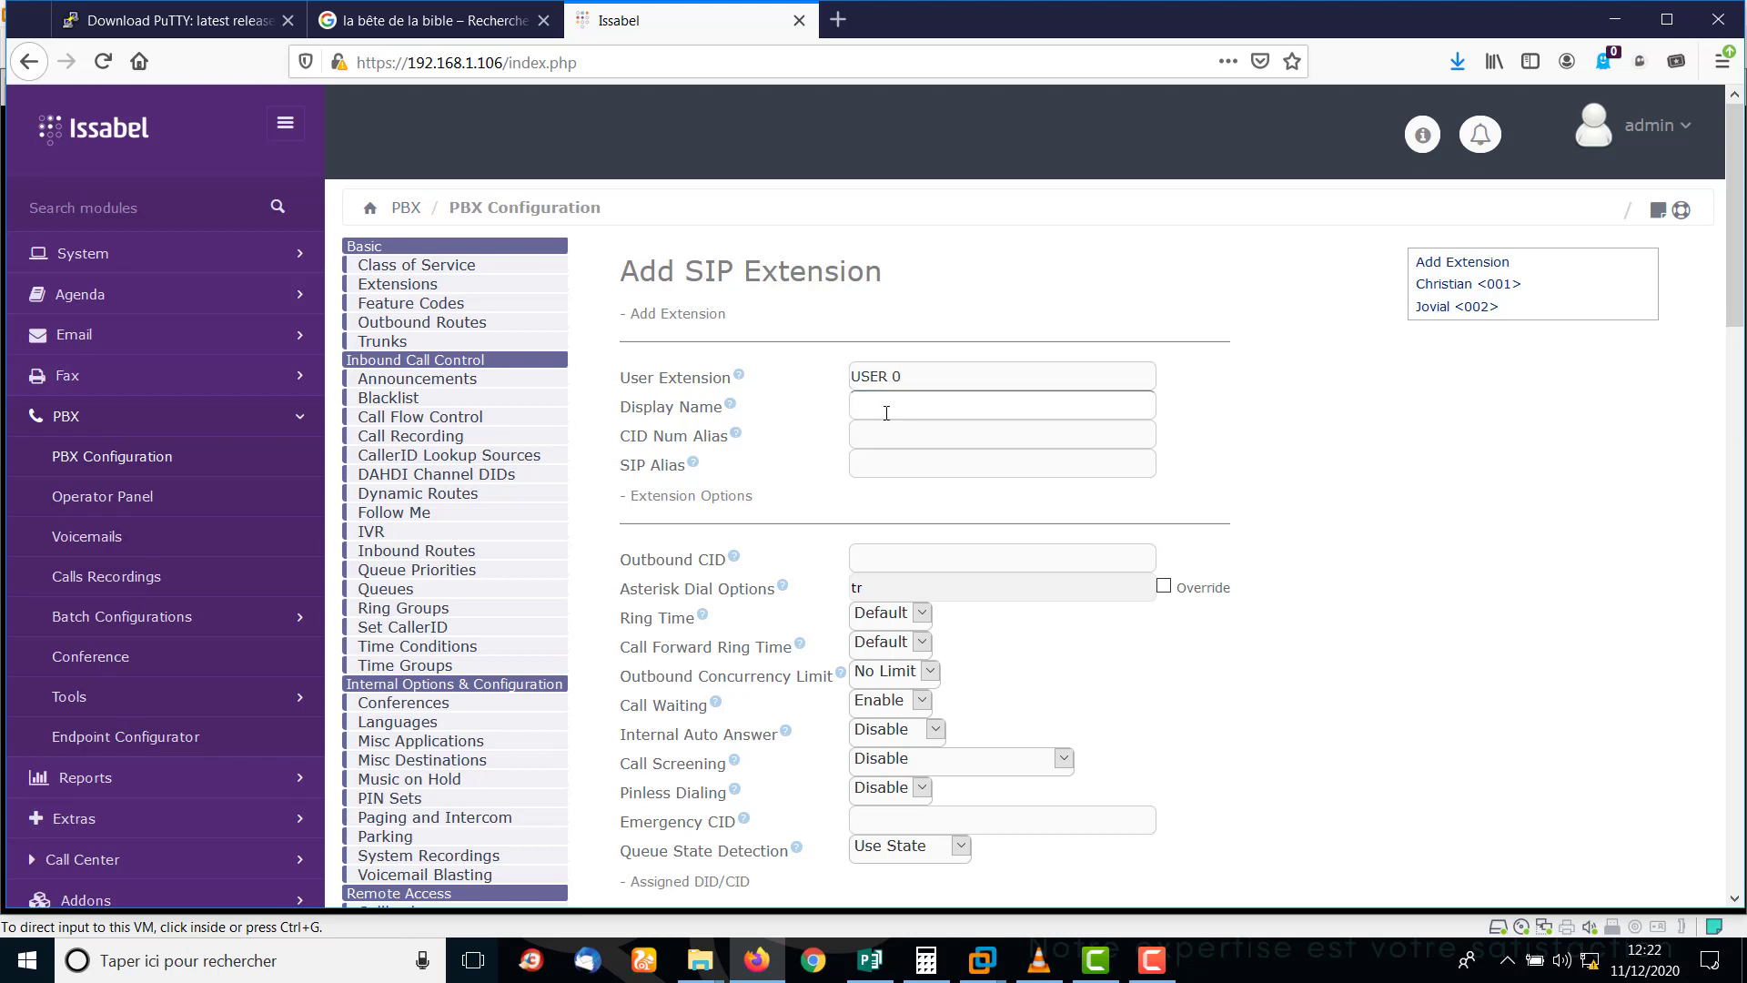
text(SUPERVISEUR)
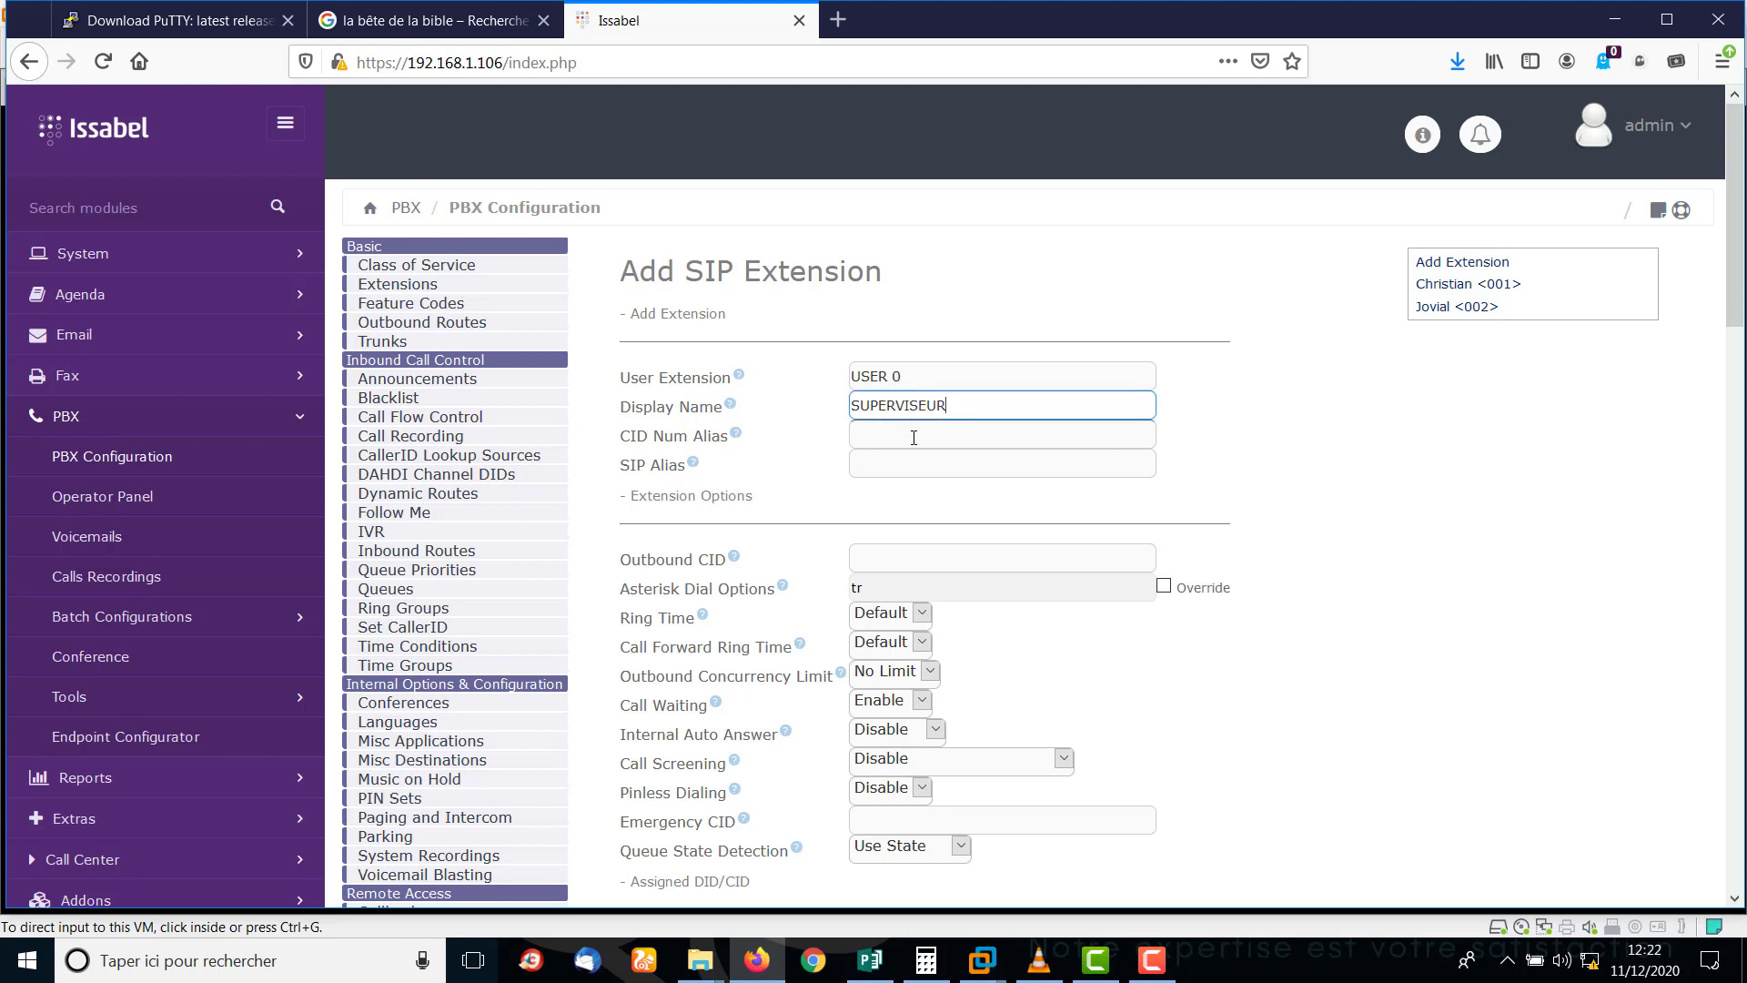
click(914, 437)
click(906, 458)
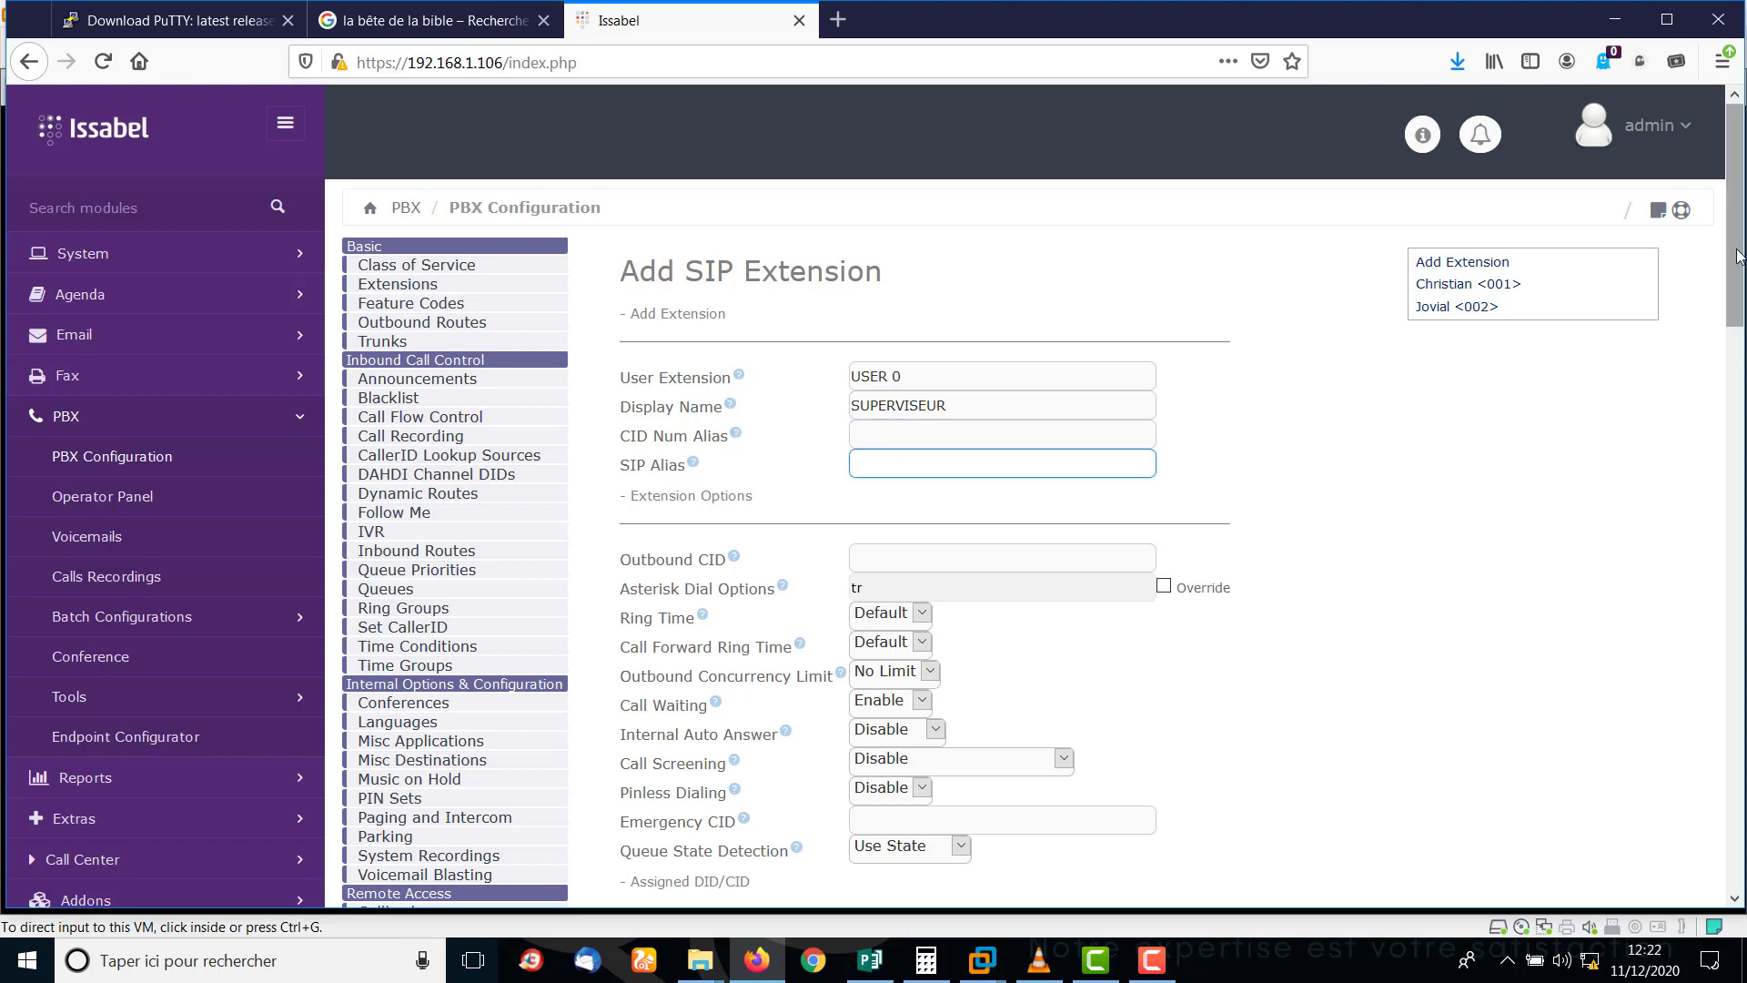
drag(1738, 256, 1741, 293)
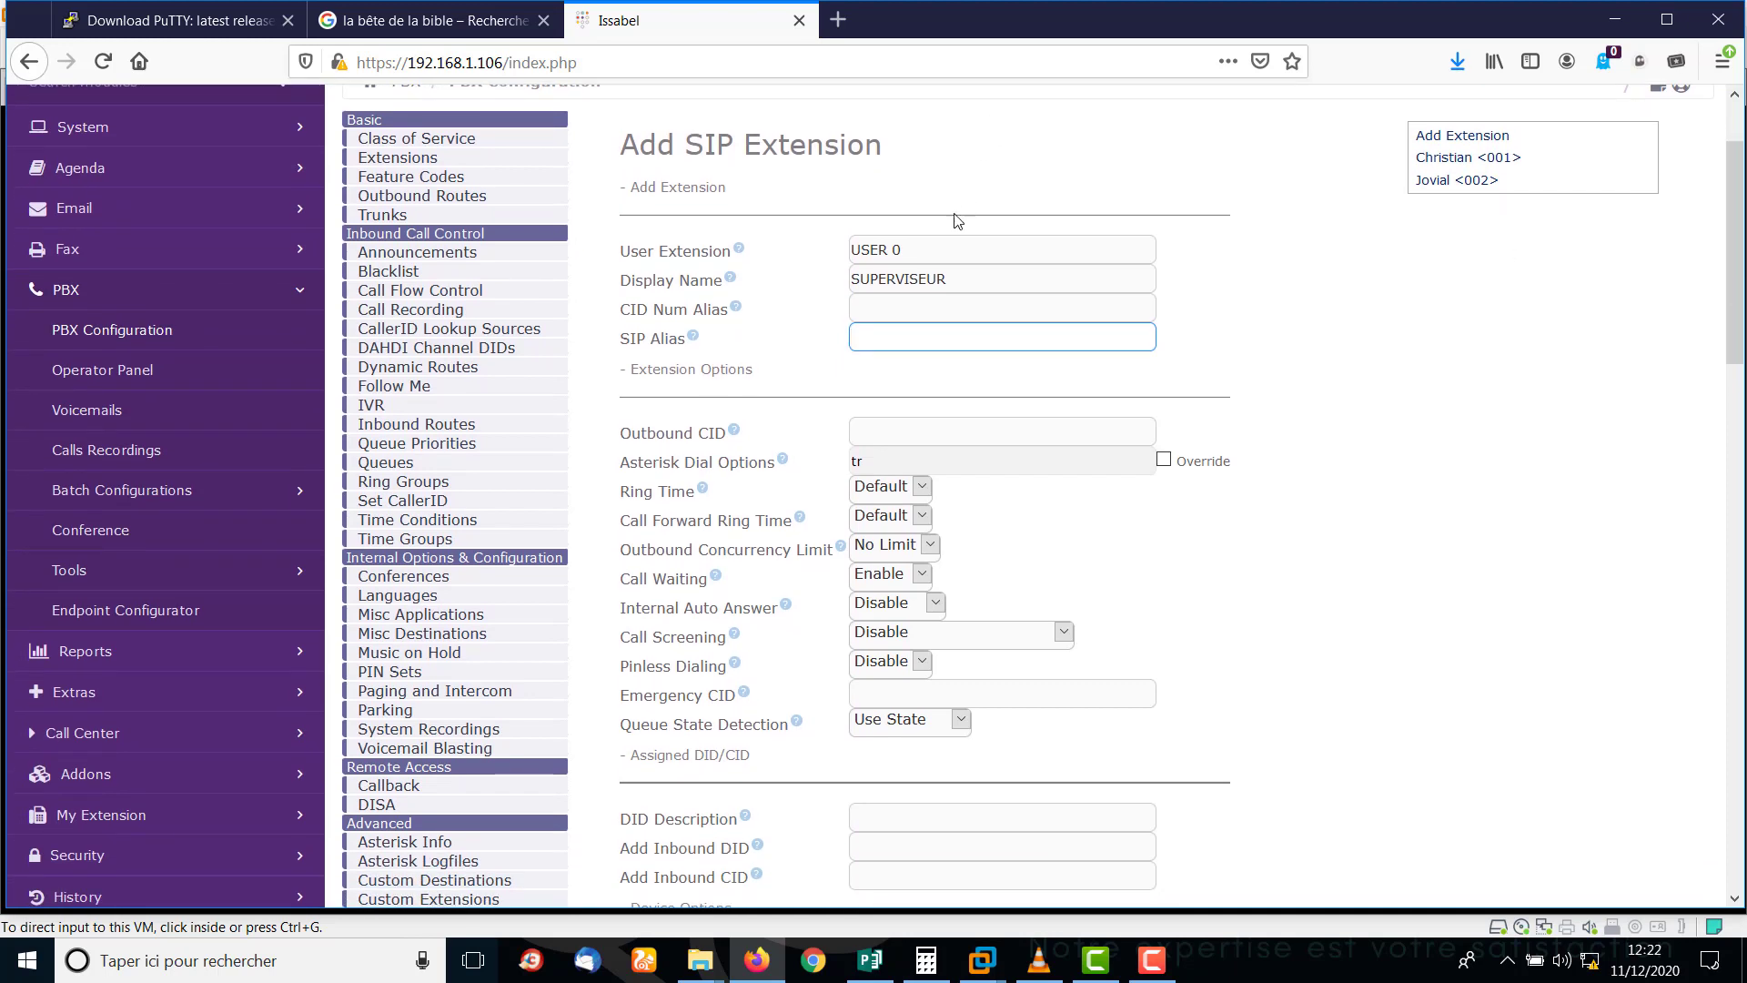
drag(935, 251, 801, 257)
text(000)
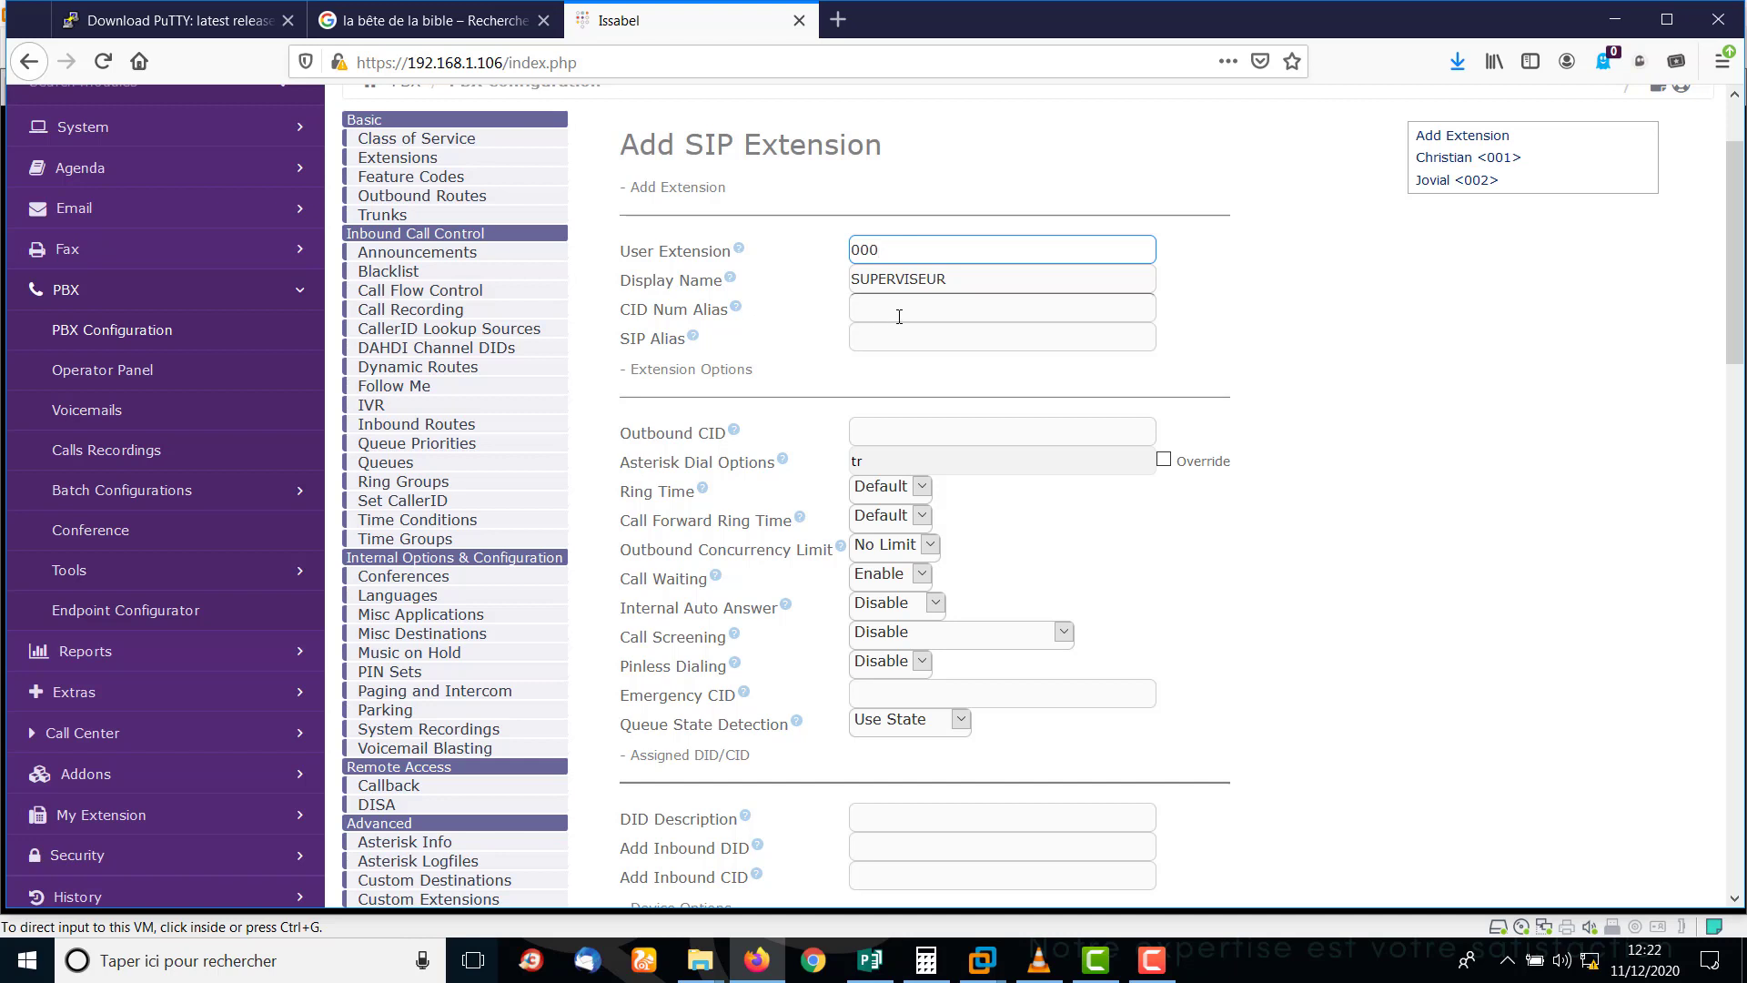
click(900, 316)
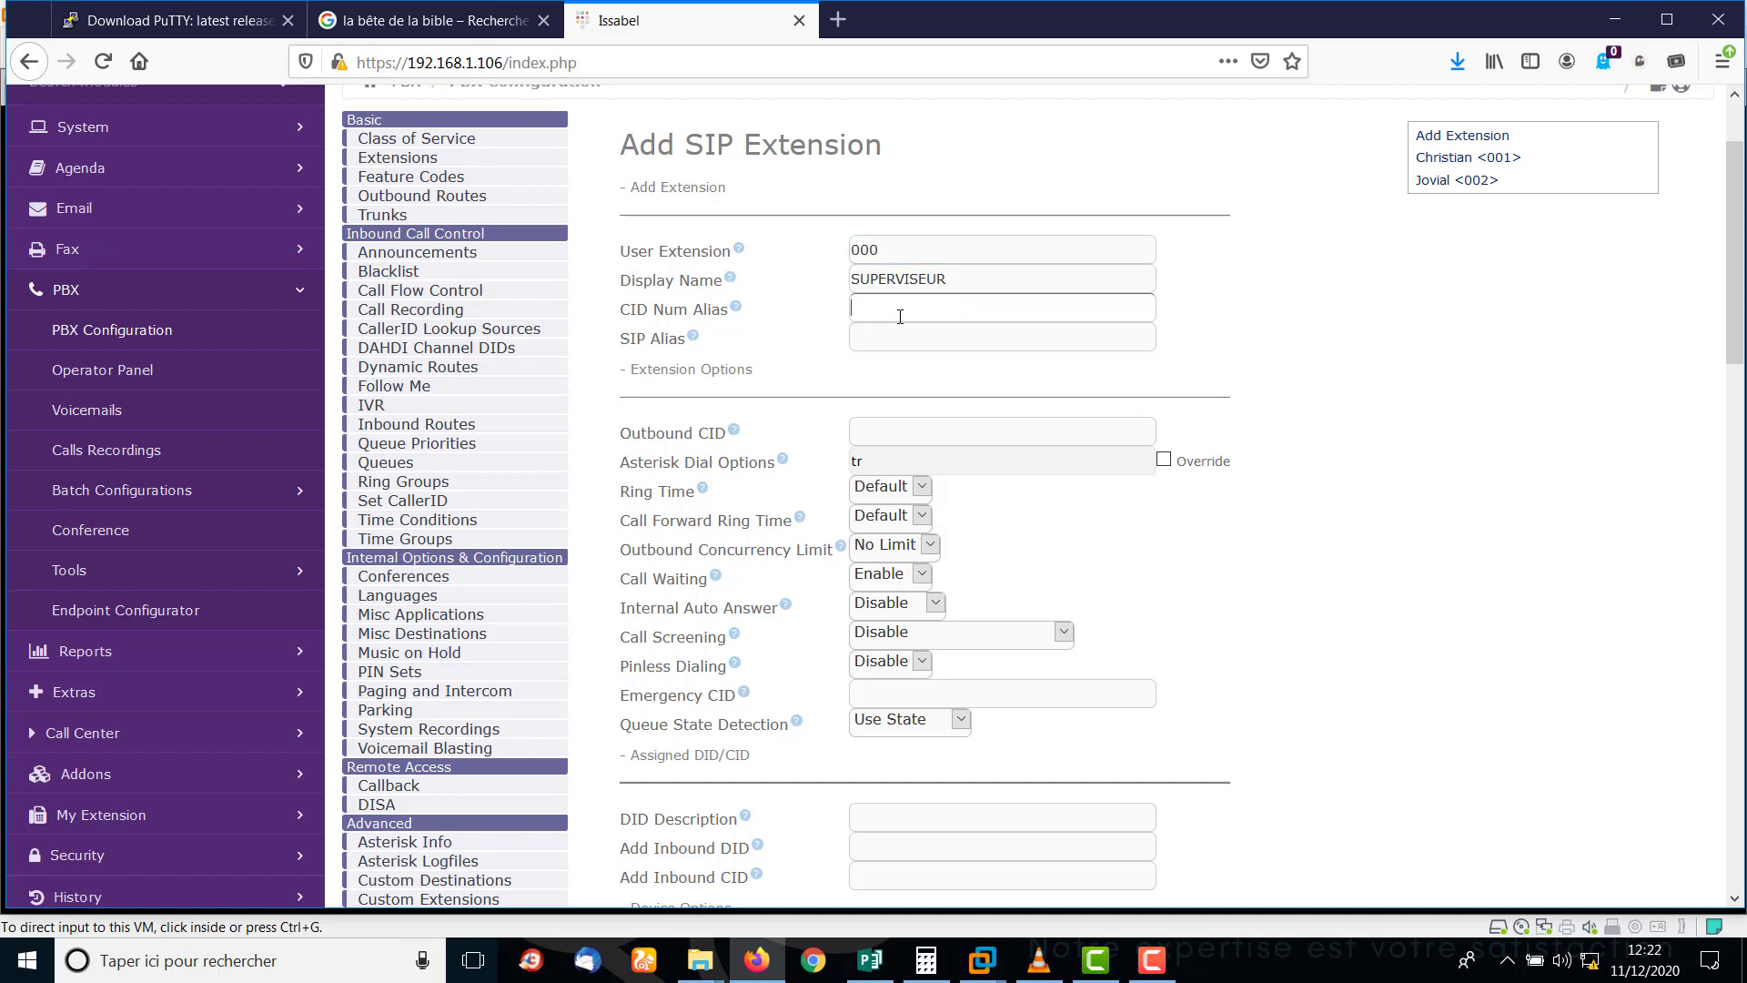
click(963, 279)
drag(963, 280, 828, 289)
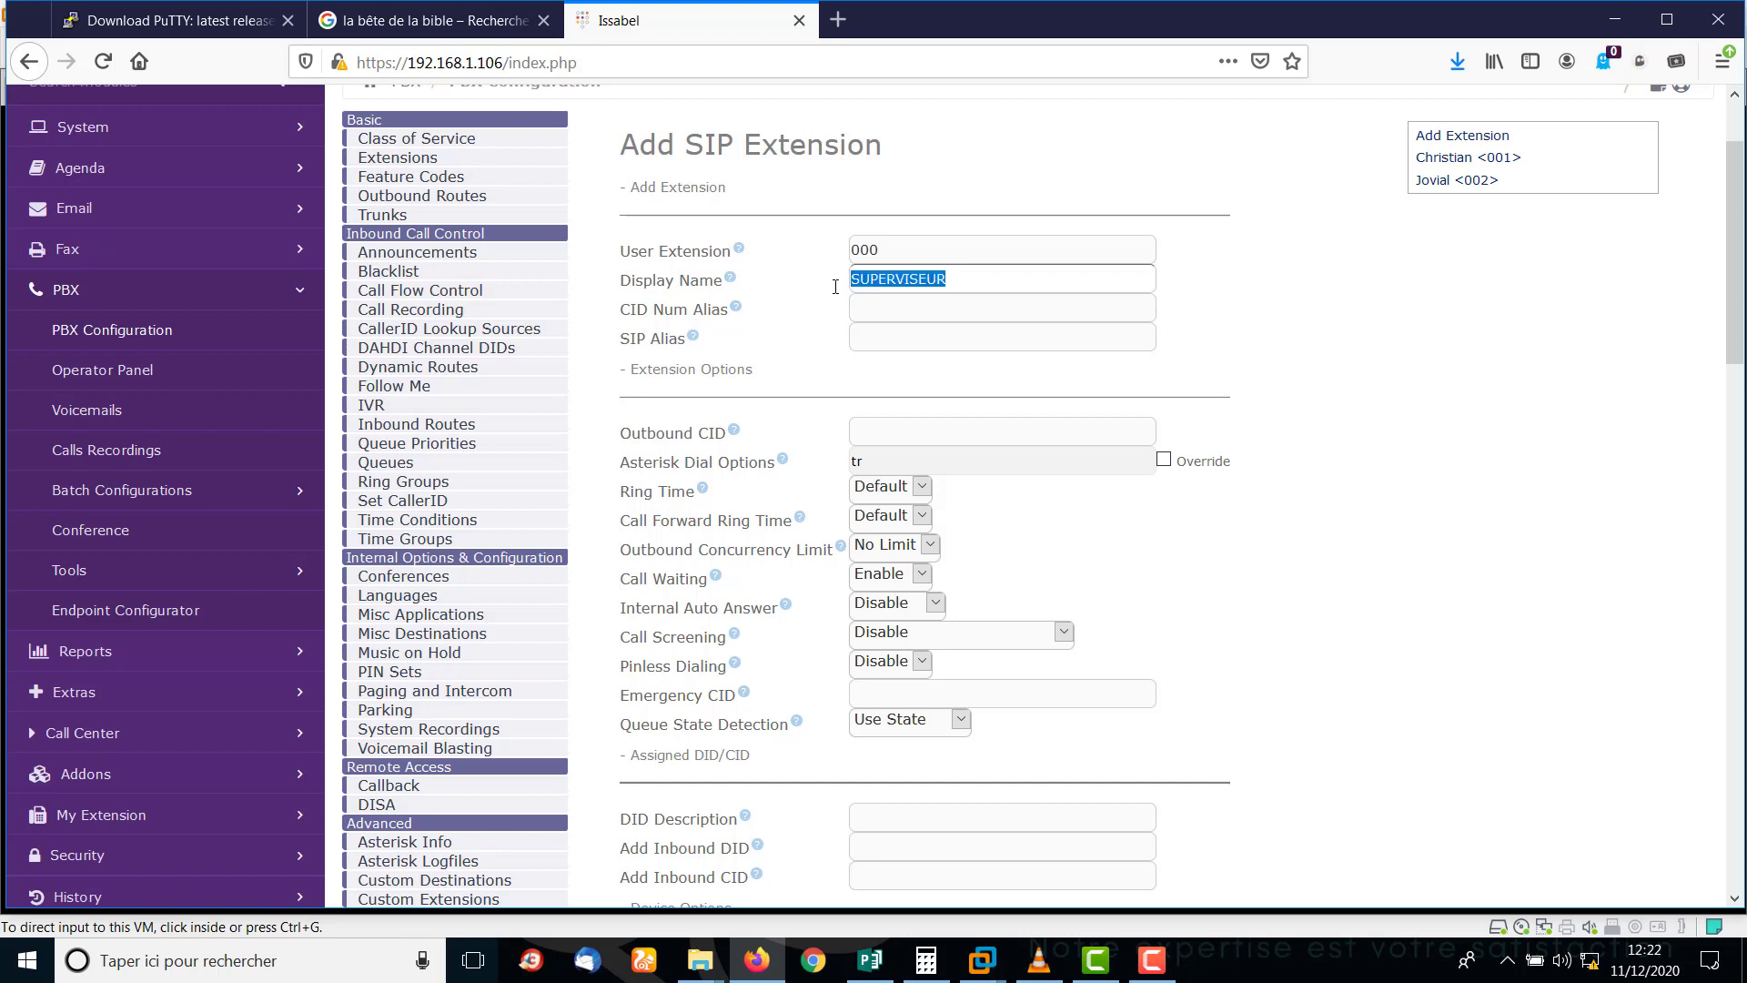
text(US)
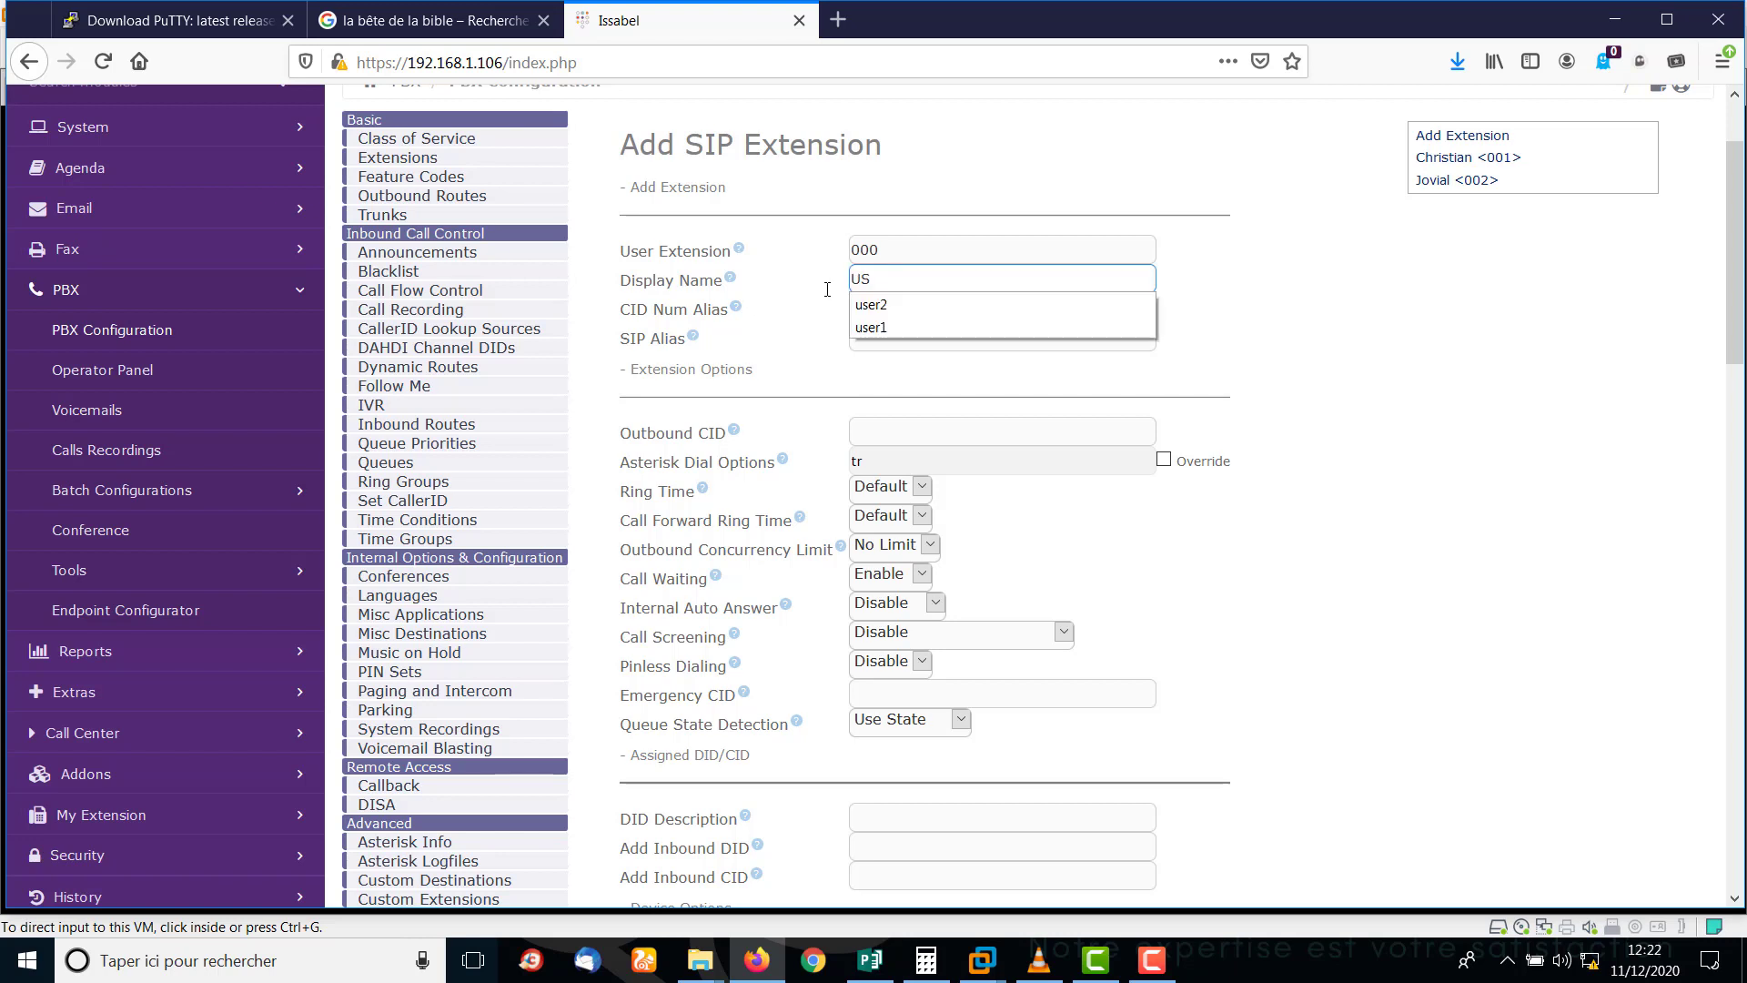
text(ER 0)
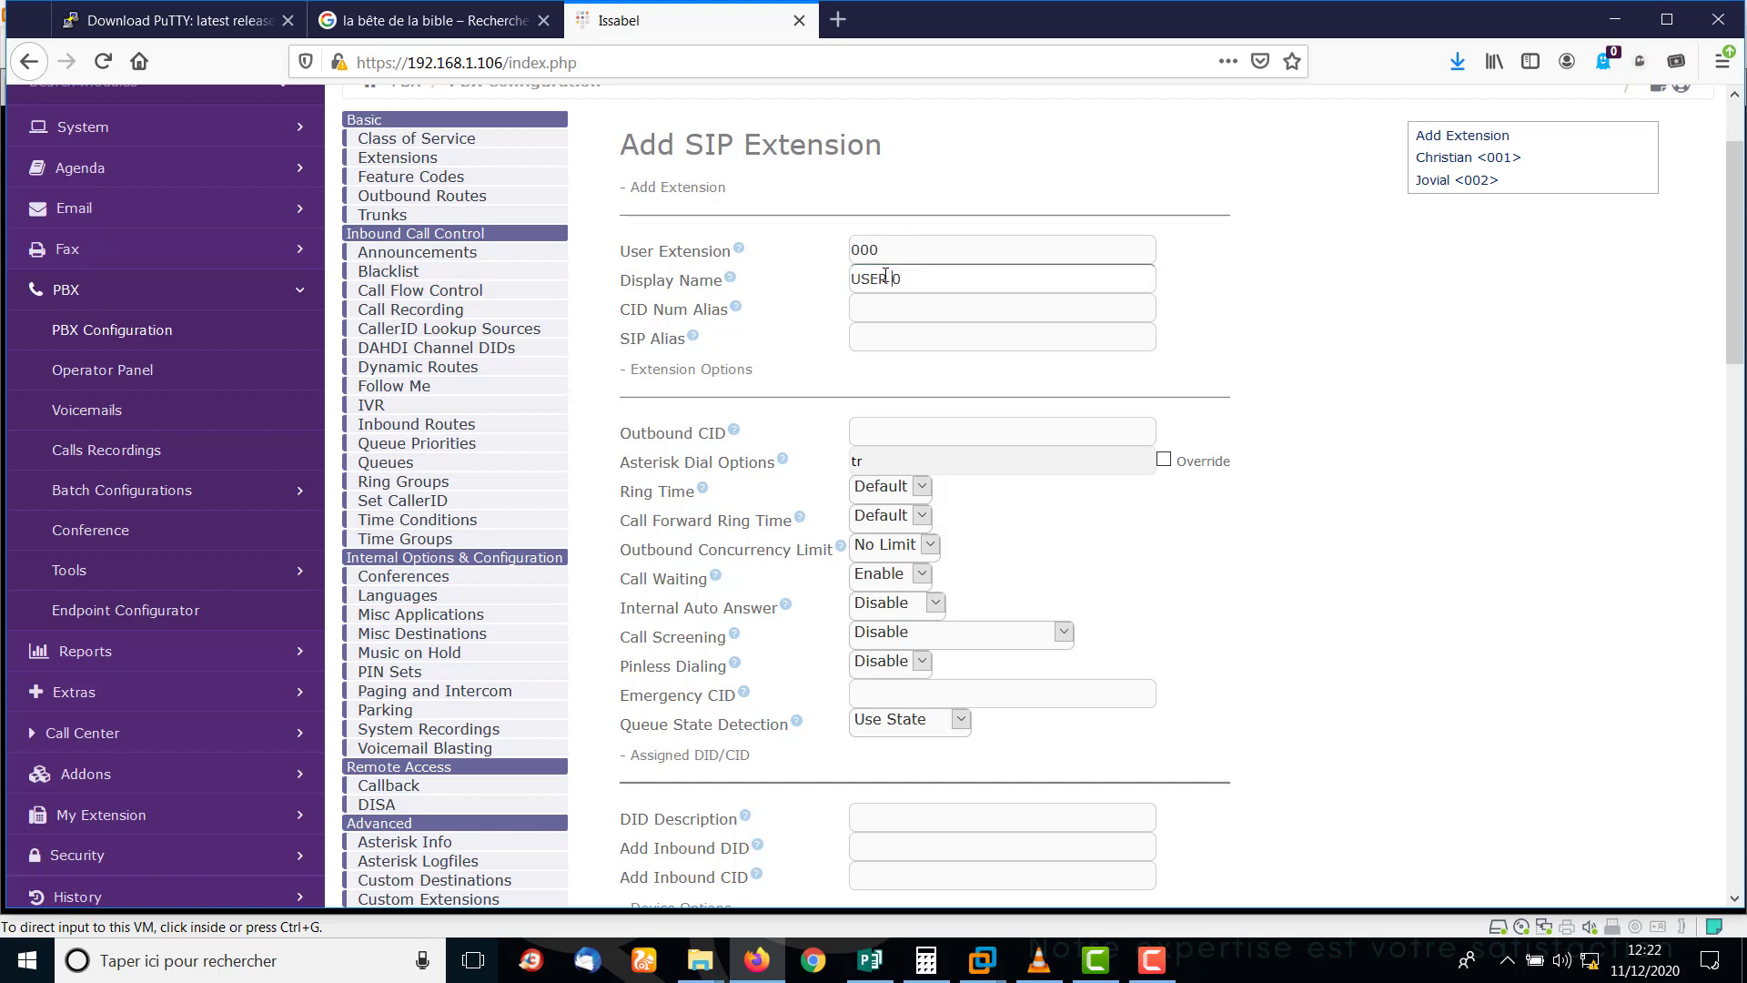
drag(891, 278, 791, 278)
text(User)
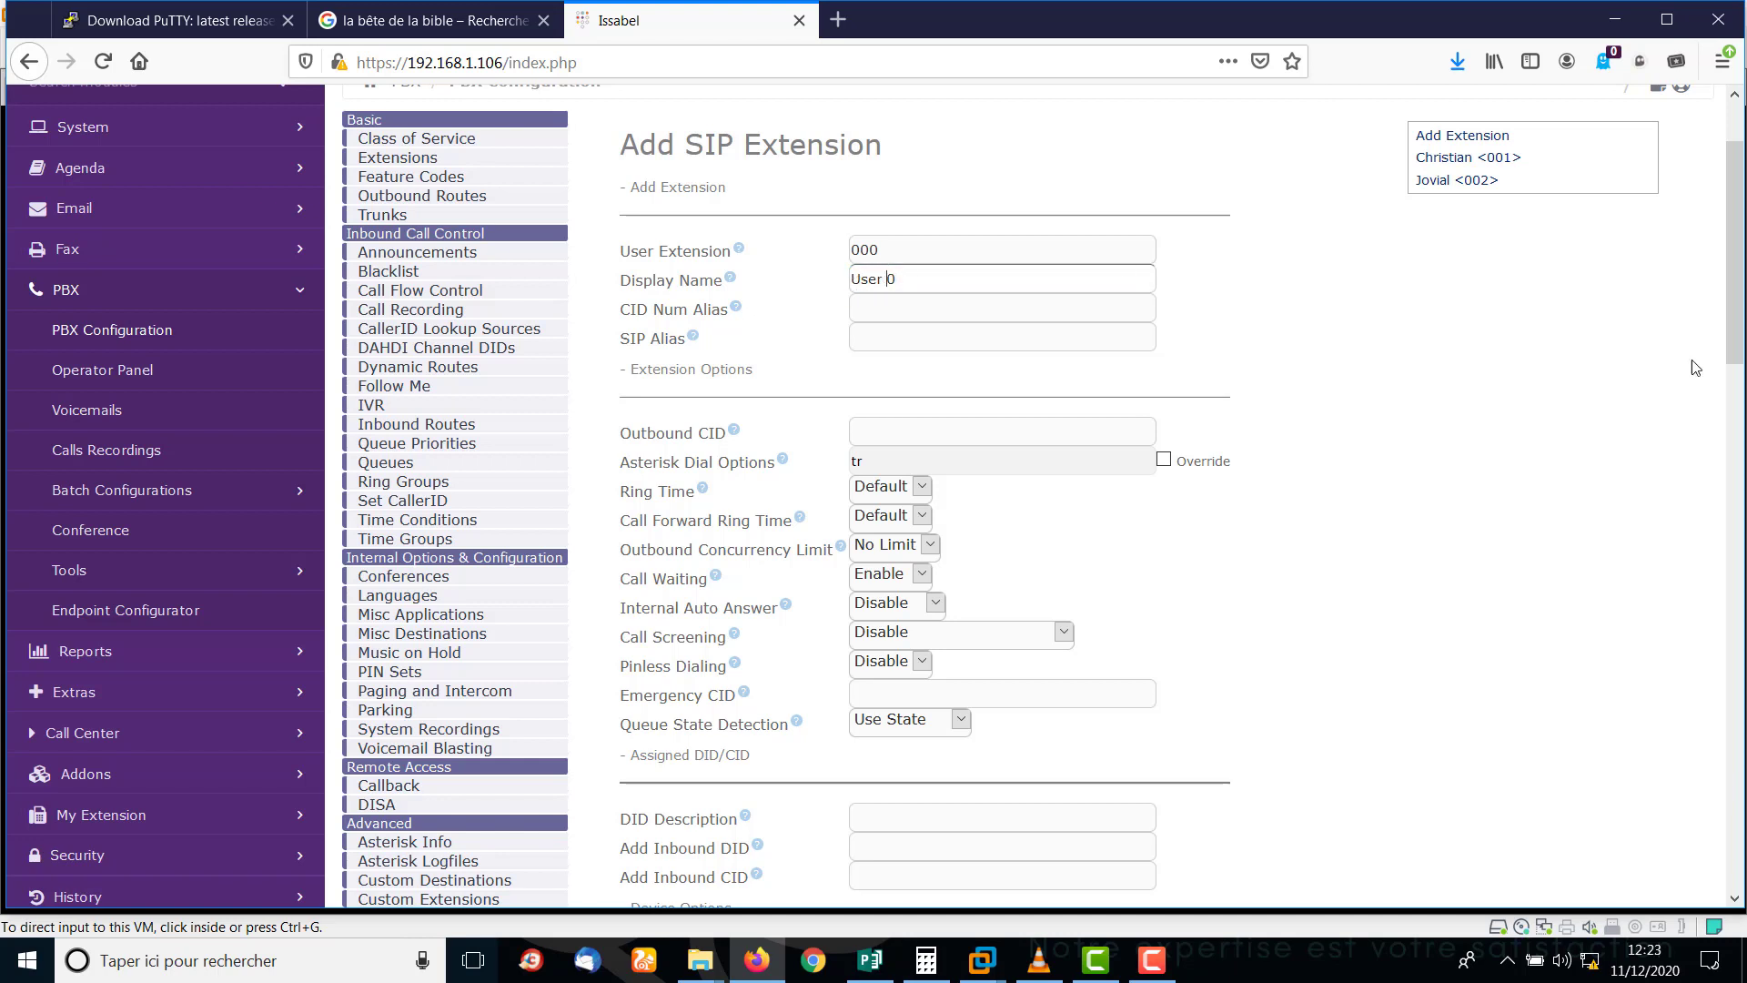
Replace the extension's secret with a new value and submit the form.
drag(1732, 248, 1732, 436)
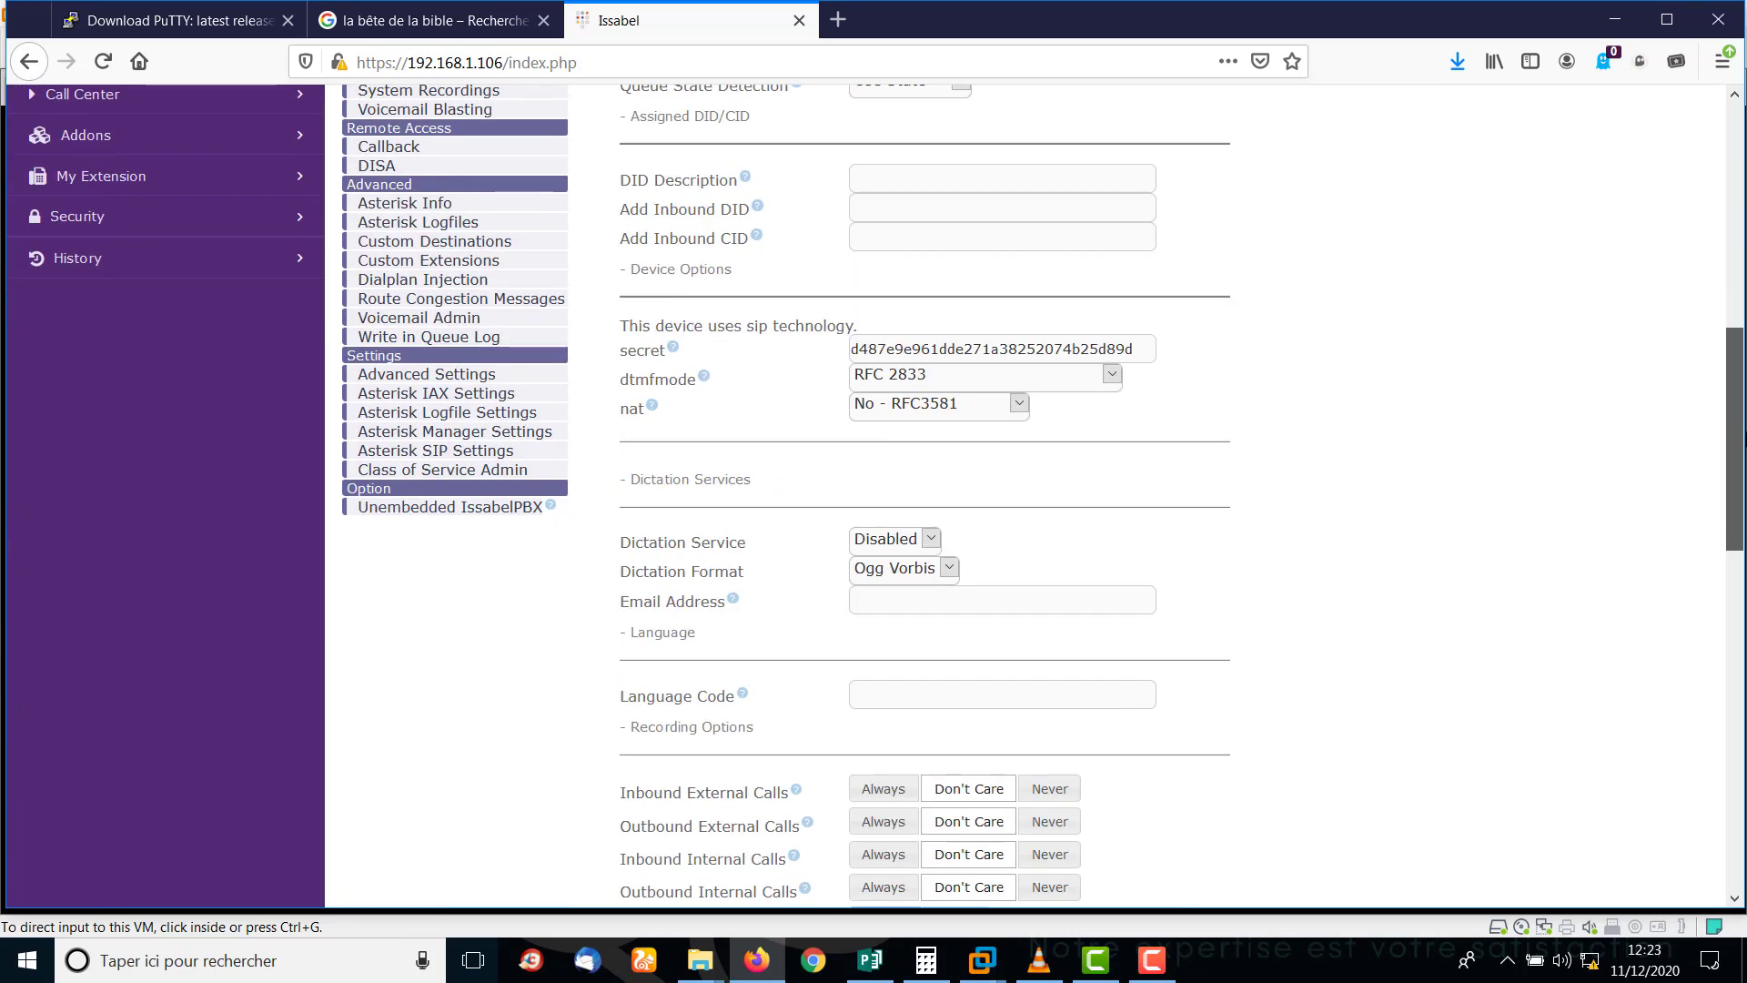
drag(1149, 350, 737, 337)
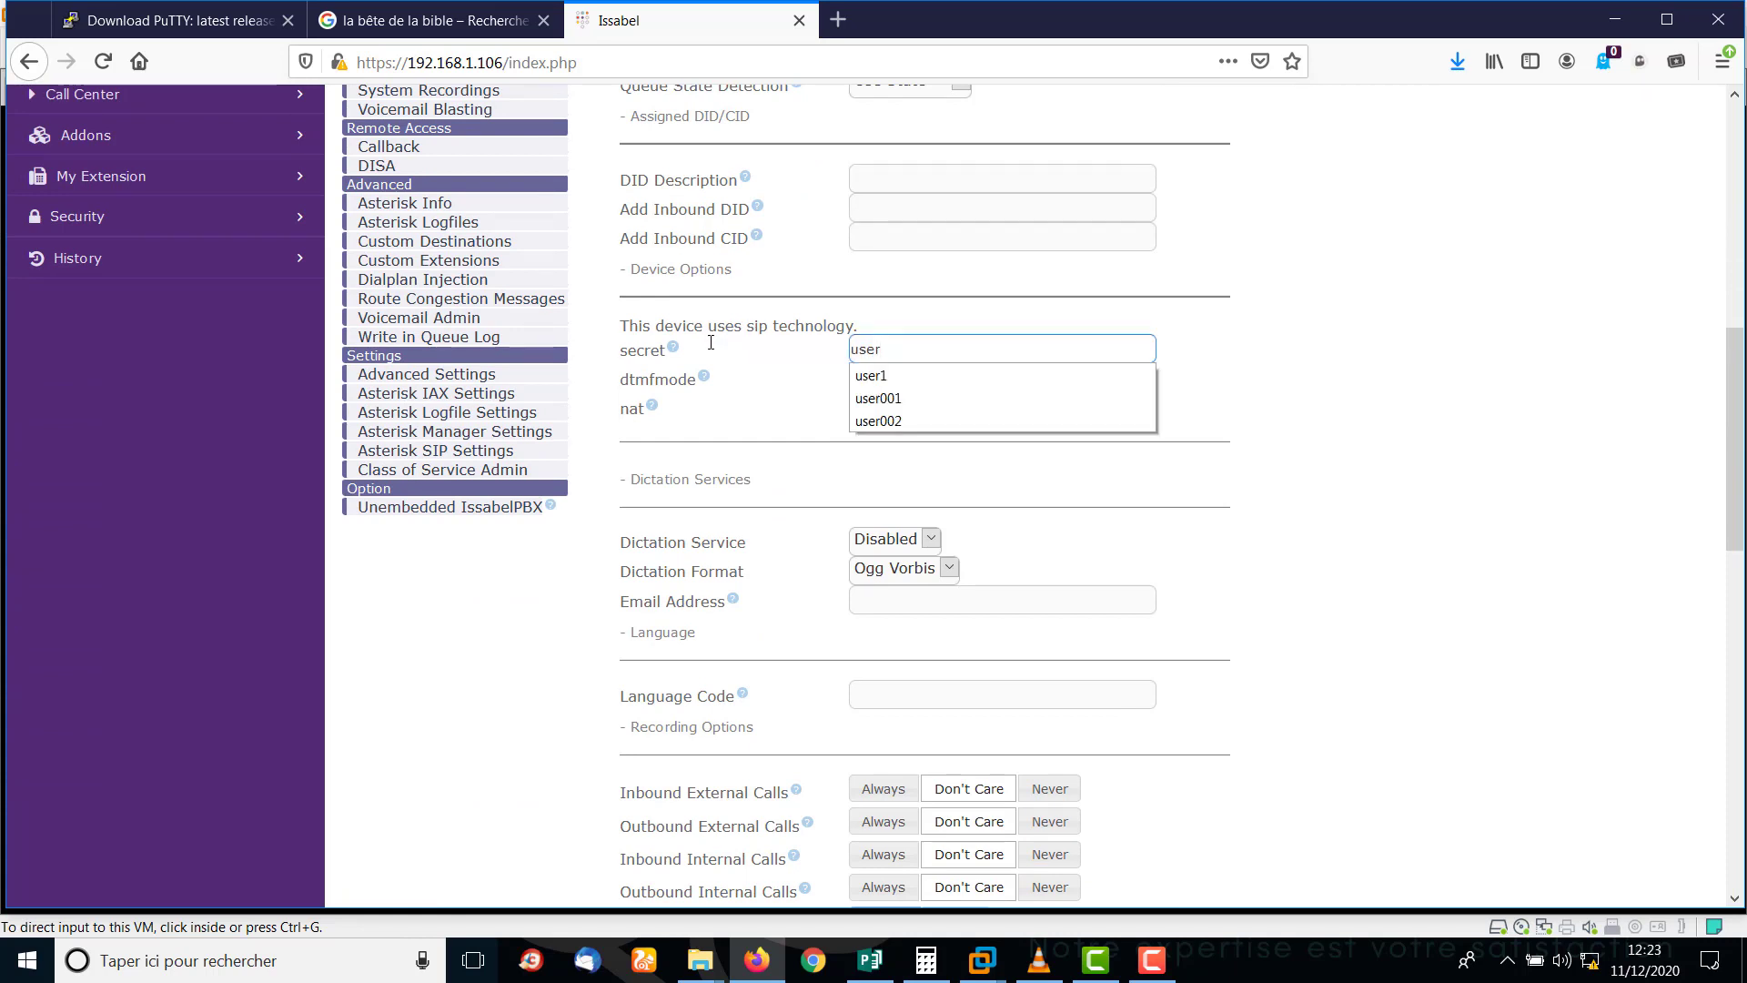
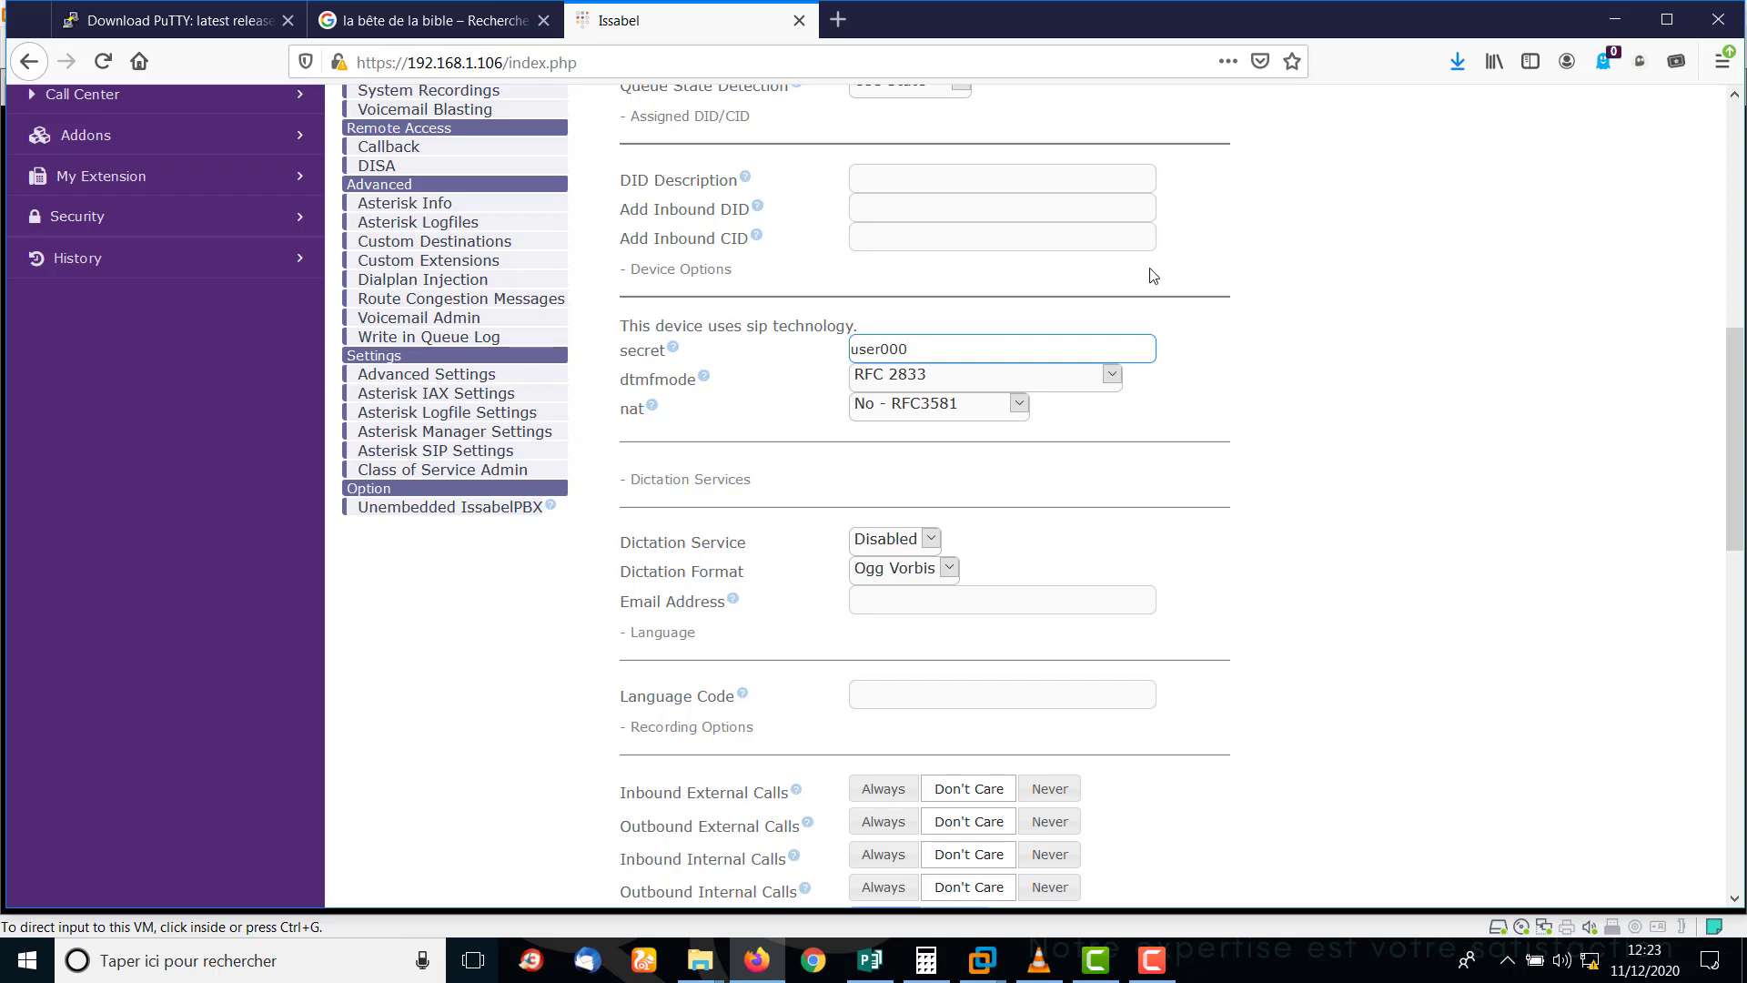
click(1564, 430)
drag(1740, 390, 1740, 728)
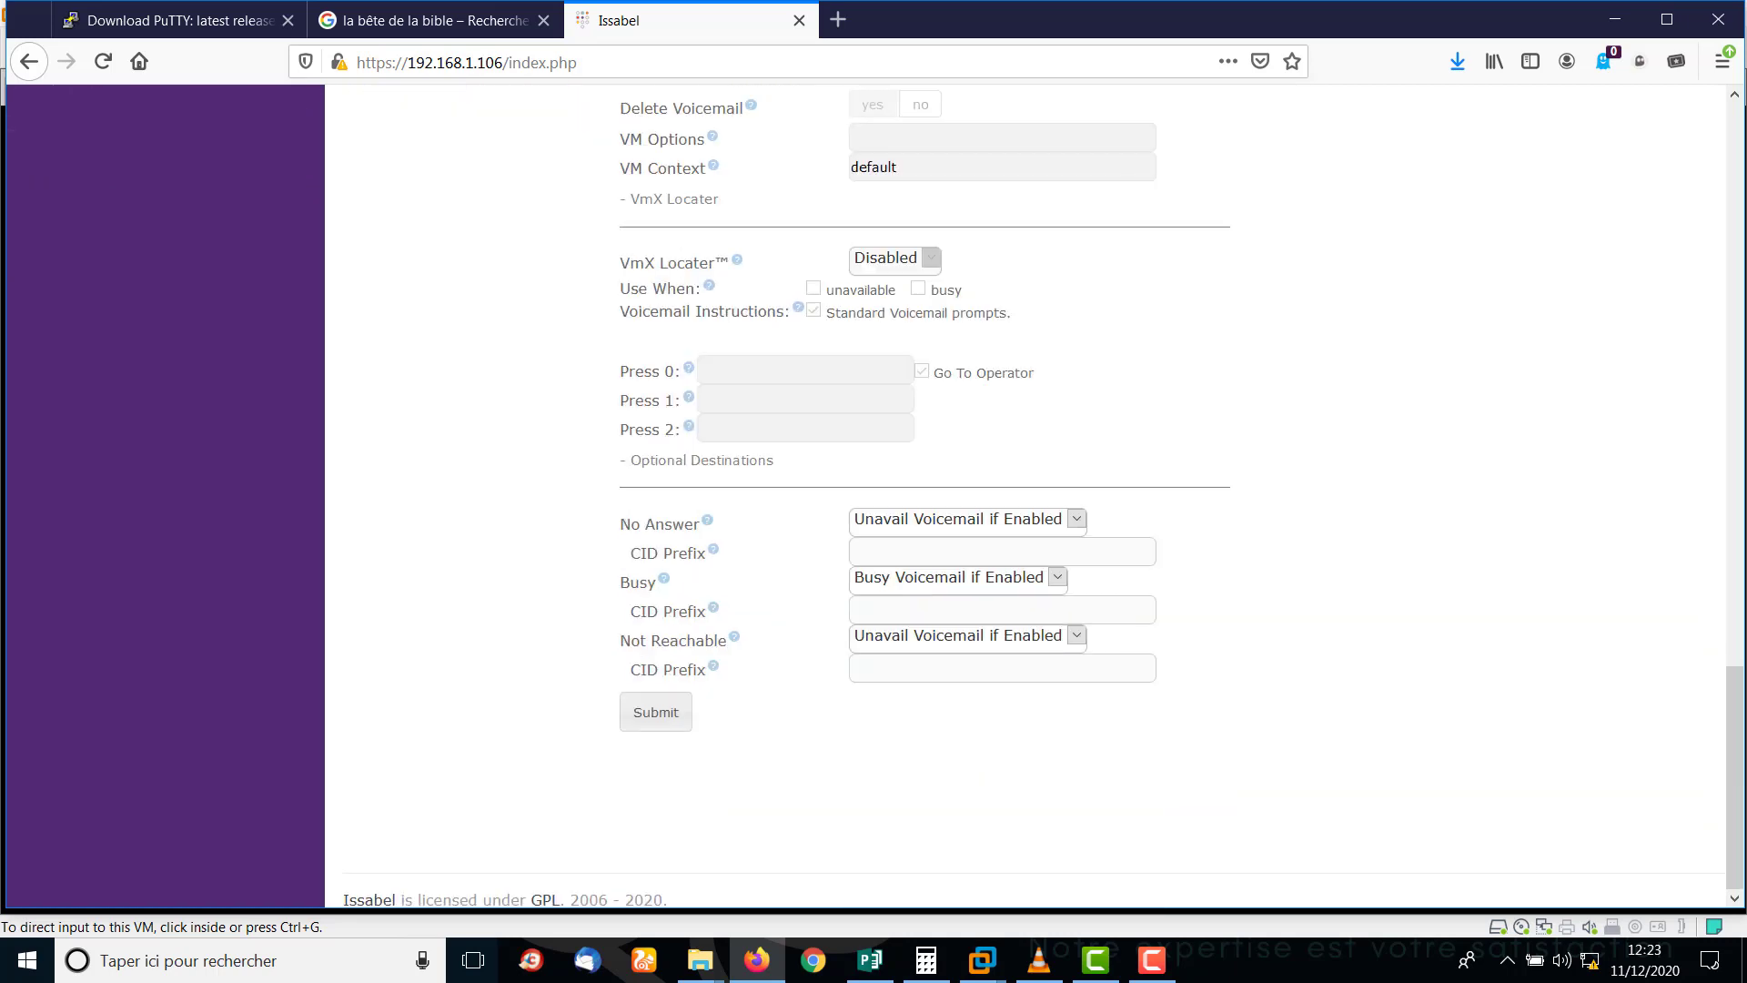
click(662, 723)
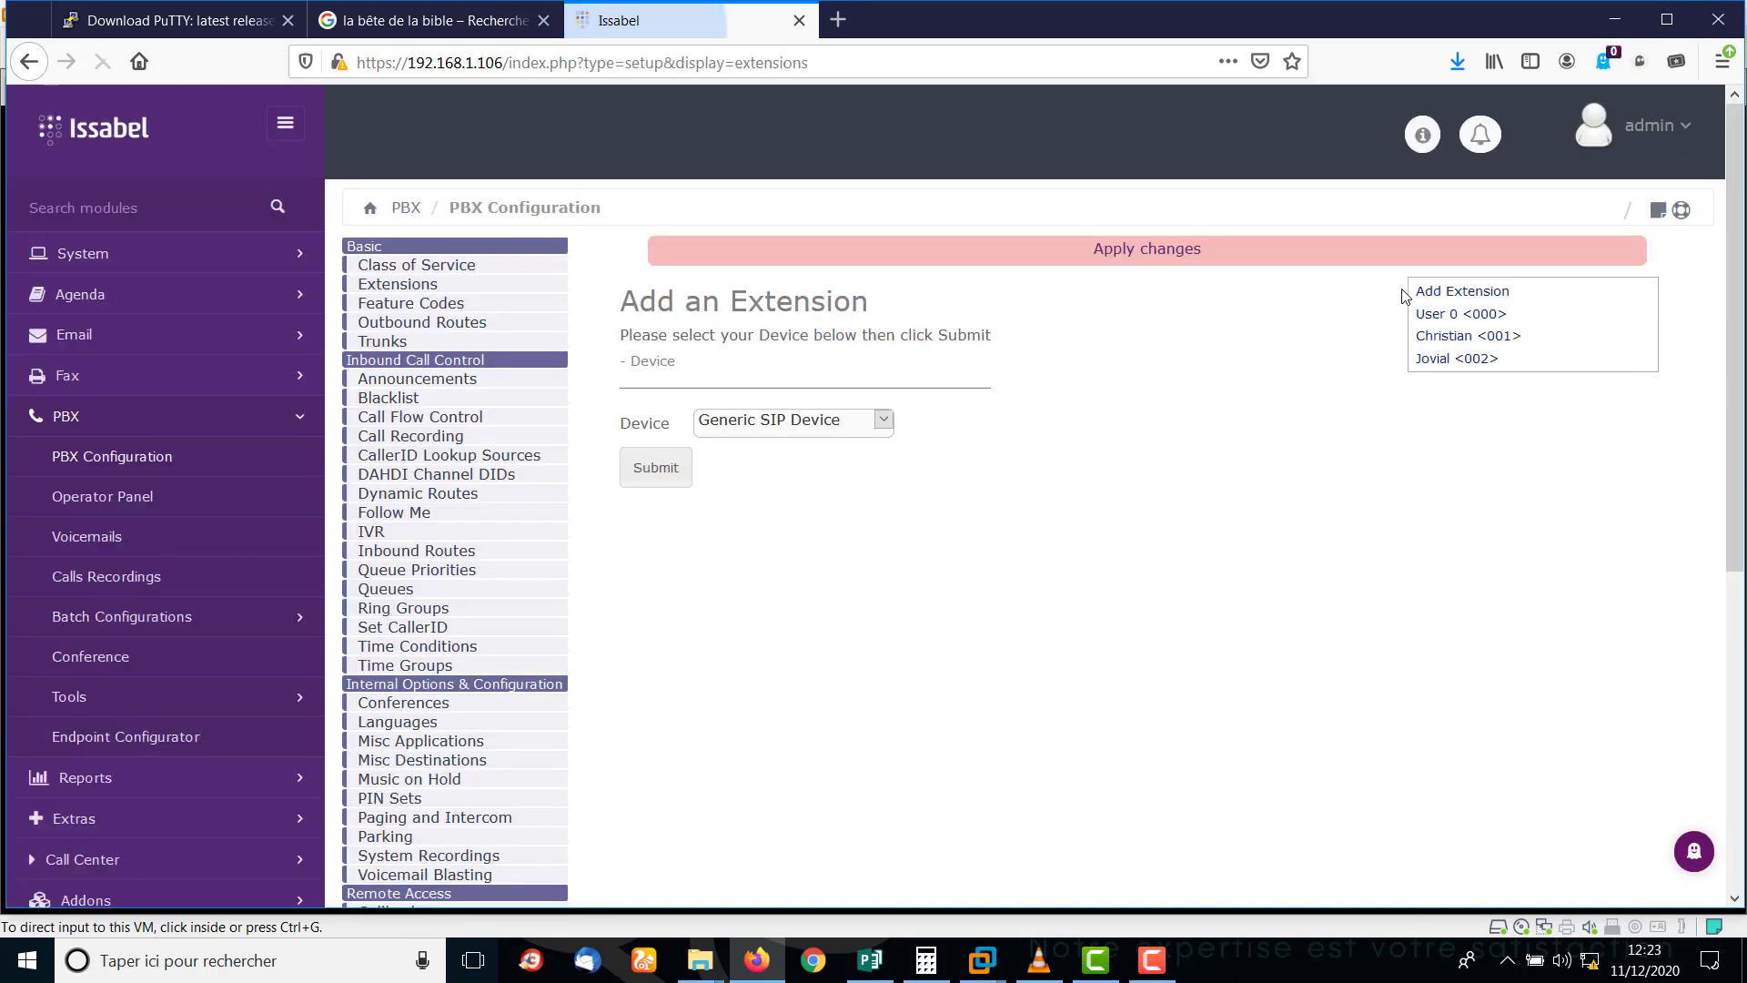
Apply the pending PBX changes, then start a new user from System > Users.
click(1078, 249)
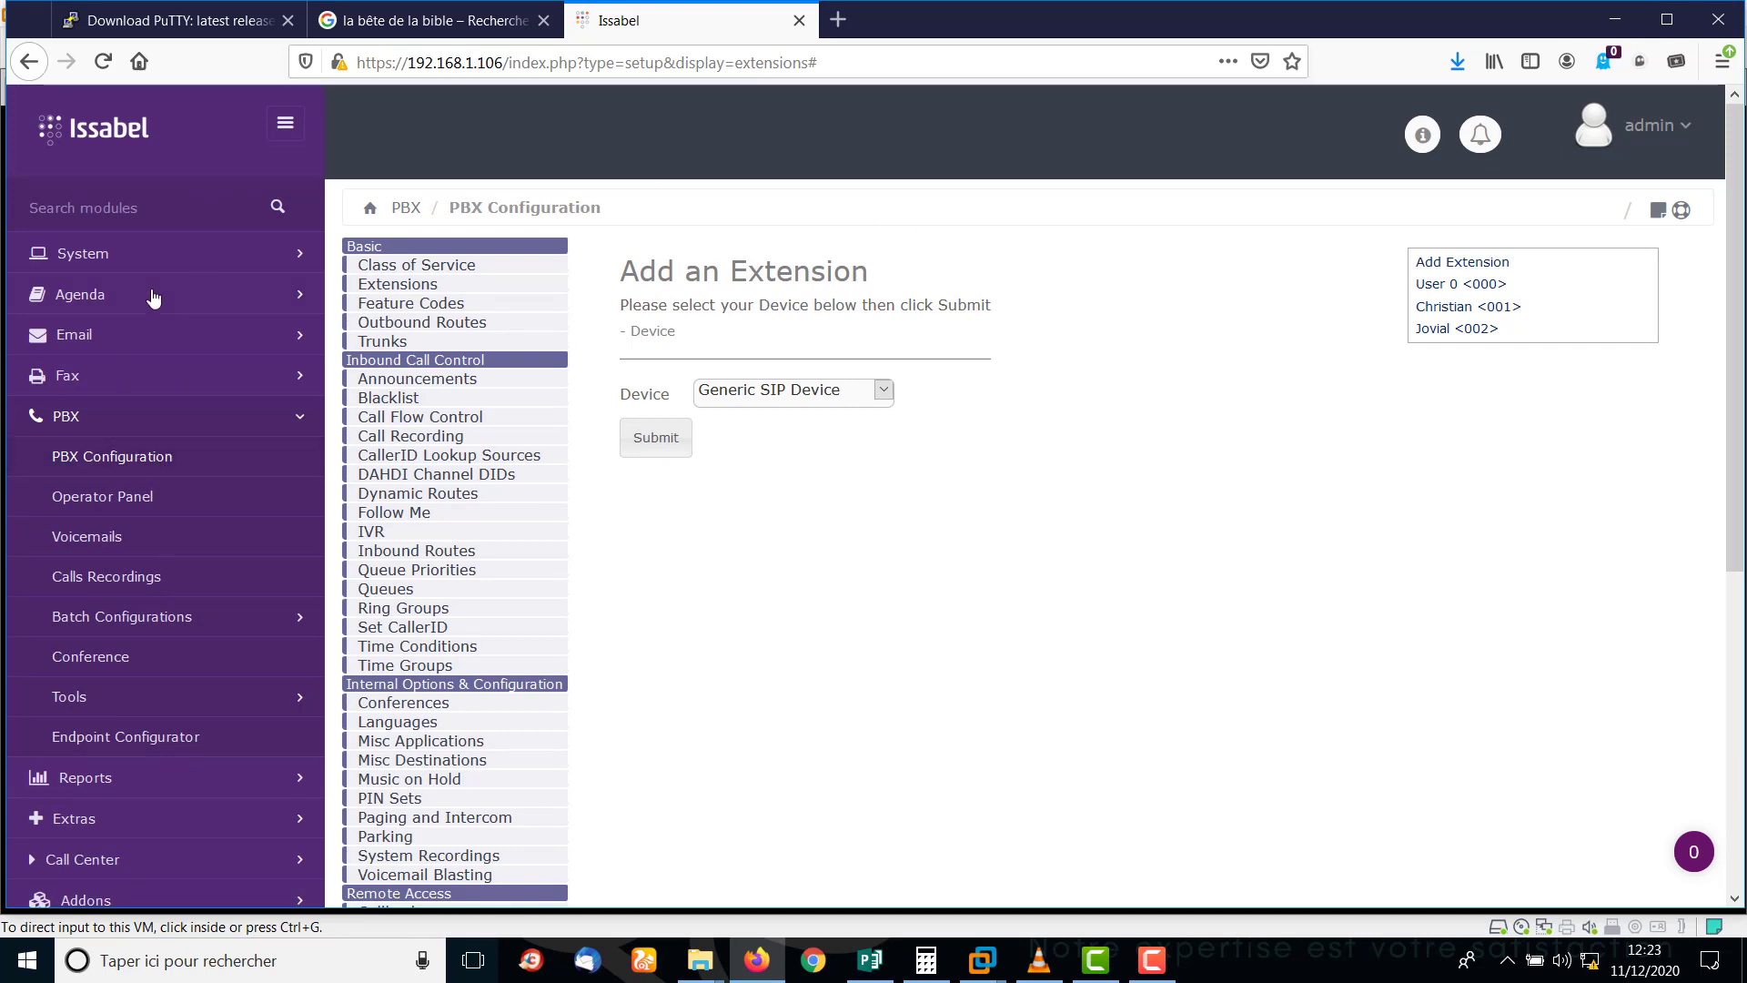
click(141, 262)
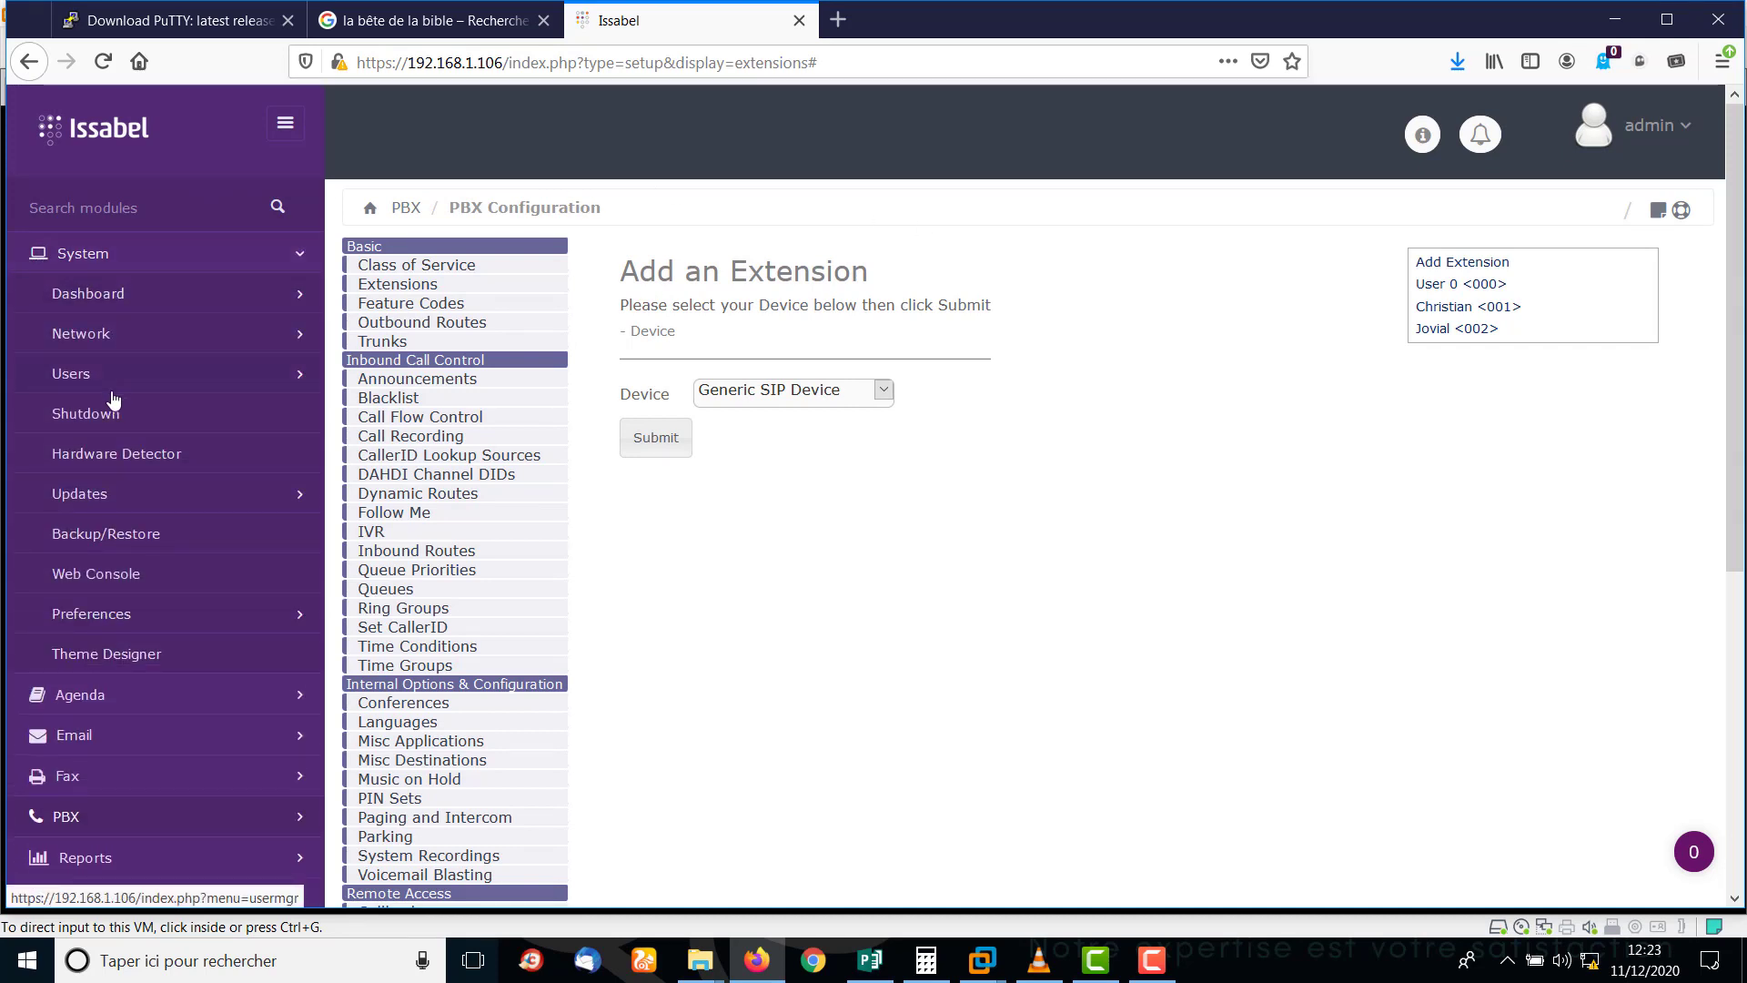
click(72, 377)
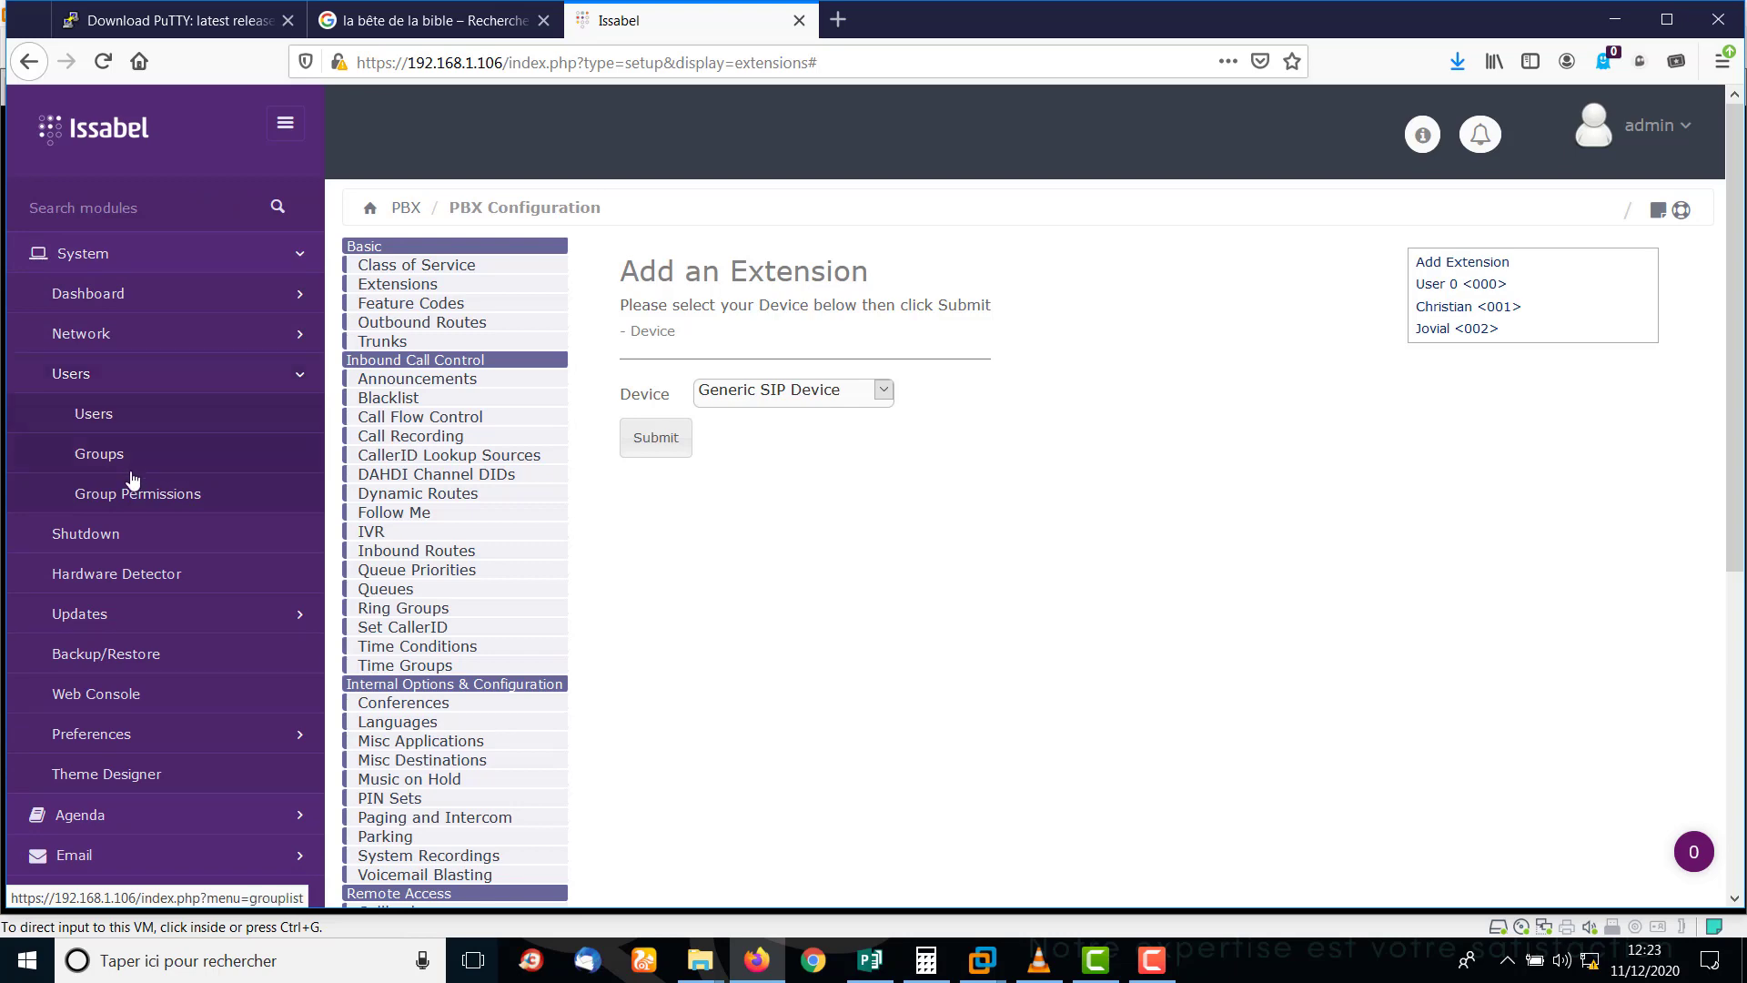
click(94, 414)
click(434, 265)
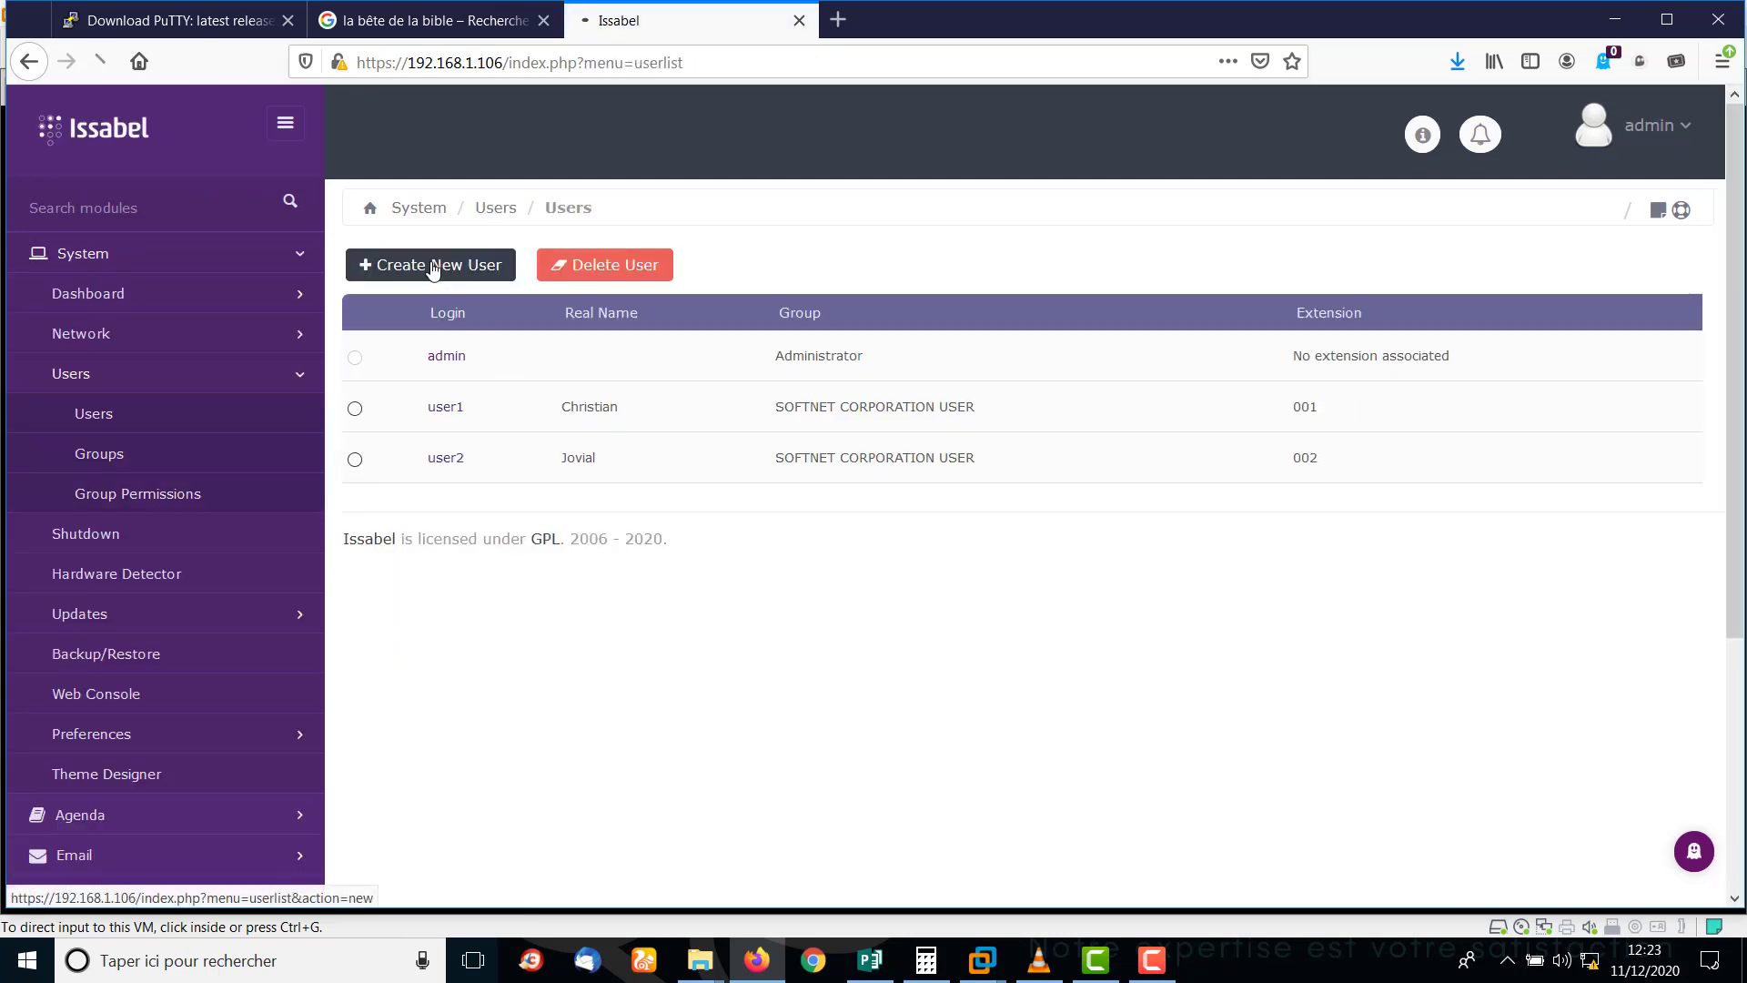
Enter login User 0, name SUPERVISEUR, and group SUPERVISEUR SOFTNET CORPORATION.
click(682, 334)
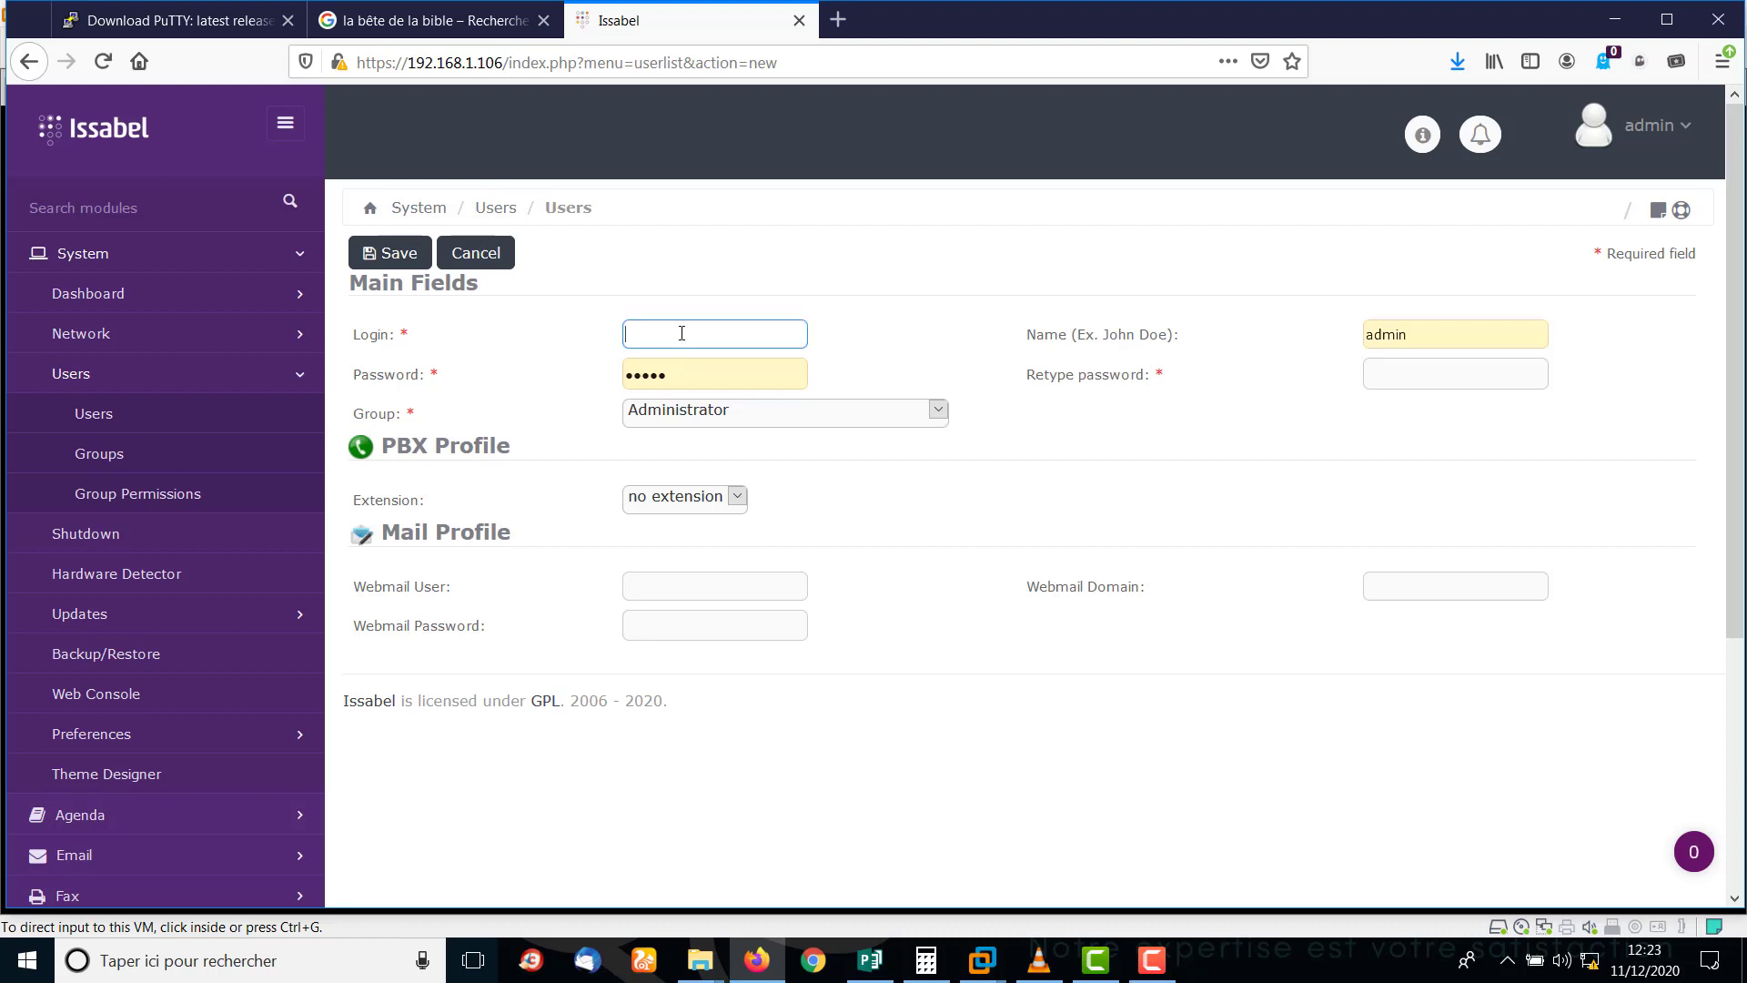
text(us)
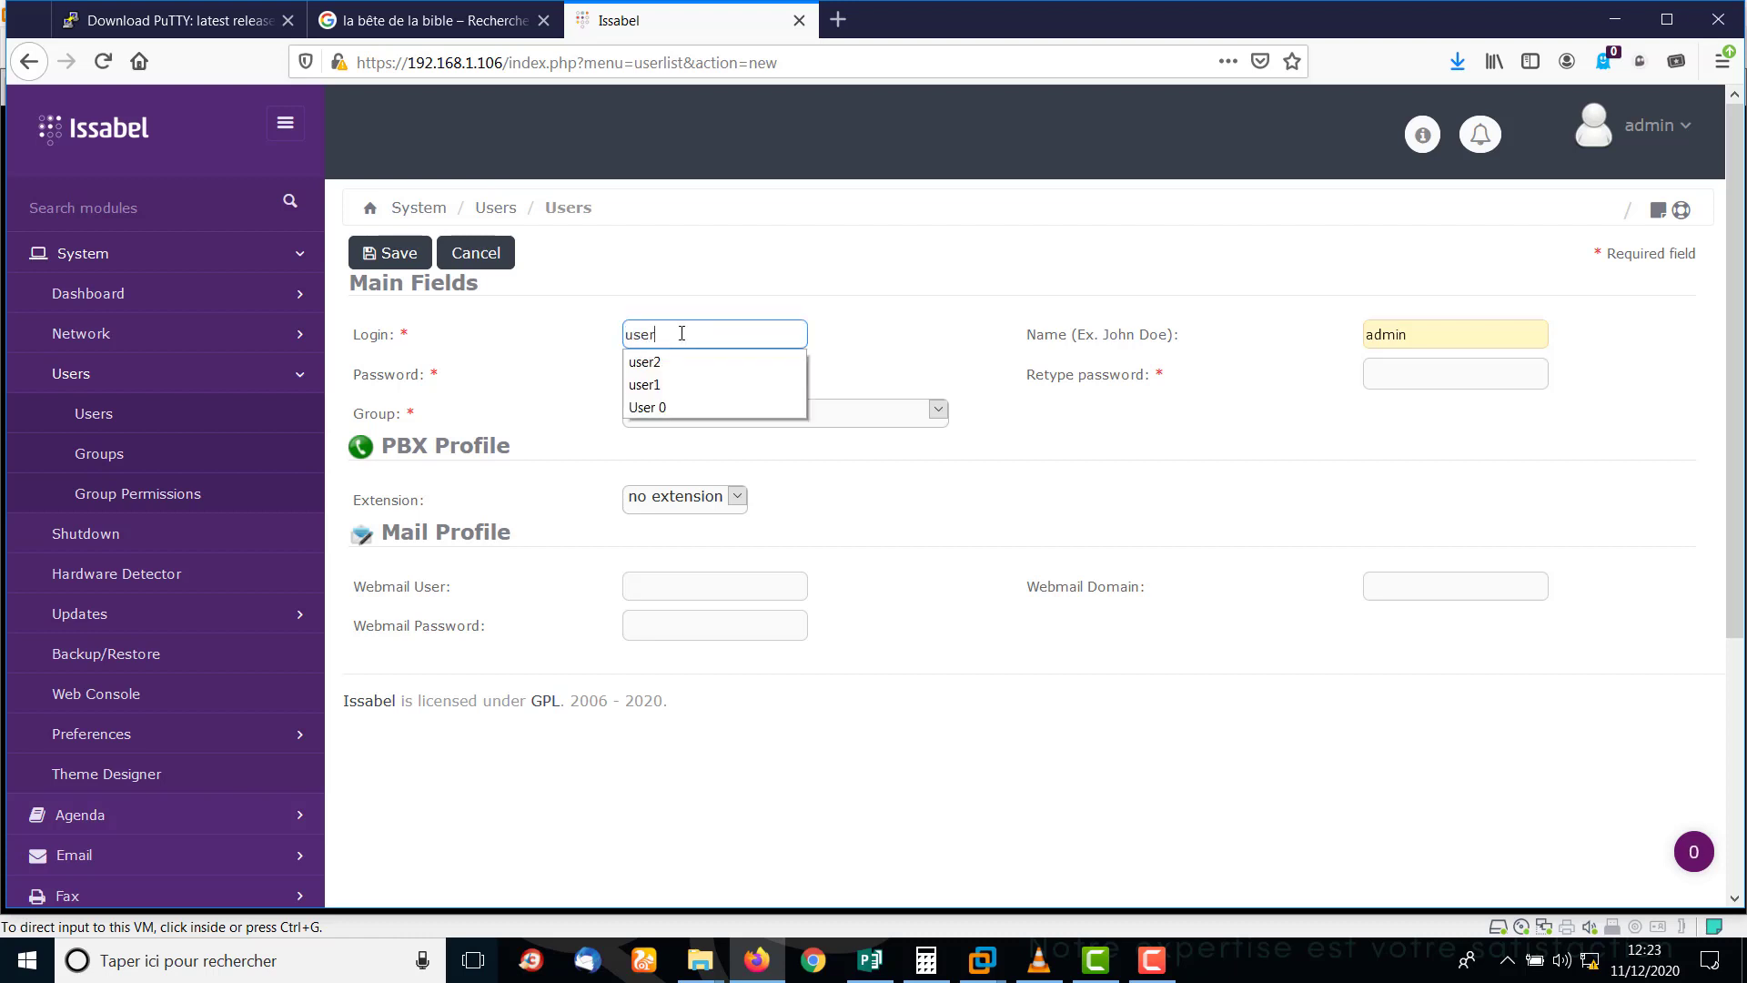
text(er)
click(670, 406)
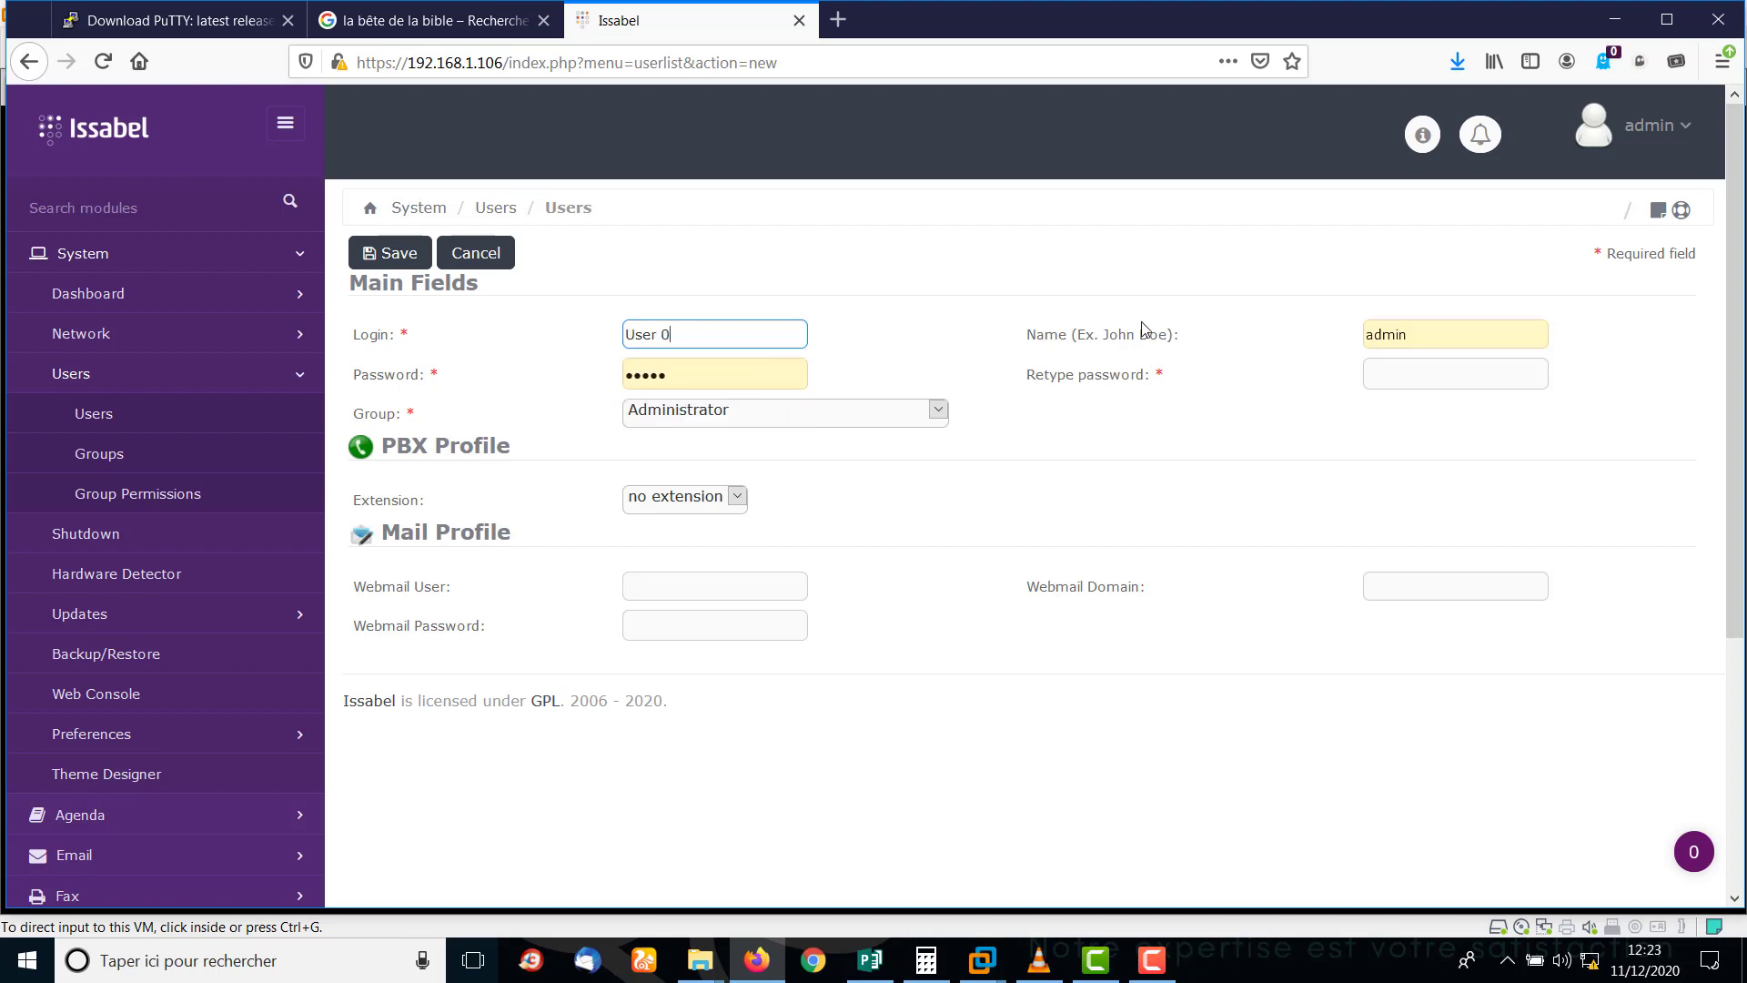
drag(1438, 338, 1326, 330)
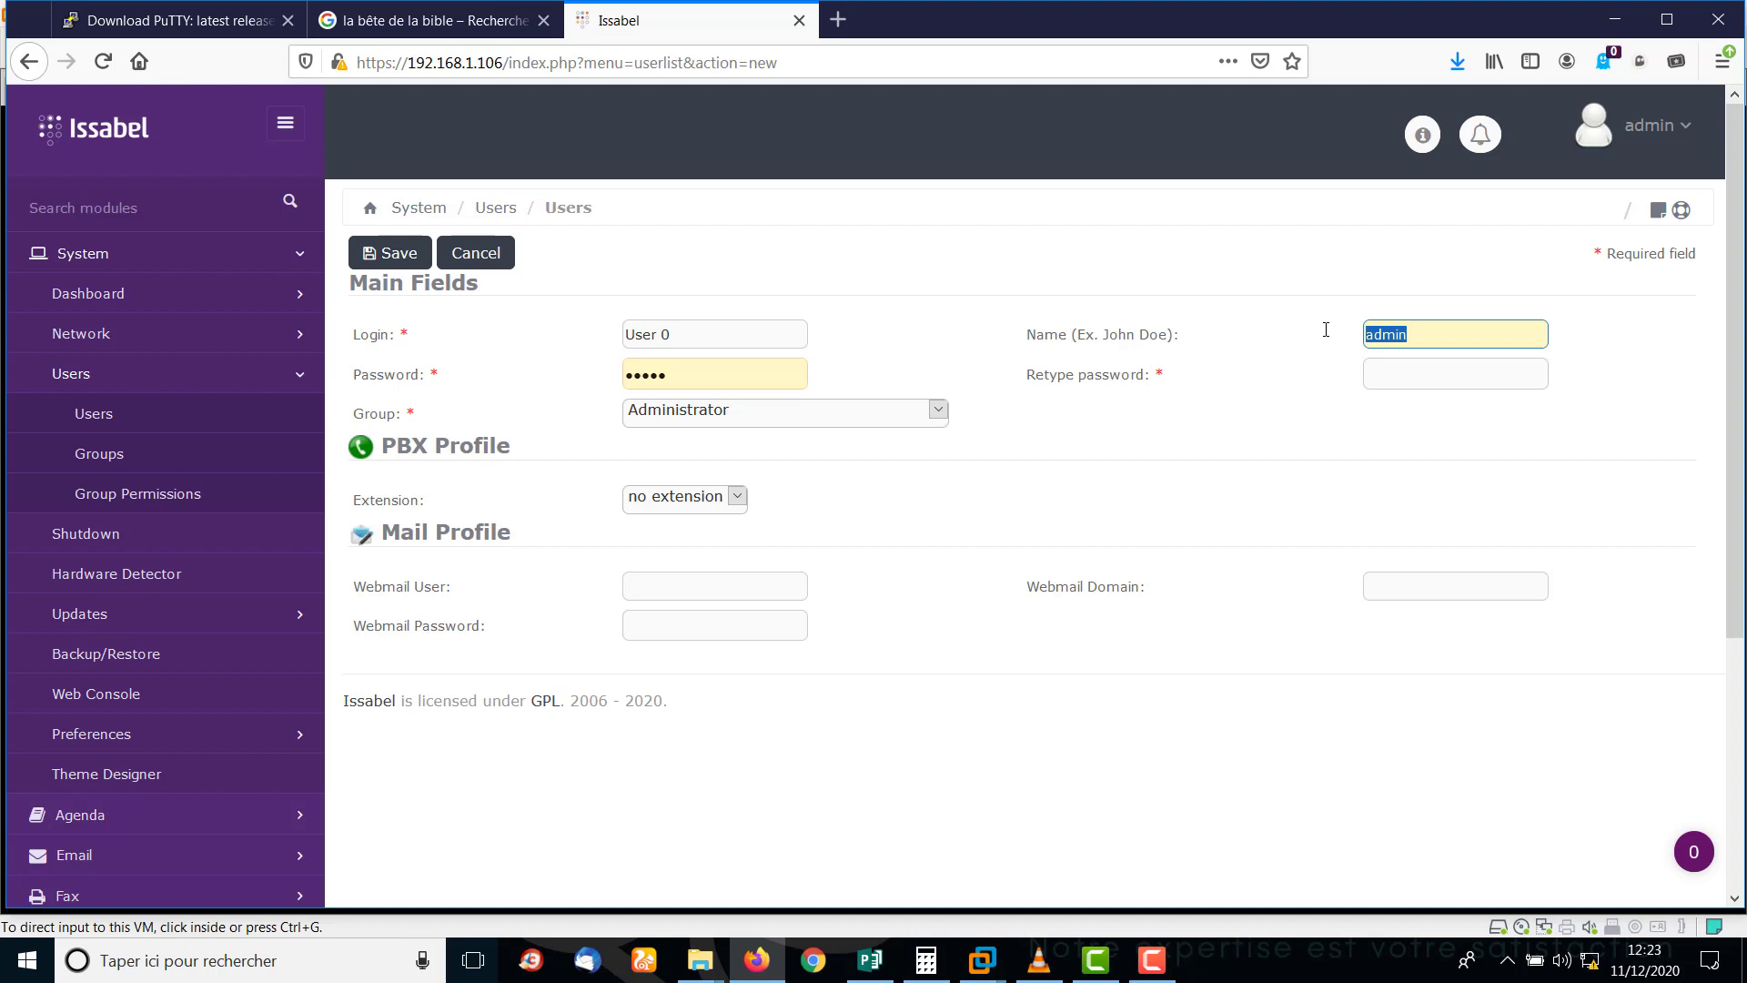
text(SUPE)
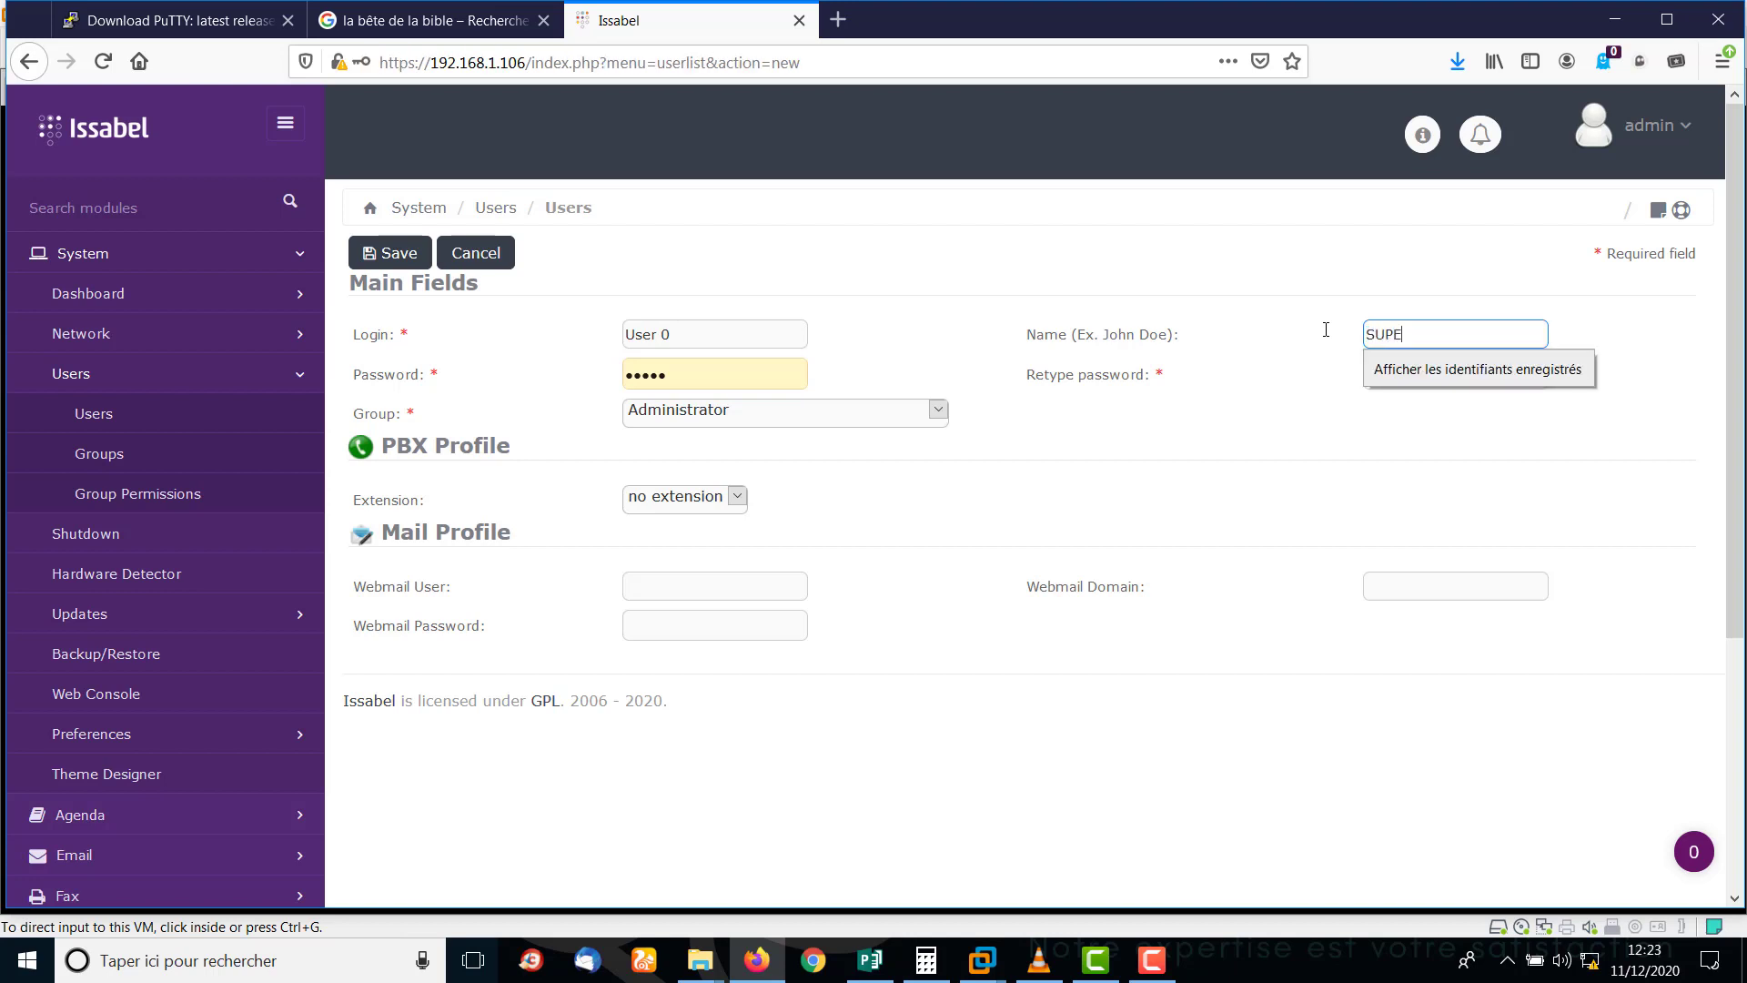
text(RVISEUR)
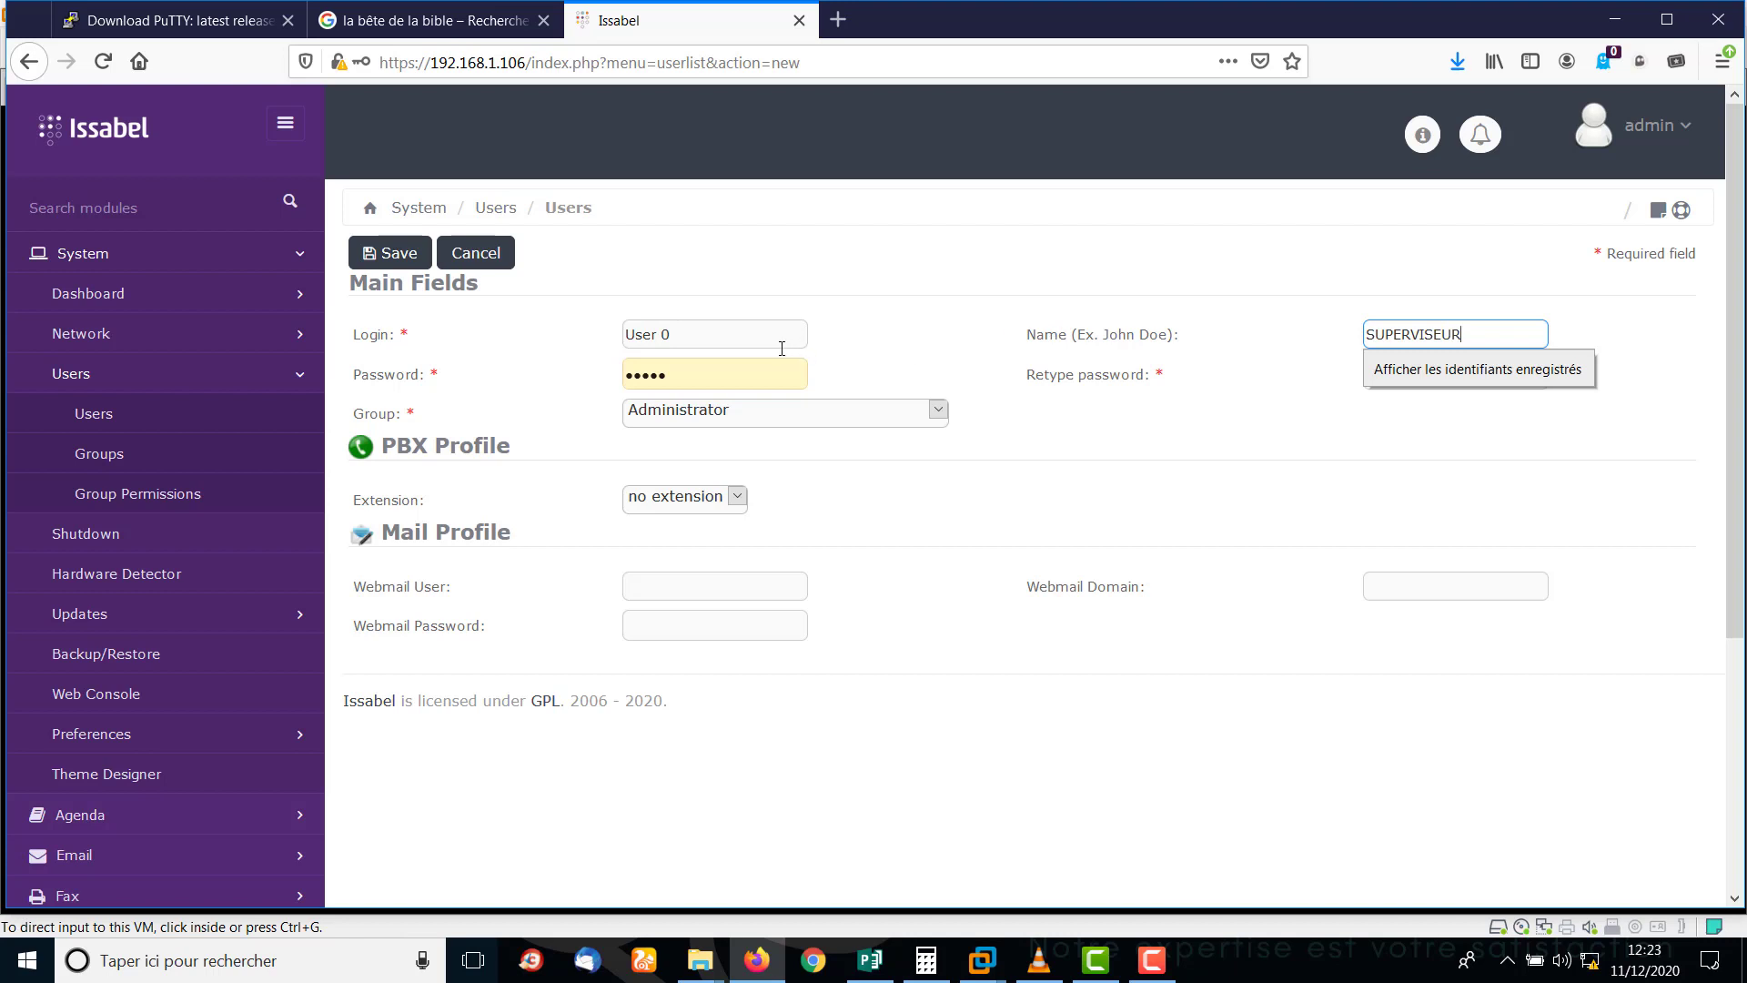
click(729, 371)
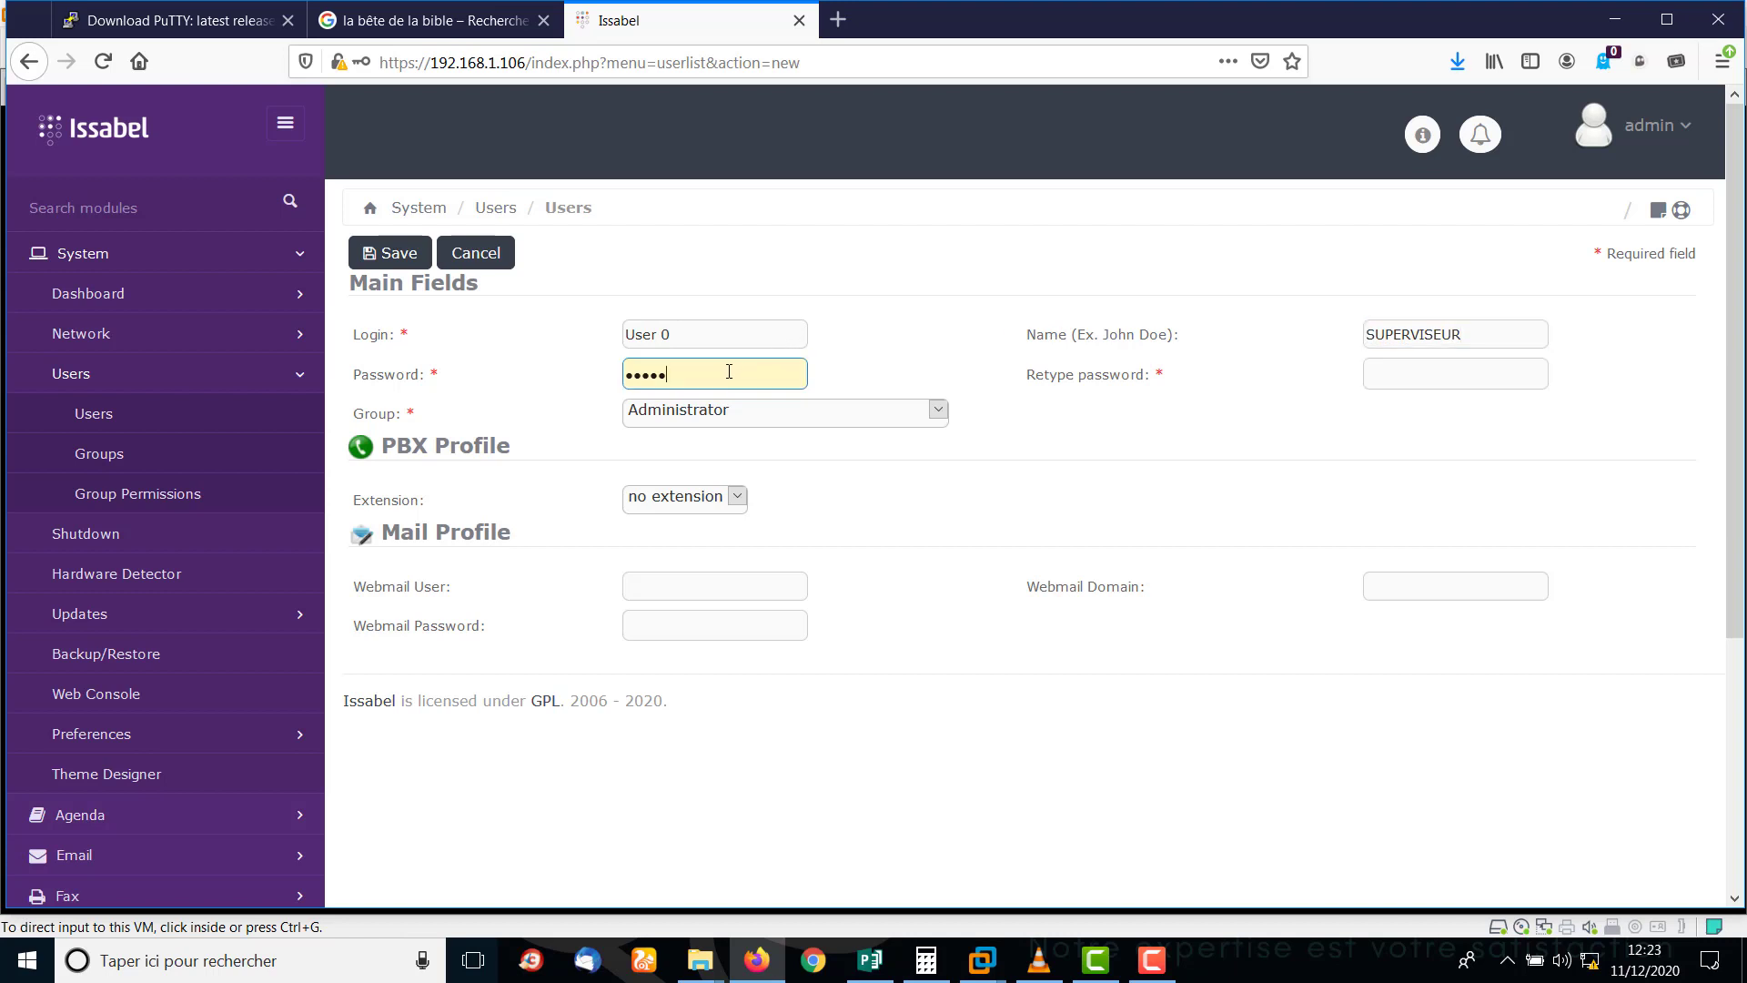
click(758, 414)
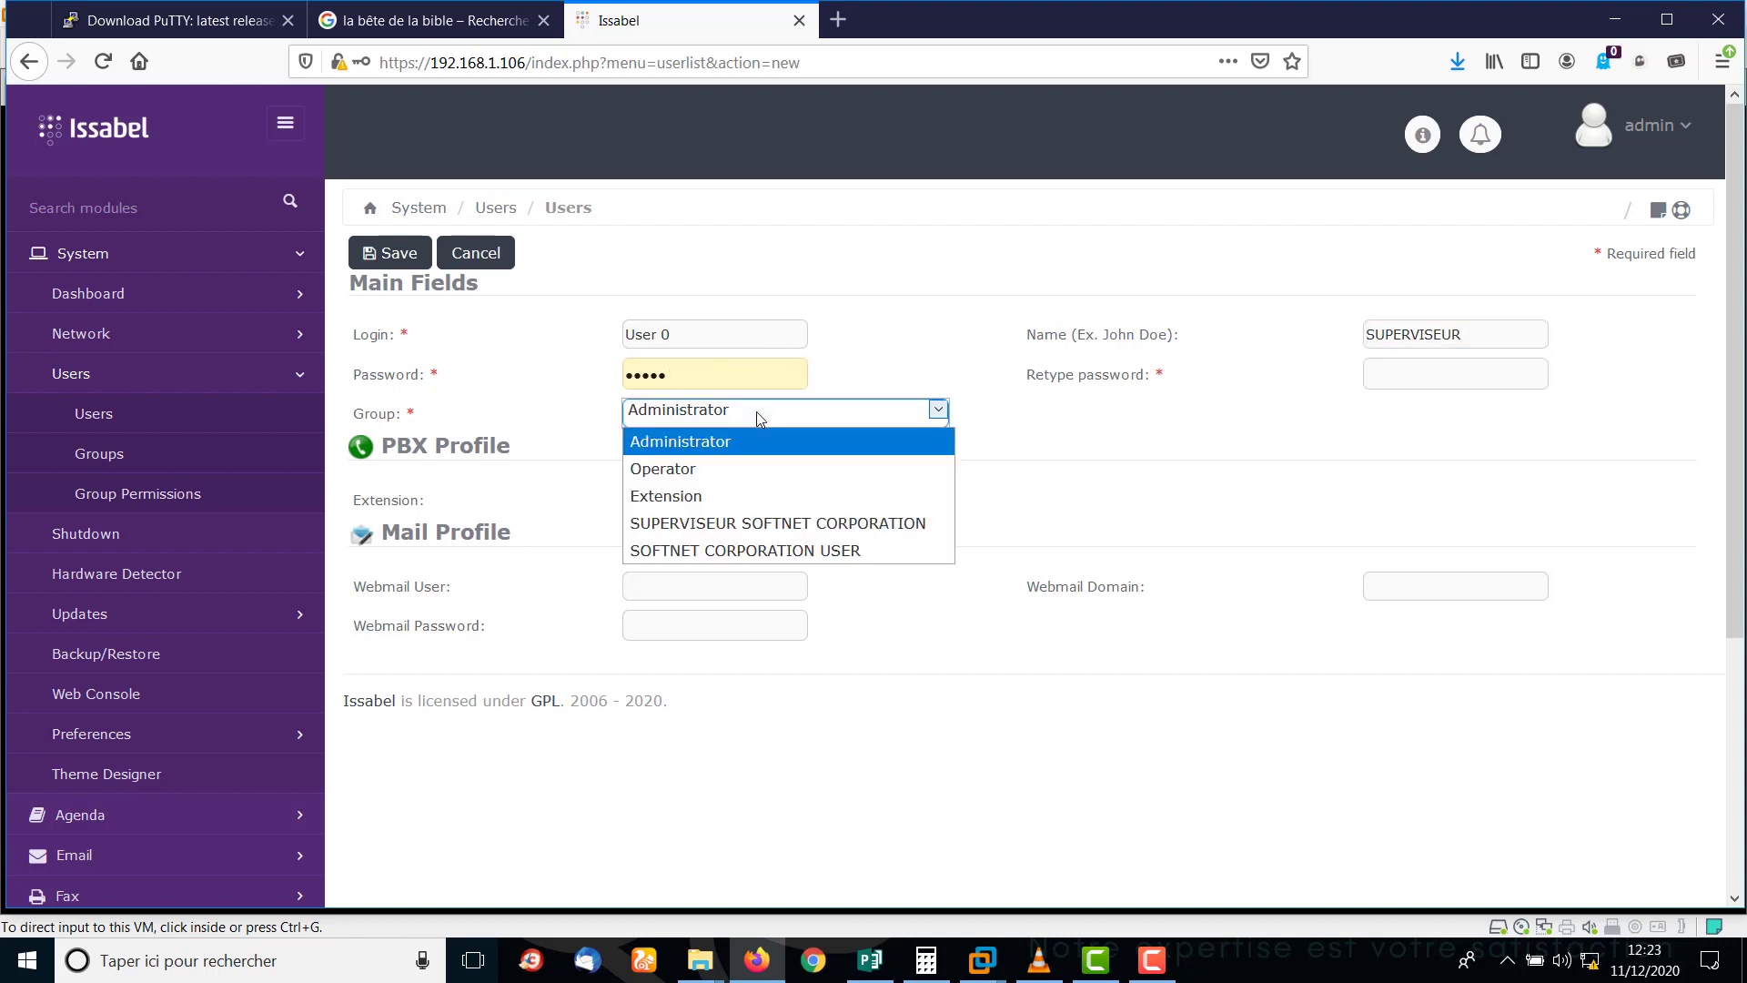
click(684, 526)
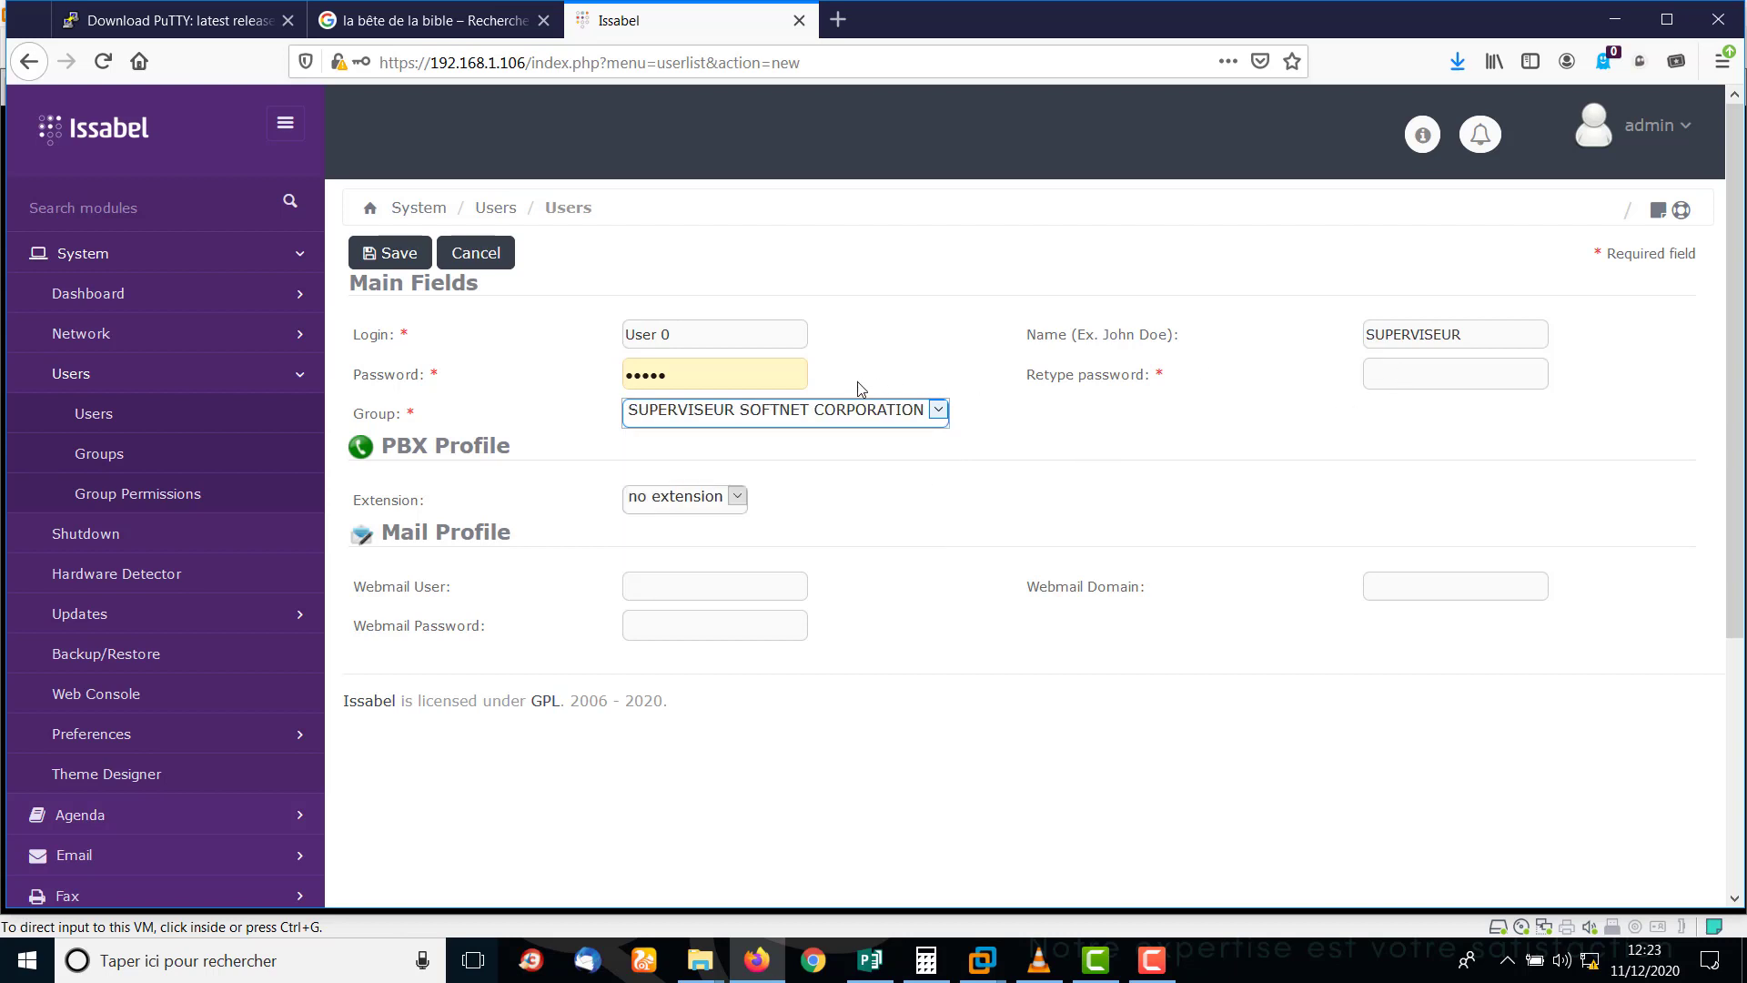
Set and confirm a new password, assign extension 000, and save the supervisor user.
click(767, 368)
key(ctrl+a)
text(a)
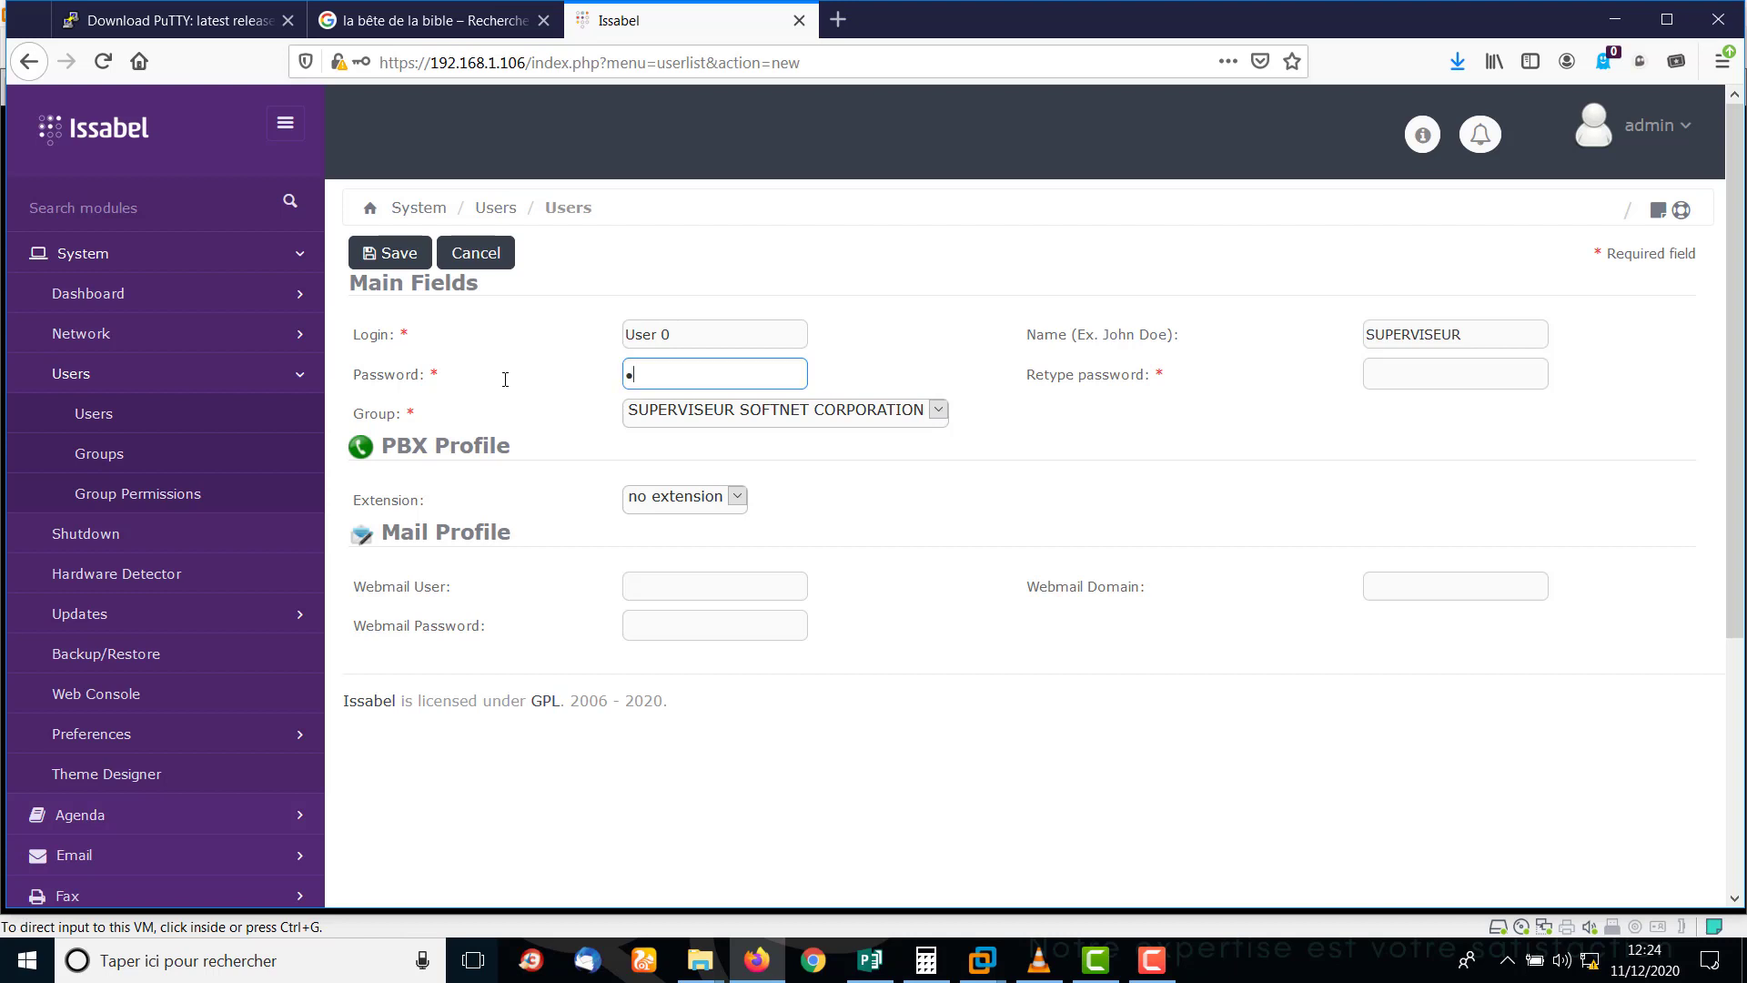
text(aaa)
click(1419, 383)
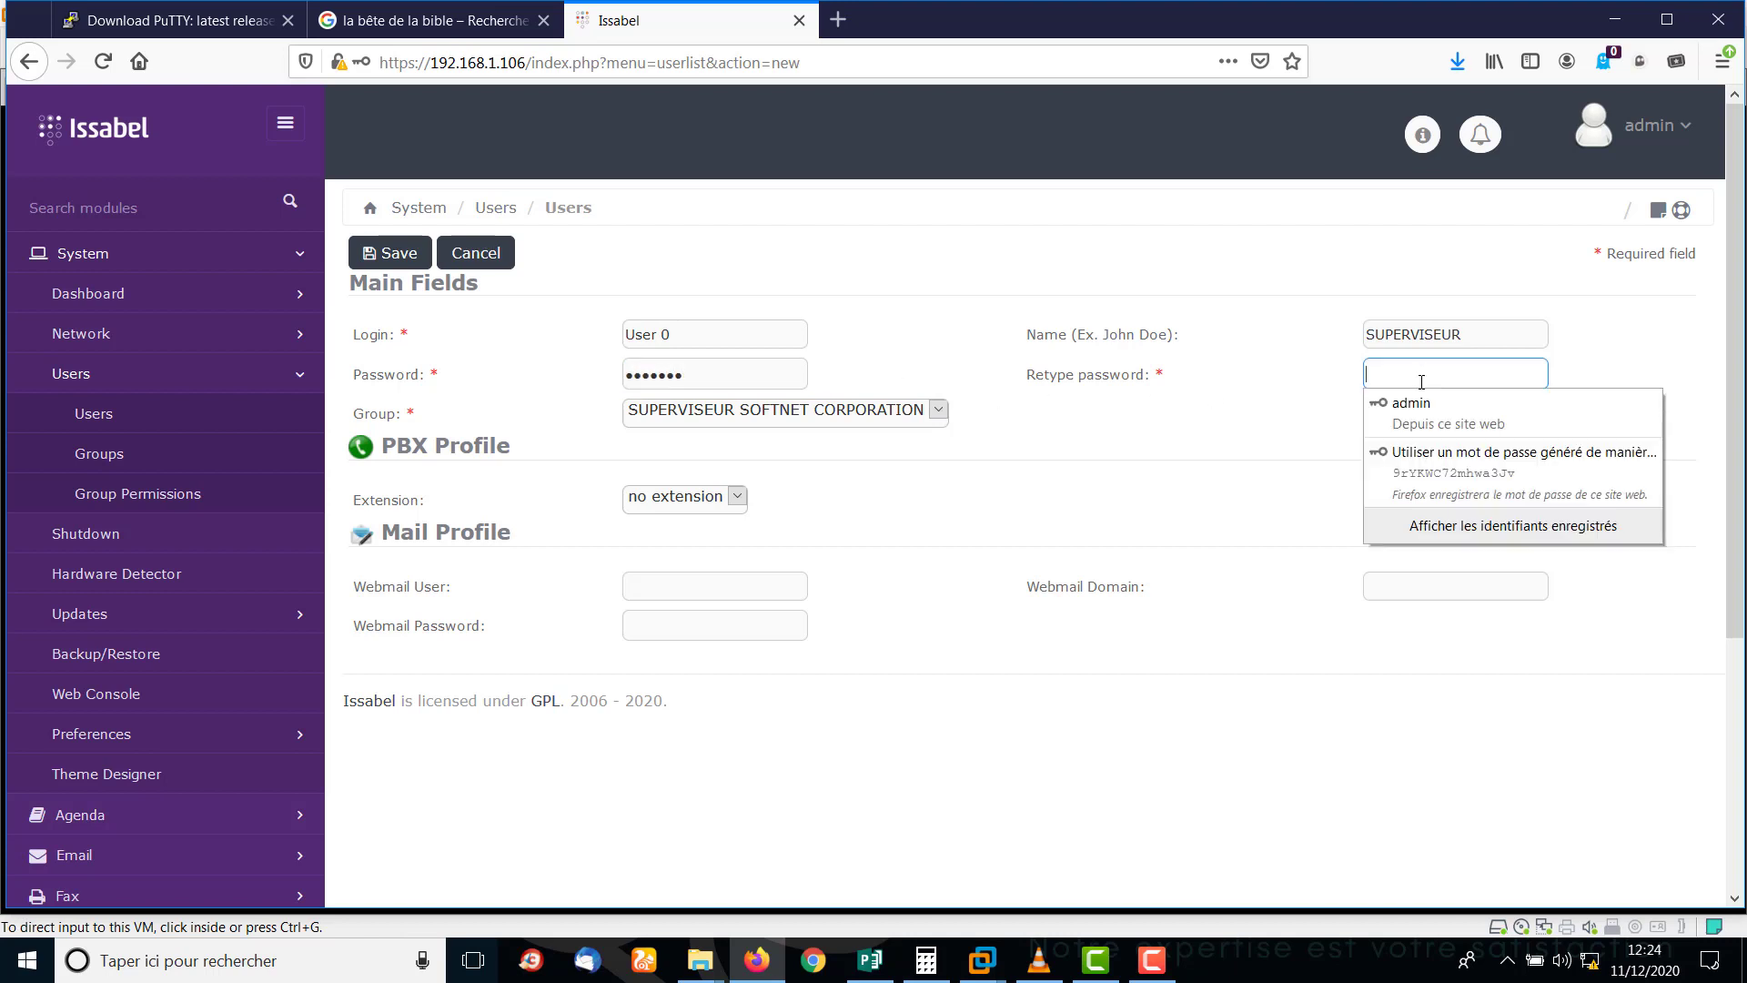
text(aa)
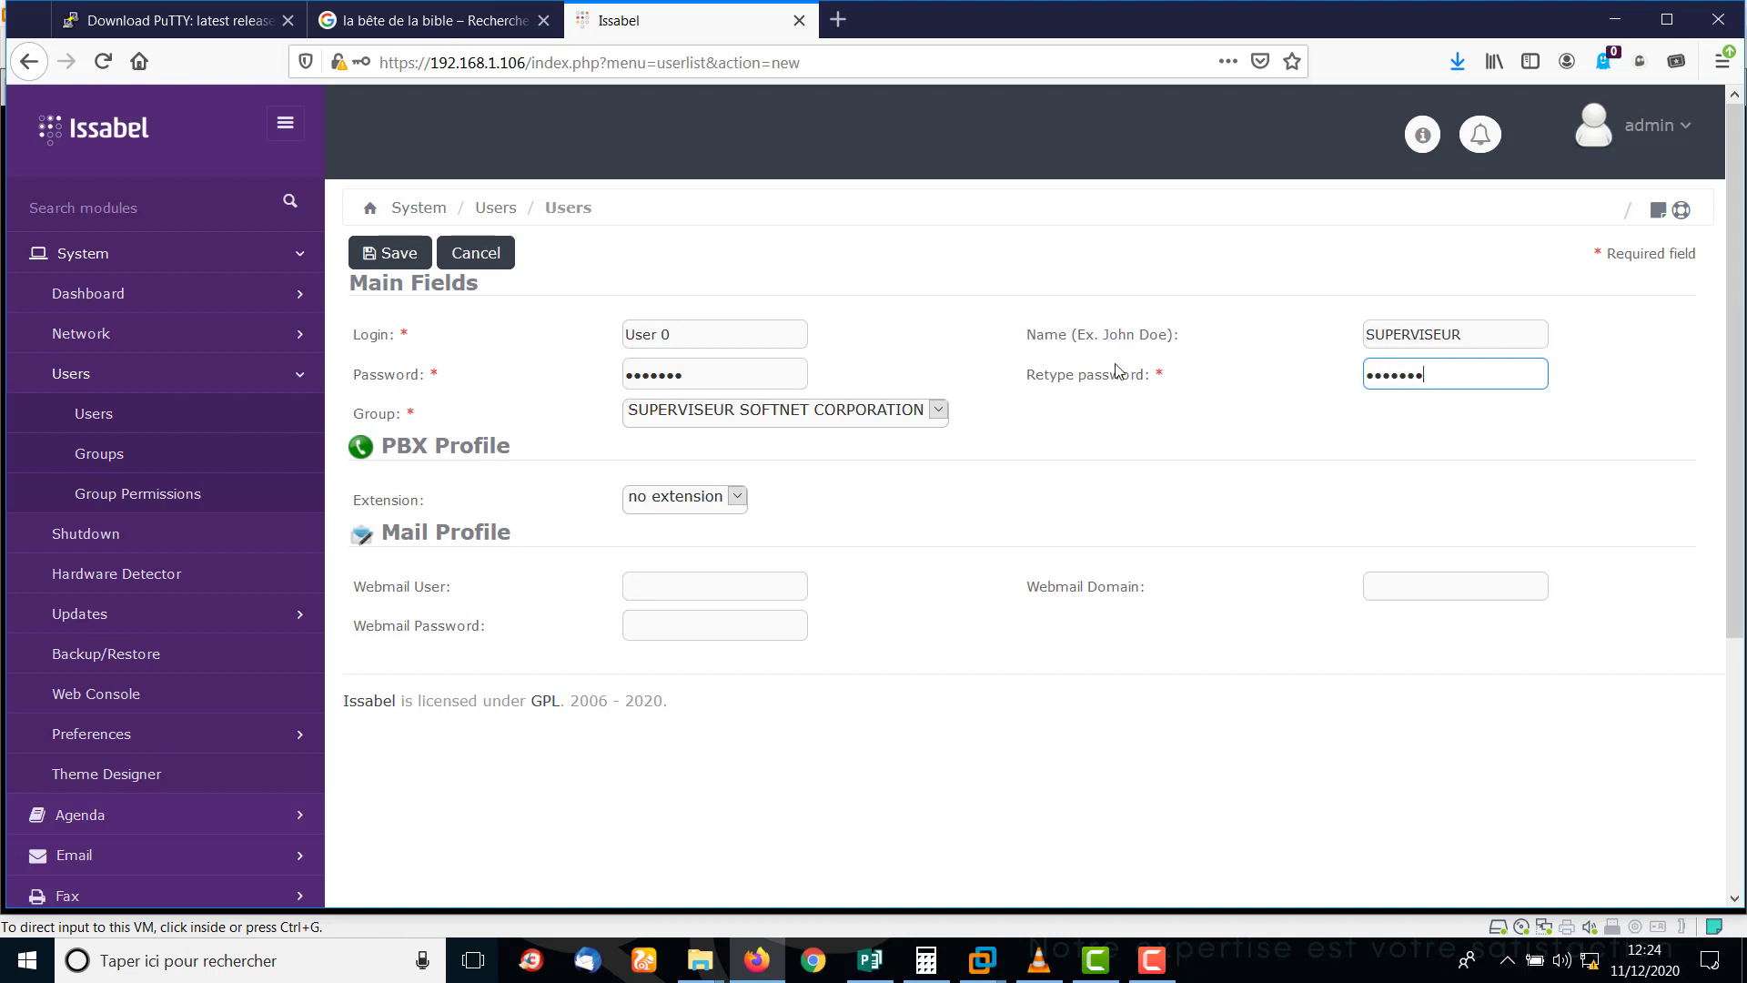
click(739, 496)
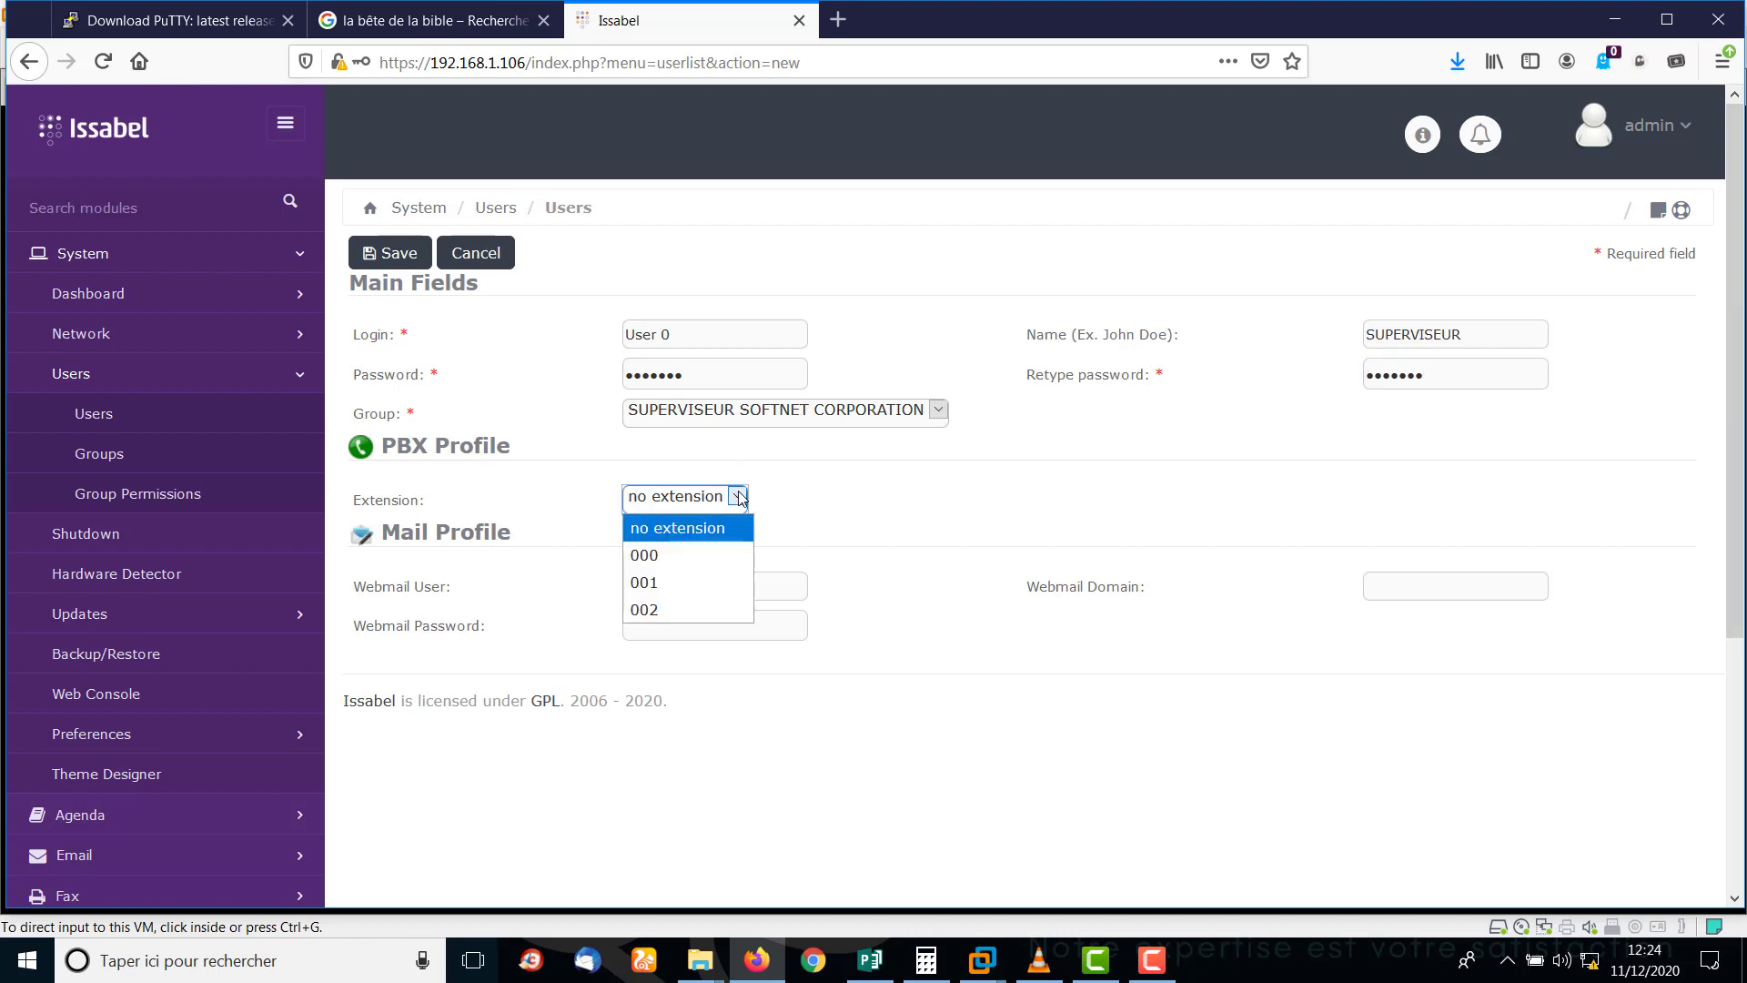
click(678, 557)
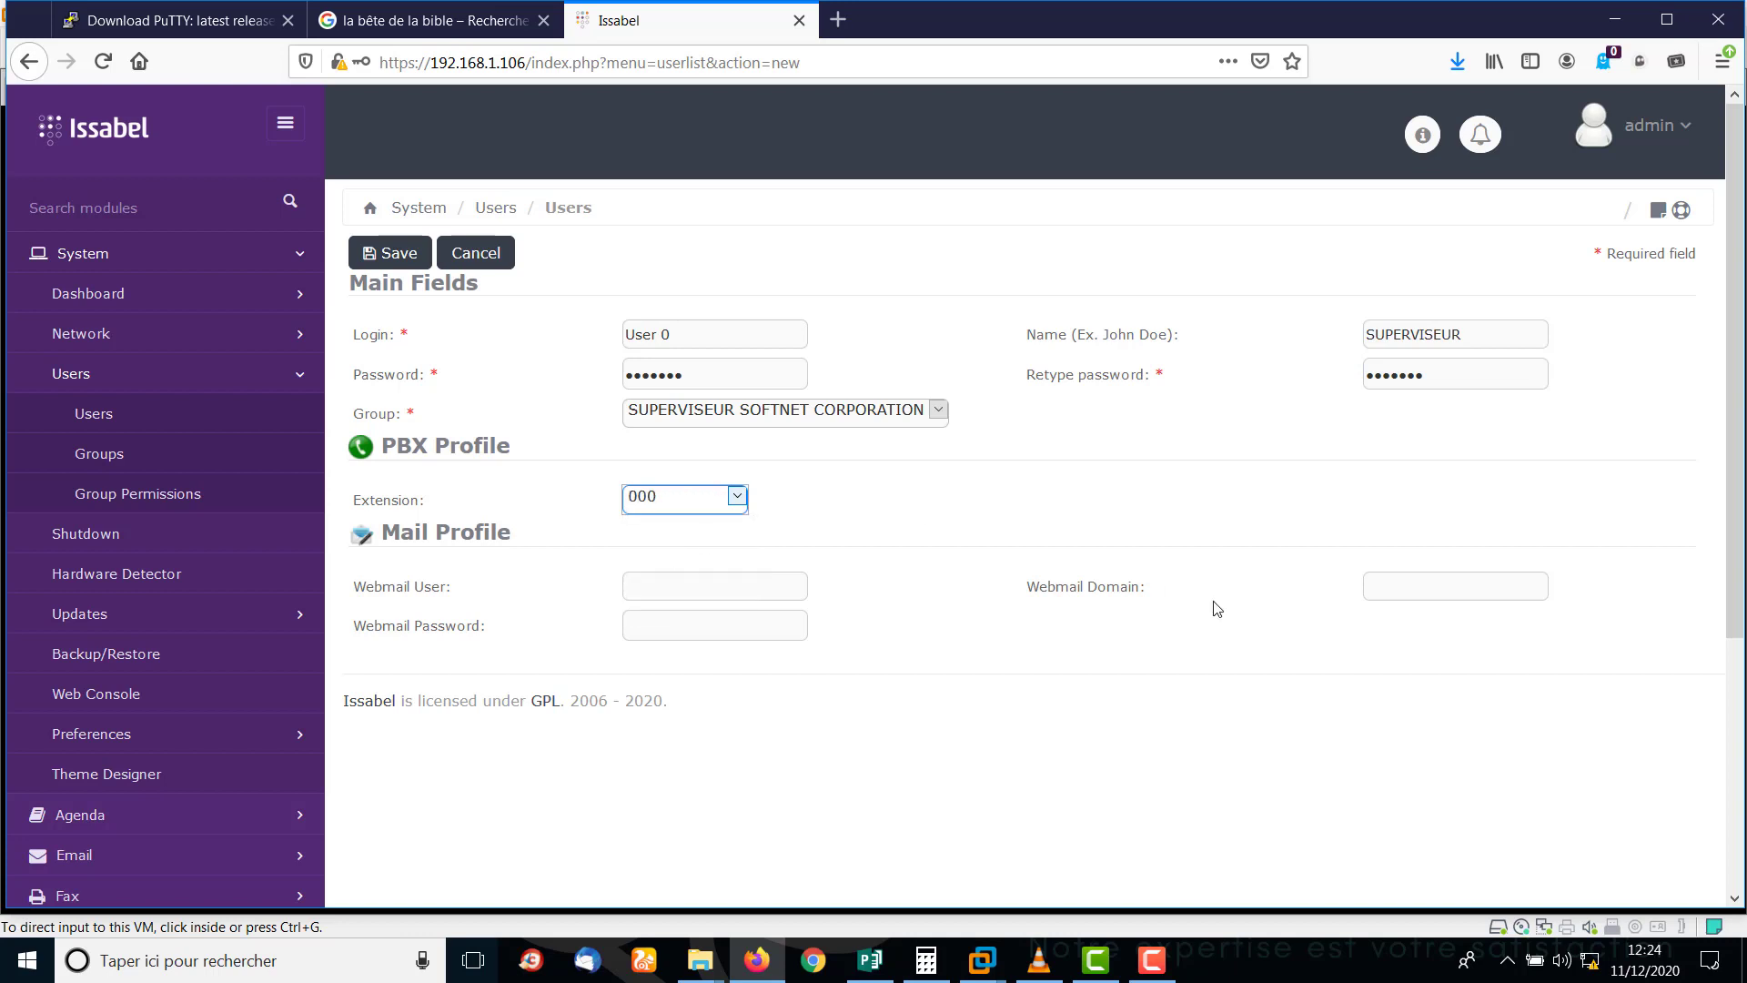
scroll(1740, 415, down, 2)
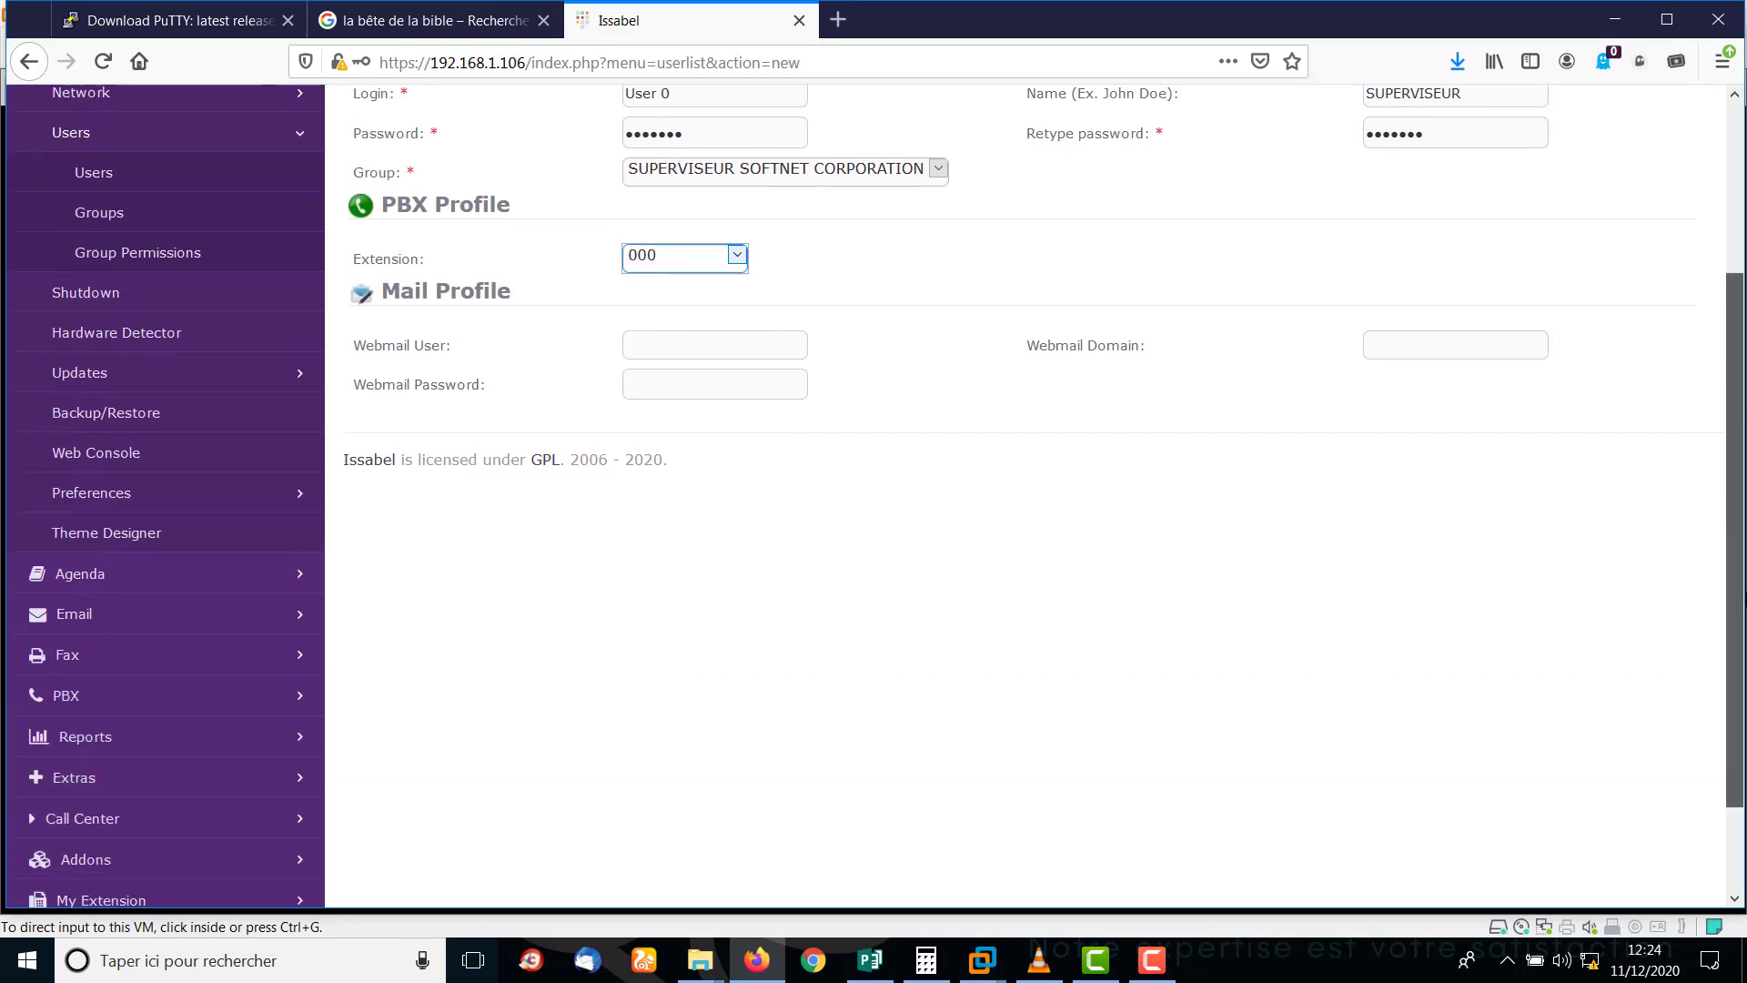
scroll(1738, 127, up, 2)
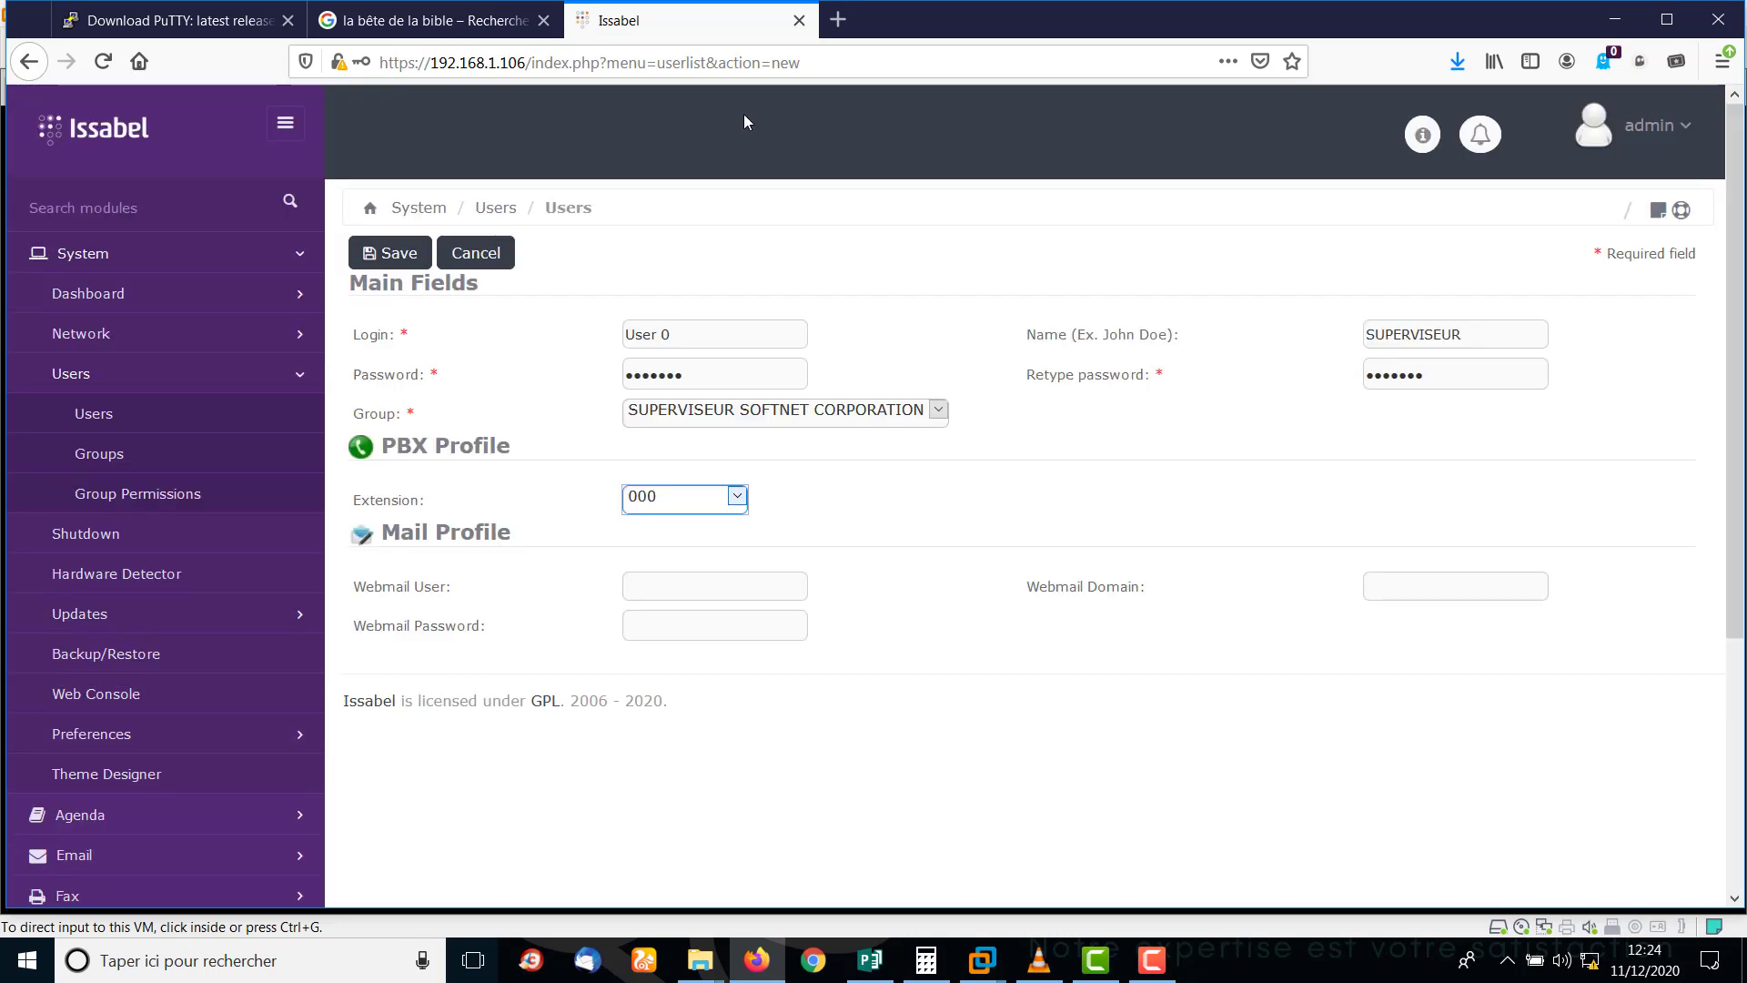
click(398, 255)
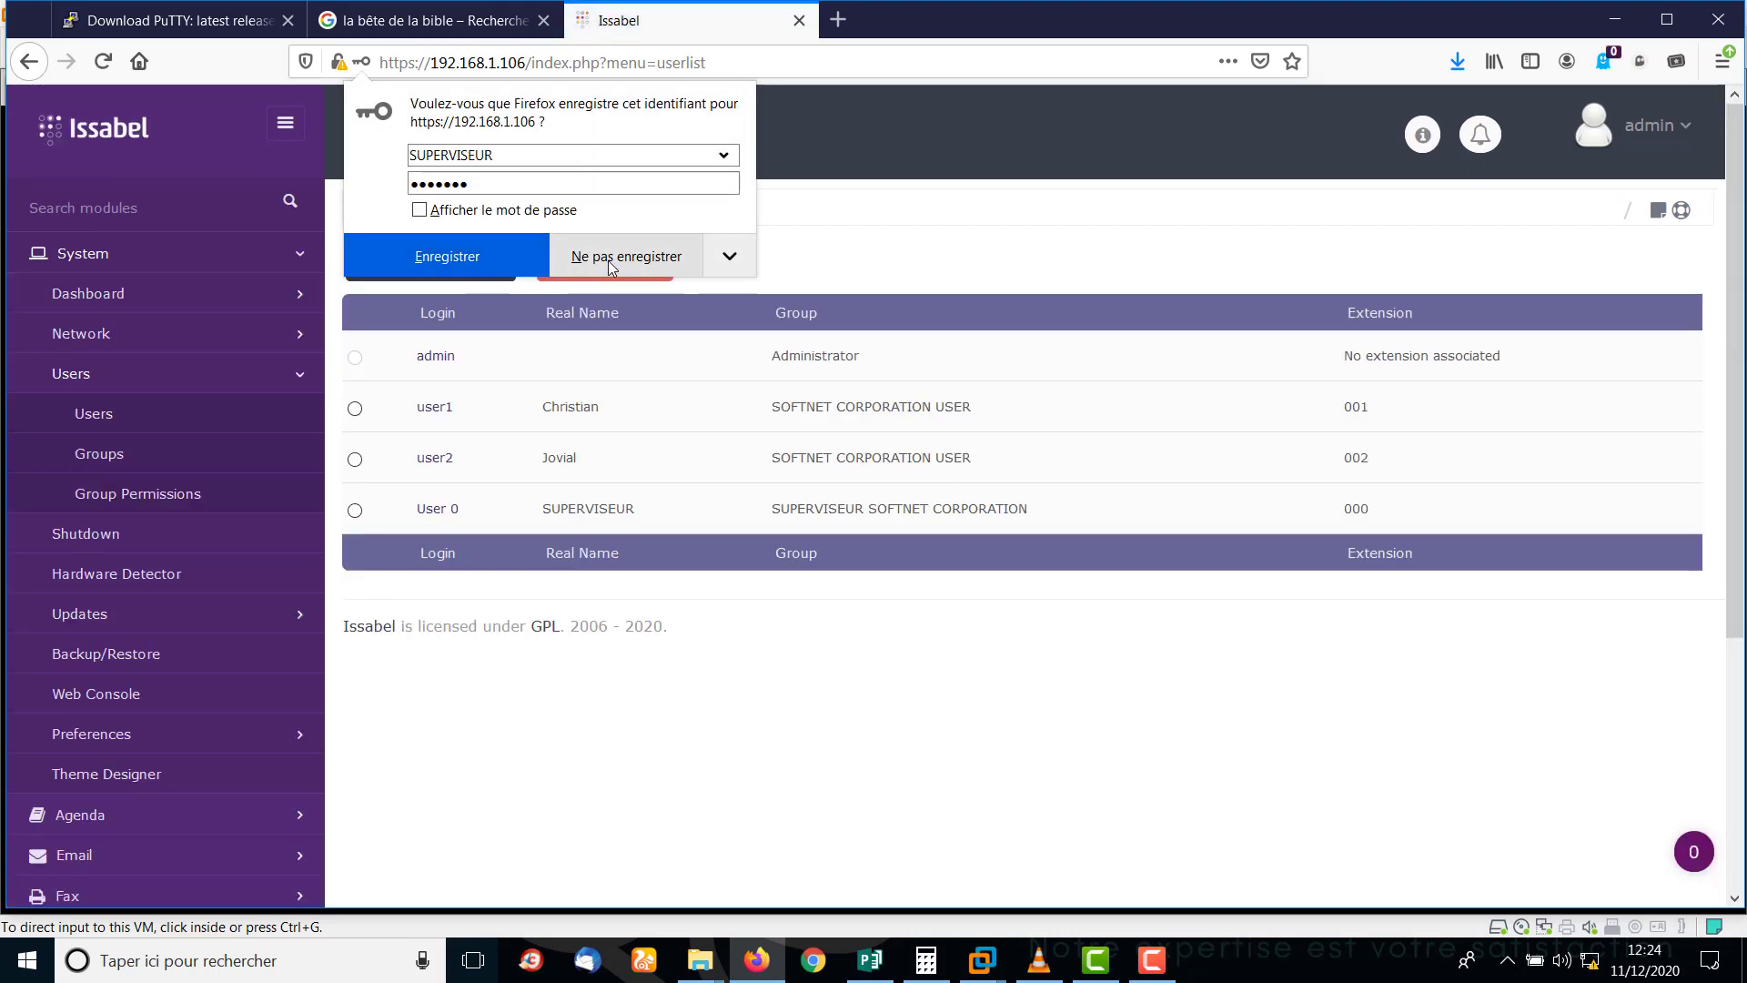
Decline Firefox's offer to save the login and stop the screen recording.
click(610, 259)
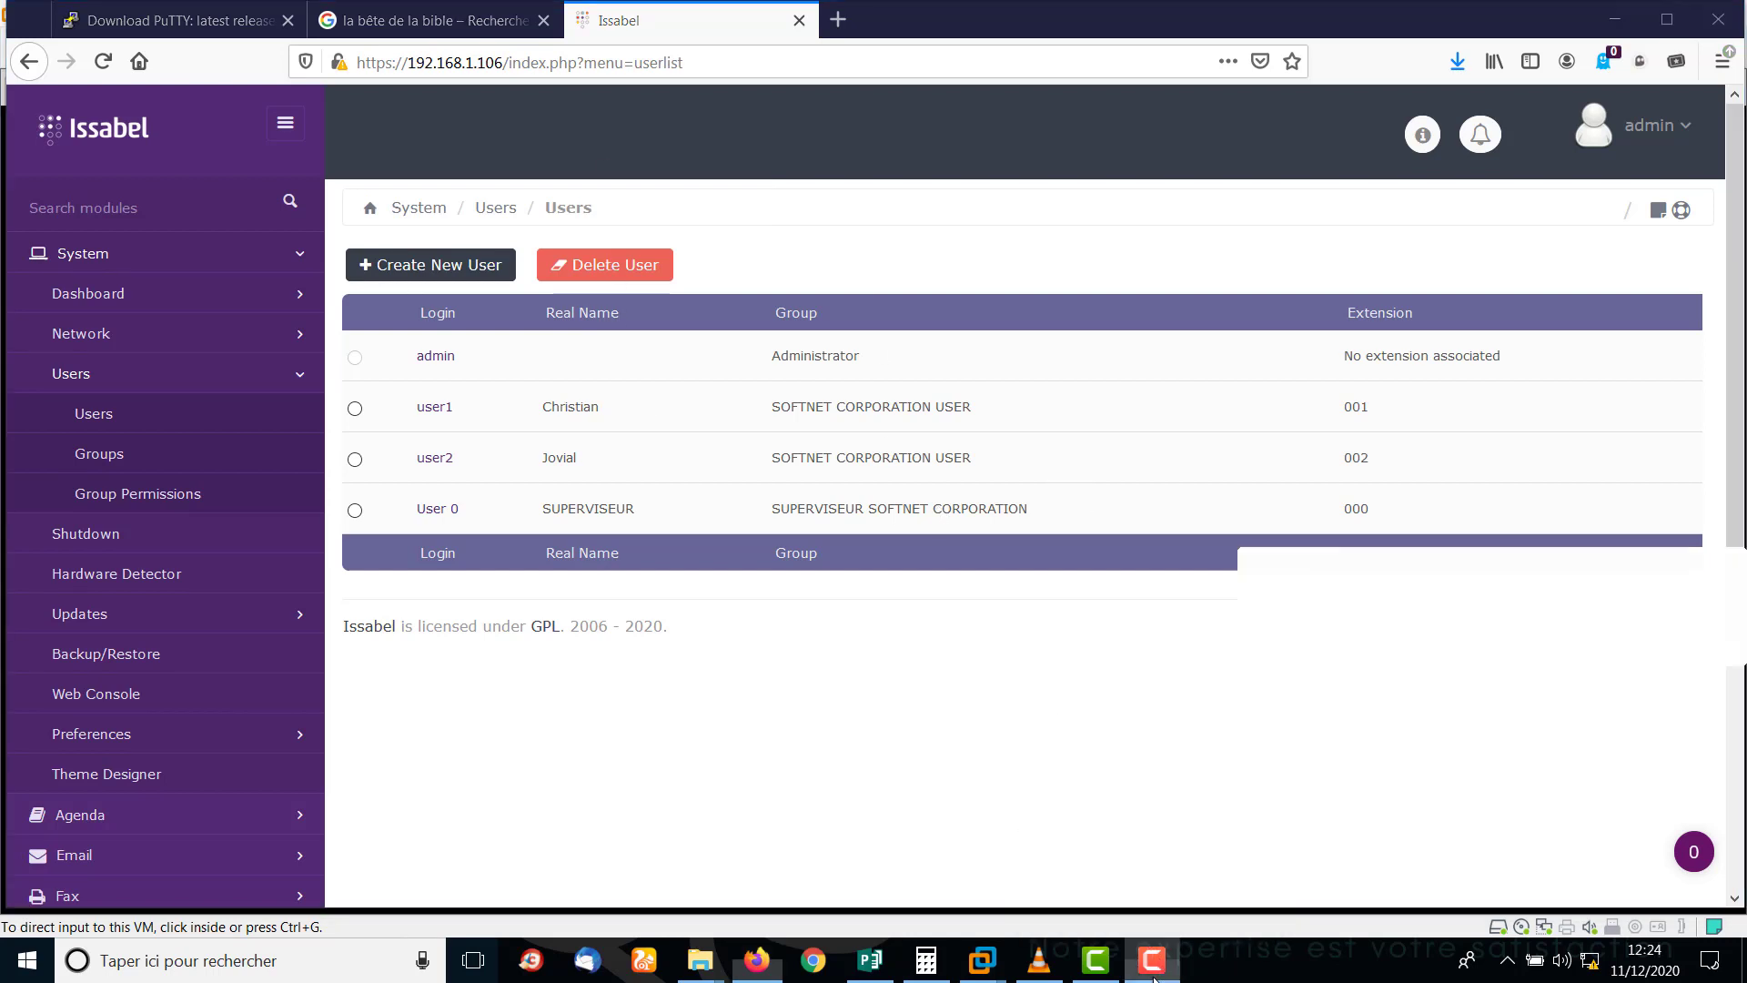
click(1154, 977)
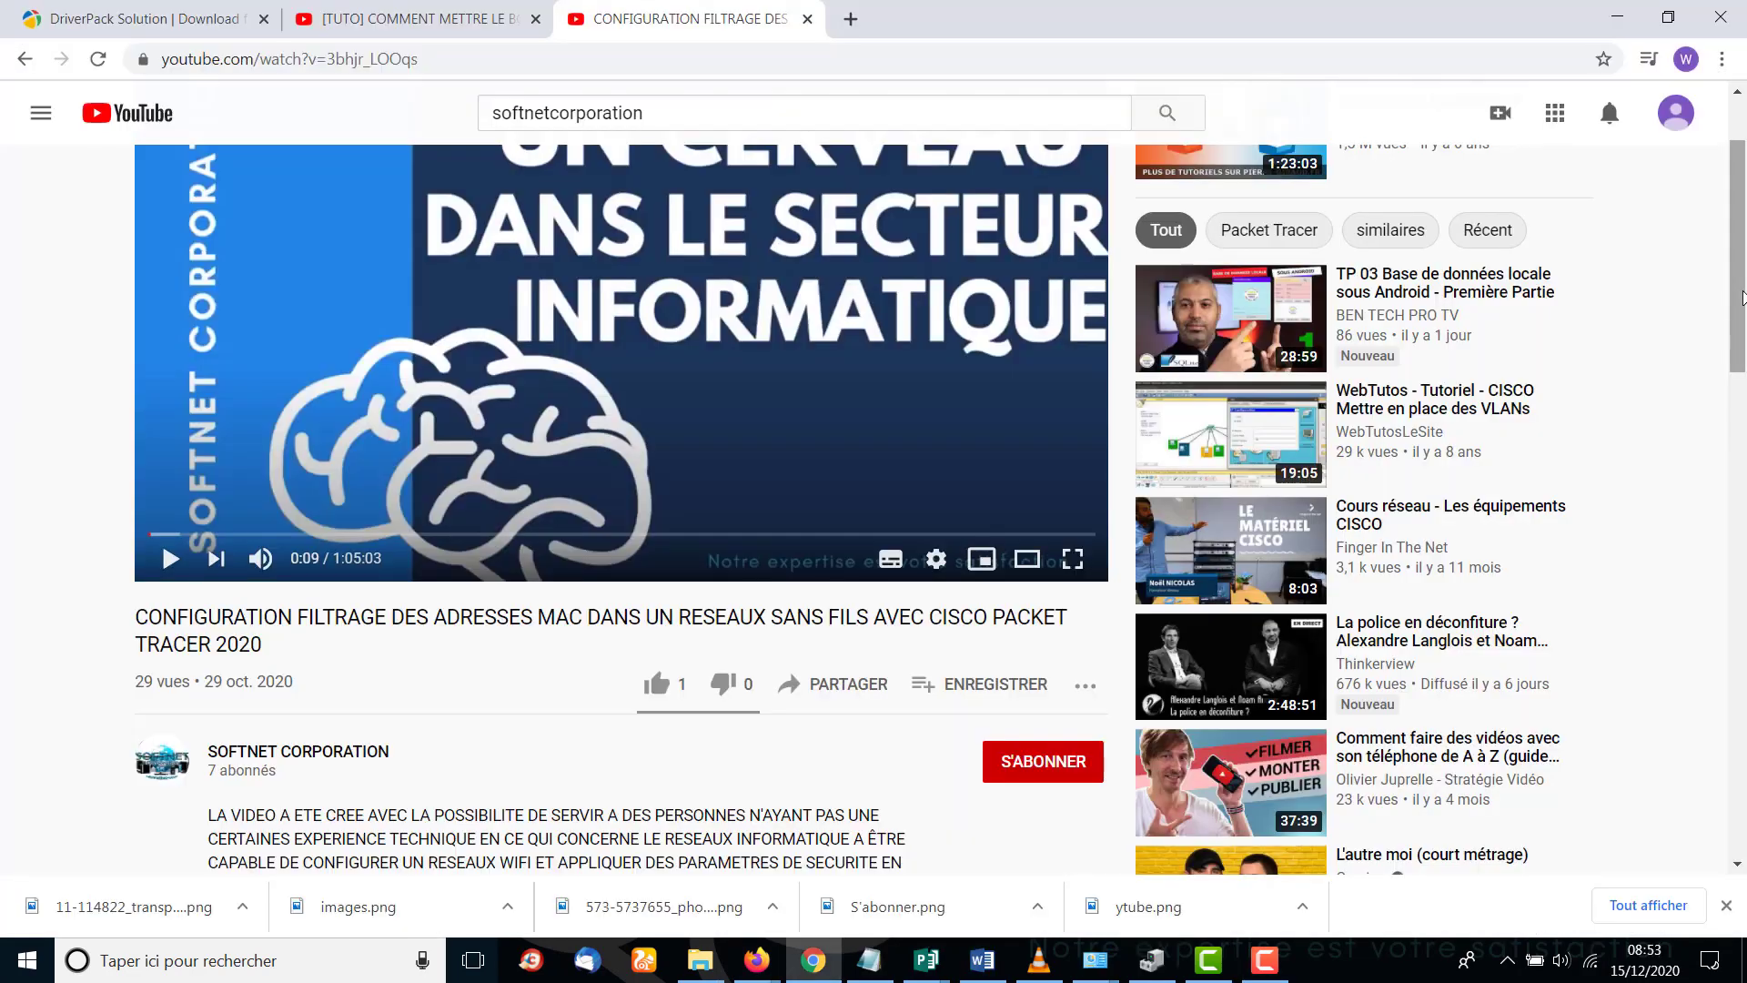
scroll(1742, 296, up, 2)
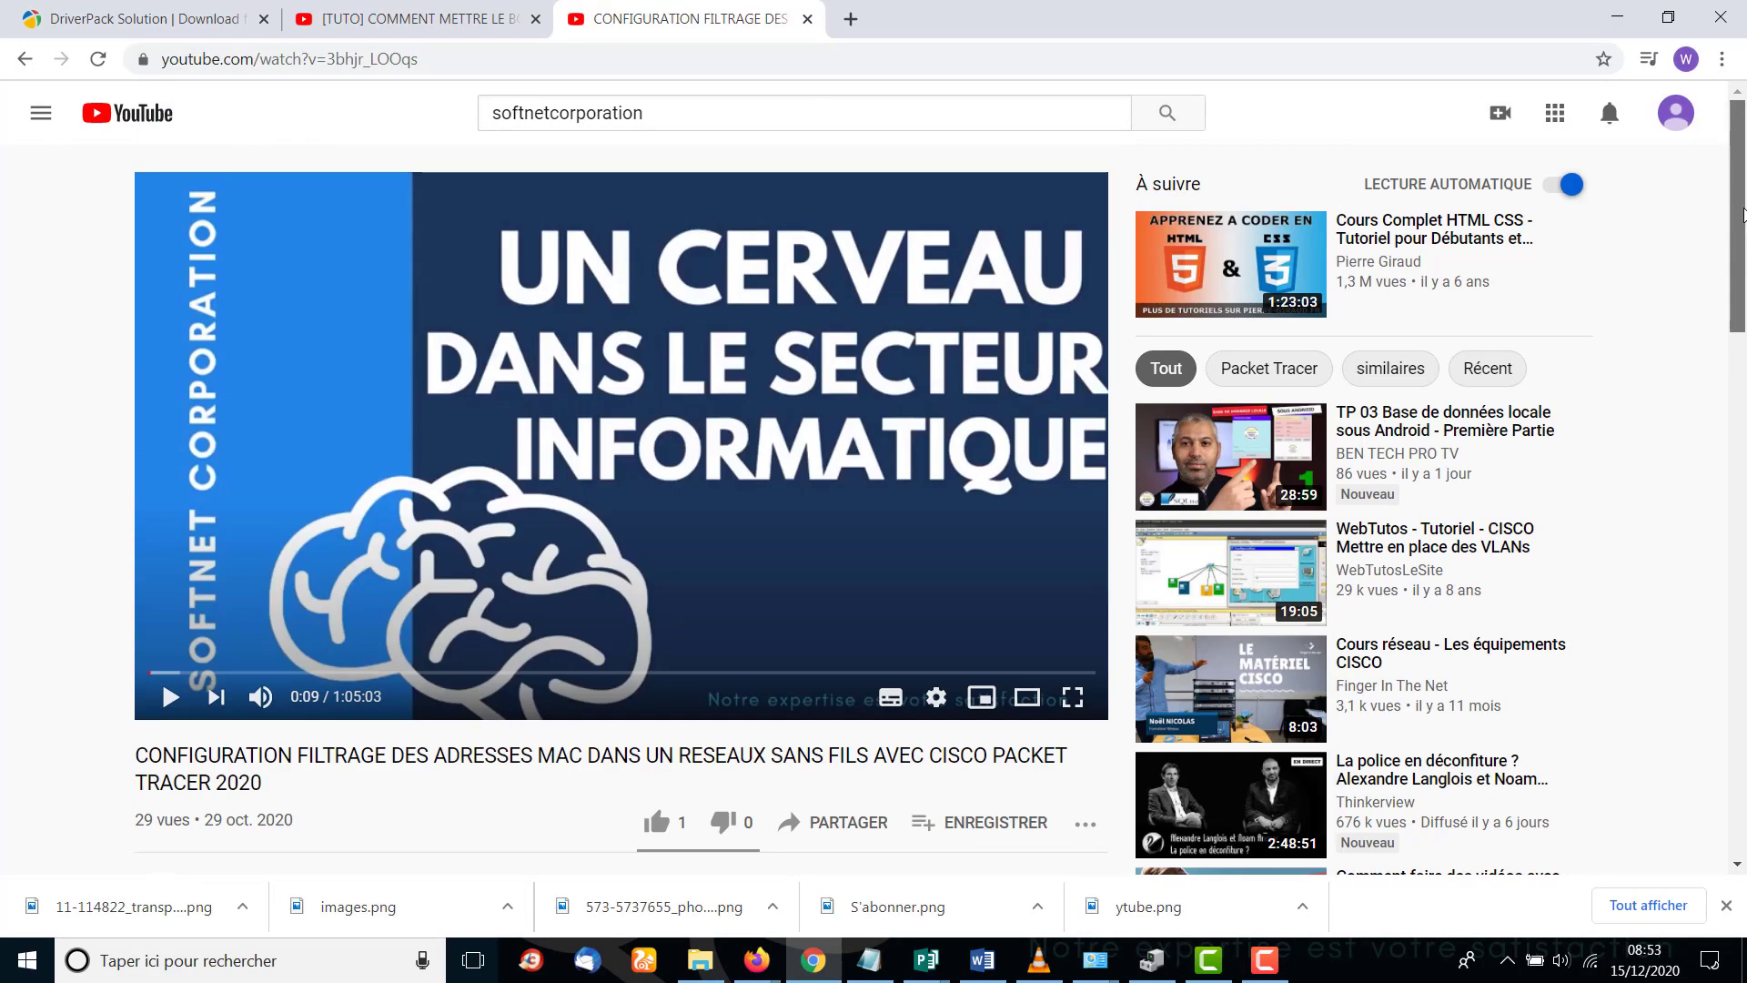
Subscribe to the SOFTNET CORPORATION channel with all notifications enabled.
scroll(1743, 296, down, 2)
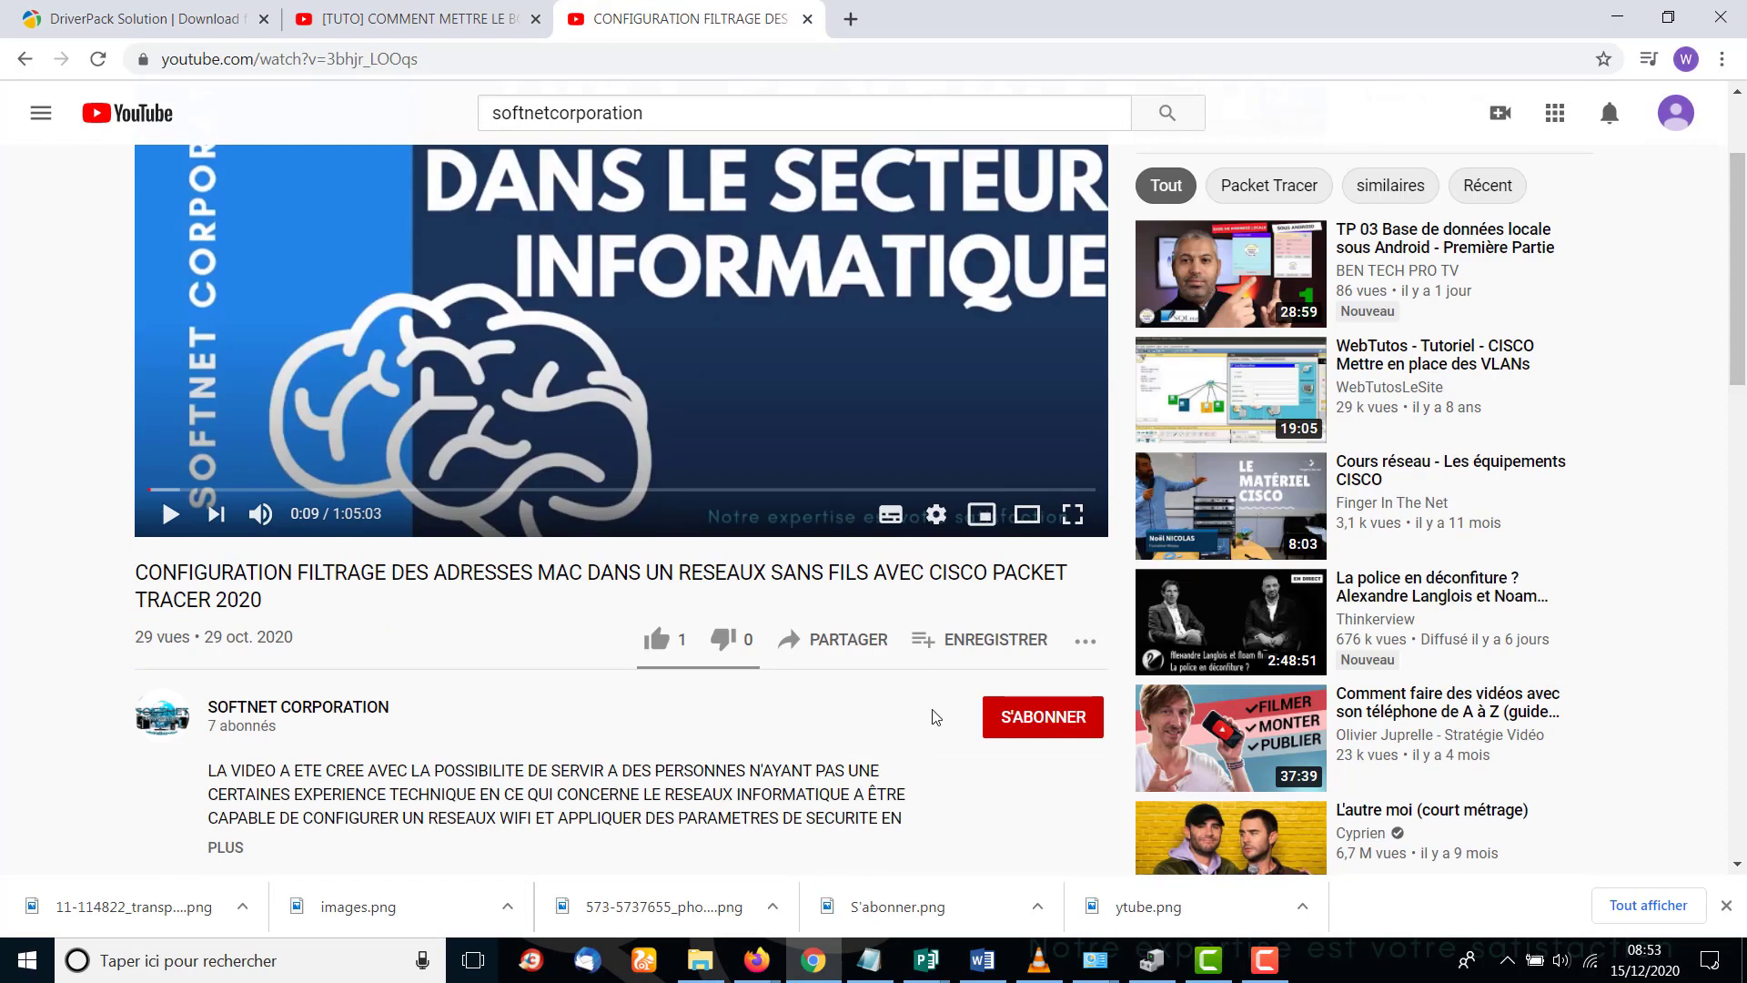
click(1062, 718)
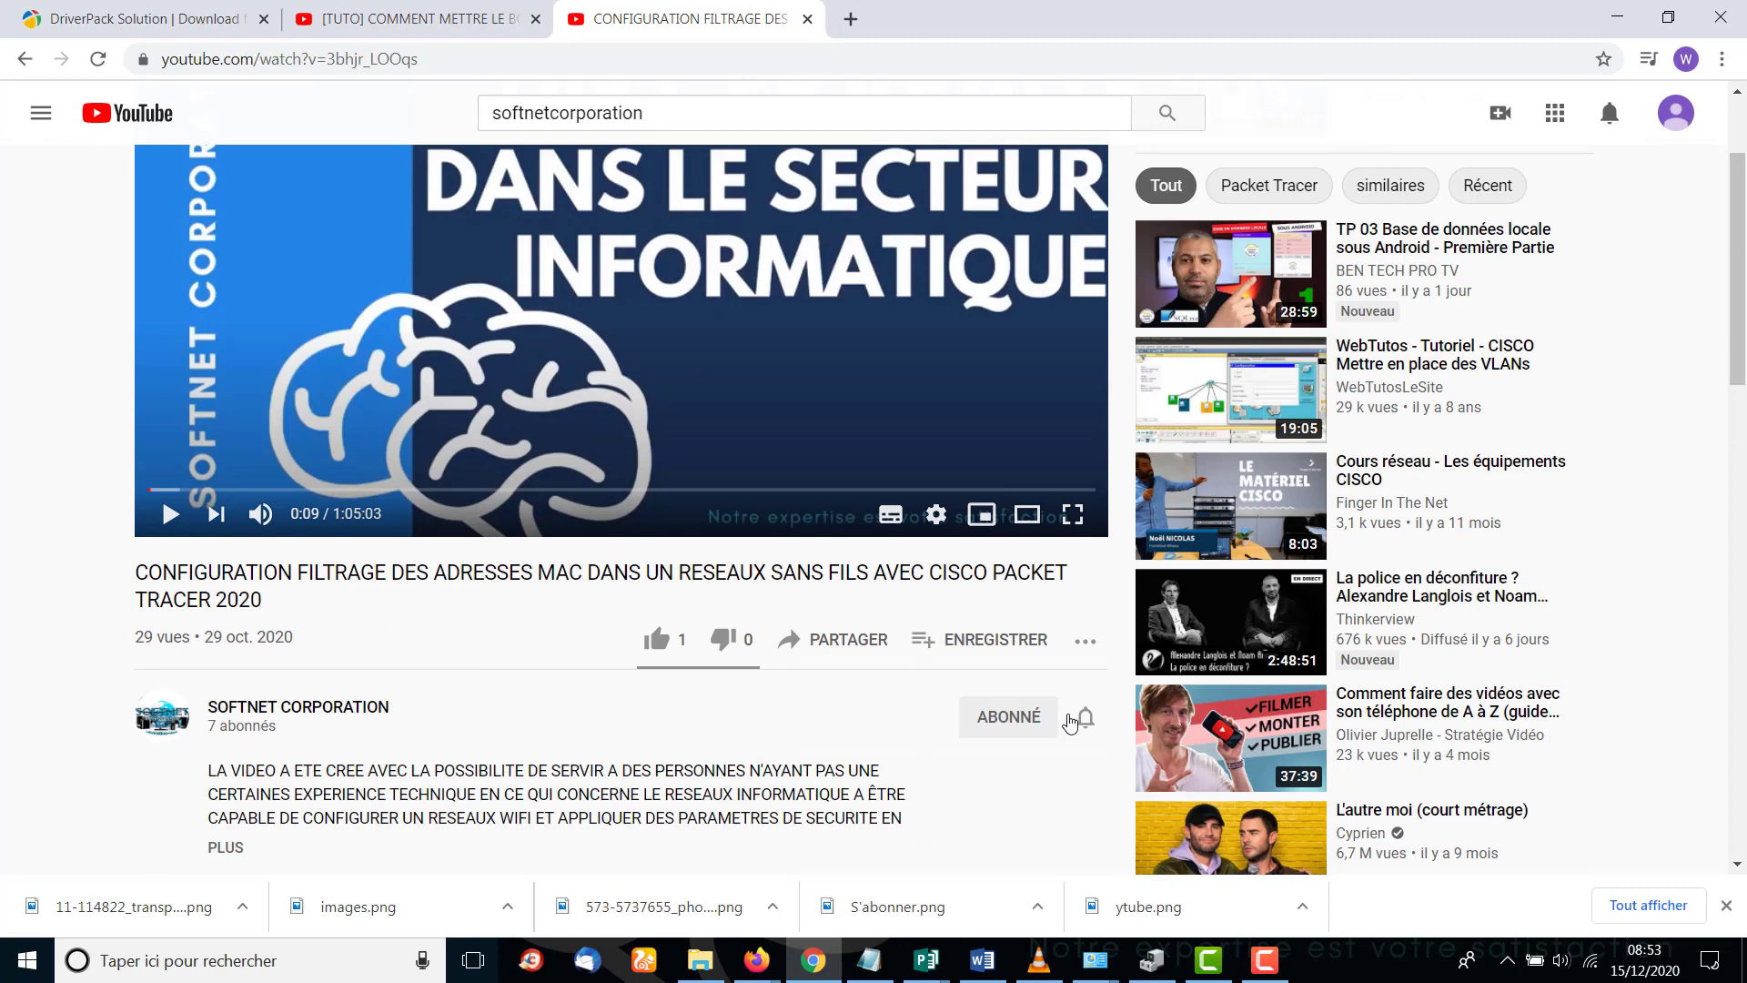
click(1088, 725)
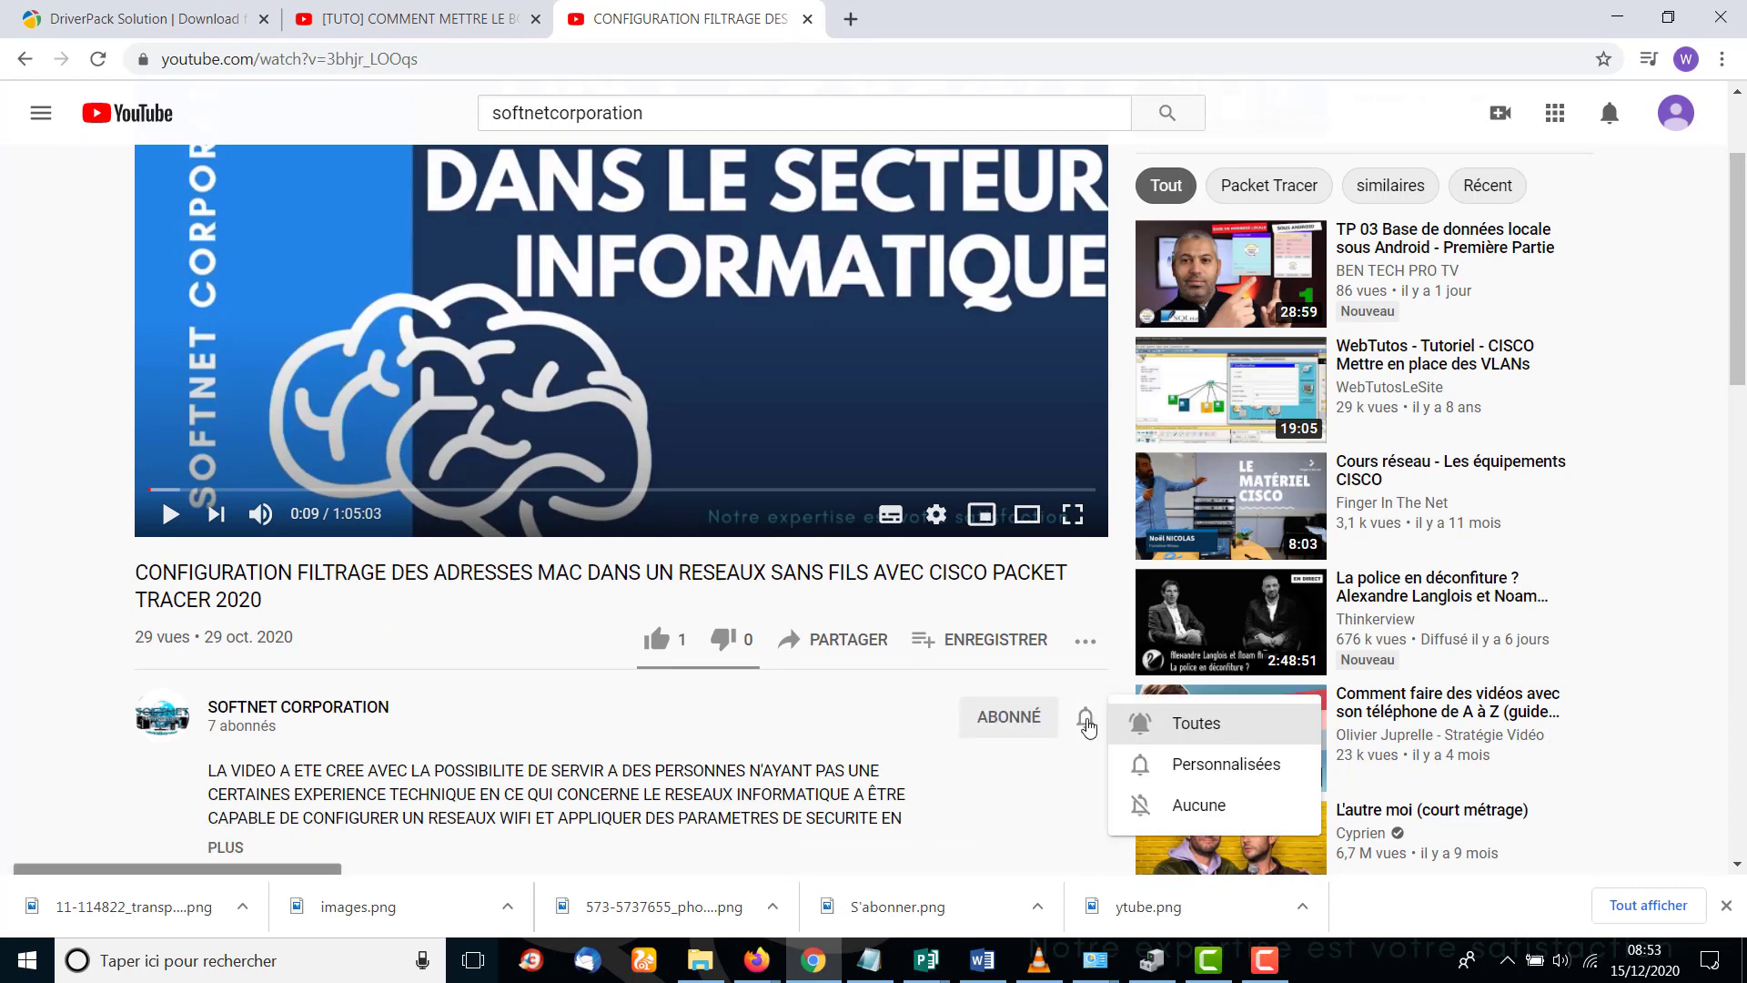
click(1221, 733)
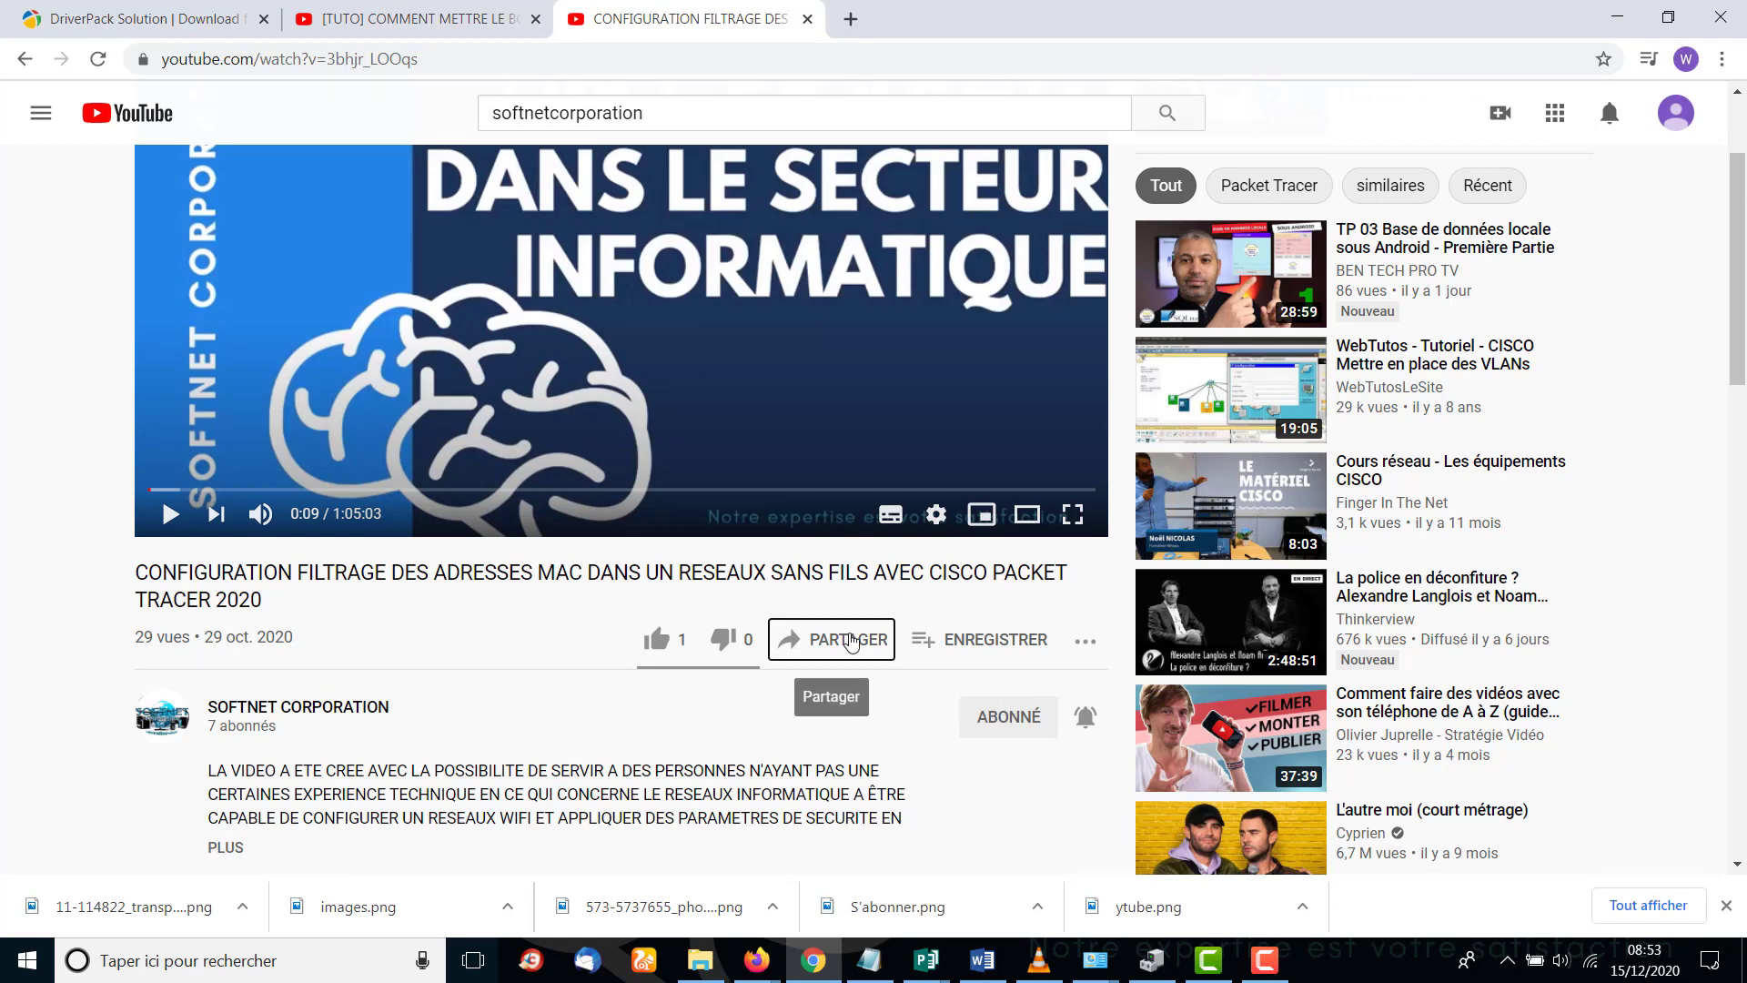
click(841, 639)
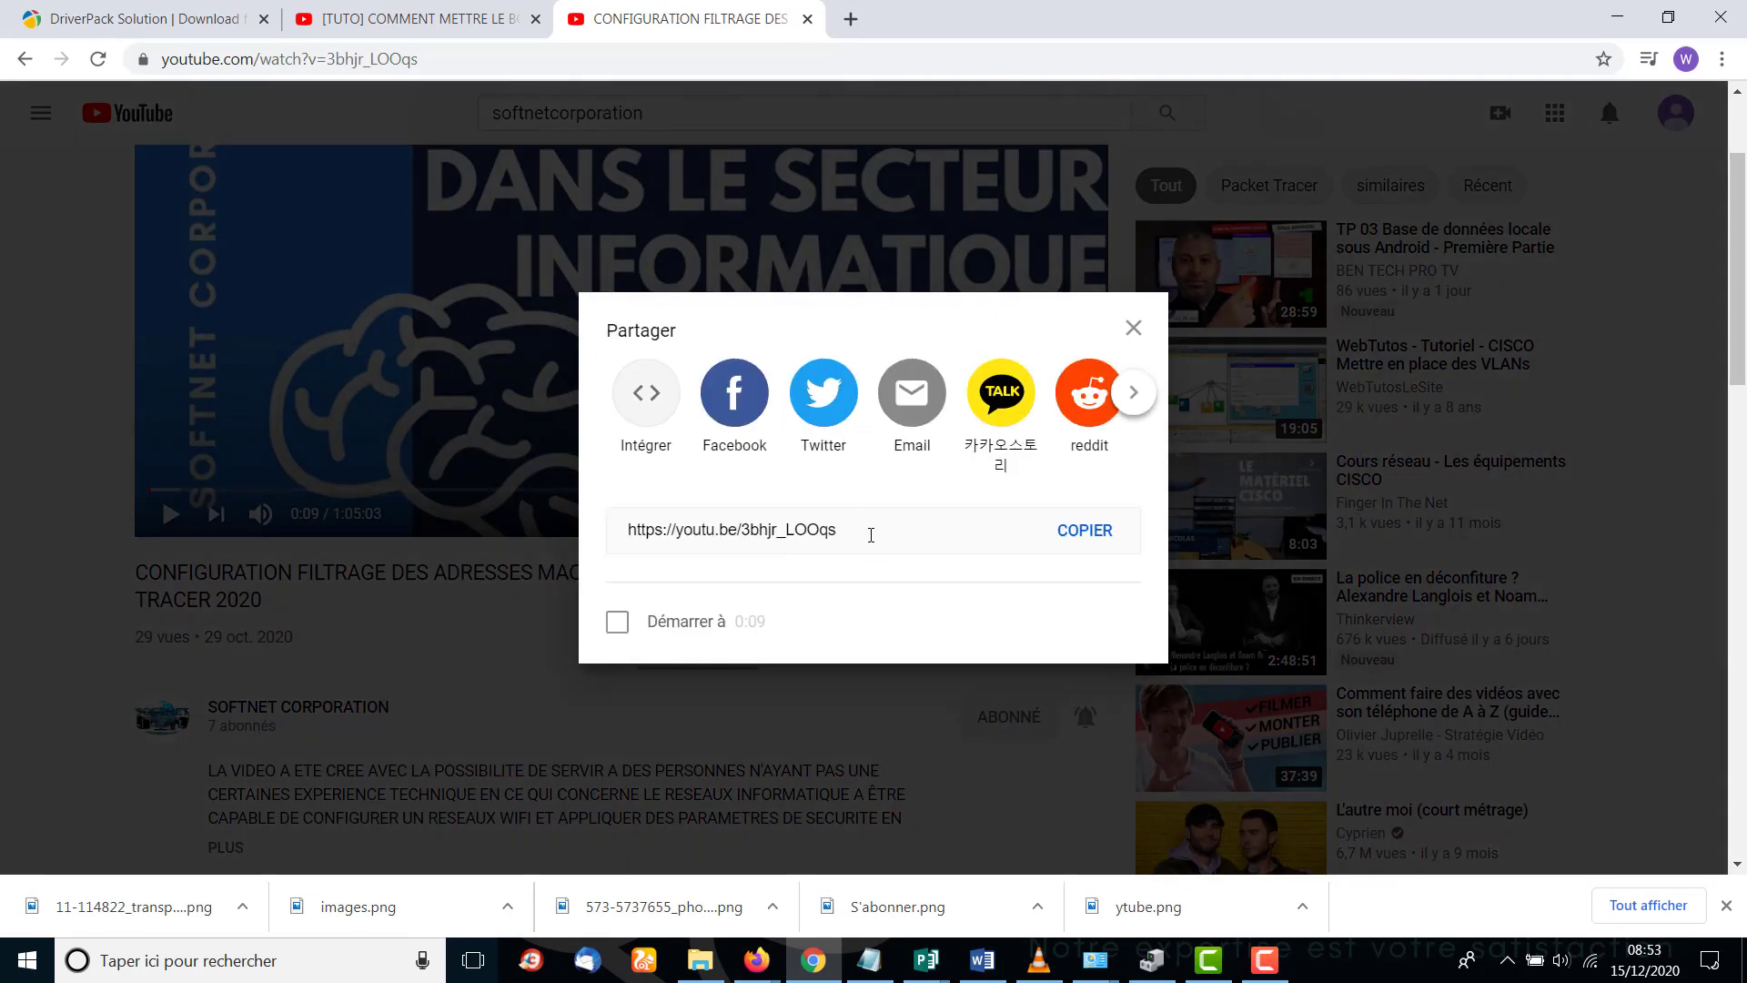
click(869, 533)
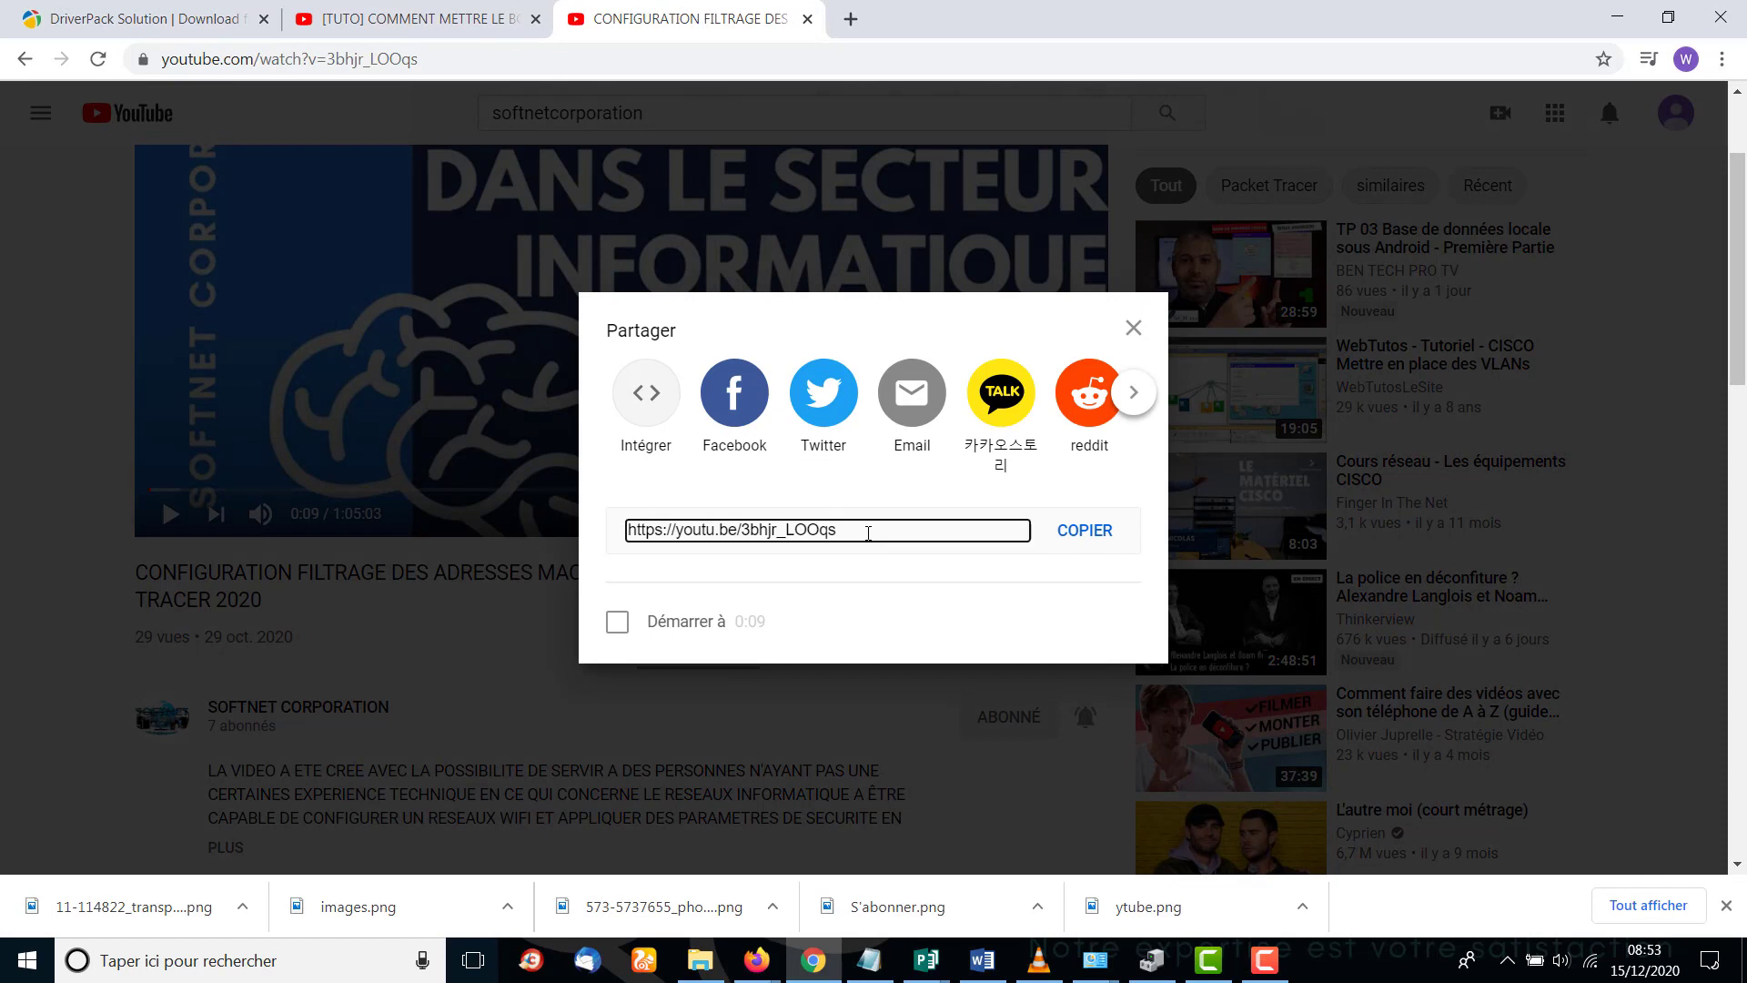
click(632, 535)
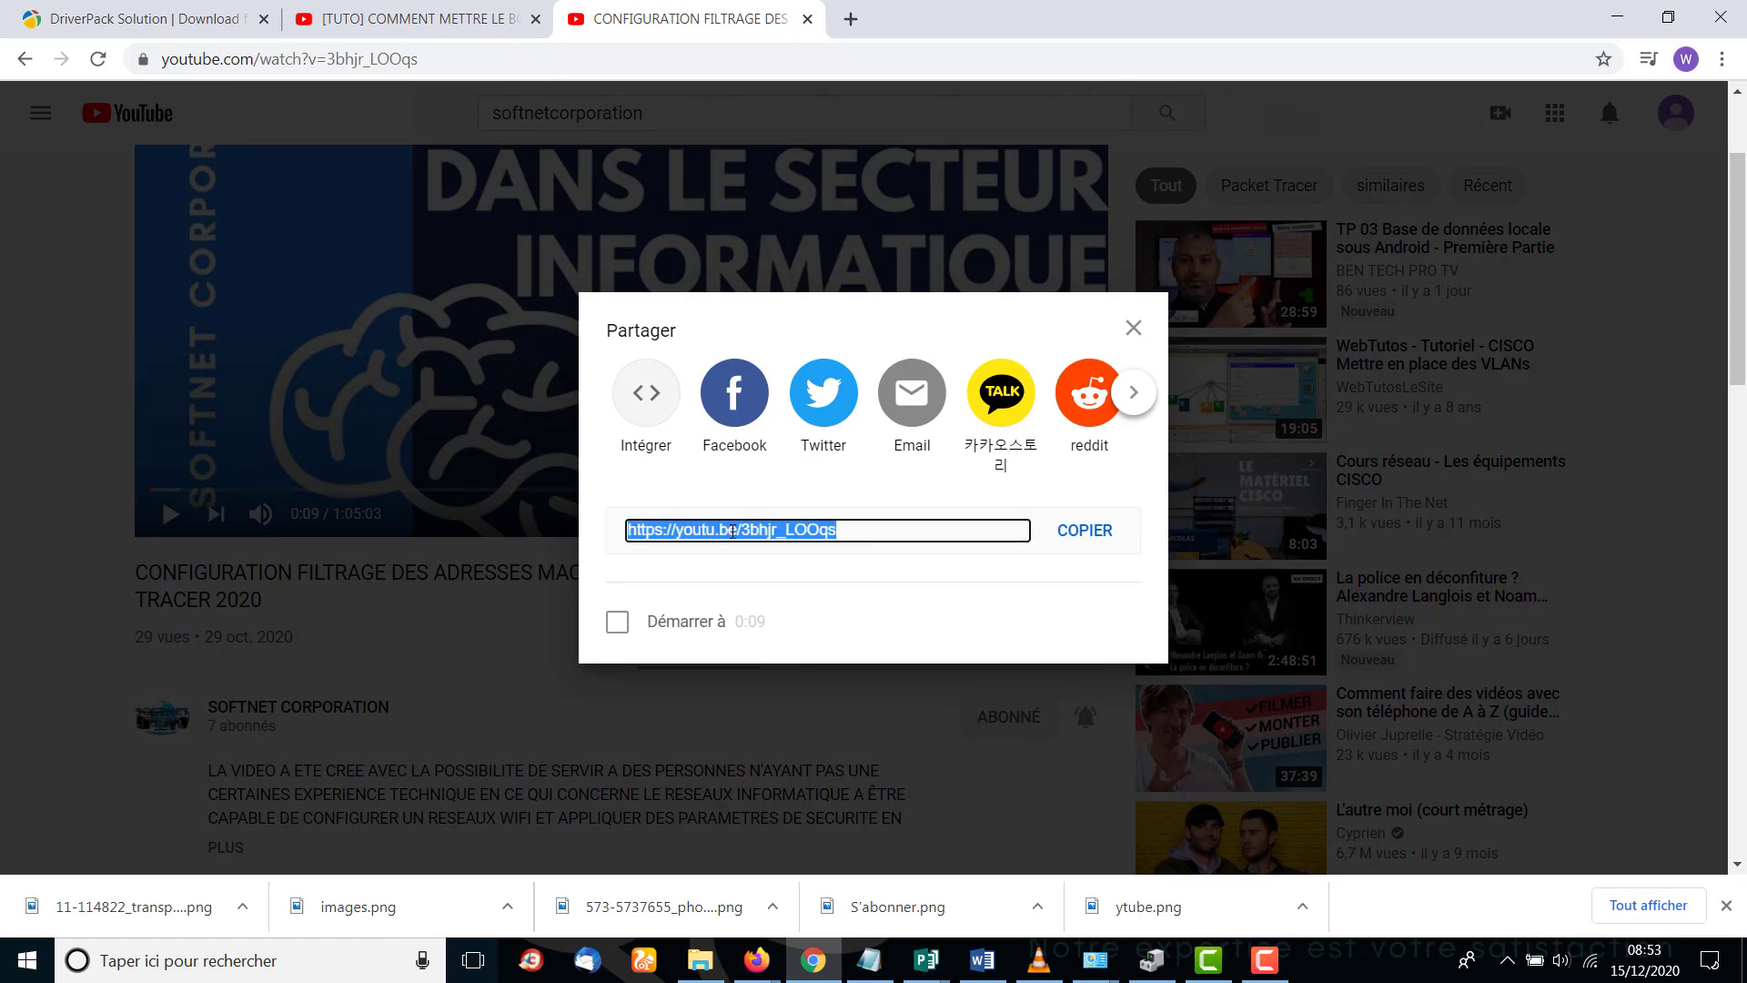
right_click(734, 531)
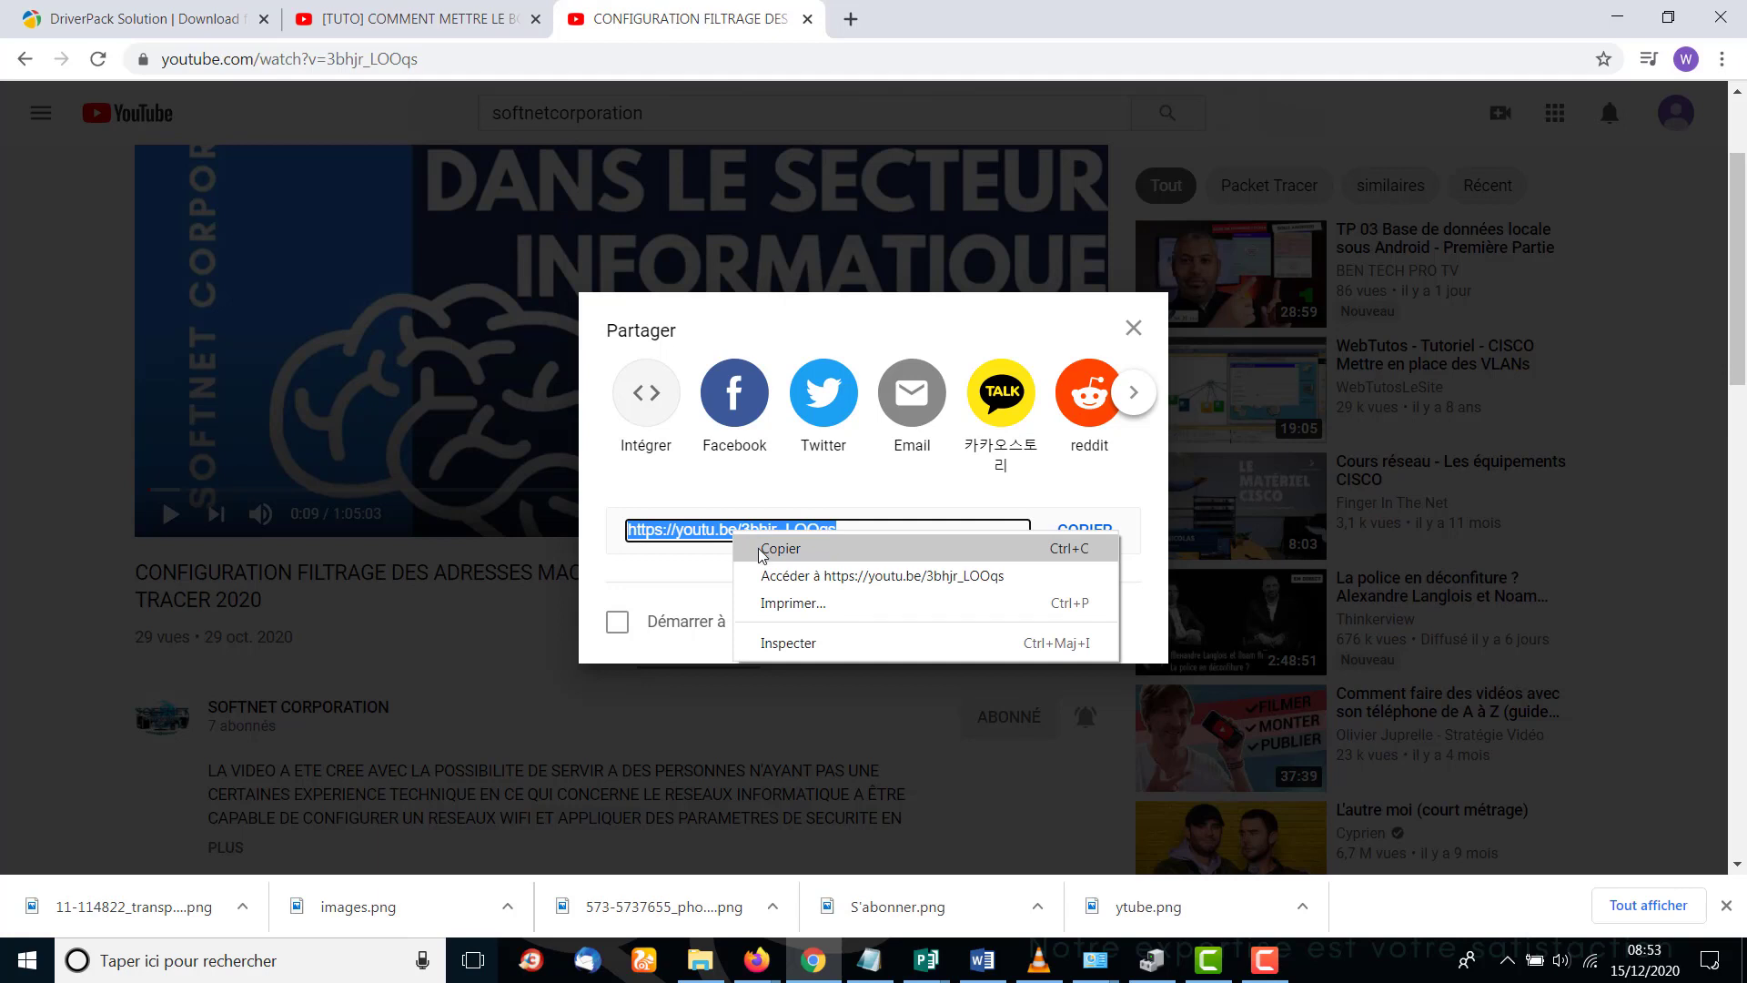
click(762, 548)
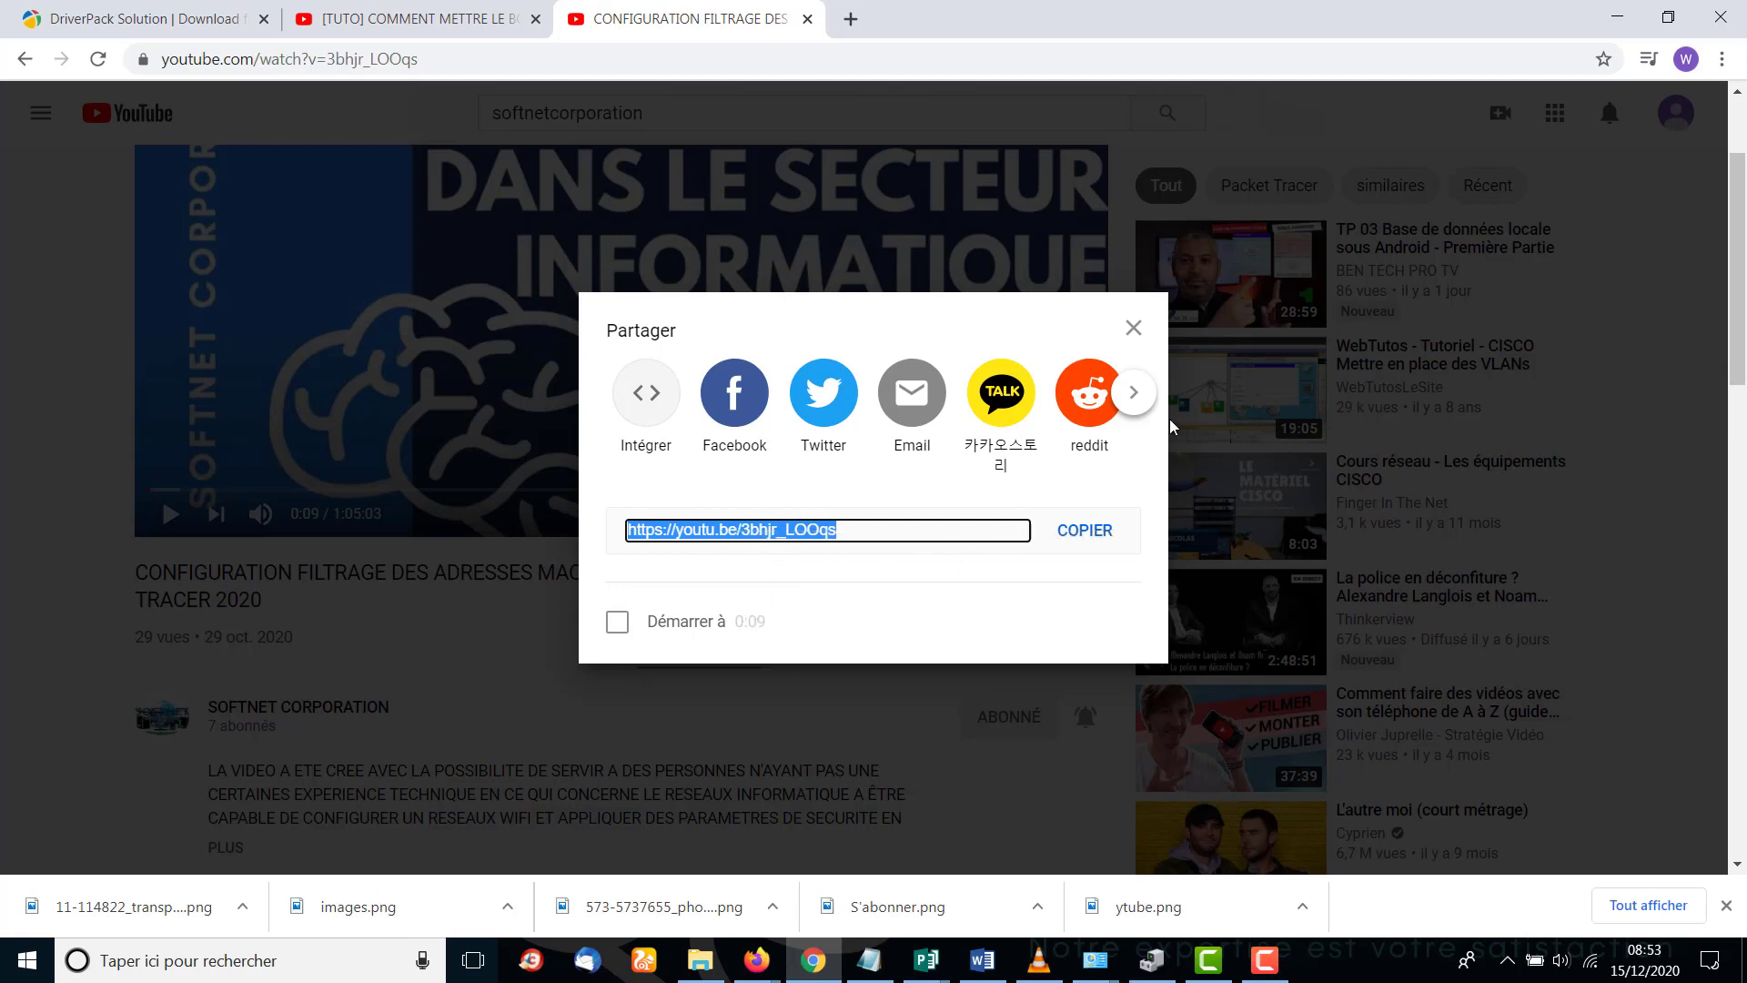
click(1134, 328)
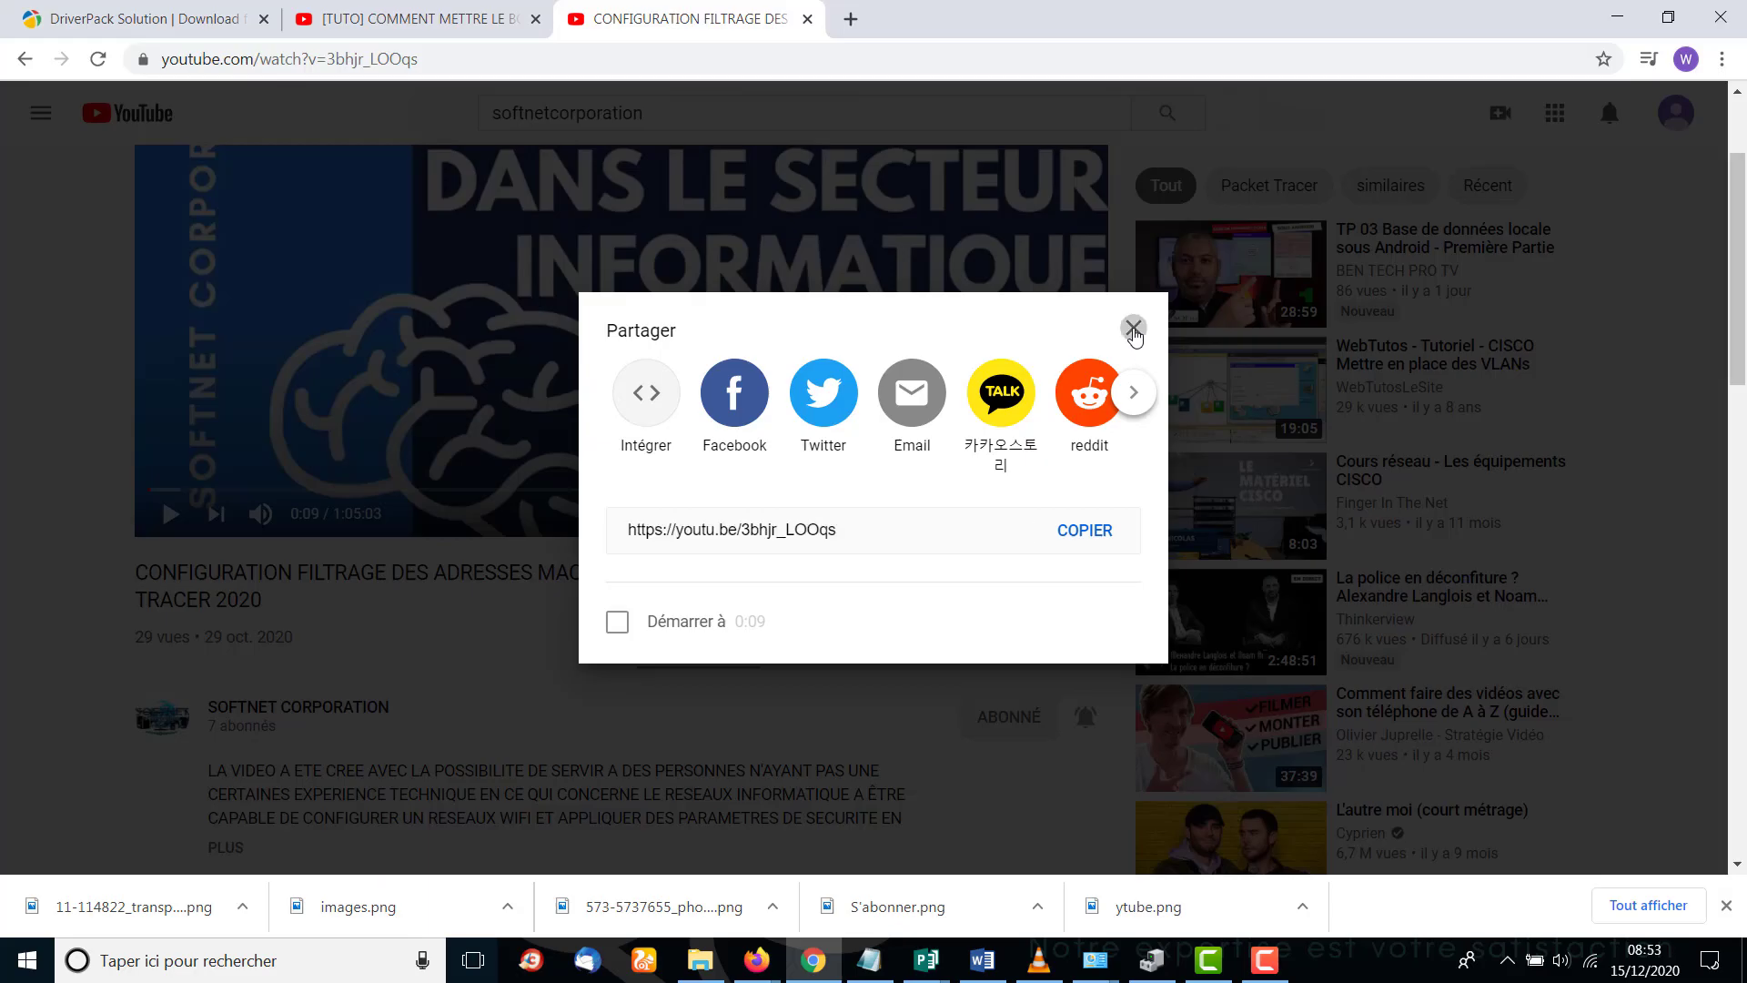